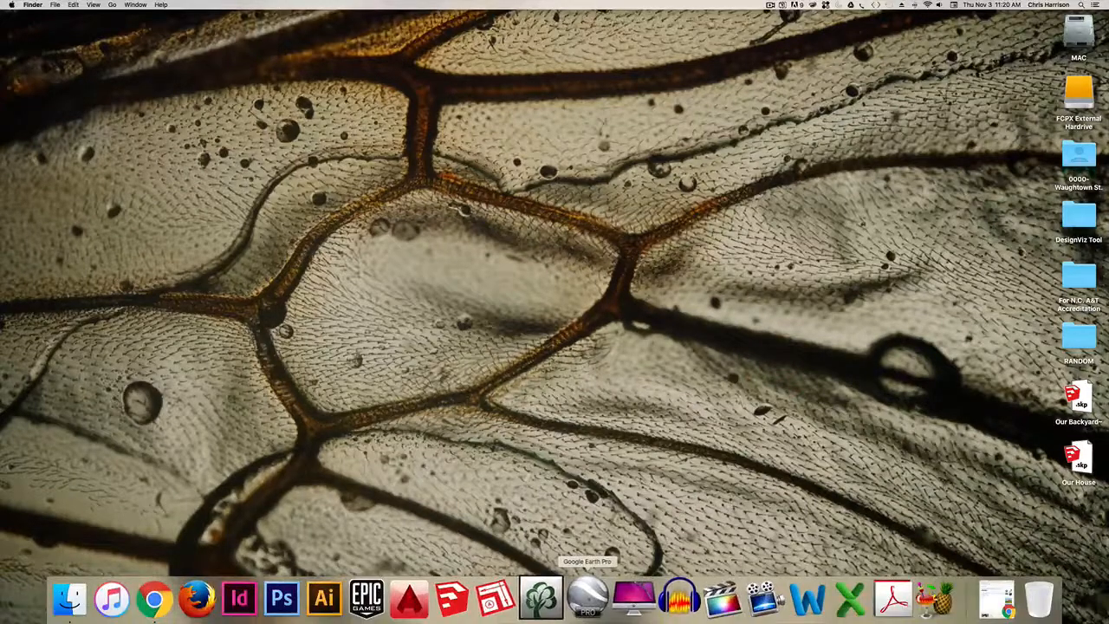
- Open Google Earth Pro, dismiss the start-up tips and search for Waughtown Street, Winston-Salem, NC
left_click(586, 600)
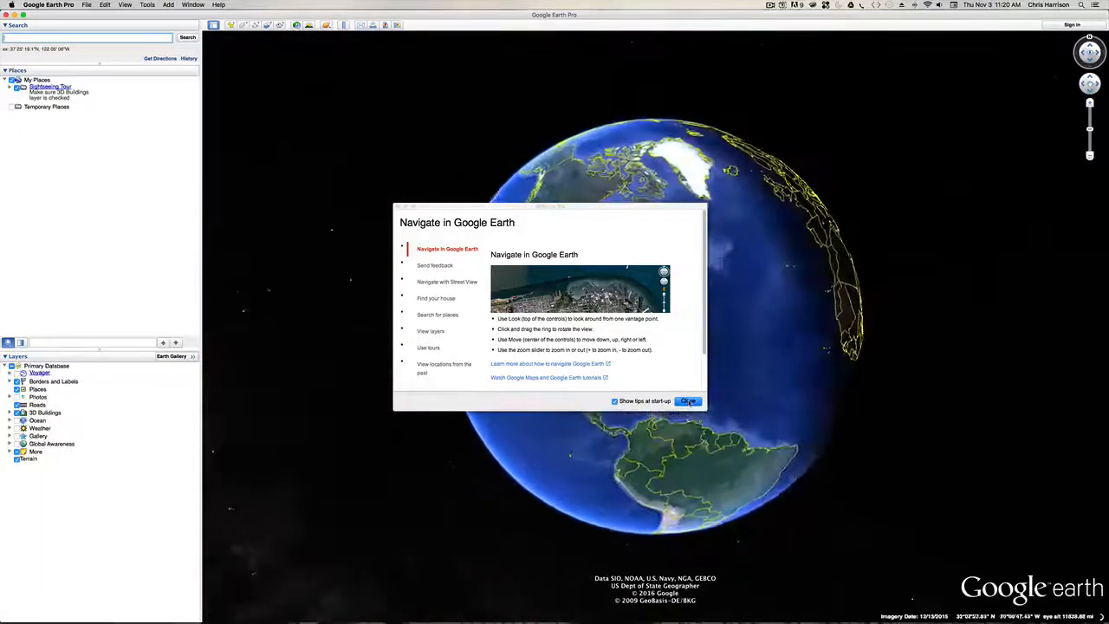
left_click(687, 401)
left_click(67, 38)
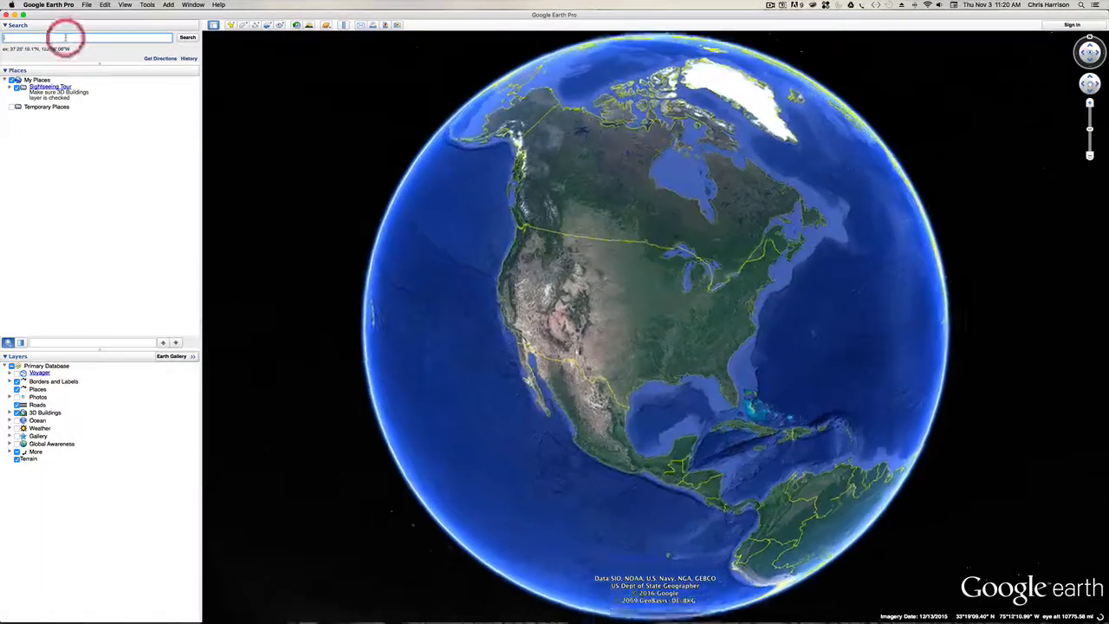
type("waugh")
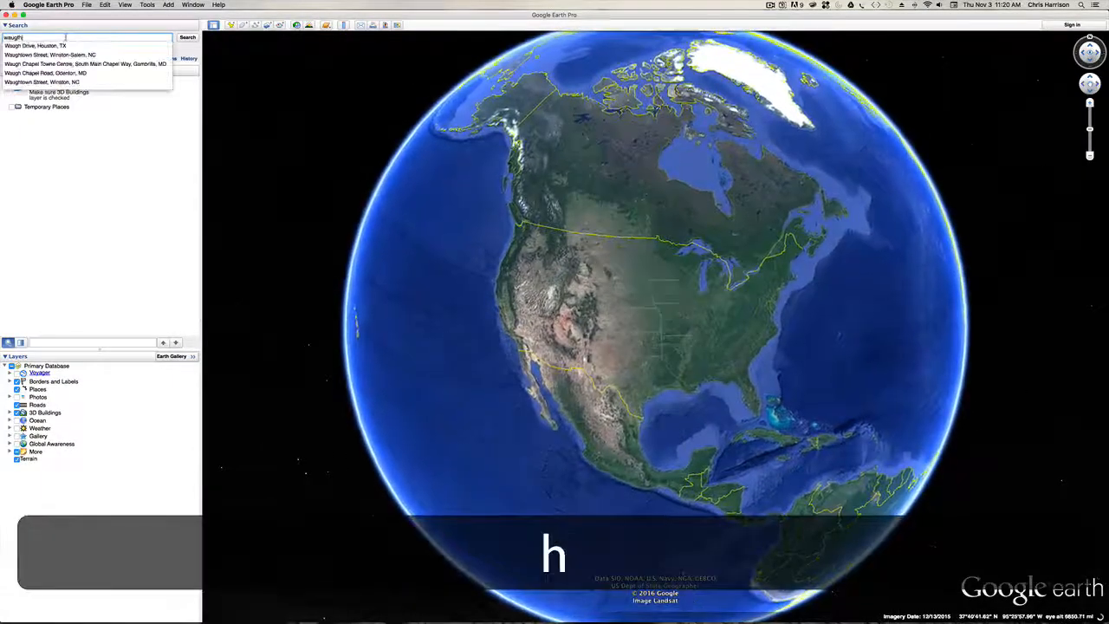
key("BackSpace")
type("tow")
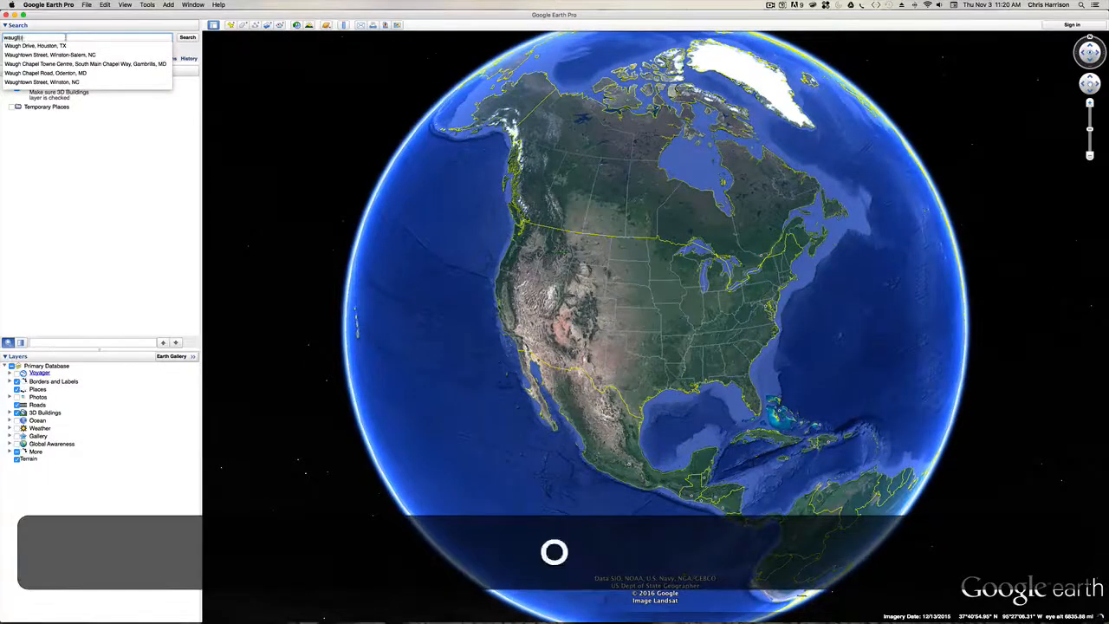
key("BackSpace")
key("BackSpace")
key("BackSpace")
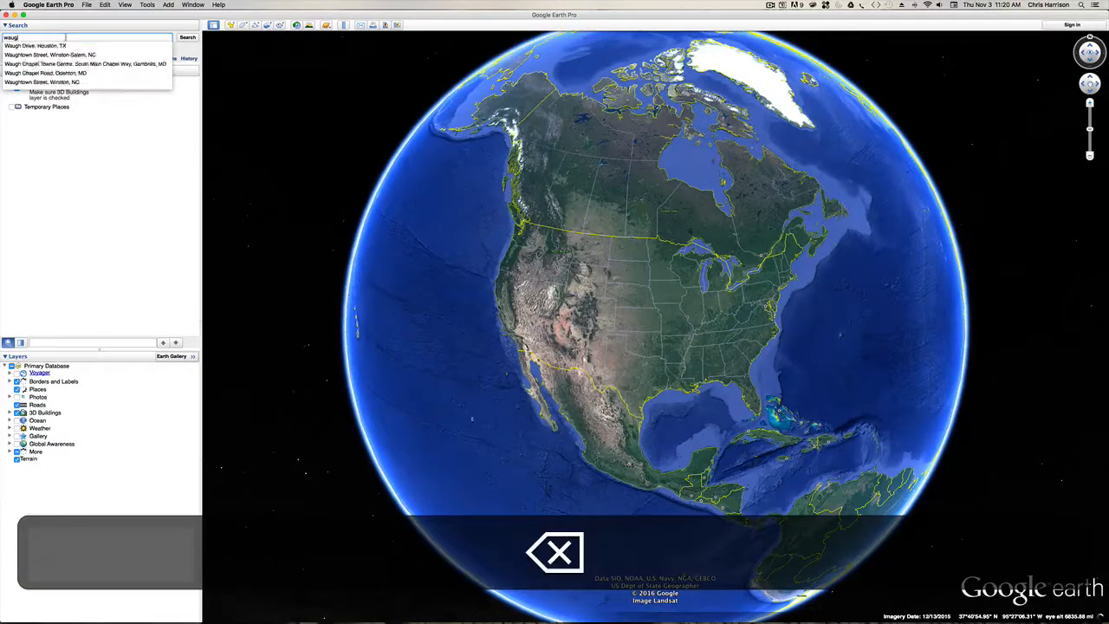
type("ht")
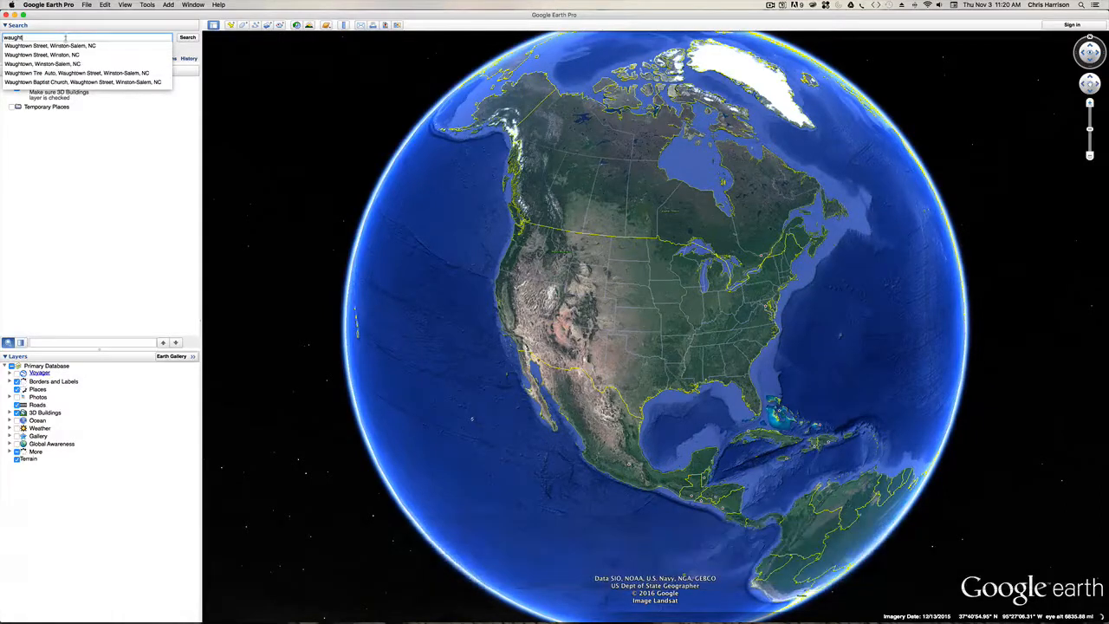
left_click(67, 45)
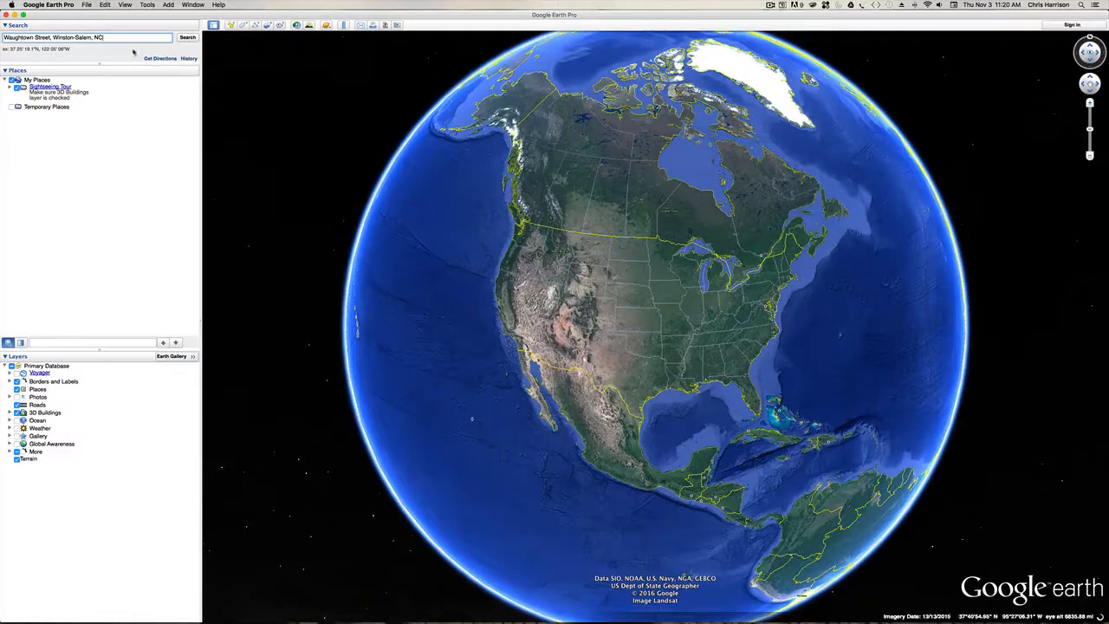
left_click(187, 37)
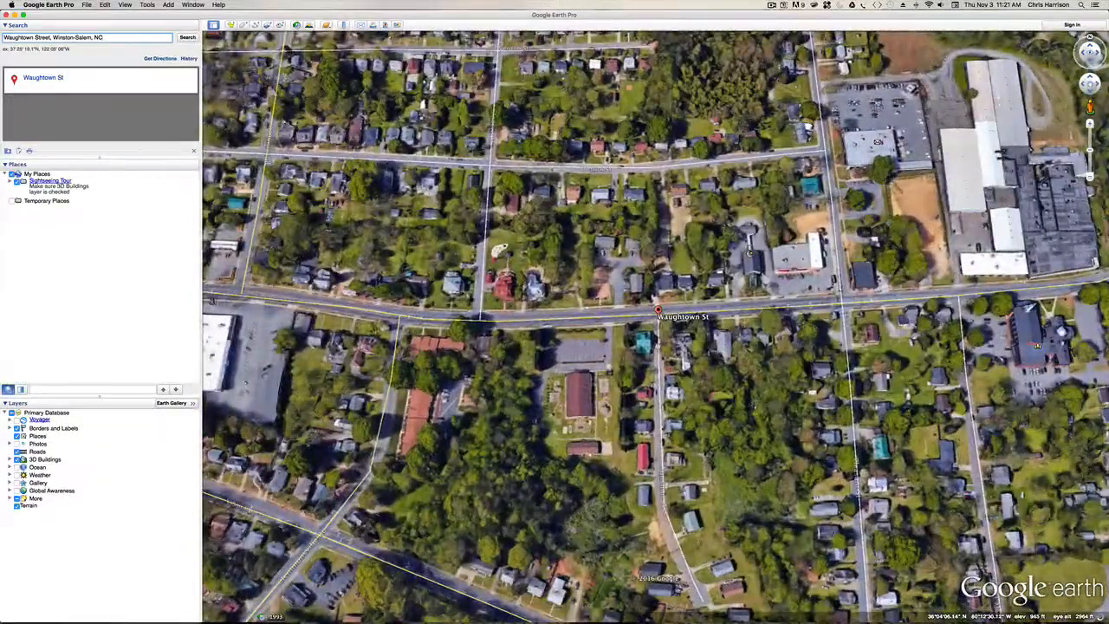
- Frame a close oblique view of the bare dirt lot and adjacent warehouses, and show the resolution choices for saving it as an image
left_click_drag(908, 395, 643, 406)
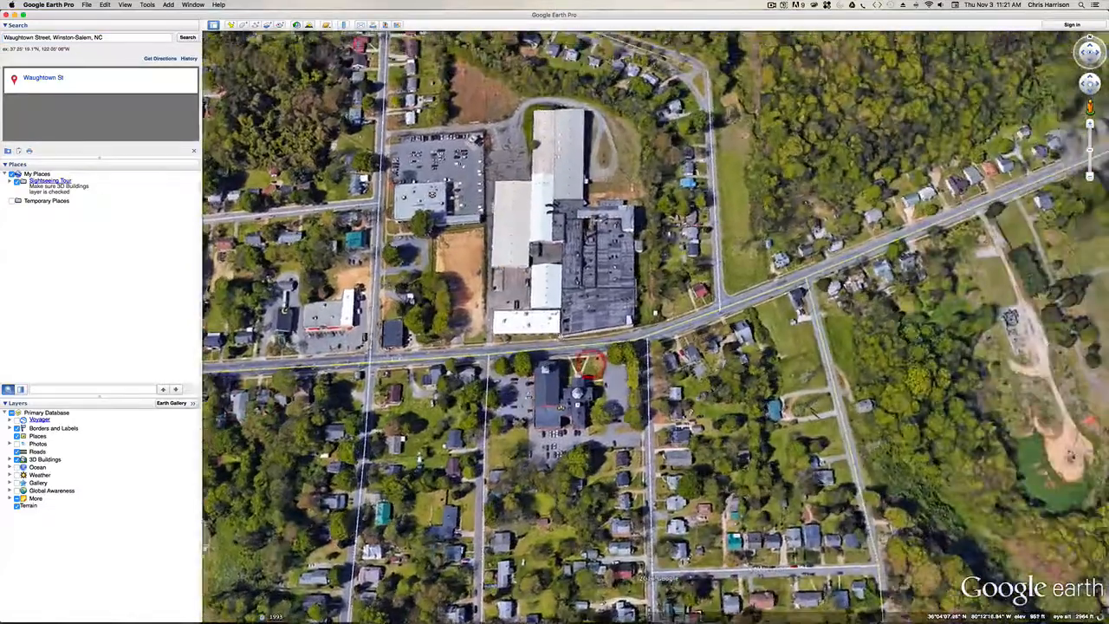
scroll(560, 332, "up", 6)
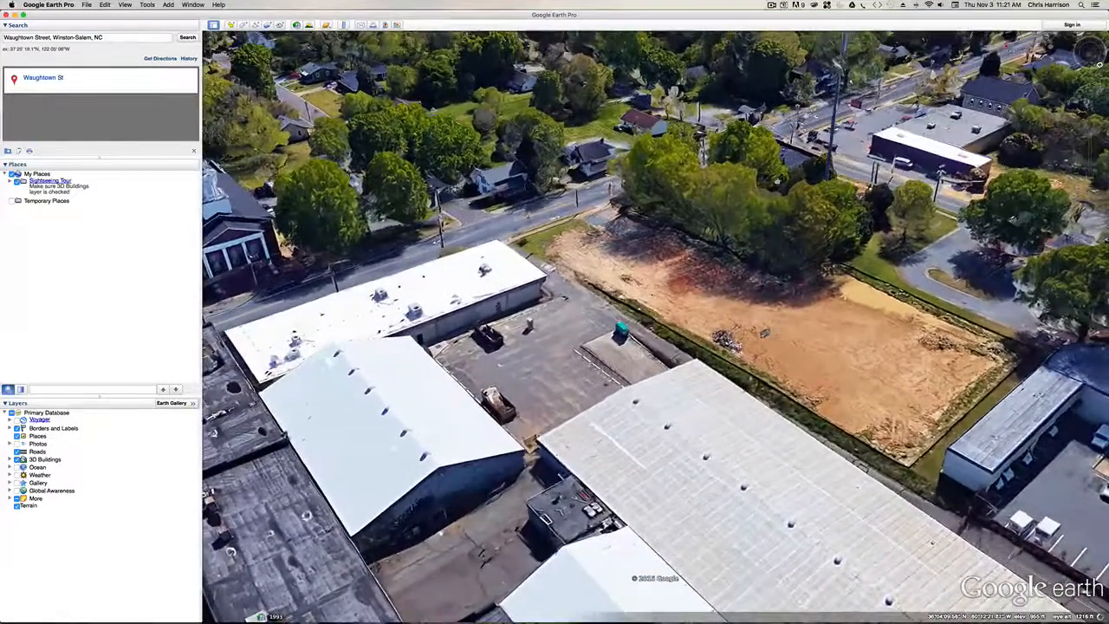
left_click(385, 25)
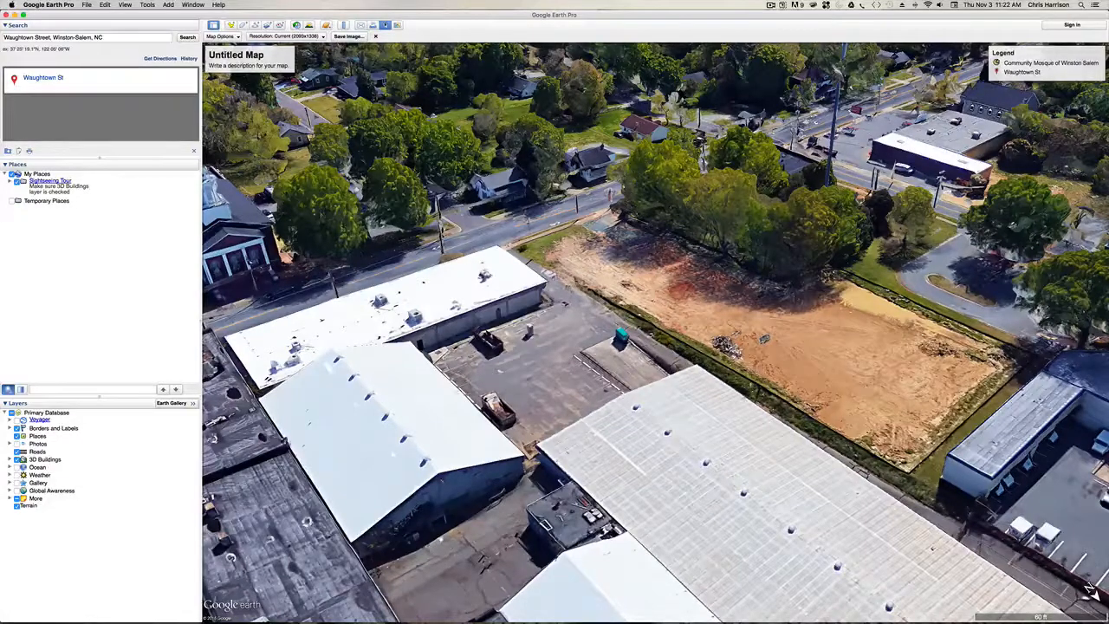
mouse_move(565, 312)
left_mouse_down()
mouse_move(586, 288)
mouse_move(585, 308)
left_mouse_up()
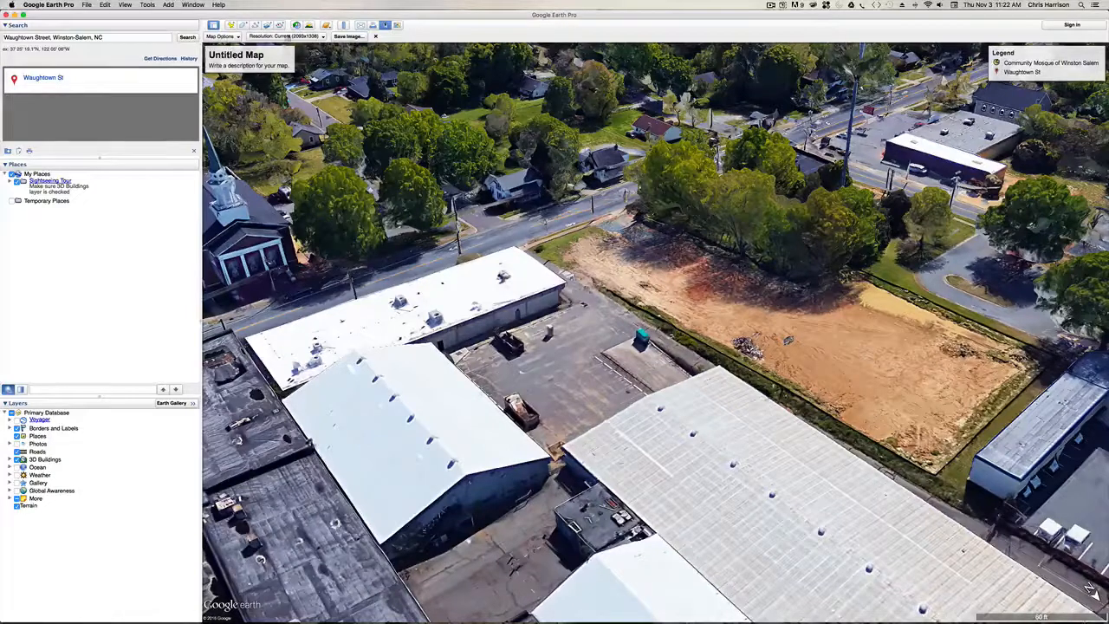
left_click(286, 37)
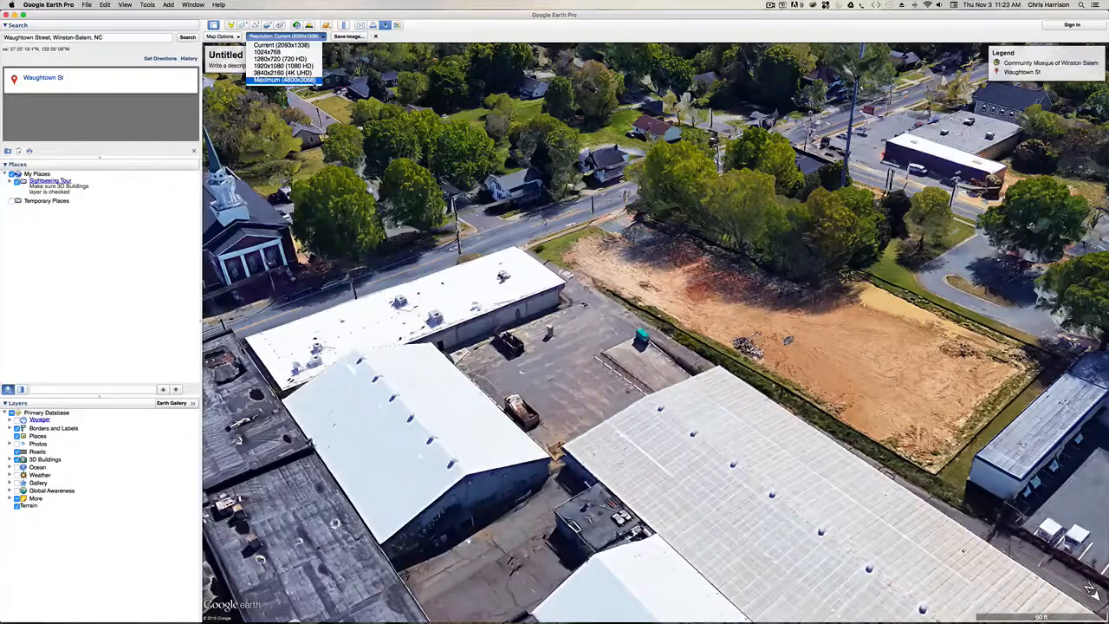
left_click(285, 80)
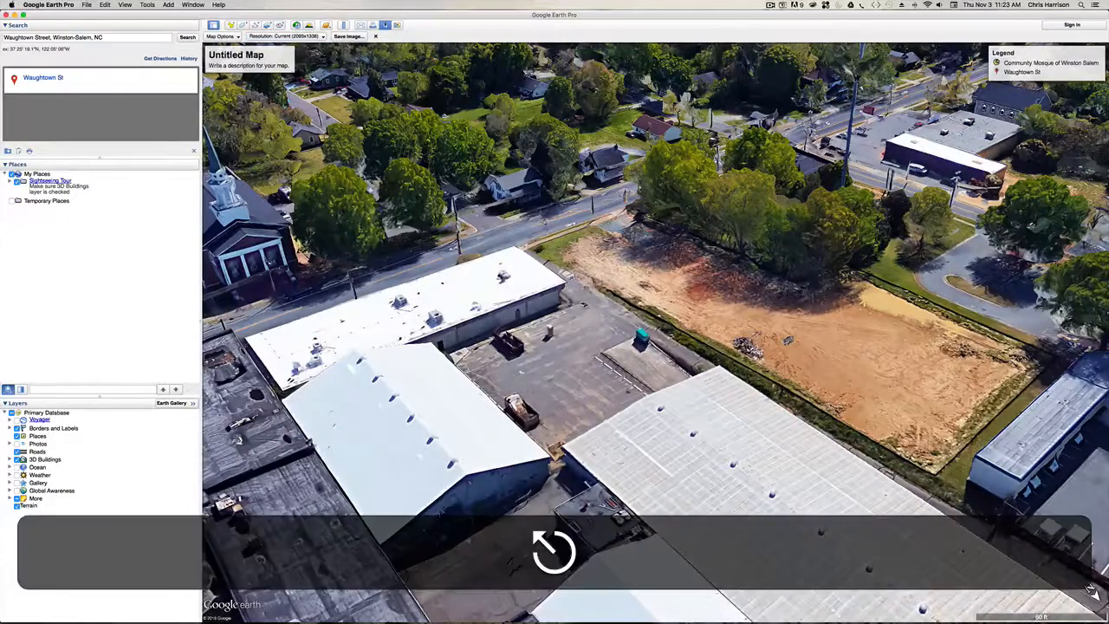
- Start saving the map image and look through the subfolders of 0000-Project Folder Template in 00-LIBRARY, returning to the Desktop
left_click(349, 37)
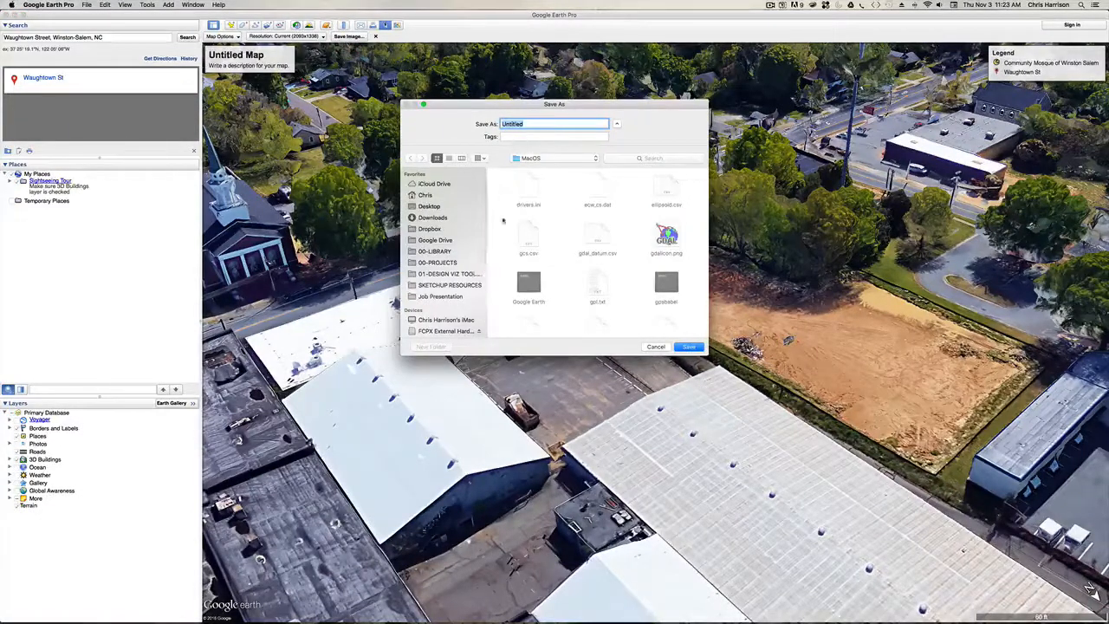
left_click(438, 207)
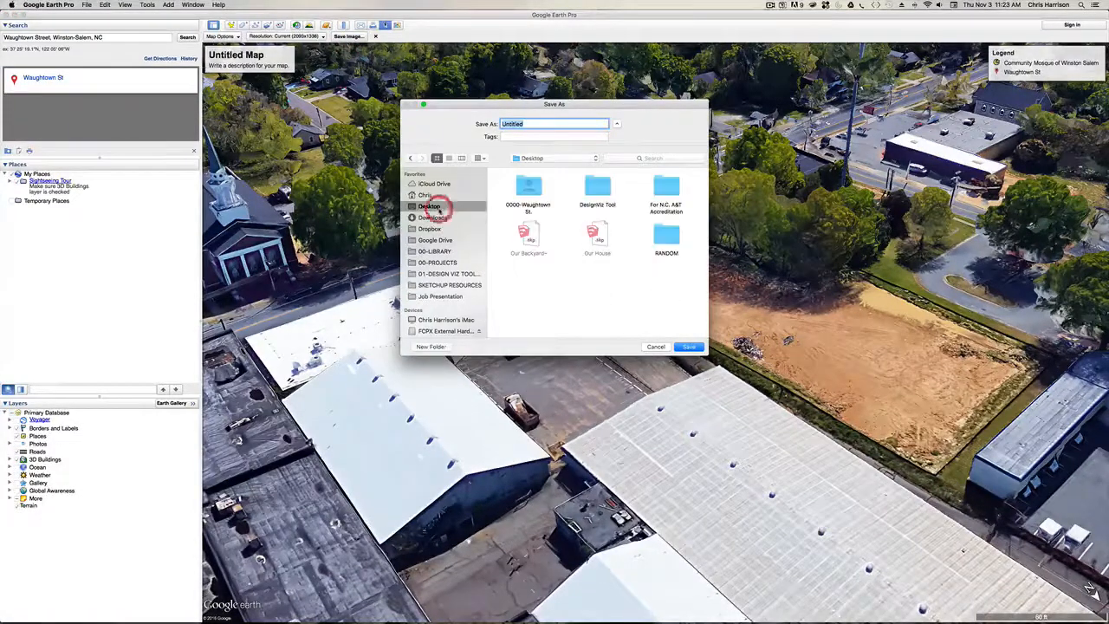
left_click(444, 250)
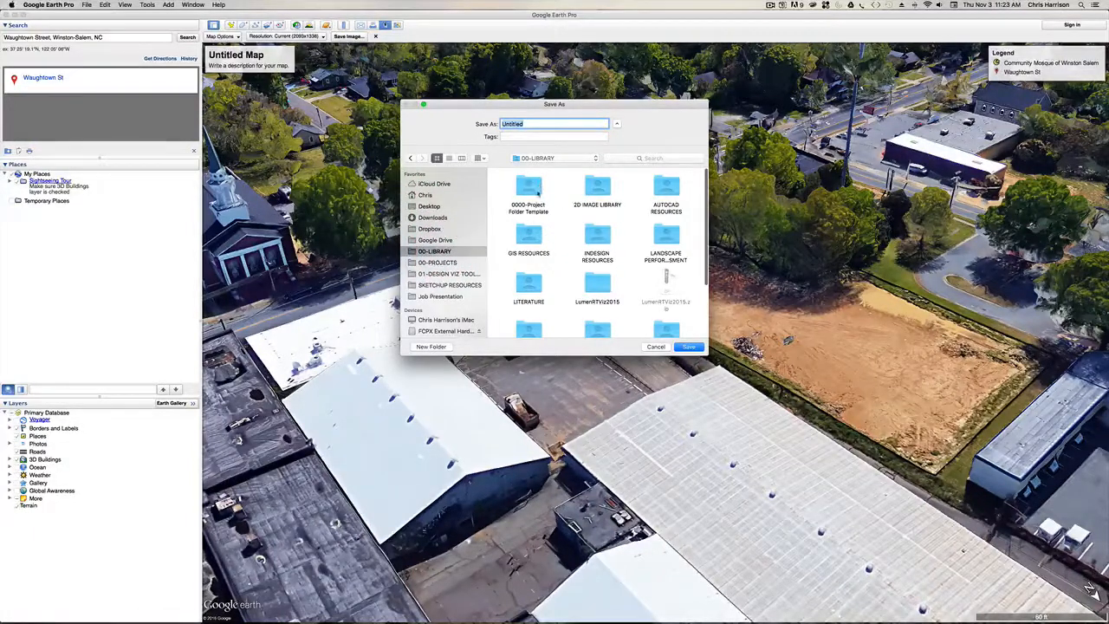
left_click(536, 192)
double_click(536, 193)
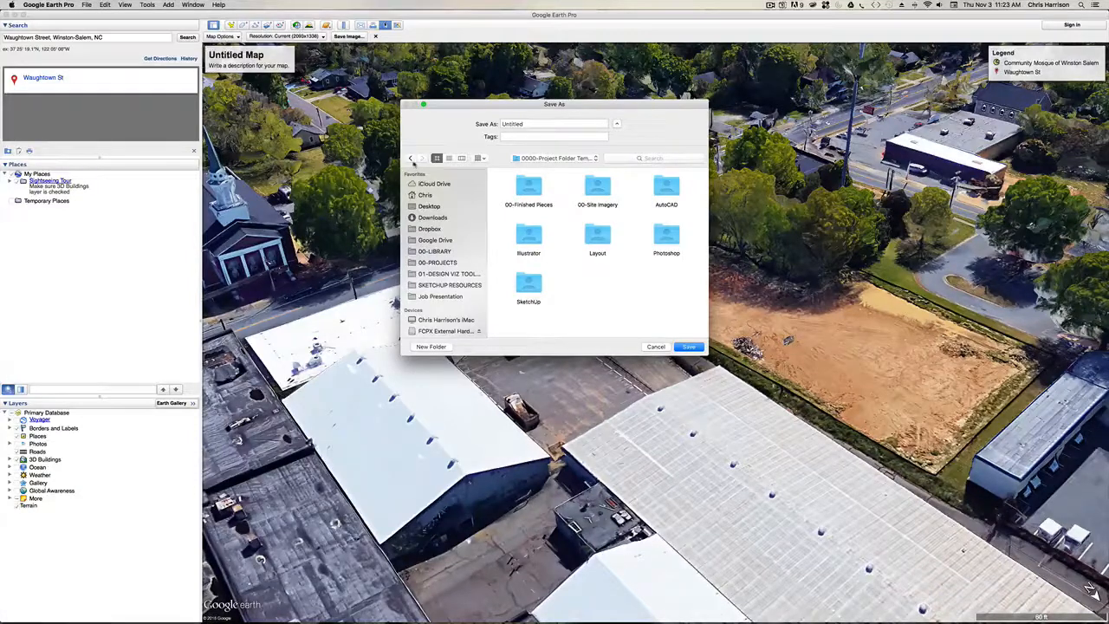
left_click(411, 158)
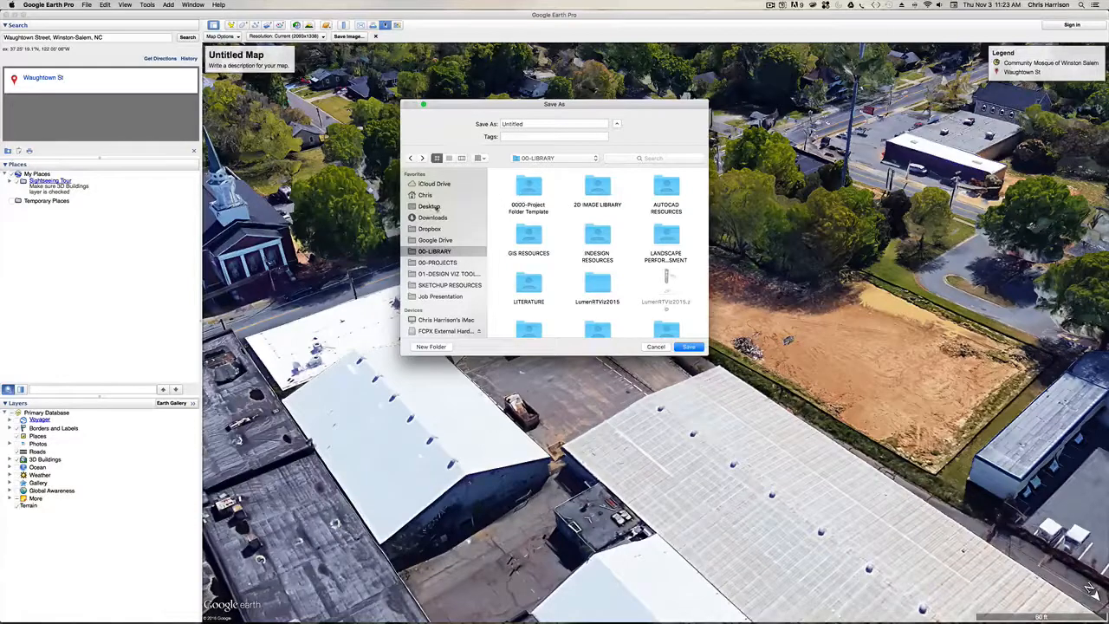
left_click(433, 207)
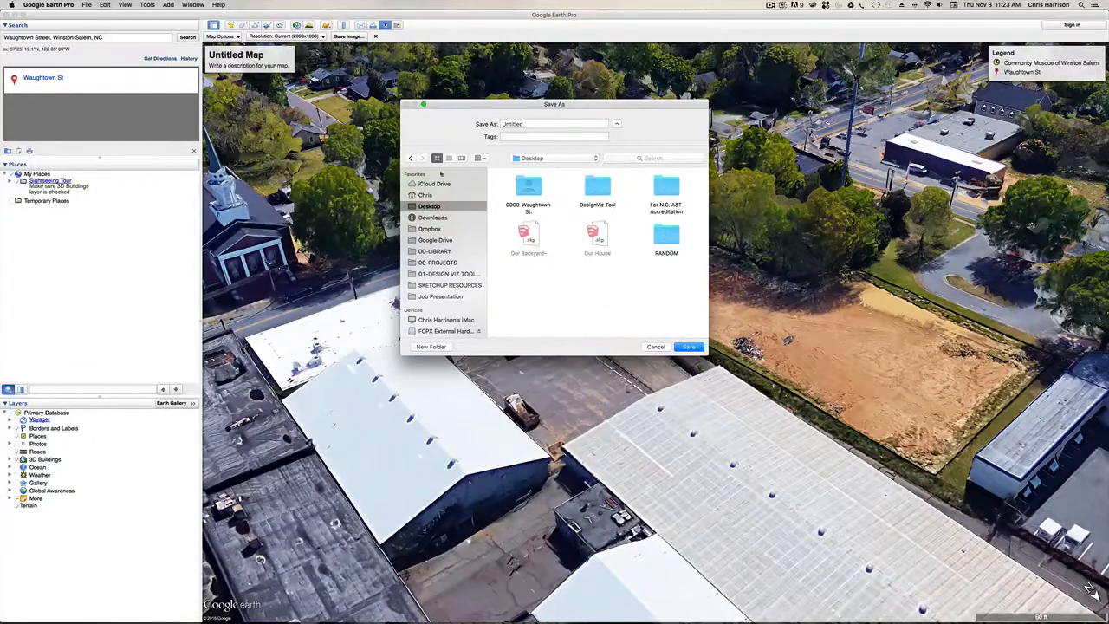
- Browse to 0000-Waughtown St., 00-Site Imagery, Perspective Board Images as the save location, and cancel saving the image
left_click(531, 186)
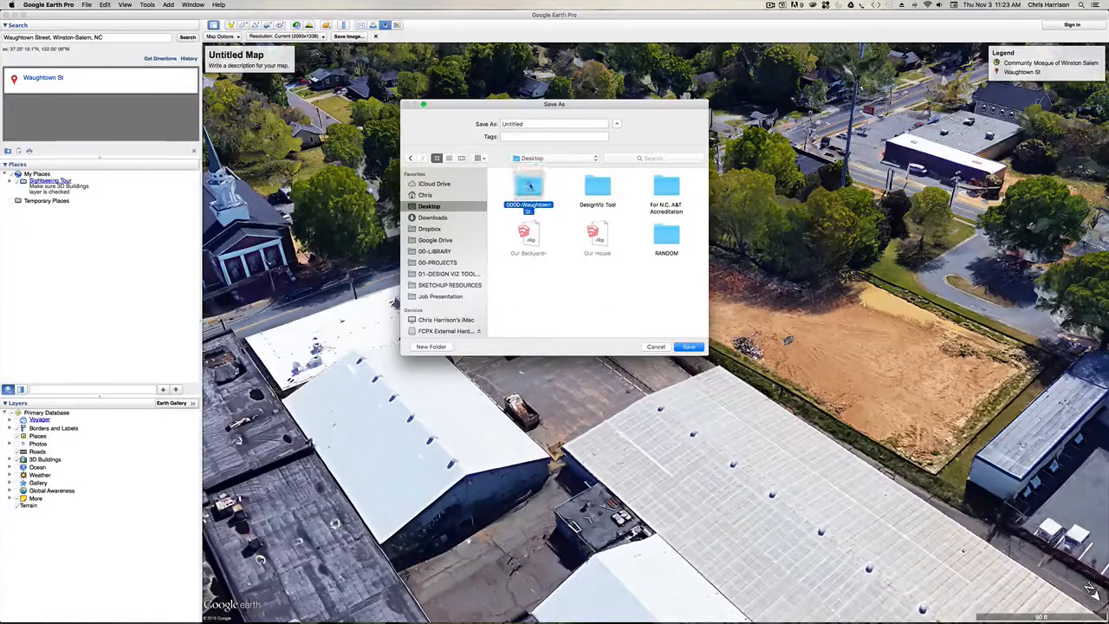
double_click(530, 186)
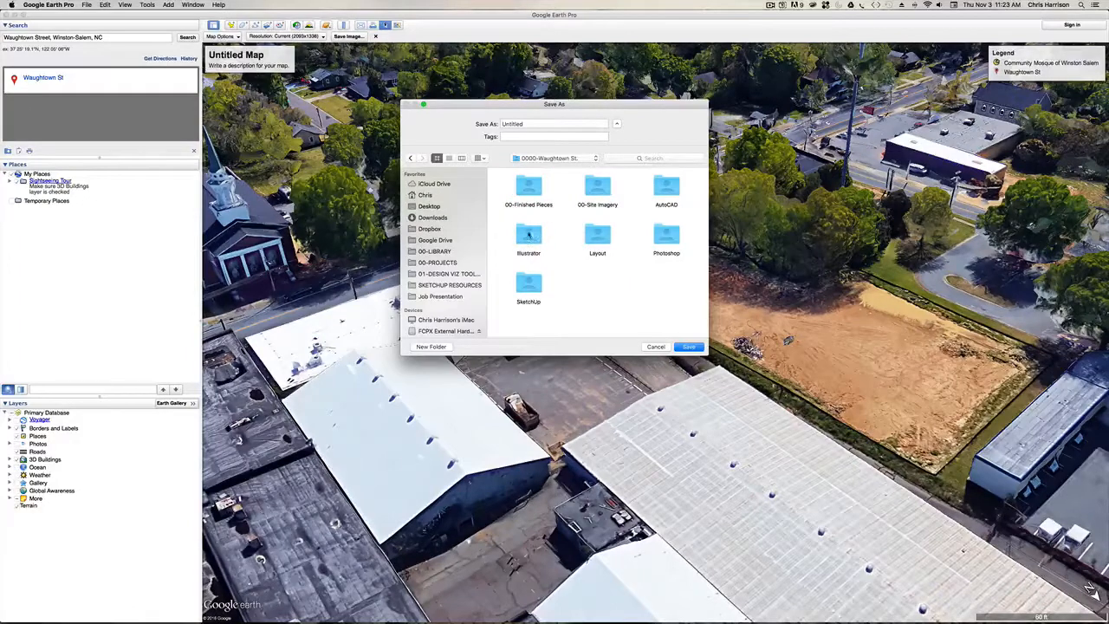
left_click(599, 192)
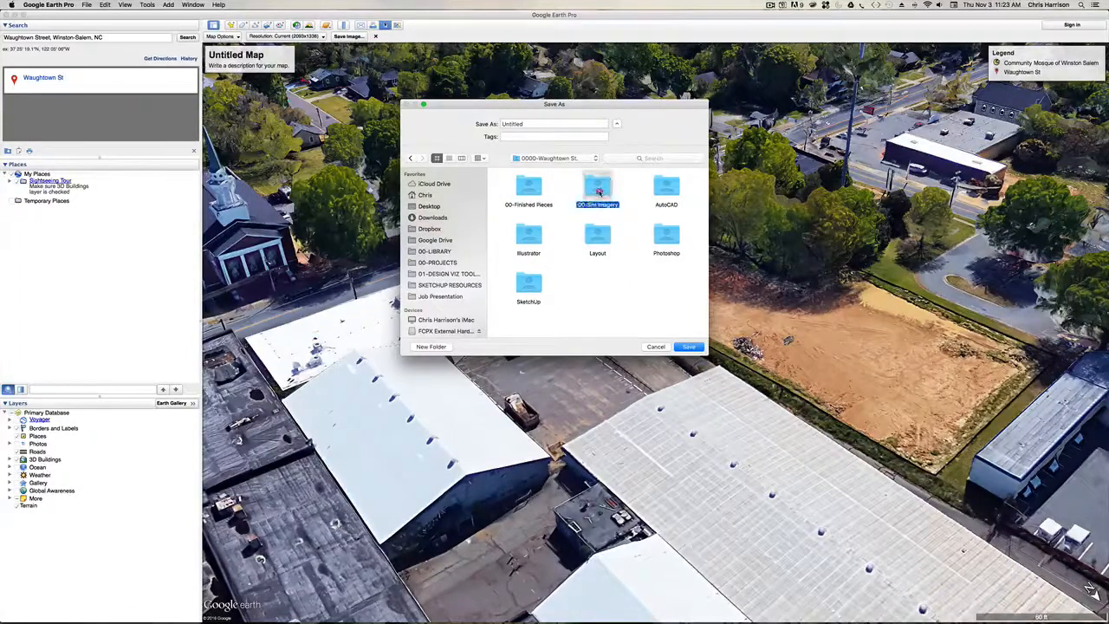
double_click(599, 191)
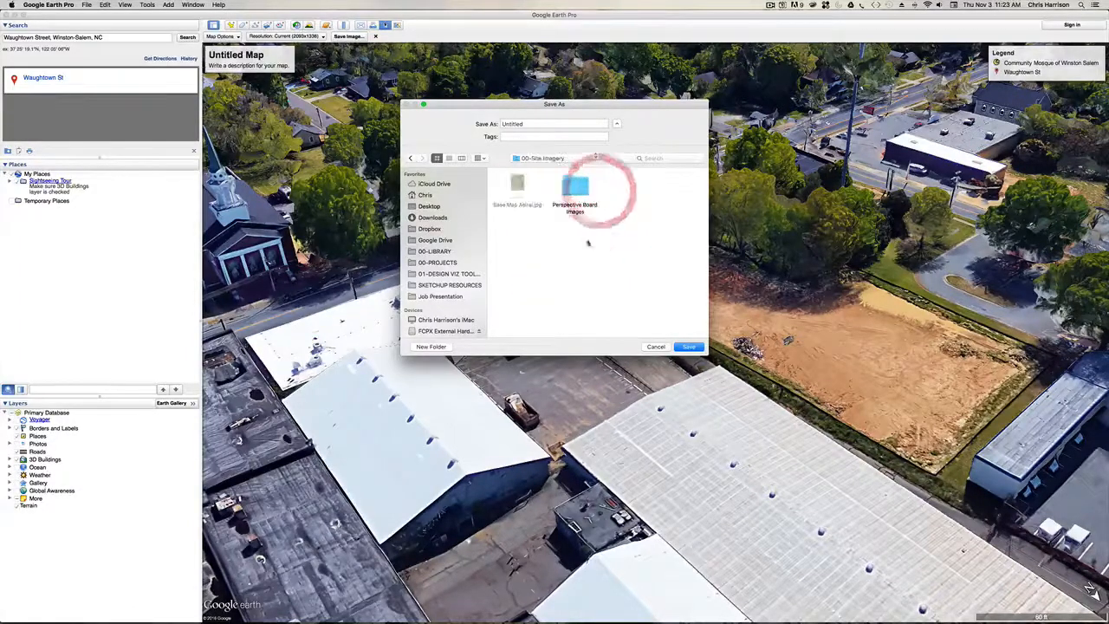
double_click(578, 191)
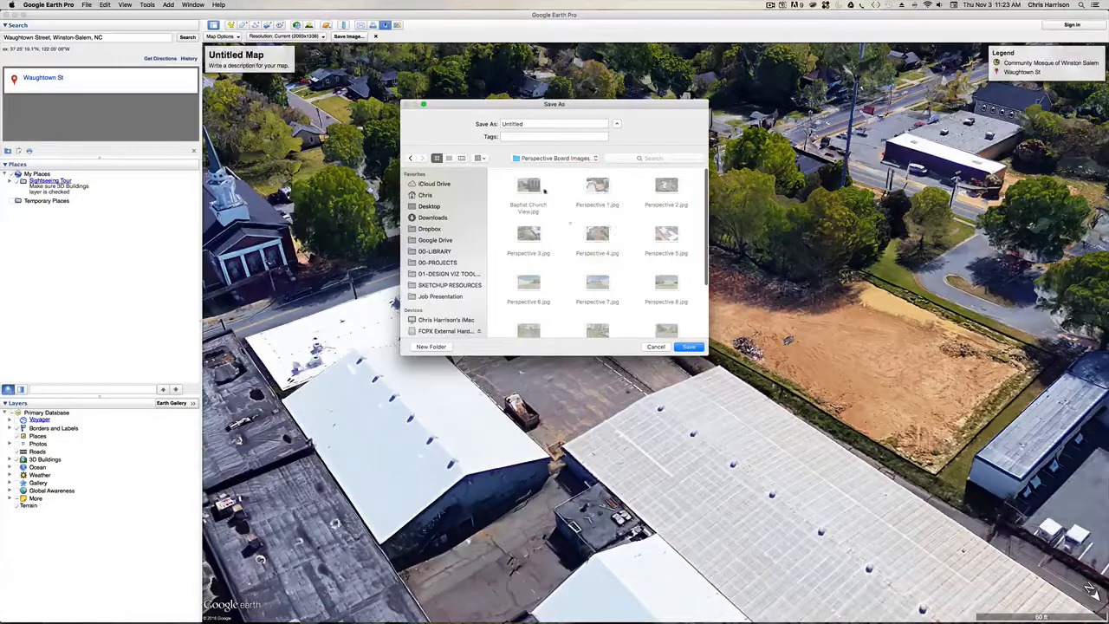
left_click_drag(540, 123, 501, 123)
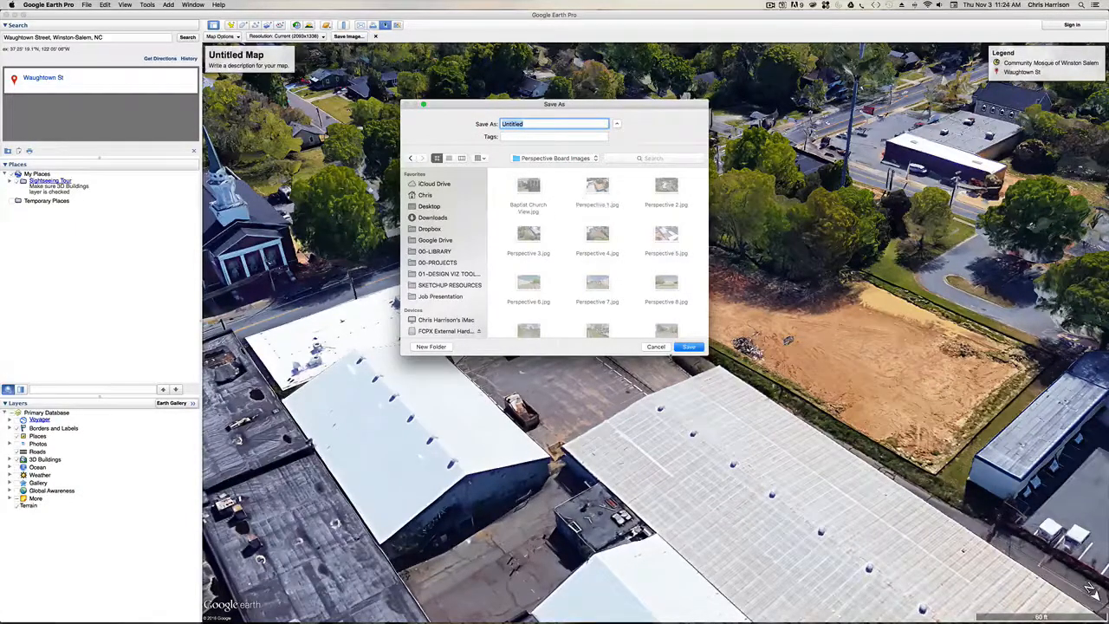
left_click(656, 347)
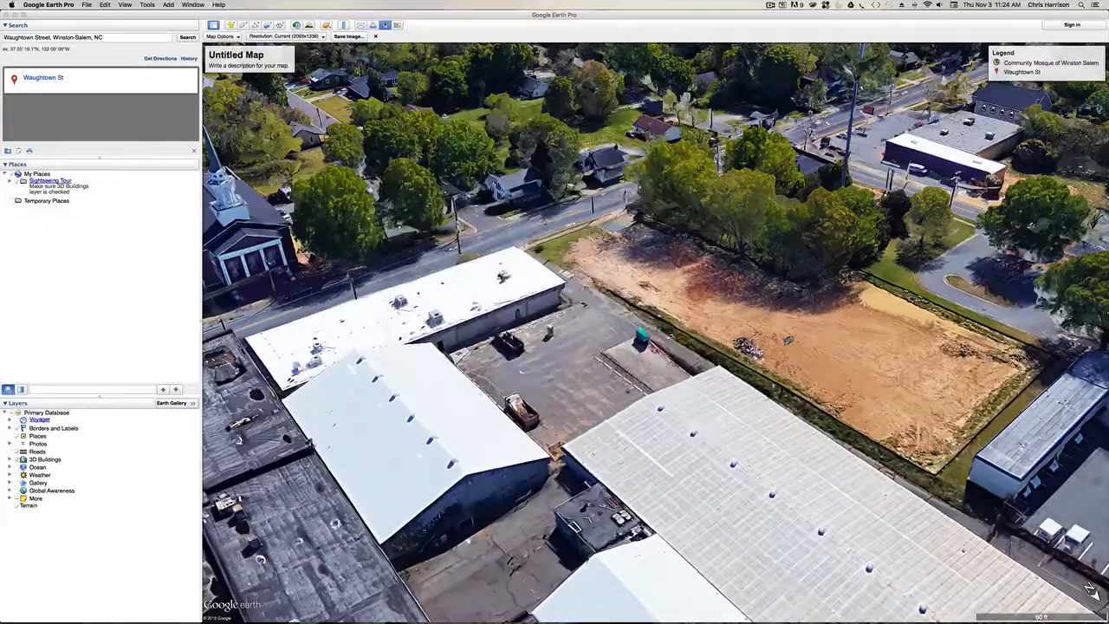
- Minimize the map window and open the desktop project folder 0000-Waughtown St. down to Perspective Board Images within 00-Site Imagery
left_click(15, 15)
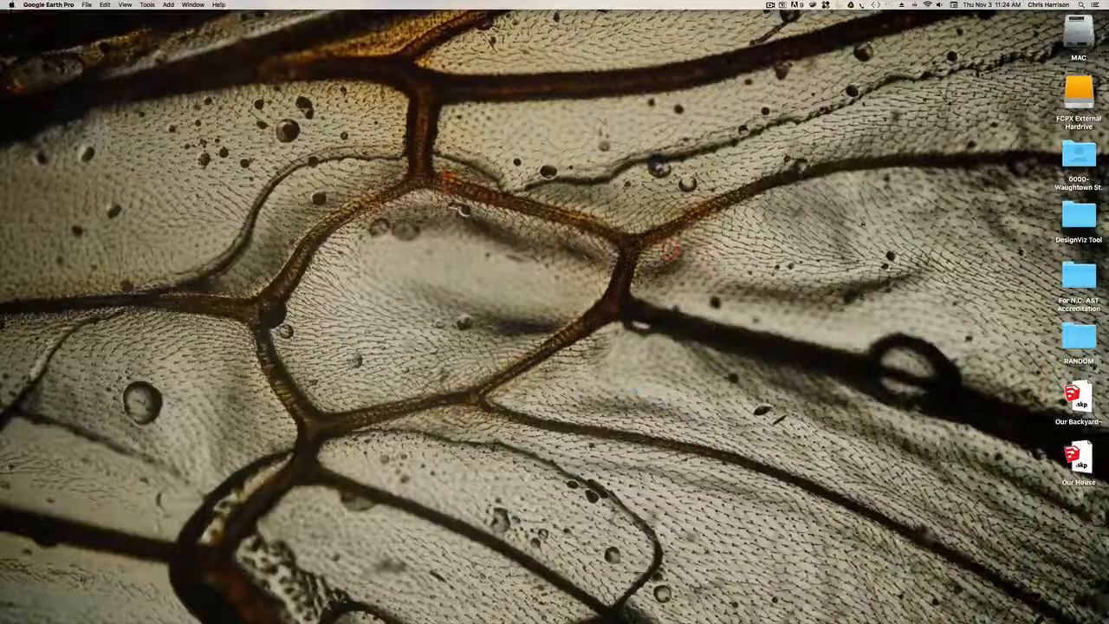
double_click(1079, 156)
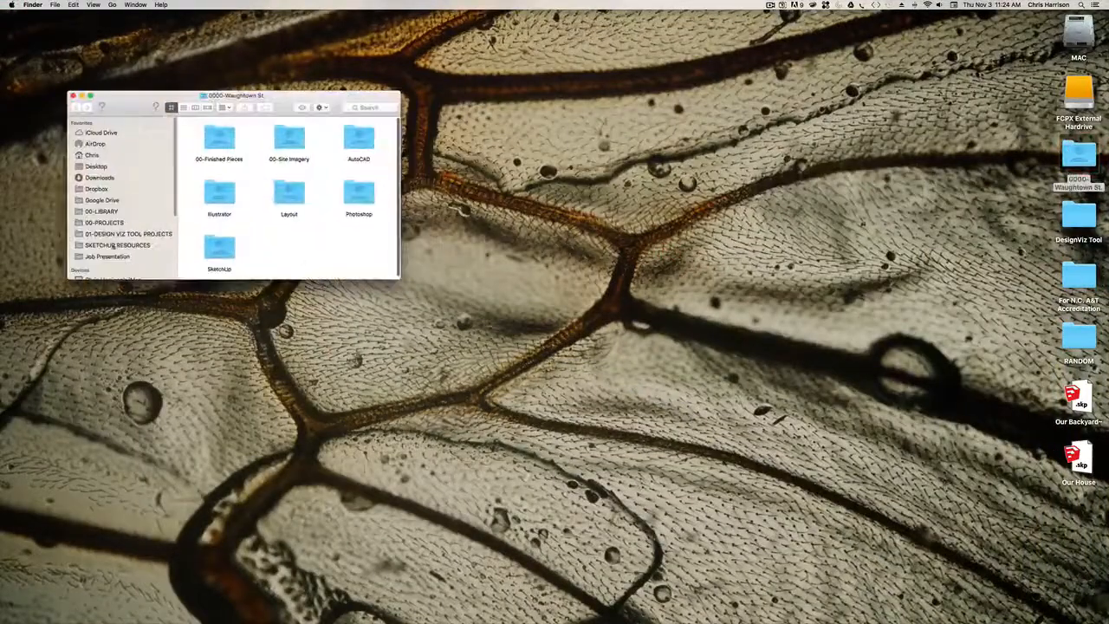
left_click(221, 144)
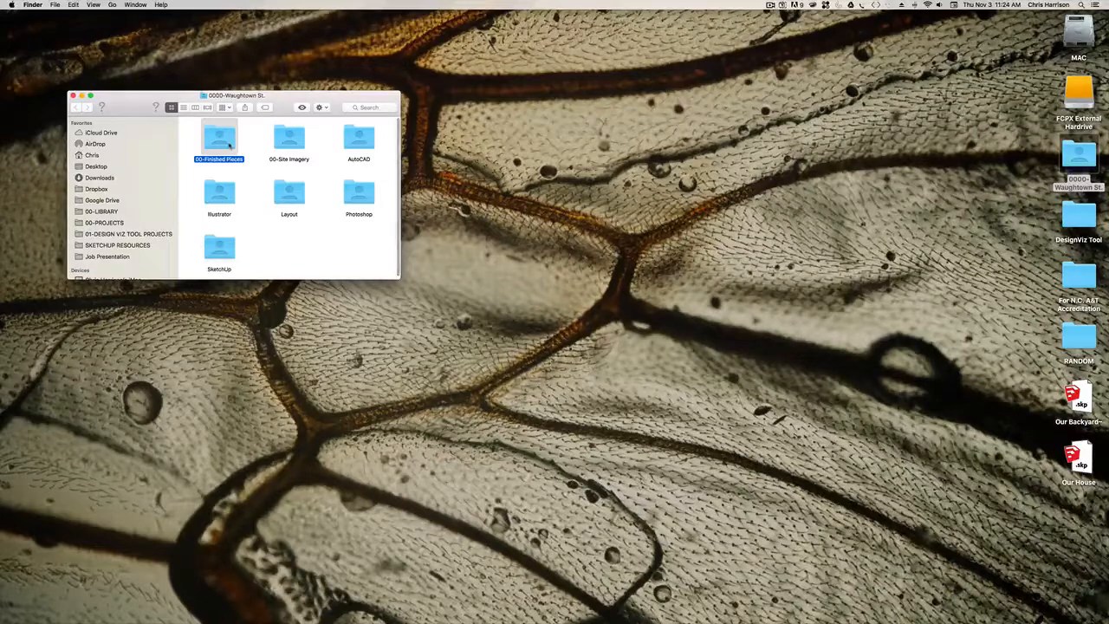
double_click(286, 140)
double_click(208, 139)
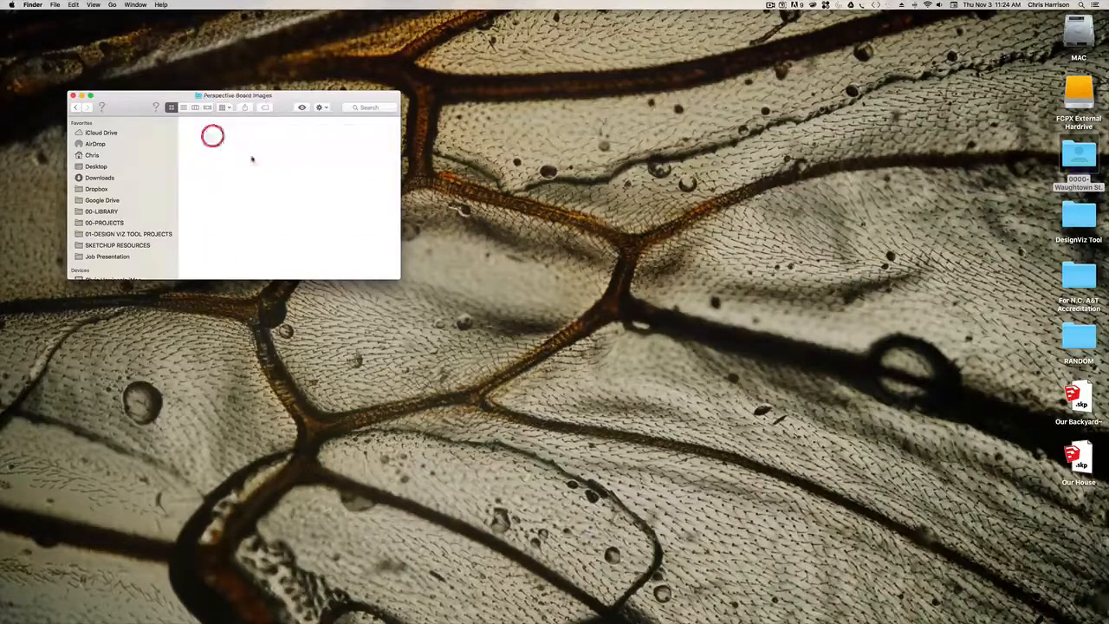
- Preview all images in the folder, viewing Baptist Church View.jpg, Perspective 1.jpg and Perspective 2.jpg in turn
left_click(219, 140)
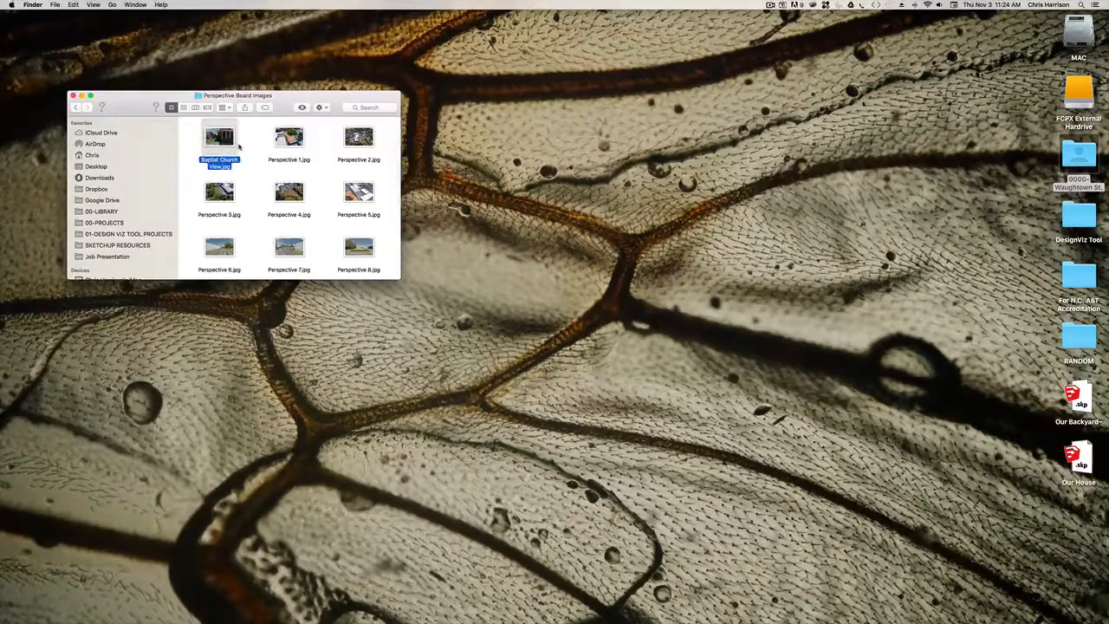
key("cmd+a")
key("space")
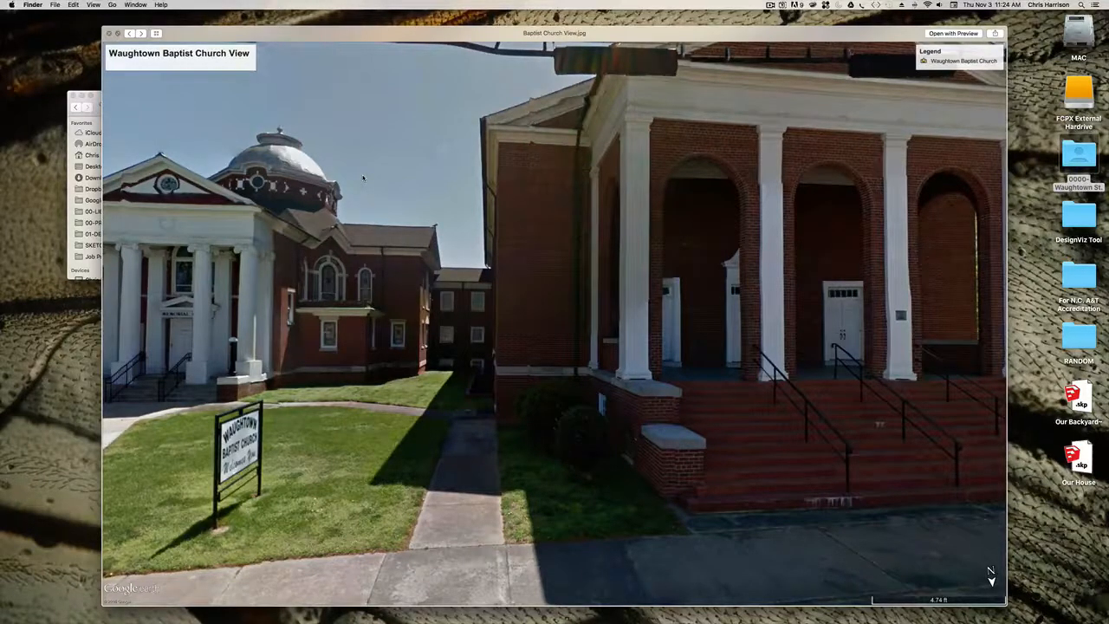
key("Right")
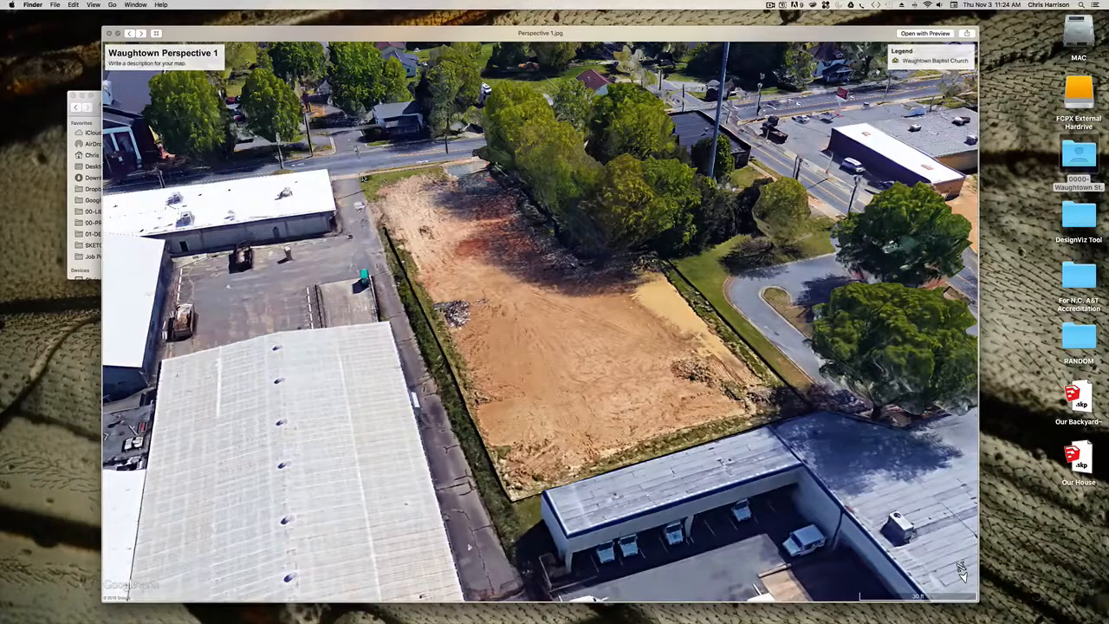
key("Right")
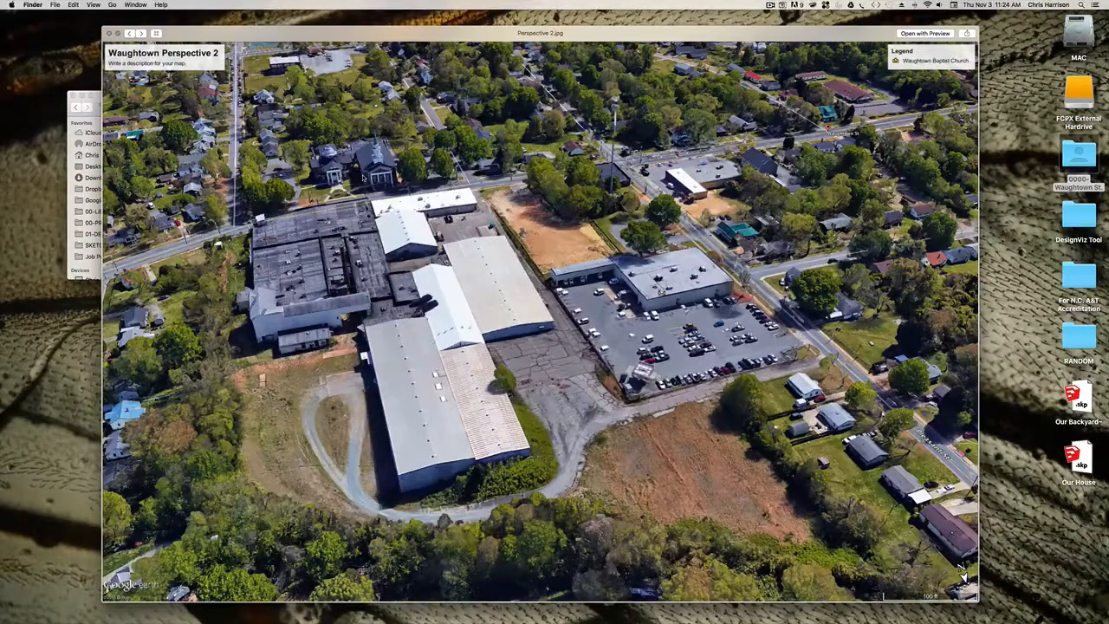
- Browse the aerial site images Perspective 3.jpg, Perspective 4.jpg and Perspective 5.jpg in the image preview
key("Right")
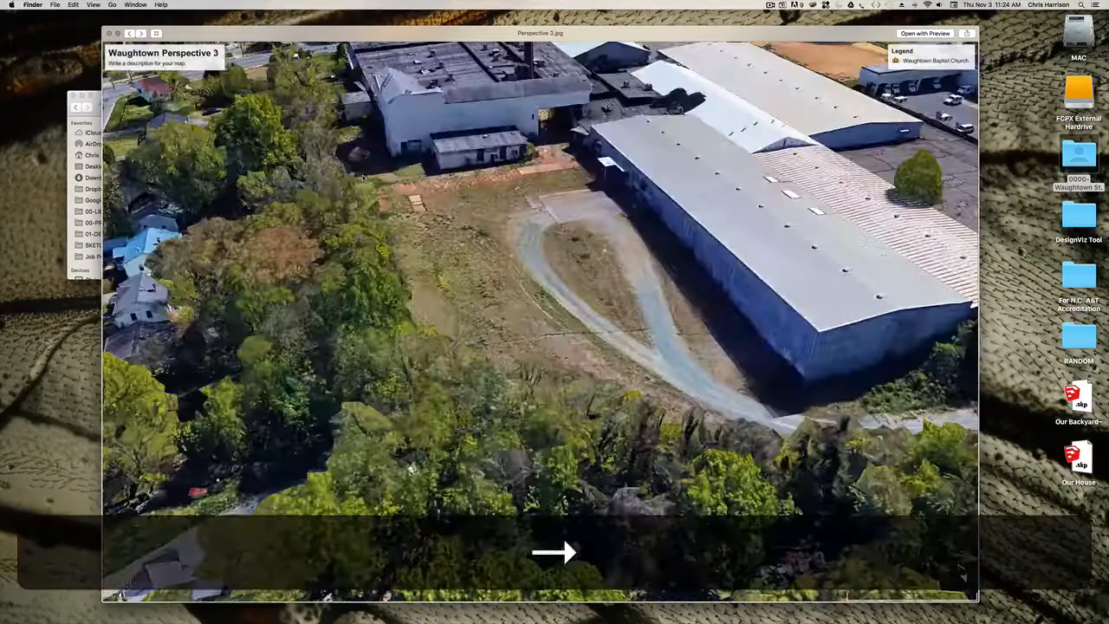
key("Right")
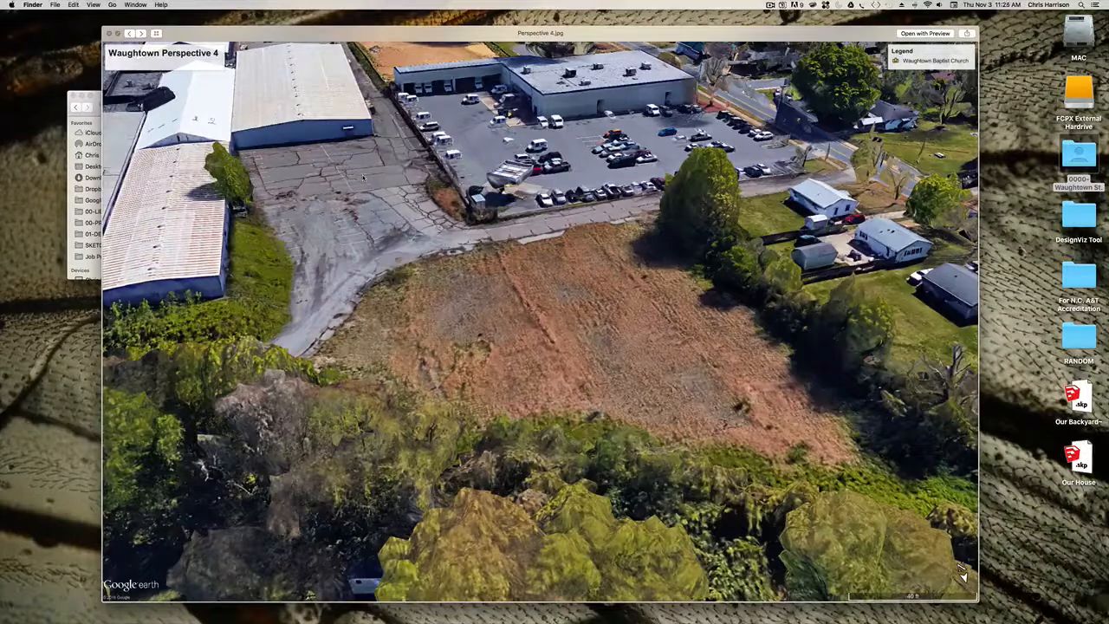
key("Right")
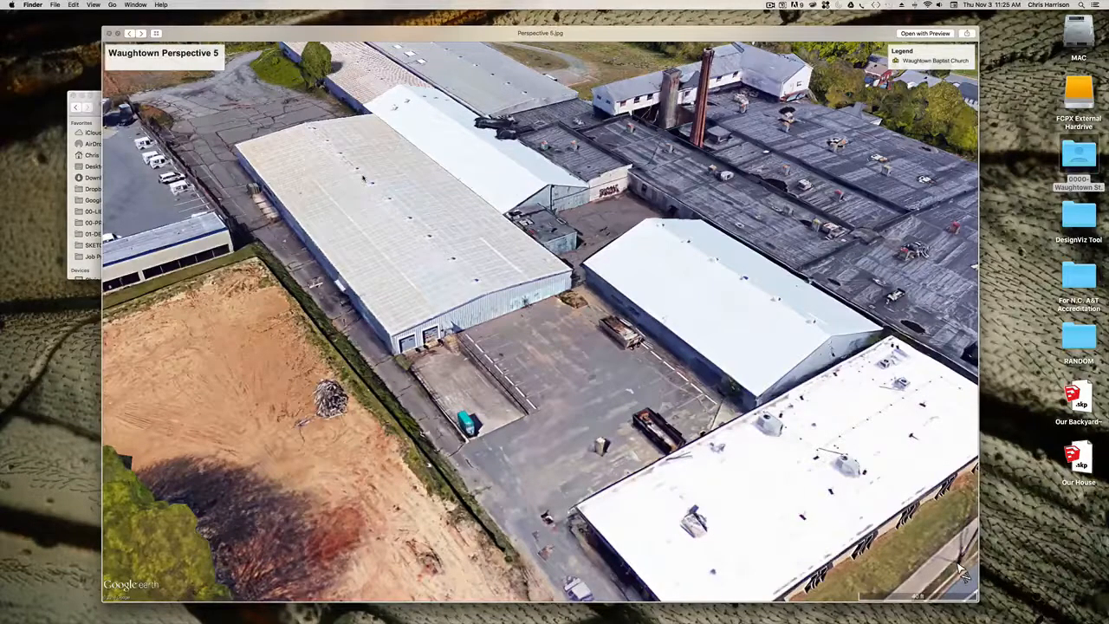
- View the street-level site images from Perspective 6.jpg through Perspective 11.jpg in sequence
key("Right")
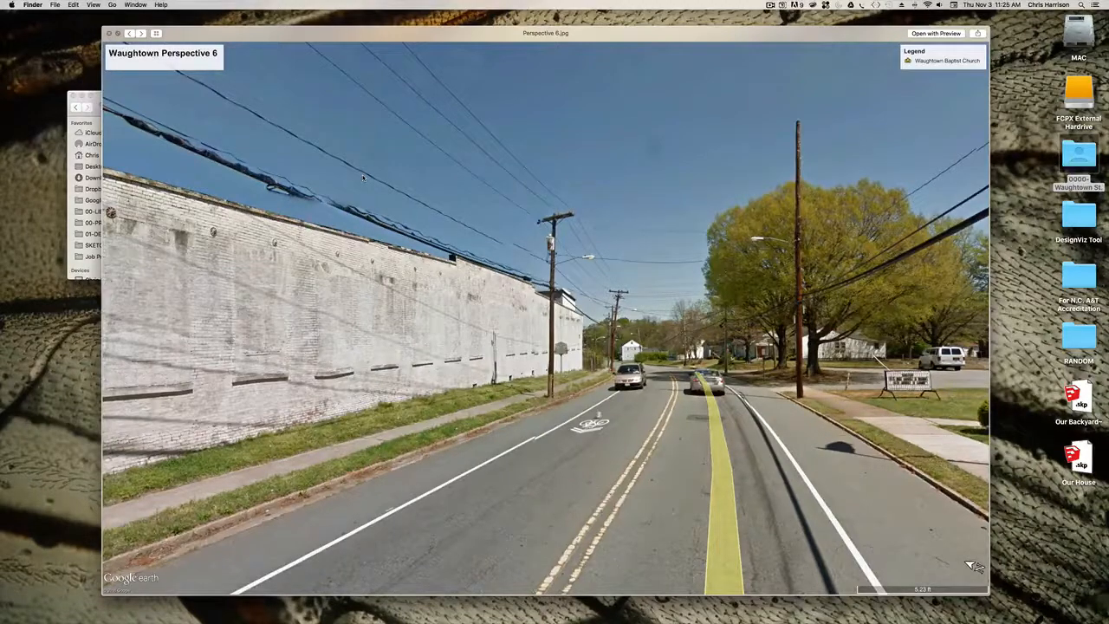
key("Right")
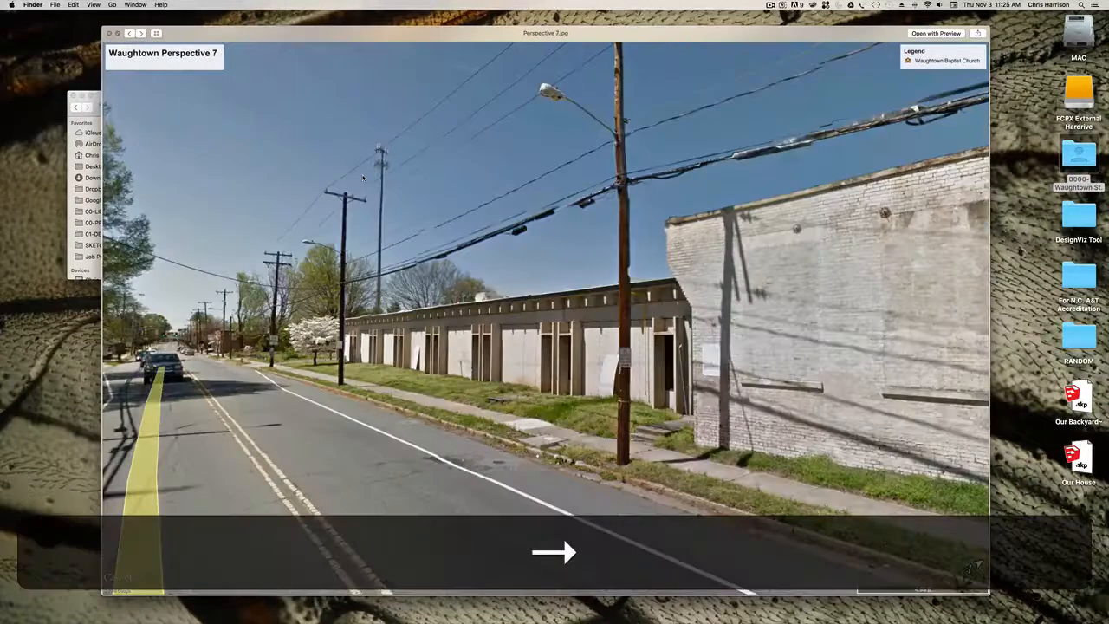
key("Right")
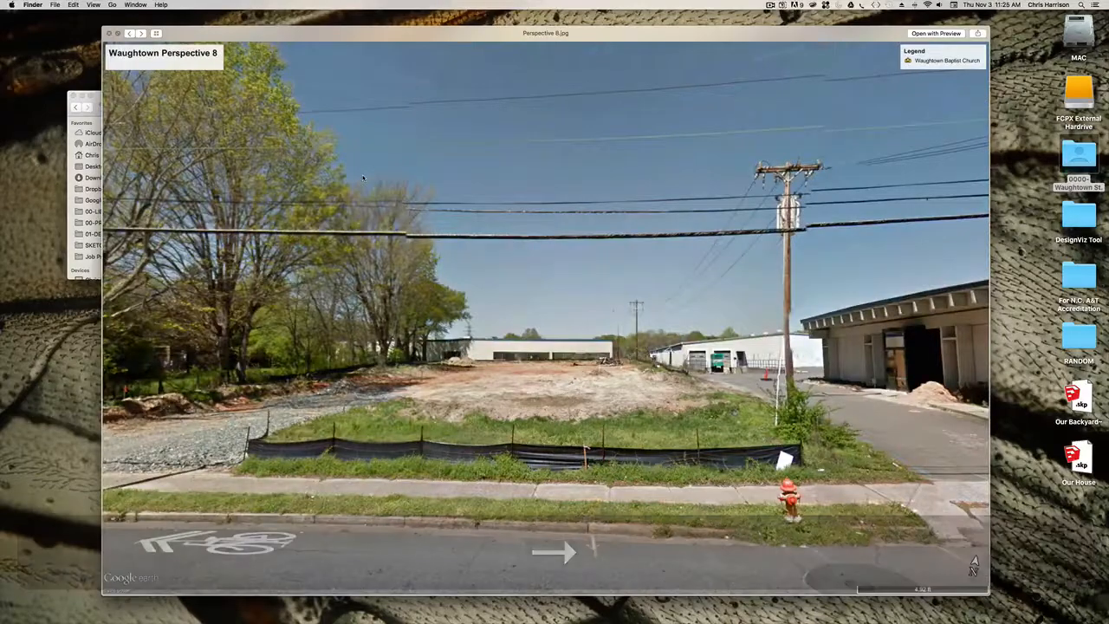
key("Right")
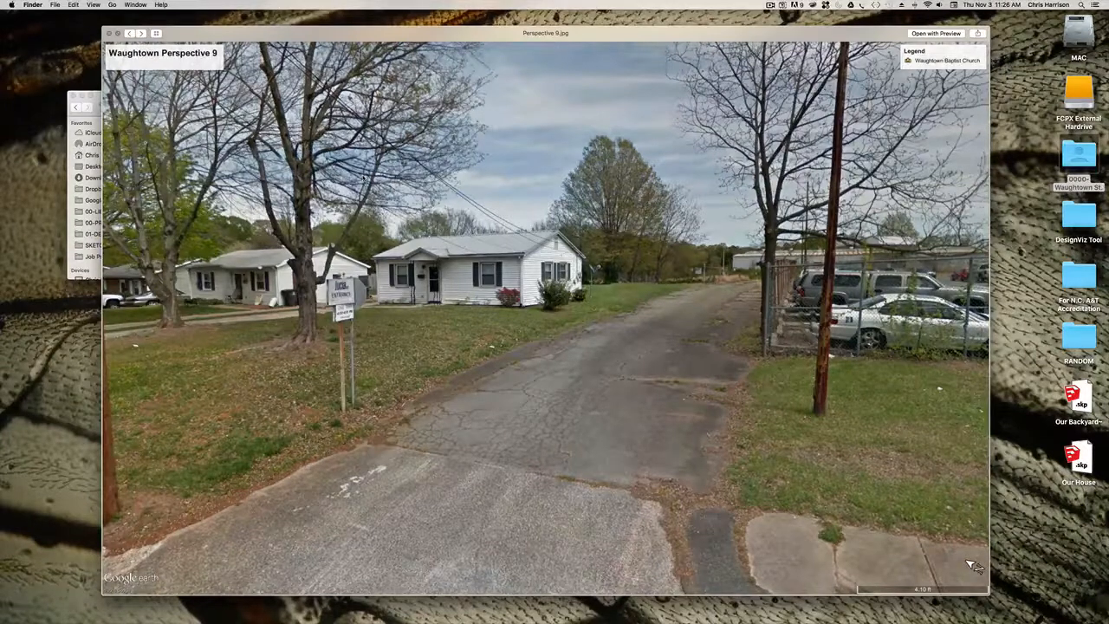
key("Right")
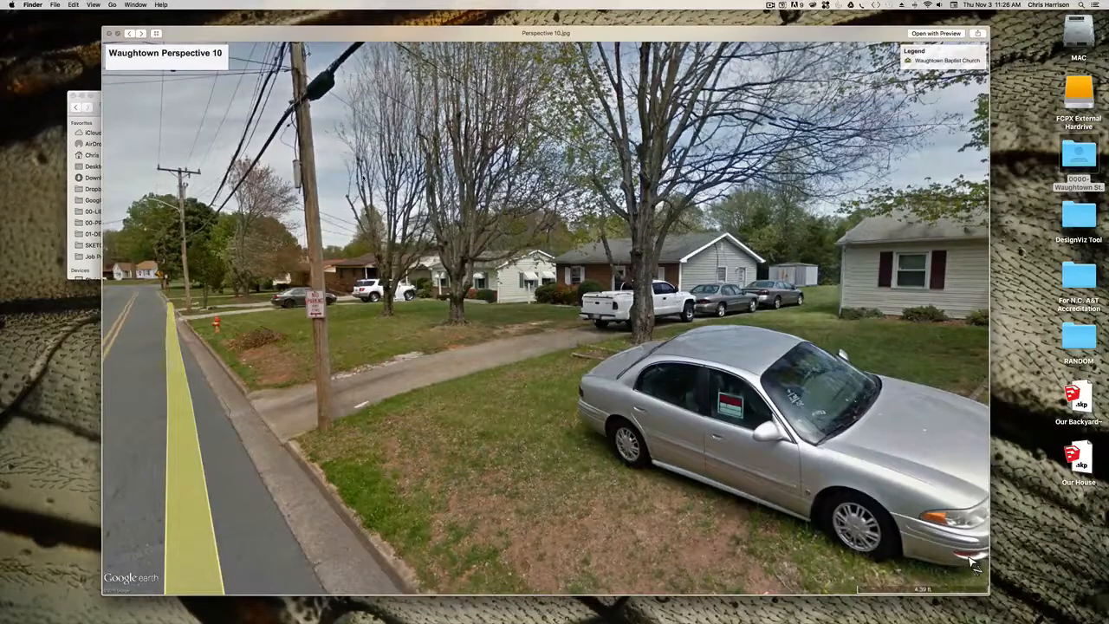
key("Right")
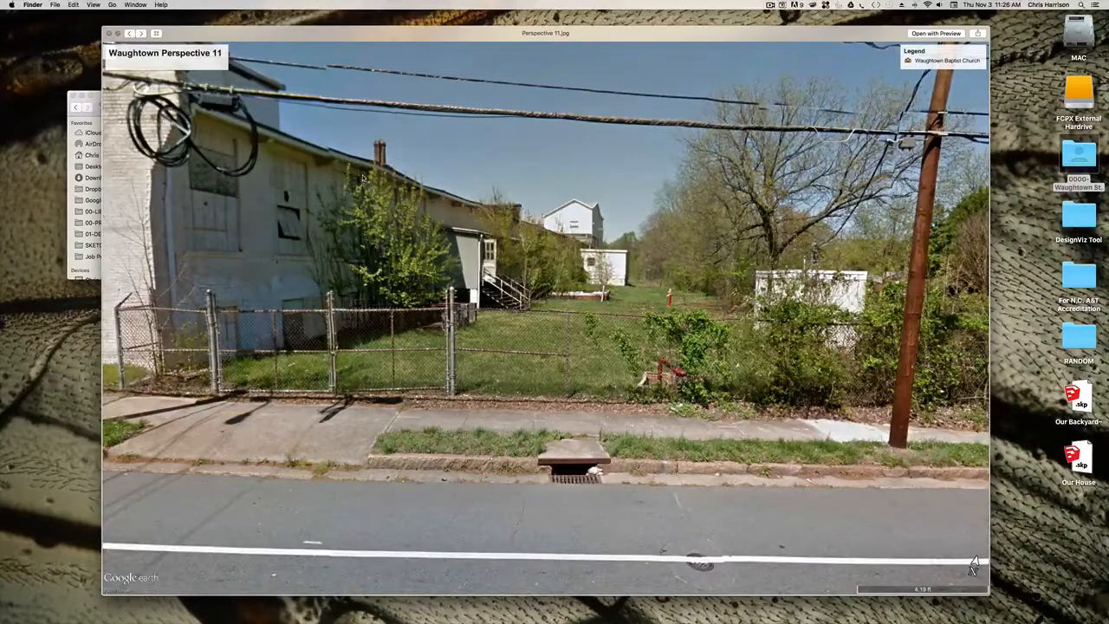
- View Waughtown Street Perspective 2.jpg, continue around to Baptist Church View.jpg, and put away the preview and folder window
key("Right")
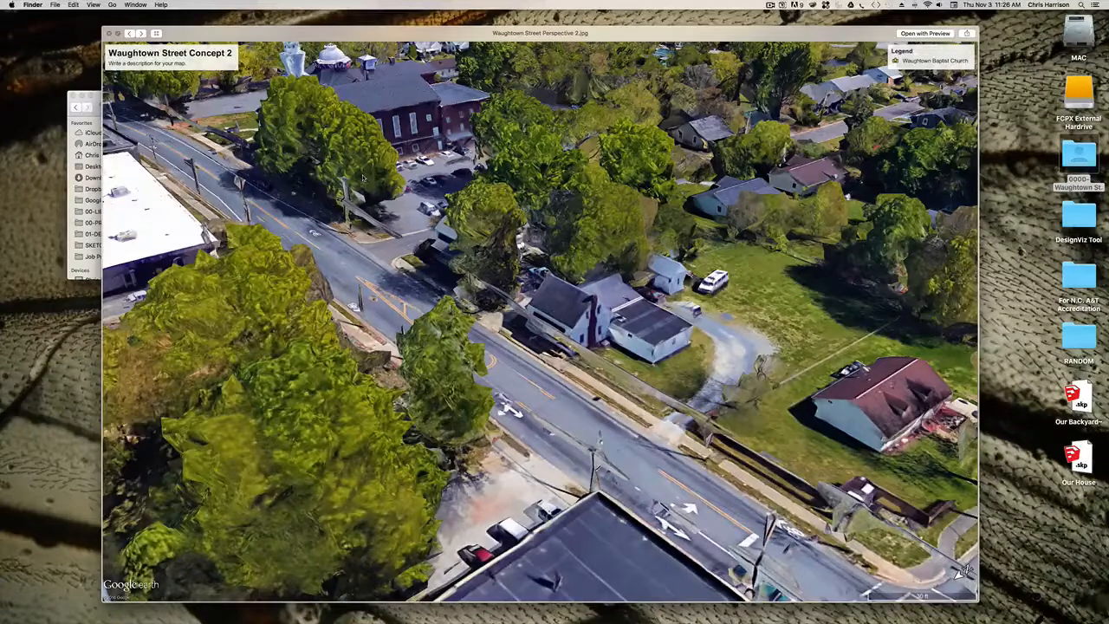
key("Right")
key("Right")
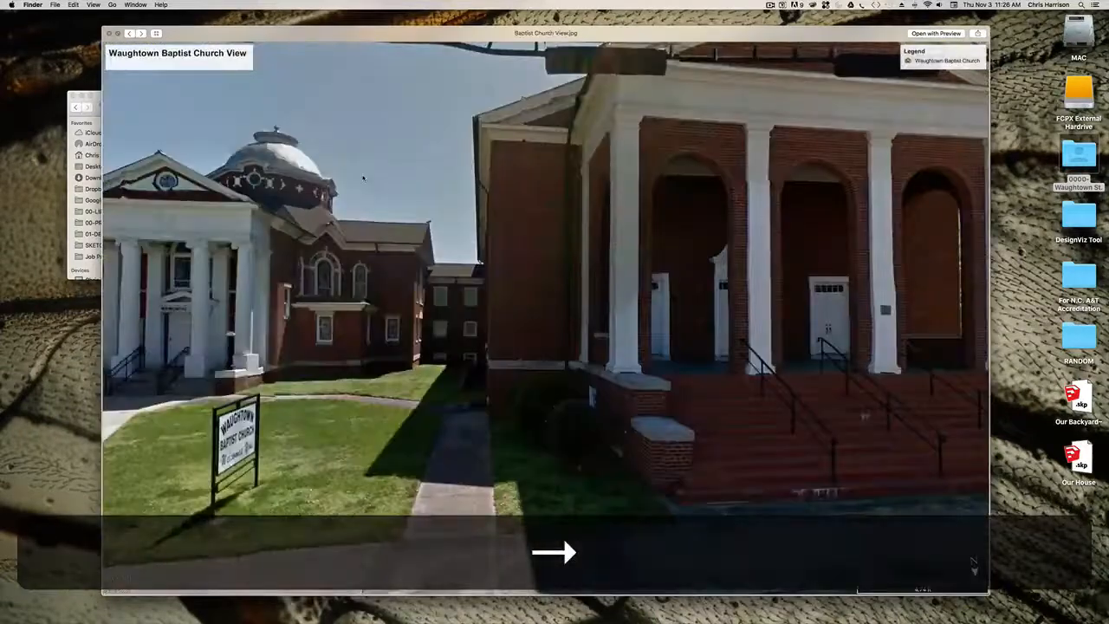
key("Escape")
left_click(74, 97)
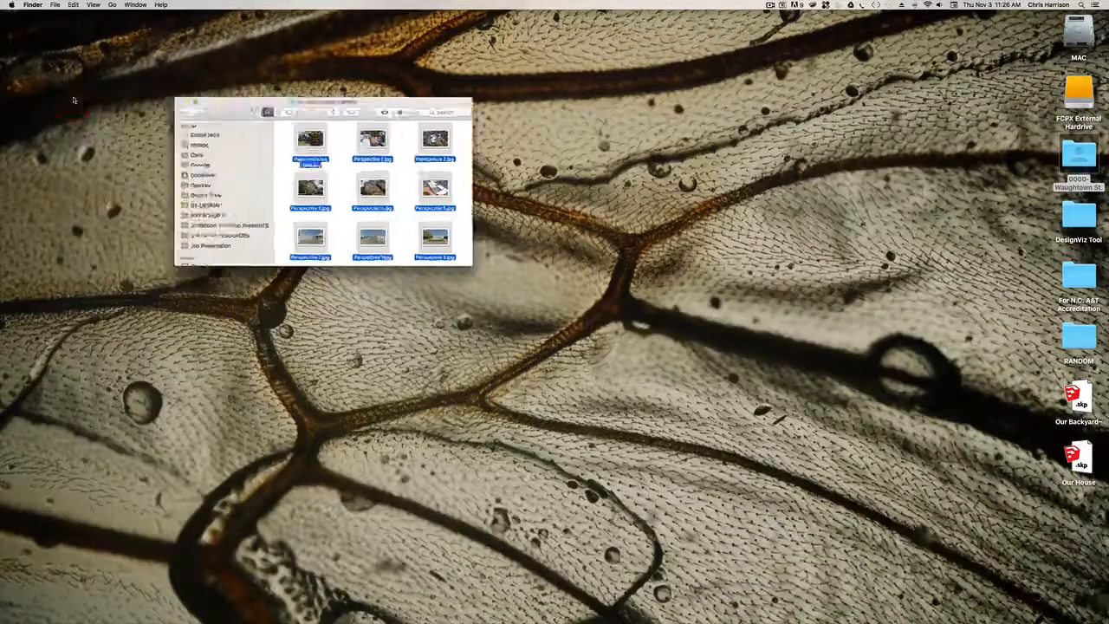
- Switch back to Google Earth Pro, bring the whole site into view, and close the save-image options
mouse_move(561, 607)
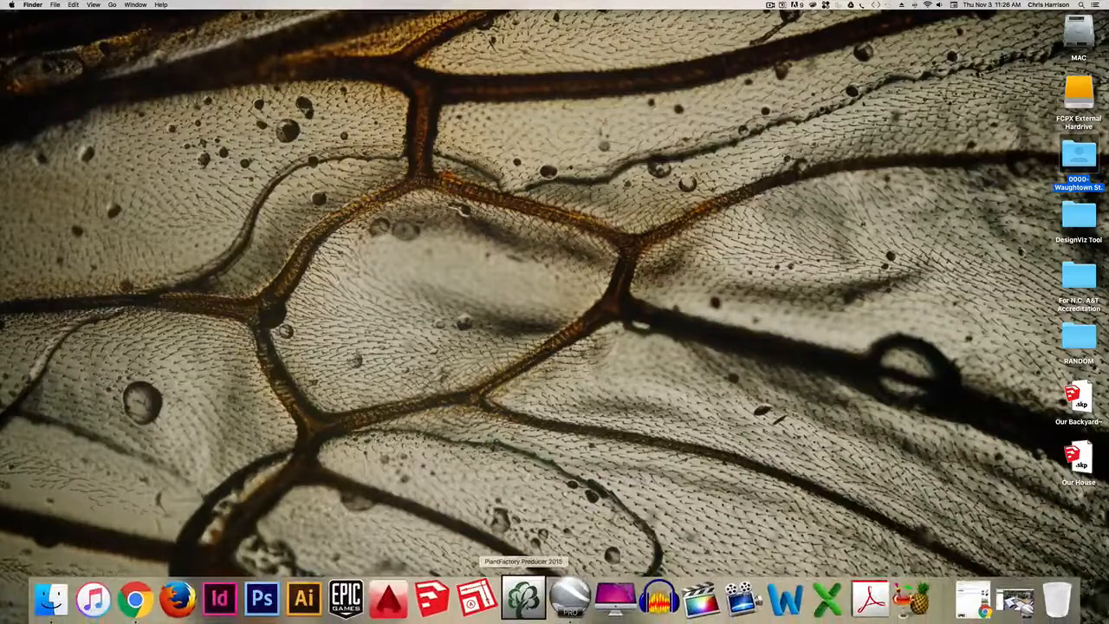
left_click(570, 598)
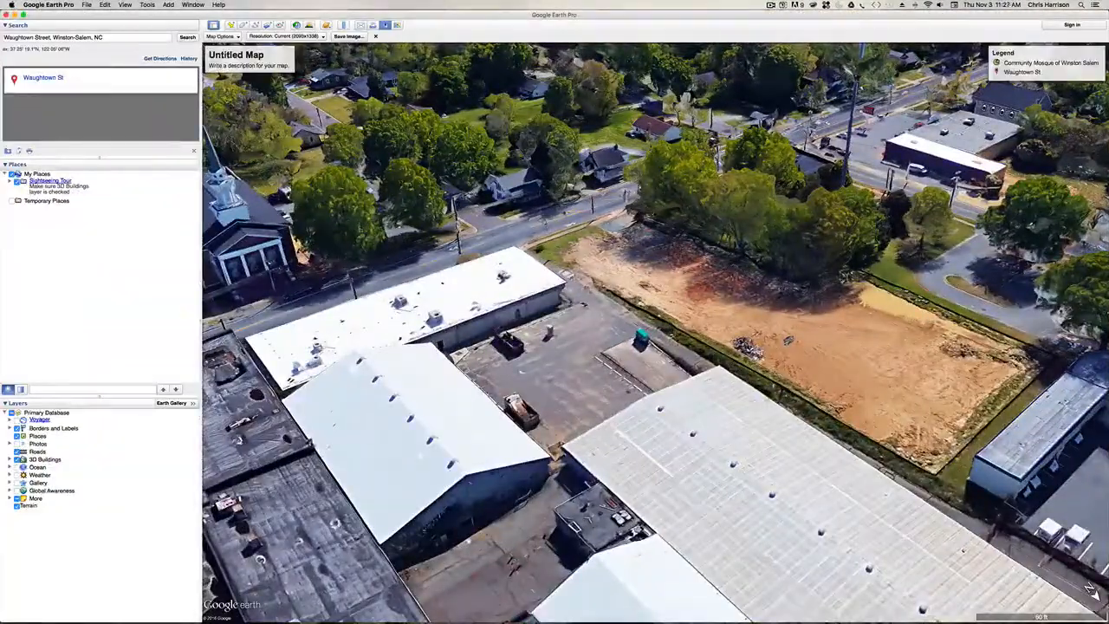
scroll(563, 204, "up", 2)
scroll(563, 203, "down", 10)
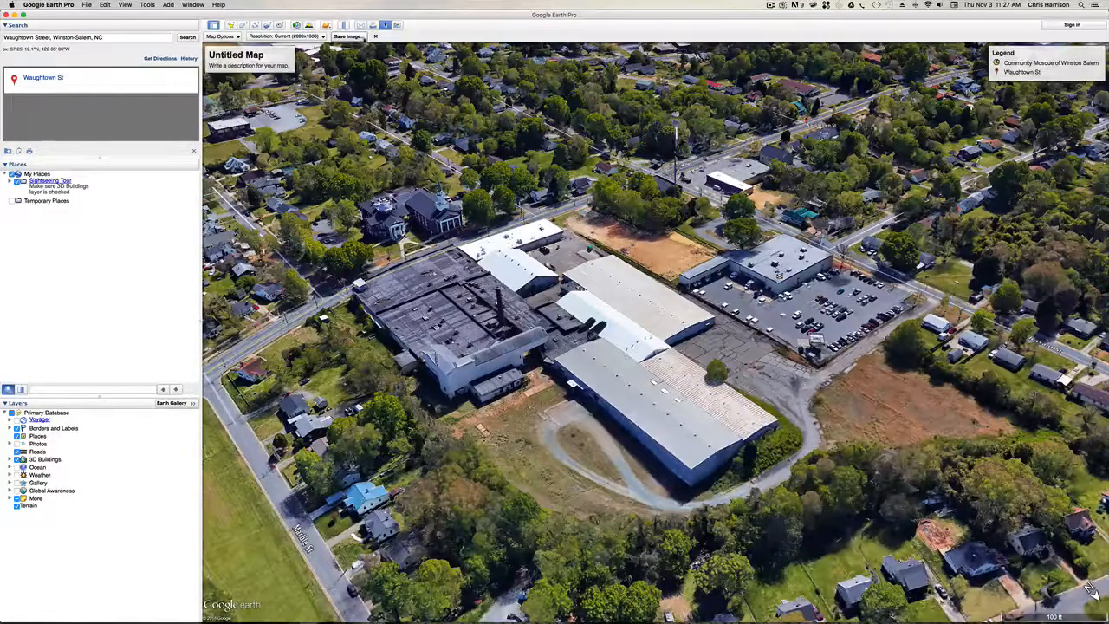
left_click(376, 37)
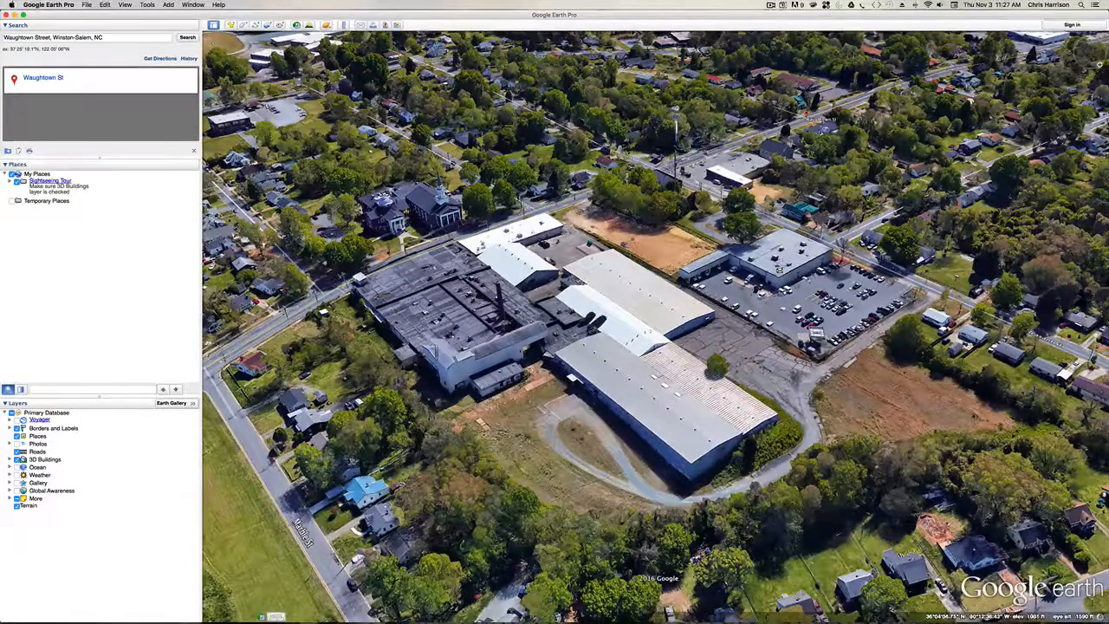
- Enter Street View on Waughtown Street beside the site and face the white house with the front porch
mouse_move(1090, 105)
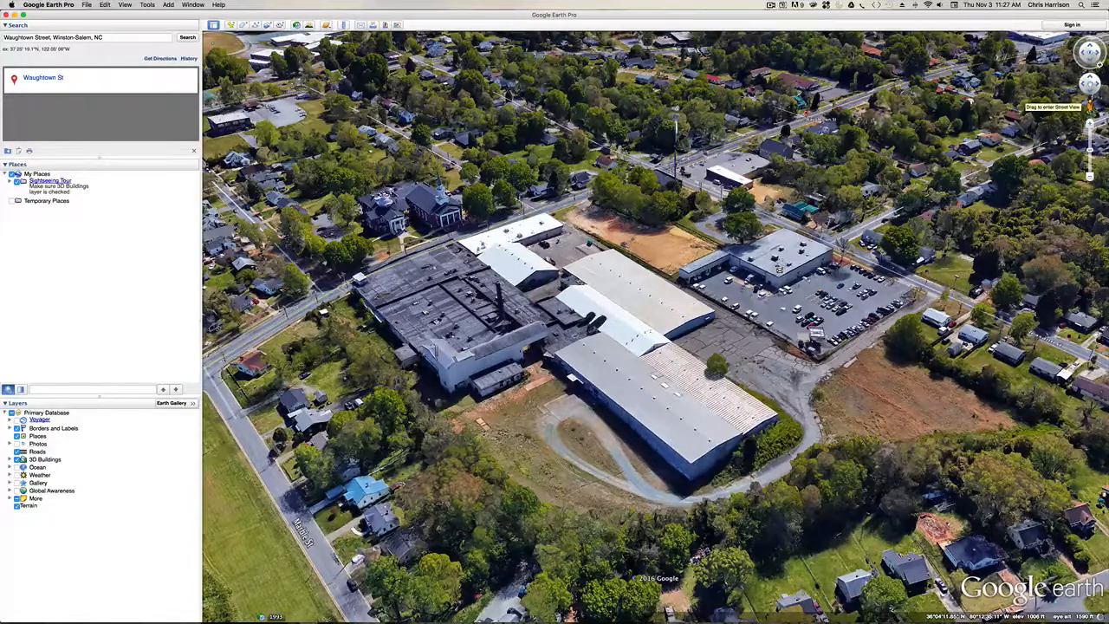
left_click_drag(1091, 106, 547, 196)
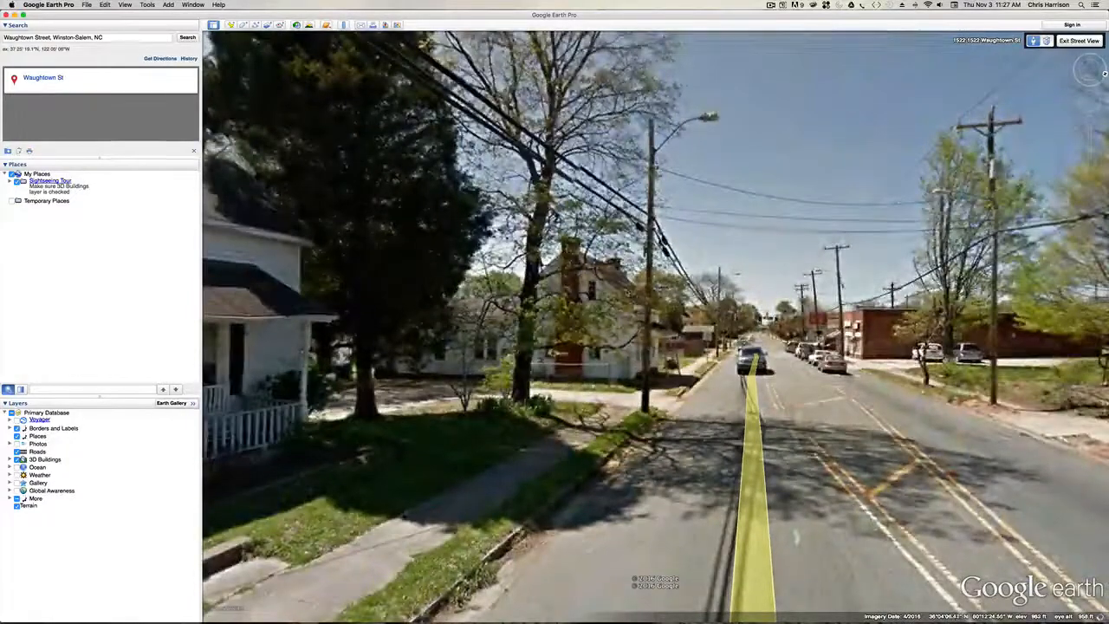
left_click_drag(555, 339, 871, 349)
left_click_drag(631, 336, 995, 330)
left_click_drag(886, 342, 747, 321)
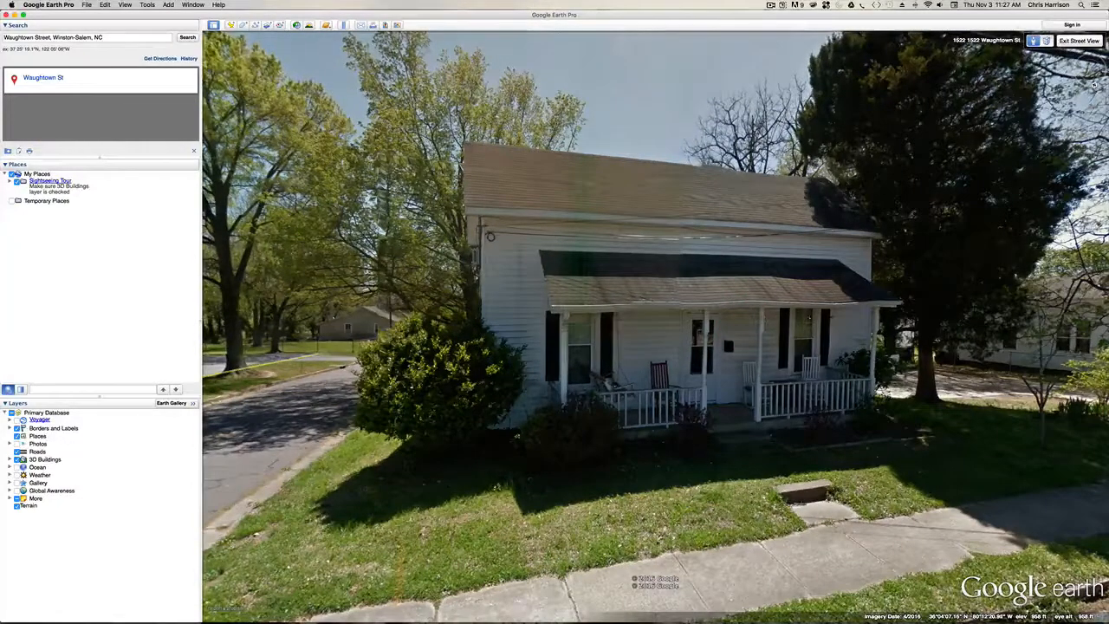
- Look from the white house along Waughtown Street and across the road to the vacant lot
left_click_drag(836, 321, 664, 315)
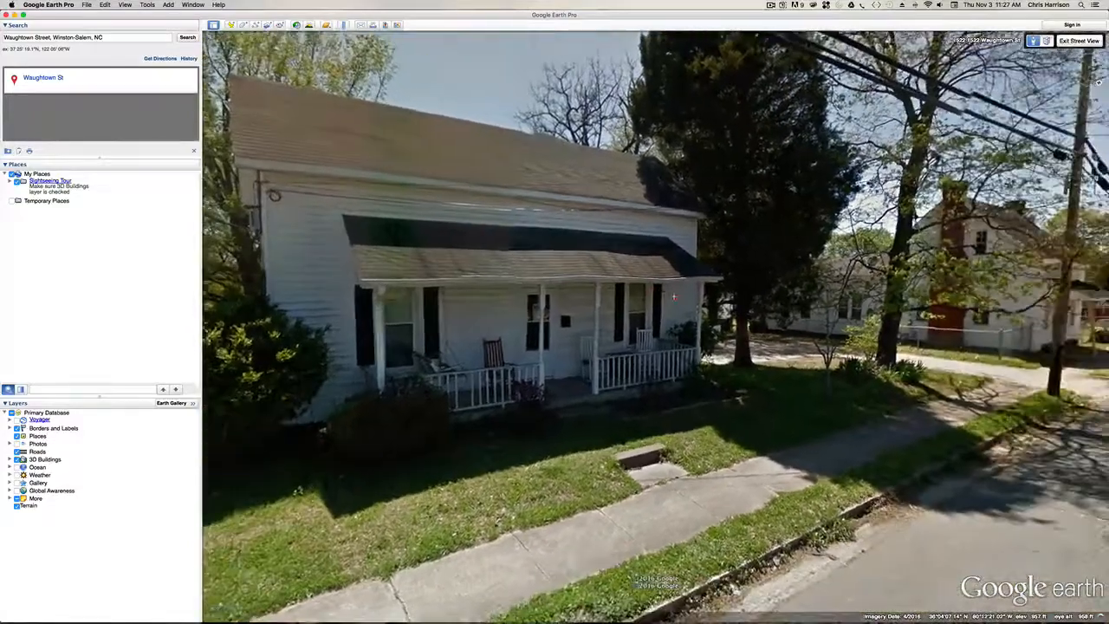
left_click_drag(867, 284, 594, 267)
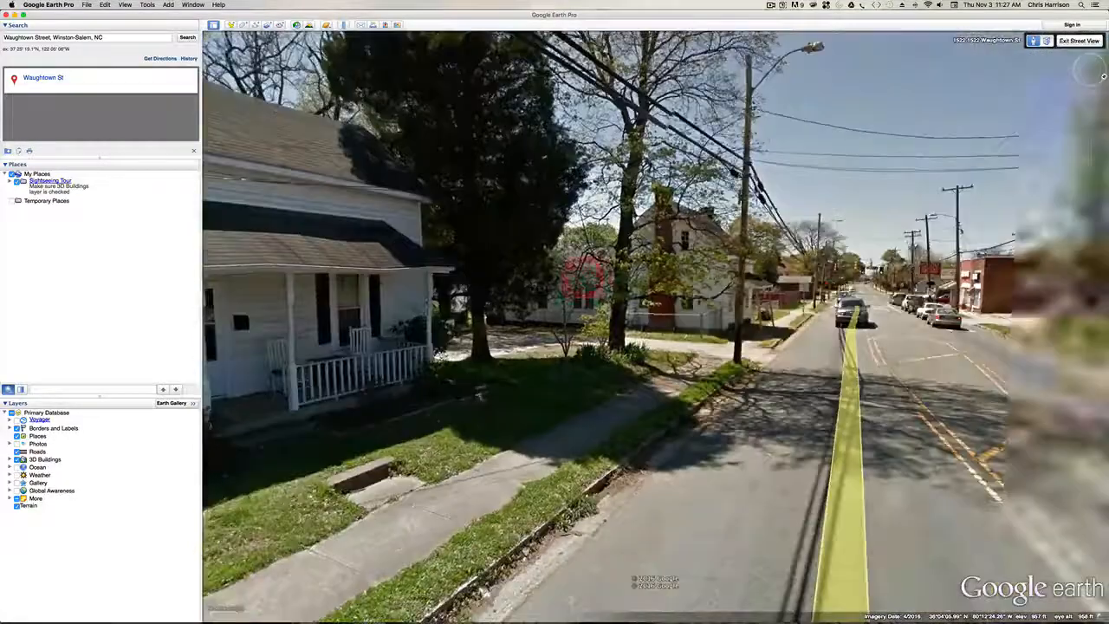
left_click_drag(780, 275, 695, 275)
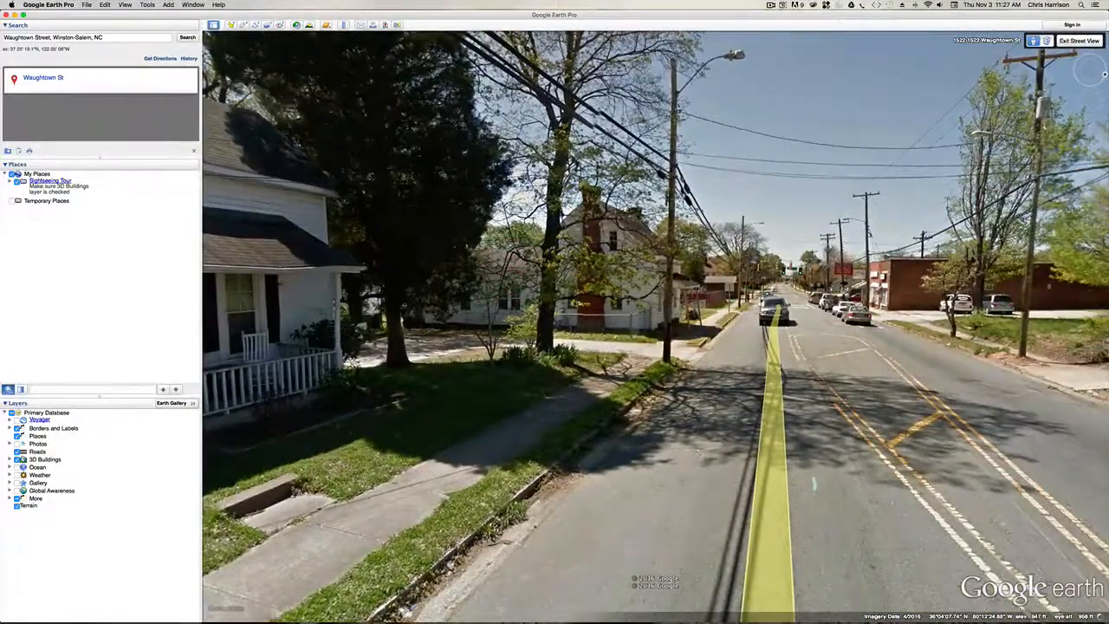
left_click_drag(780, 286, 701, 284)
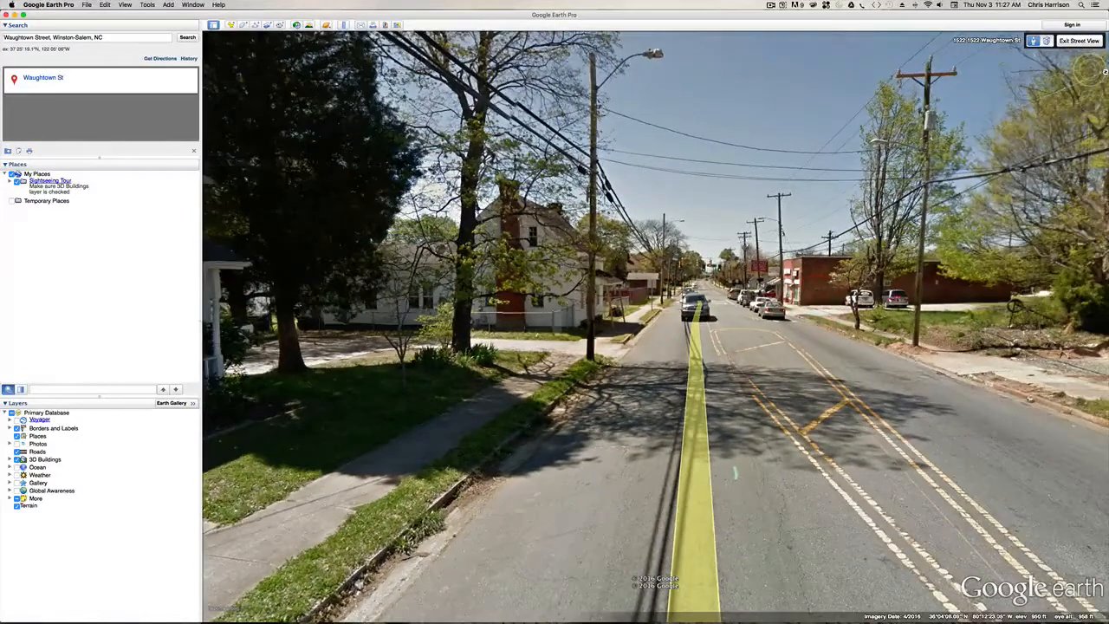
left_click_drag(892, 299, 754, 292)
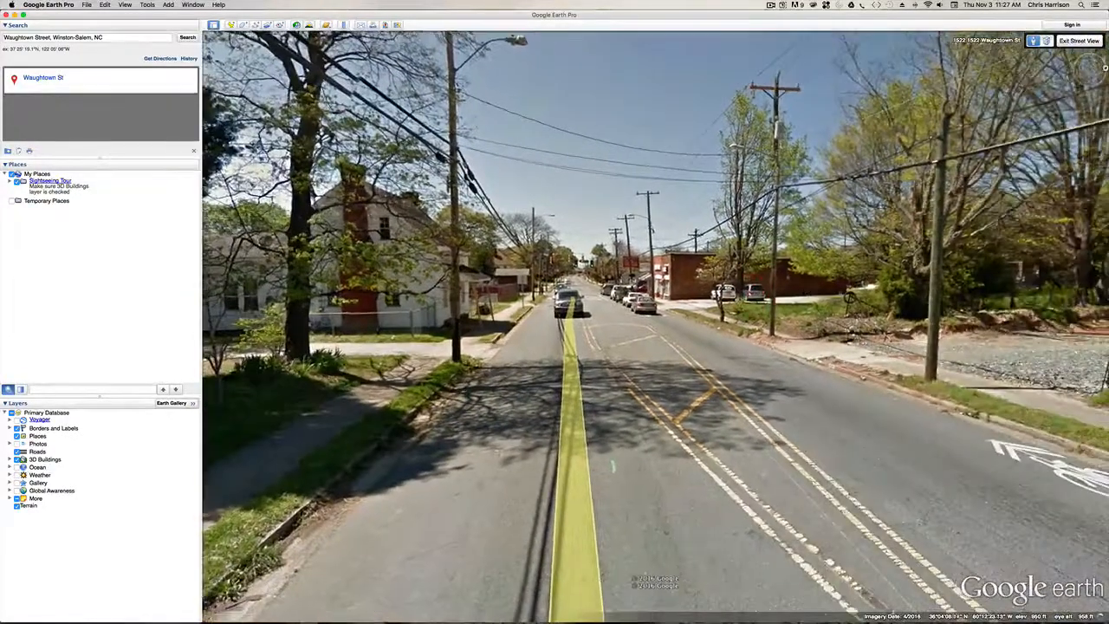
left_click_drag(850, 298, 591, 296)
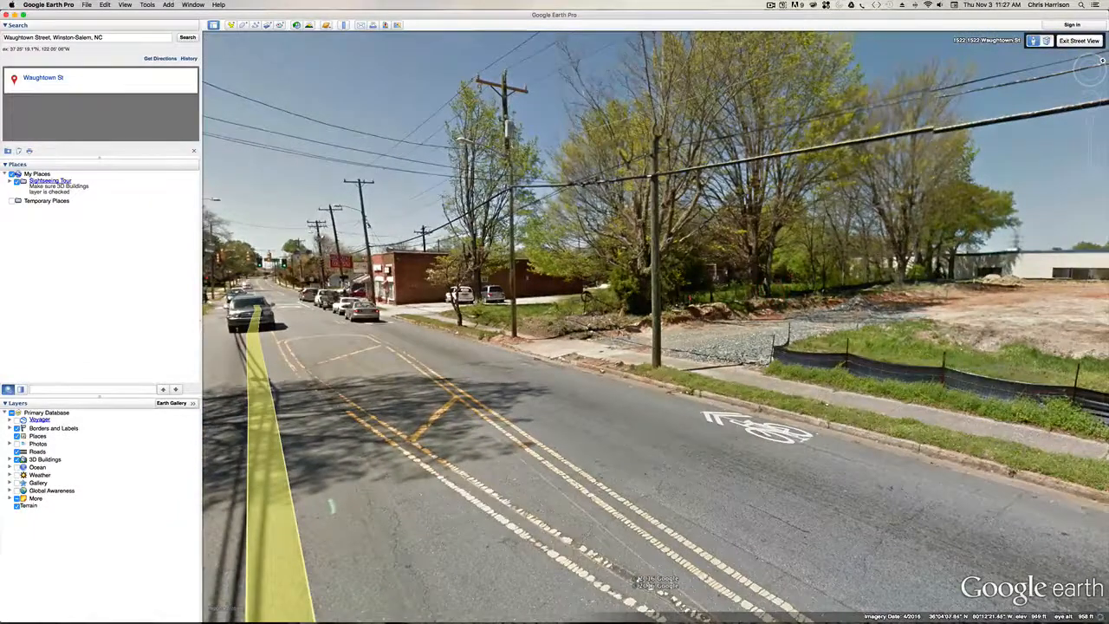
left_click_drag(780, 299, 591, 342)
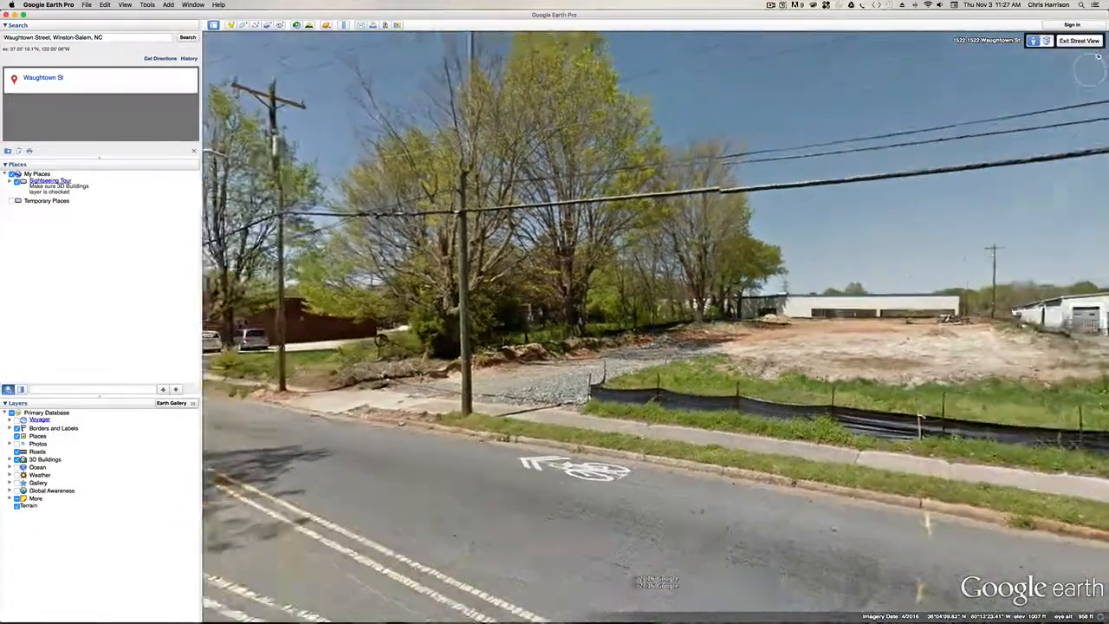
- Look across the vacant lot to the low concrete building and advance along Waughtown Street past its front
left_click_drag(568, 238, 518, 255)
left_click_drag(767, 257, 589, 258)
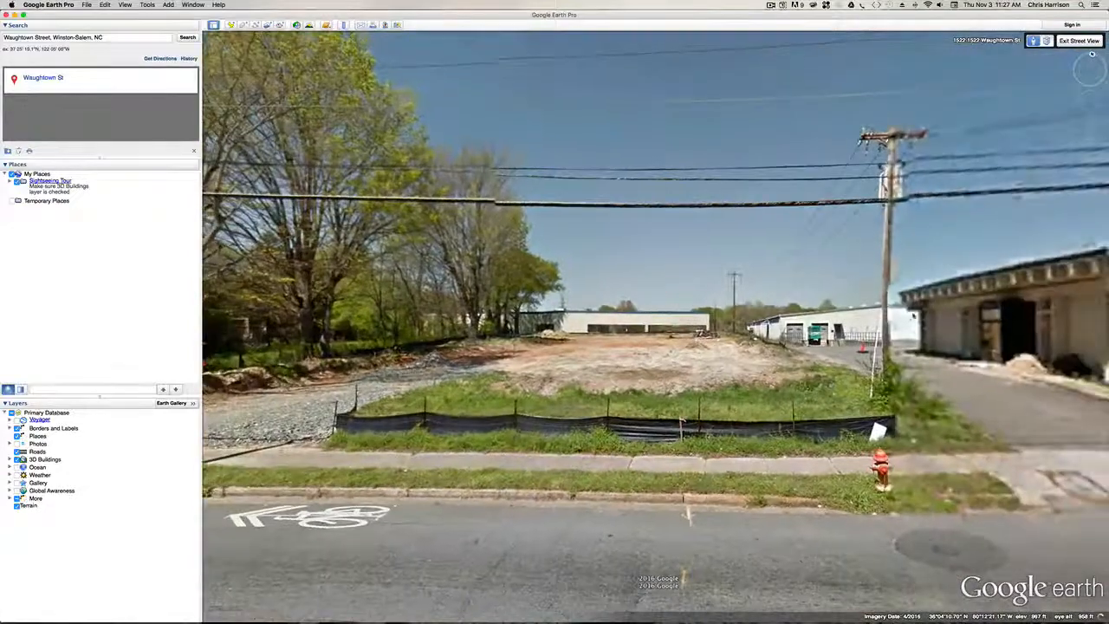
left_click_drag(892, 319, 689, 321)
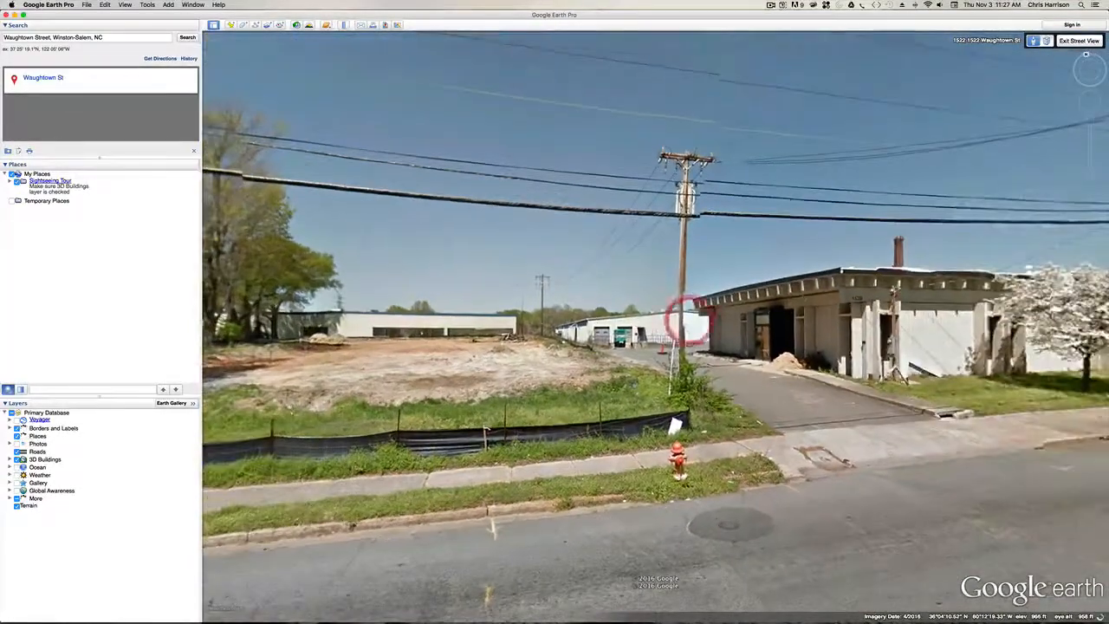
left_click_drag(826, 293, 620, 325)
left_click(797, 315)
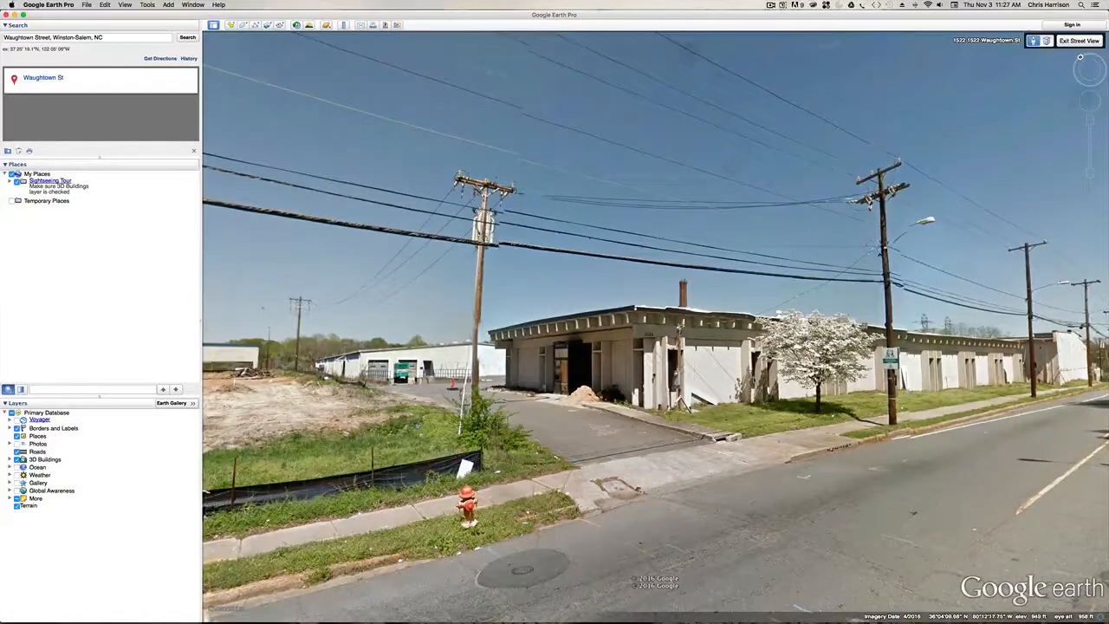
left_click_drag(734, 379, 536, 381)
left_click(855, 384)
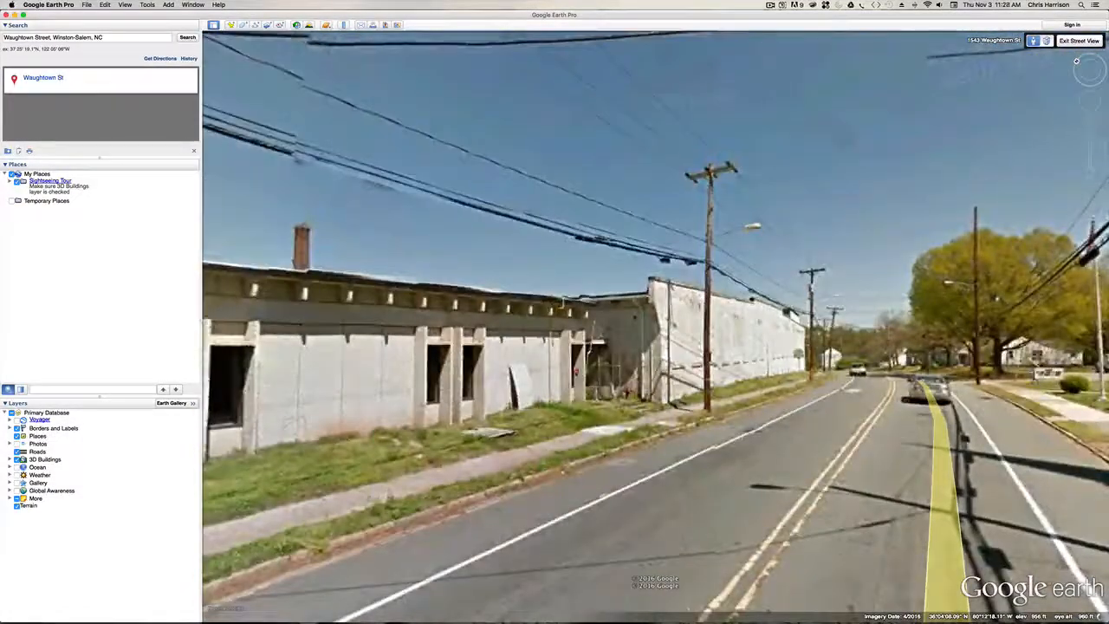
- Examine the concrete building's street facade and advance along Waughtown Street to the long white brick wall
left_click_drag(601, 480, 780, 481)
left_click_drag(767, 358, 983, 375)
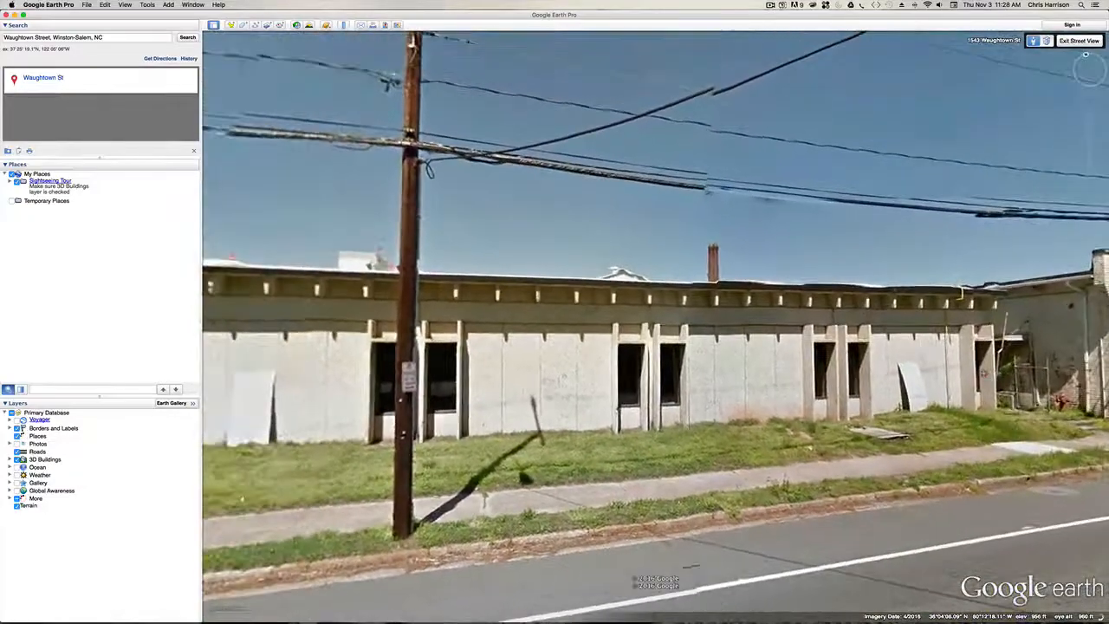
left_click(983, 375)
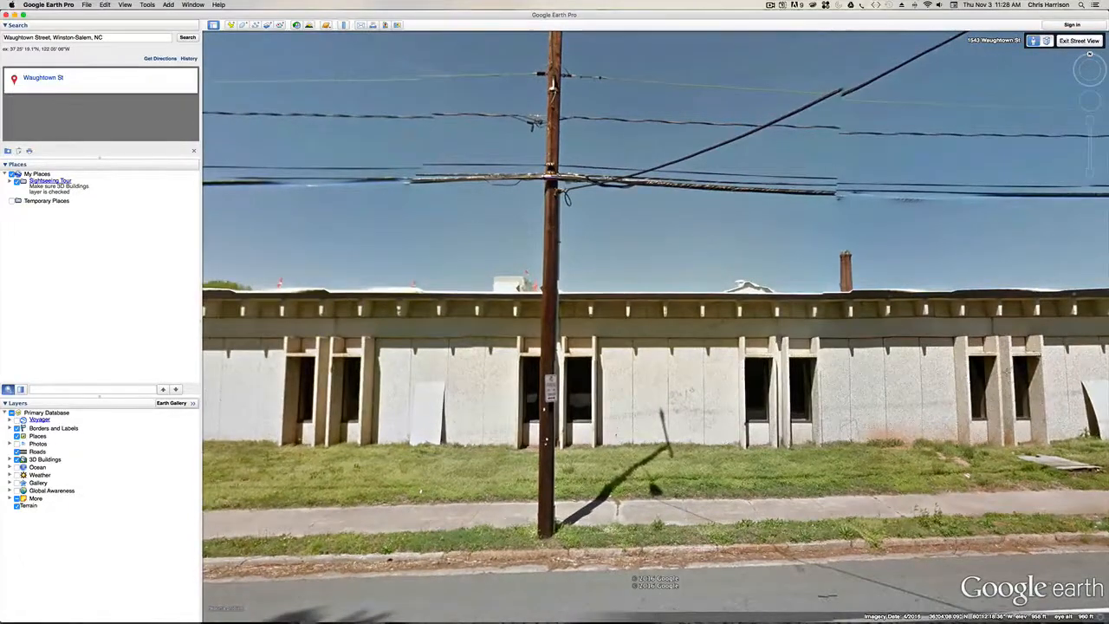
left_click(991, 372)
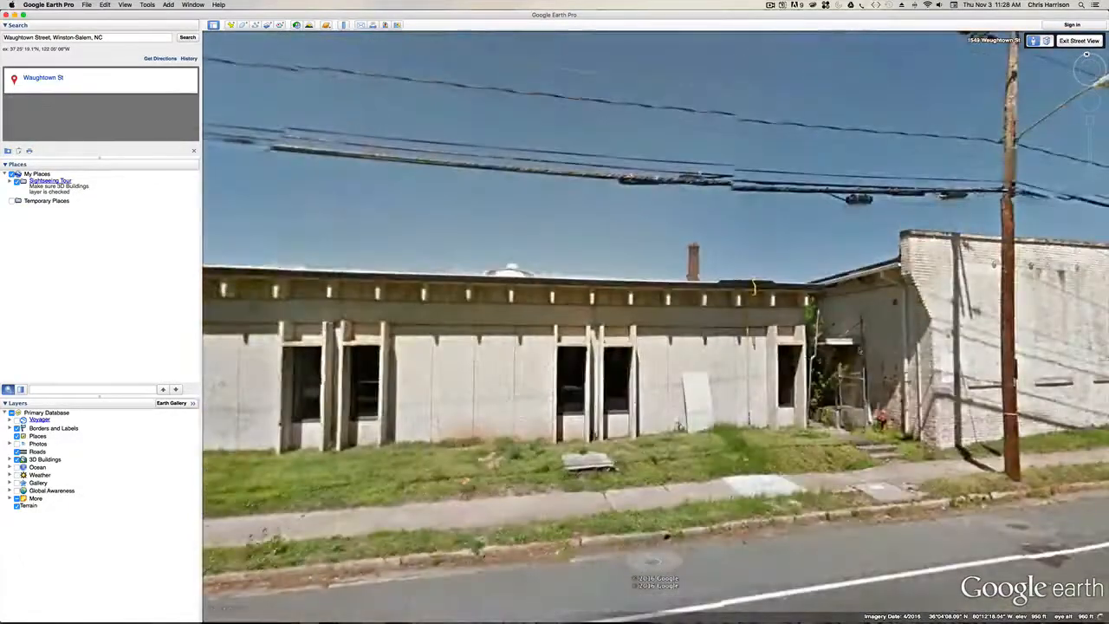
left_click_drag(861, 350, 758, 401)
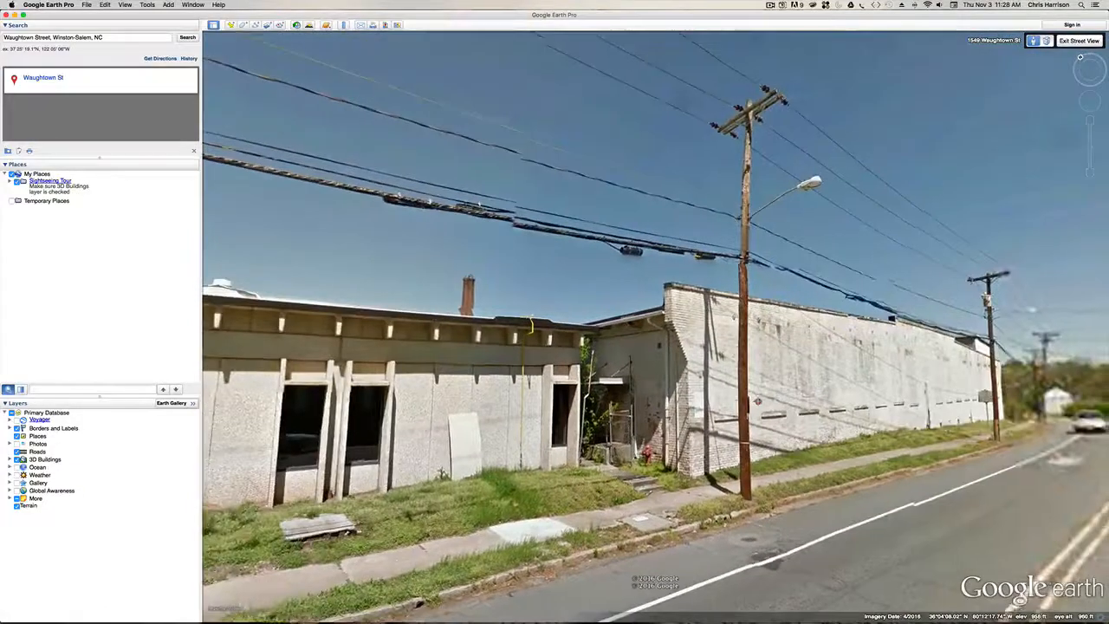
left_click(765, 396)
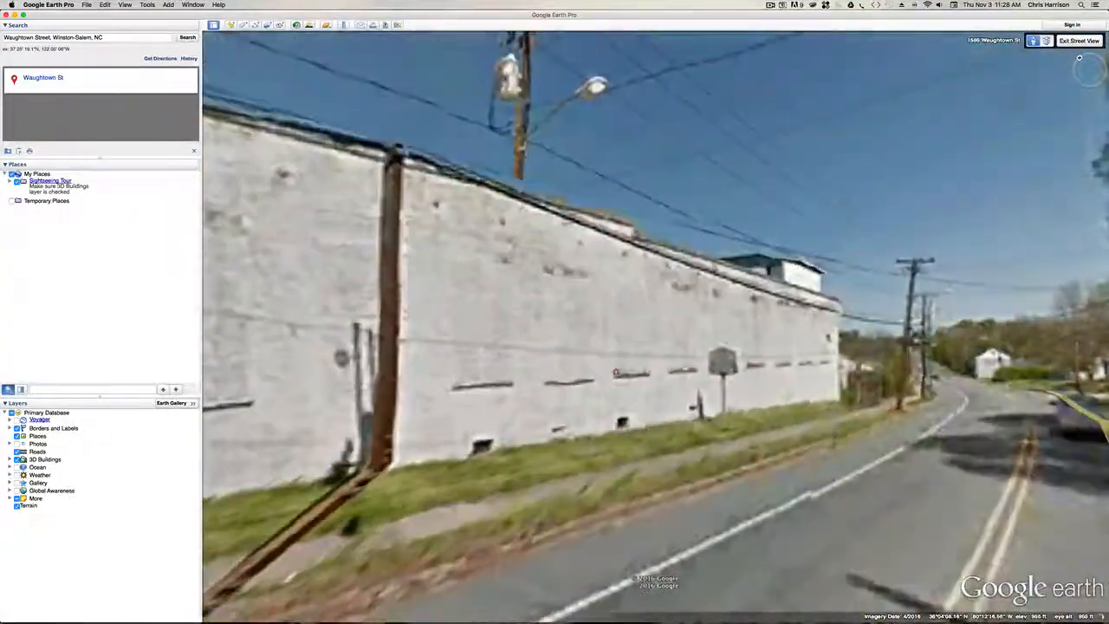
- Examine the long white brick wall on Waughtown Street in Street View, facing it directly and looking back down the road
left_click(616, 372)
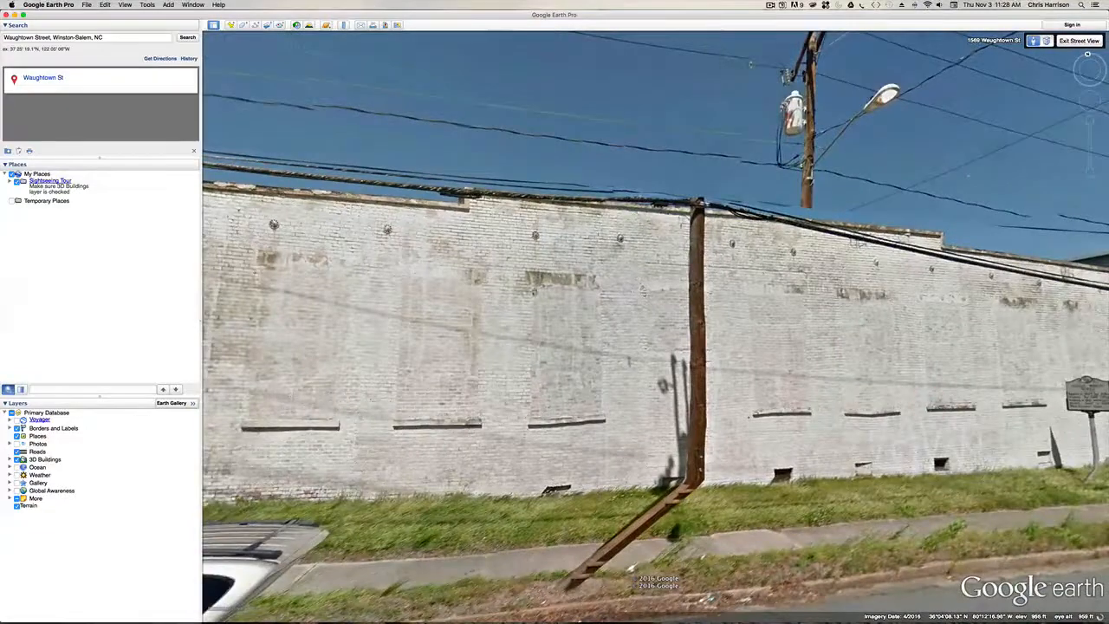
left_click_drag(535, 292, 604, 298)
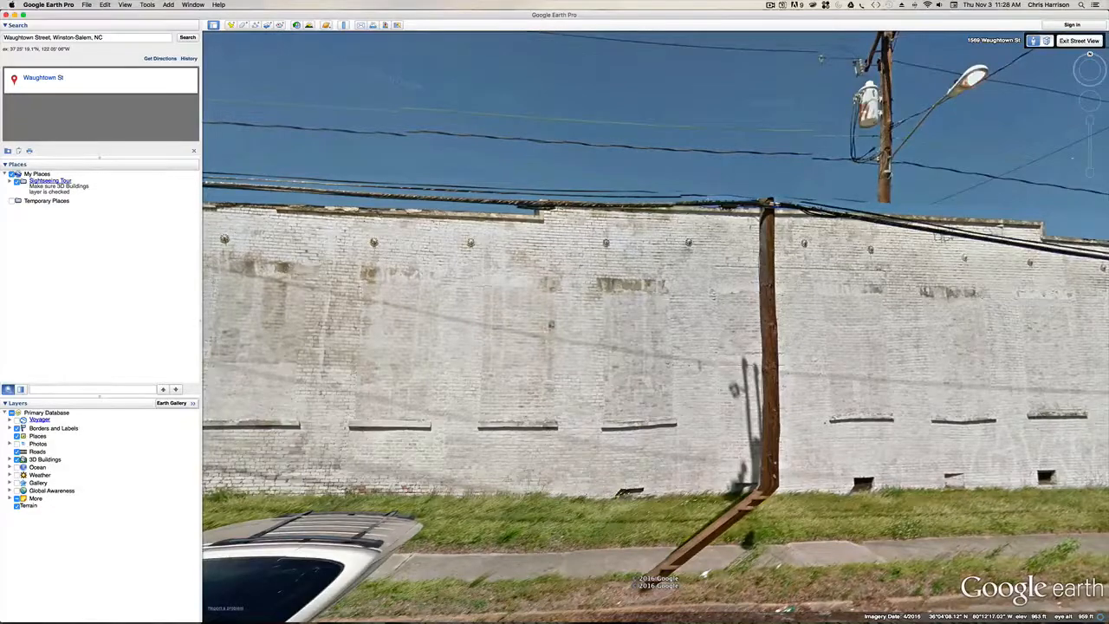
left_click_drag(551, 324, 591, 252)
double_click(592, 253)
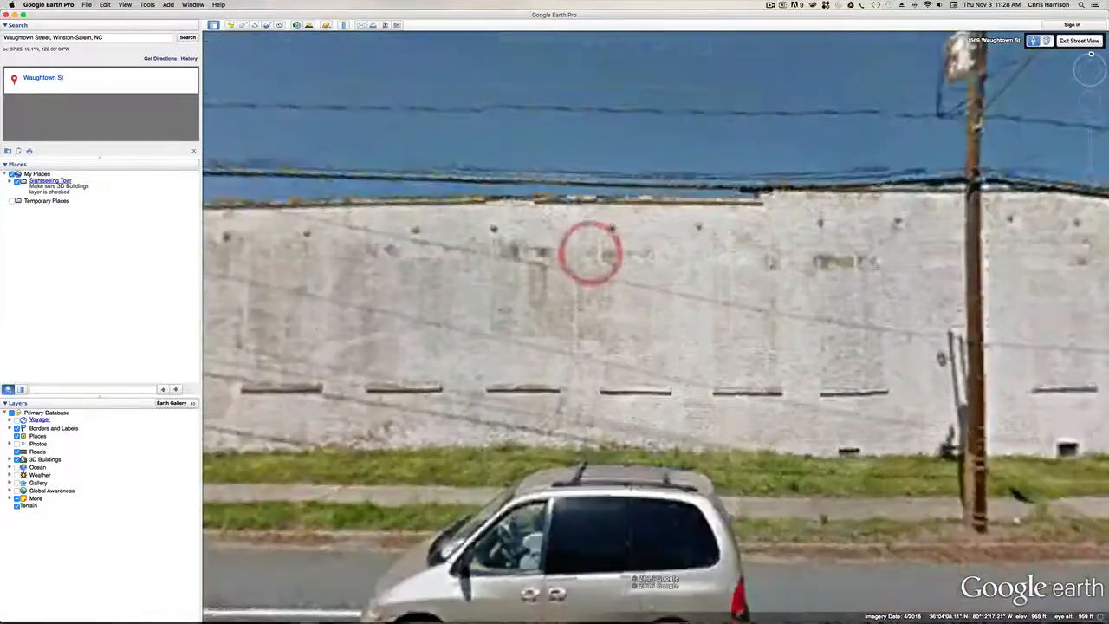
left_click_drag(575, 357, 450, 340)
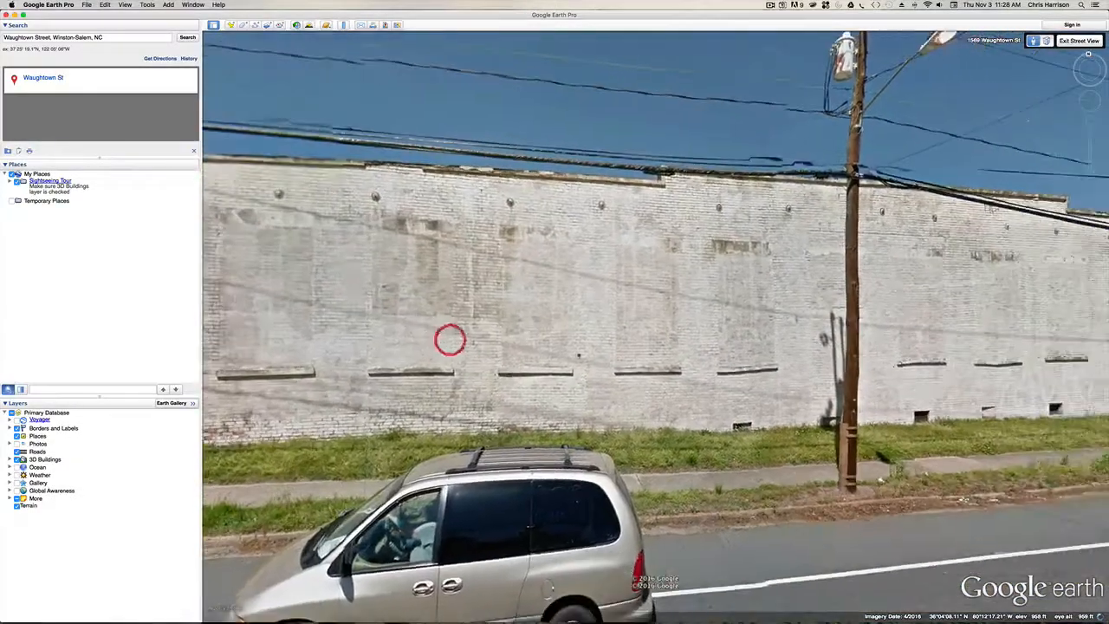
left_click_drag(656, 368, 482, 336)
left_click_drag(860, 333, 703, 333)
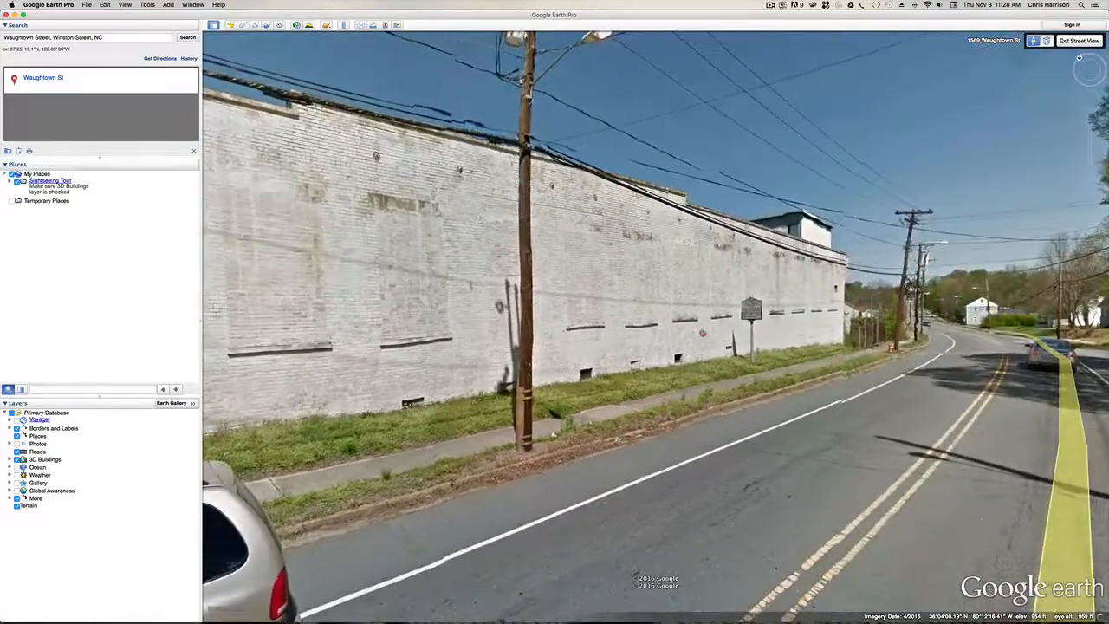
- Advance along Waughtown Street past the historical marker to the fenced lot at the end of the white brick wall
scroll(802, 369, "up", 2)
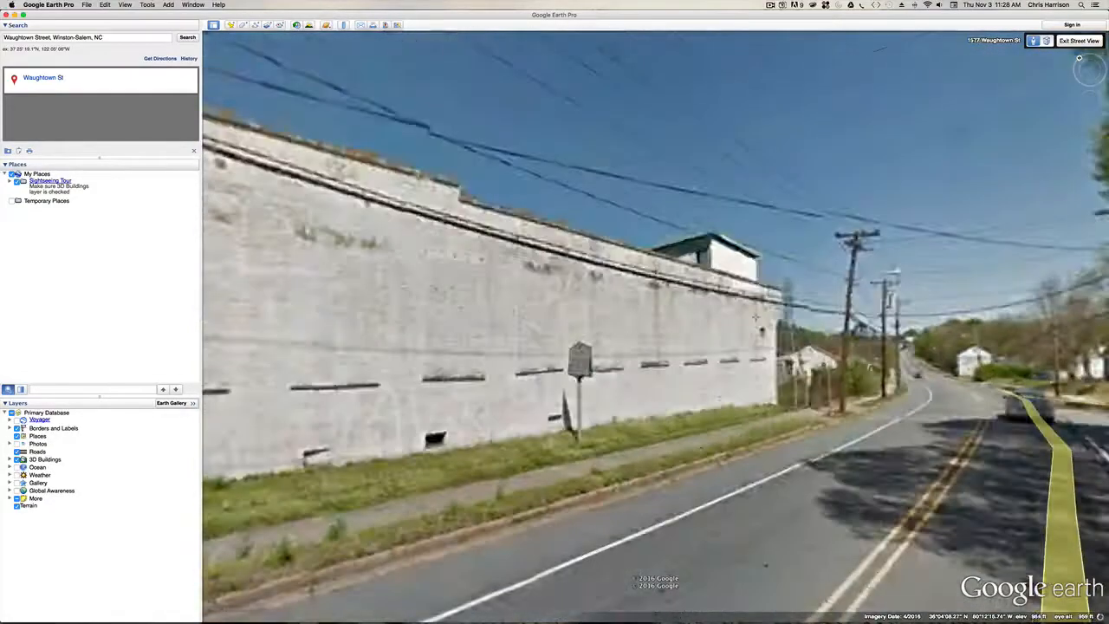
scroll(803, 370, "down", 2)
scroll(802, 370, "up", 4)
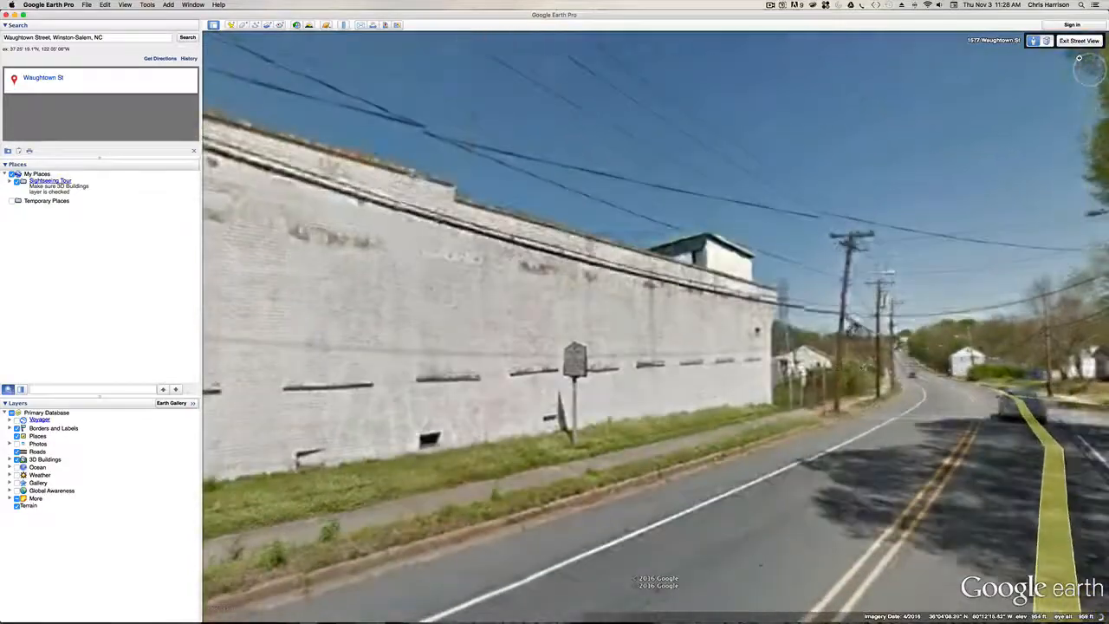
scroll(802, 369, "up", 4)
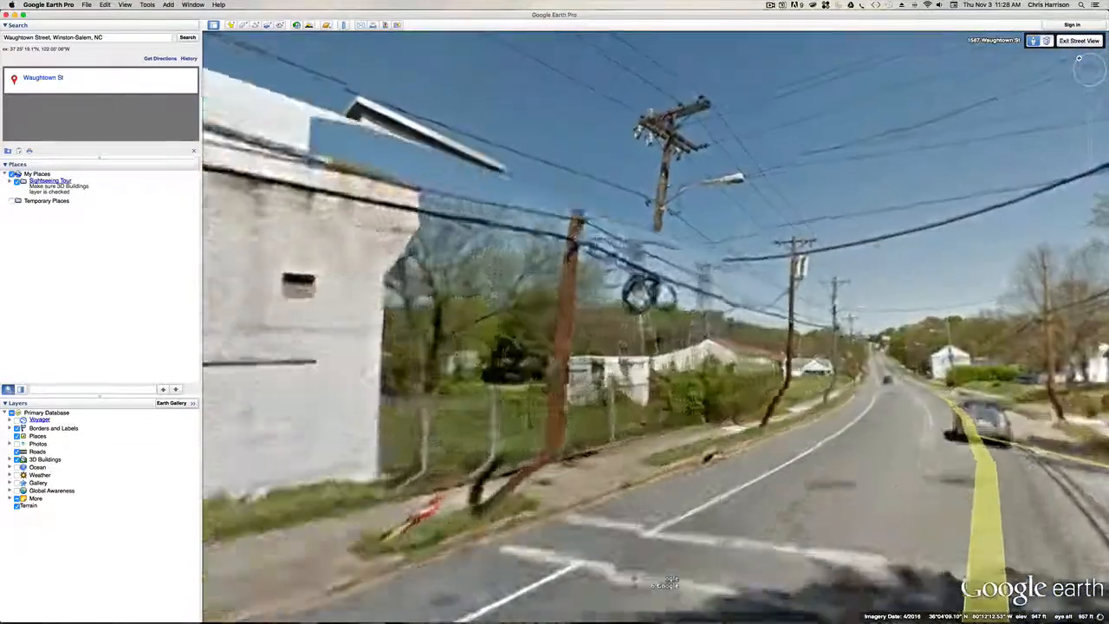
scroll(803, 369, "down", 4)
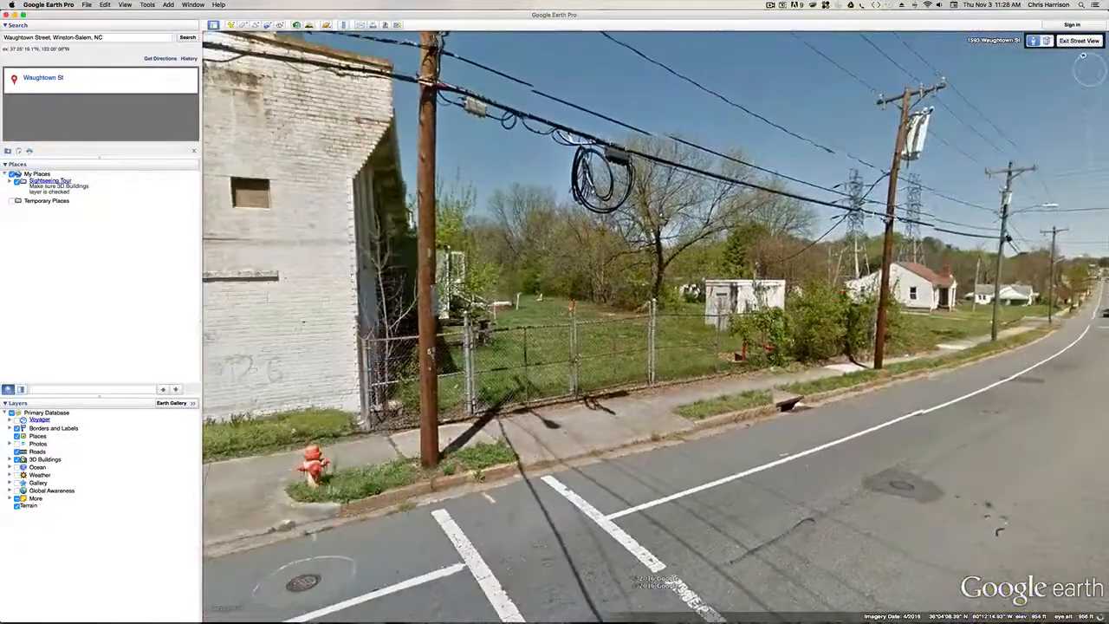
- Exit Street View and quit Google Earth Pro
key("Escape")
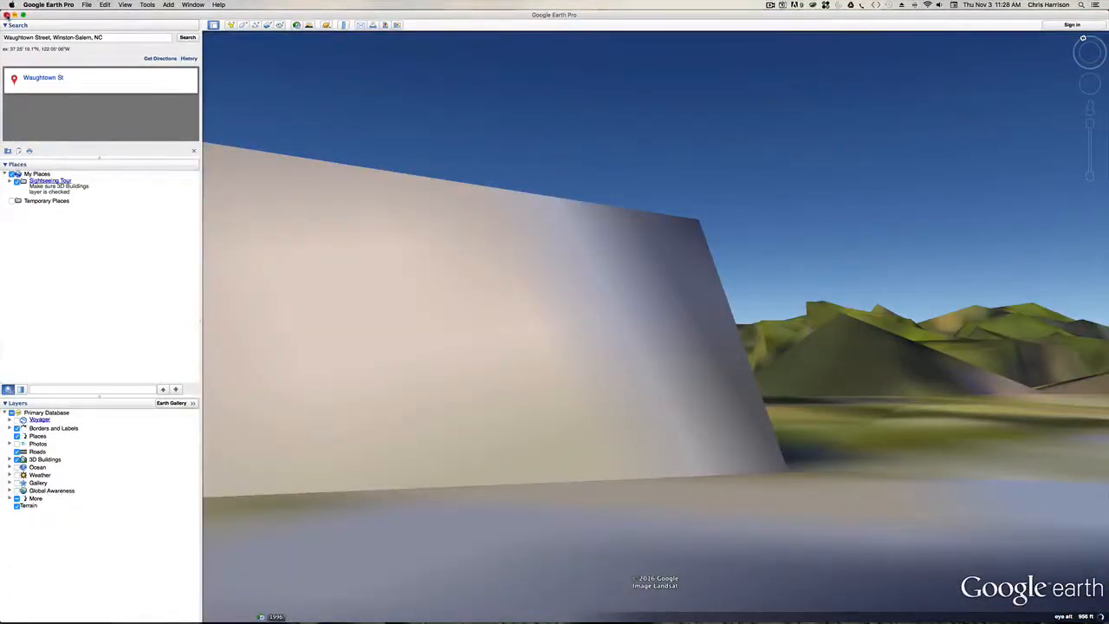
left_click(6, 14)
left_click(48, 5)
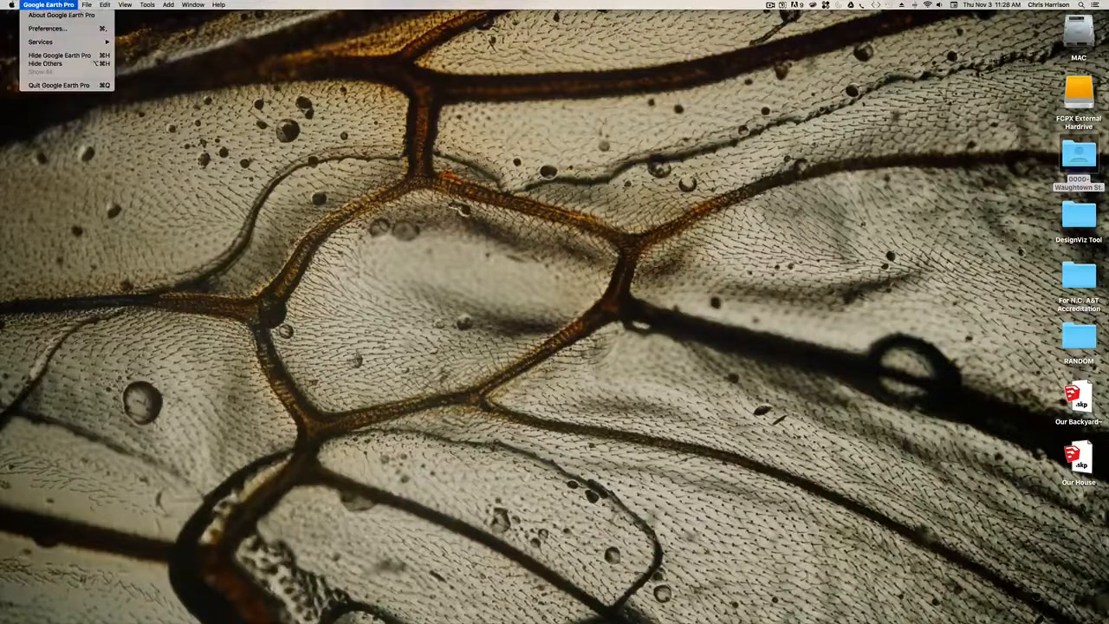
left_click(49, 81)
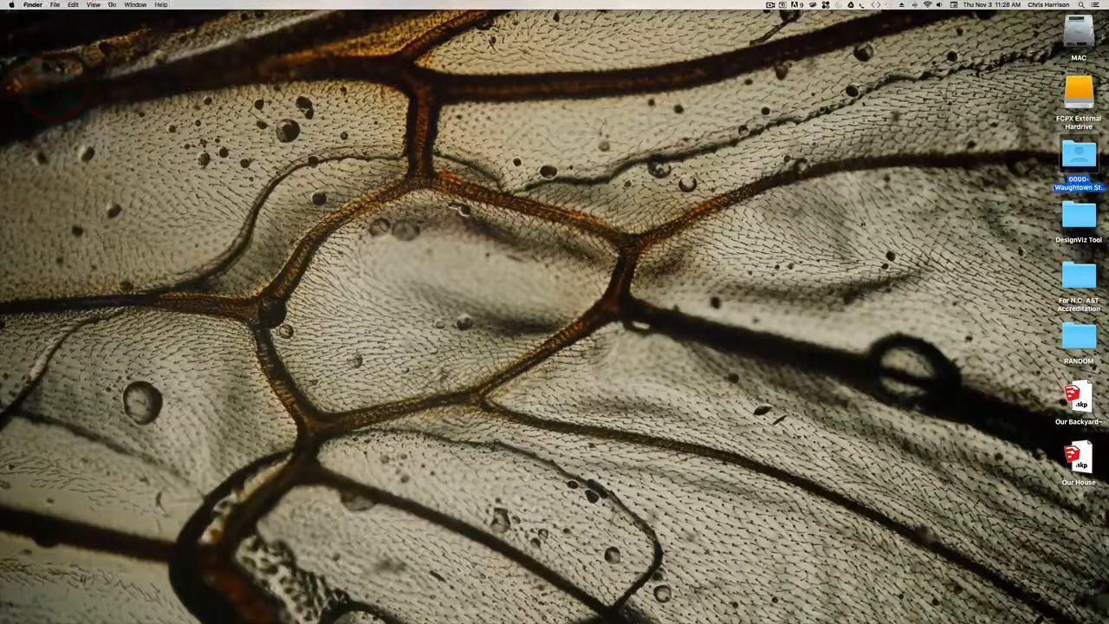
- Switch to Google Chrome and launch Geo-Data Explorer from the Forsyth County page
mouse_move(548, 619)
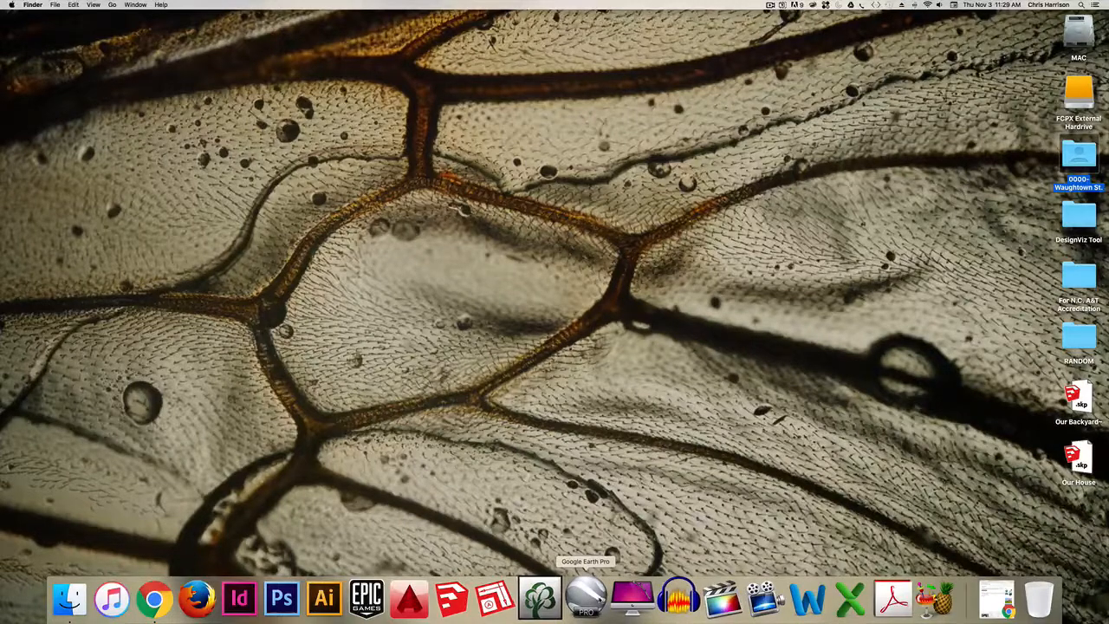
left_click(155, 598)
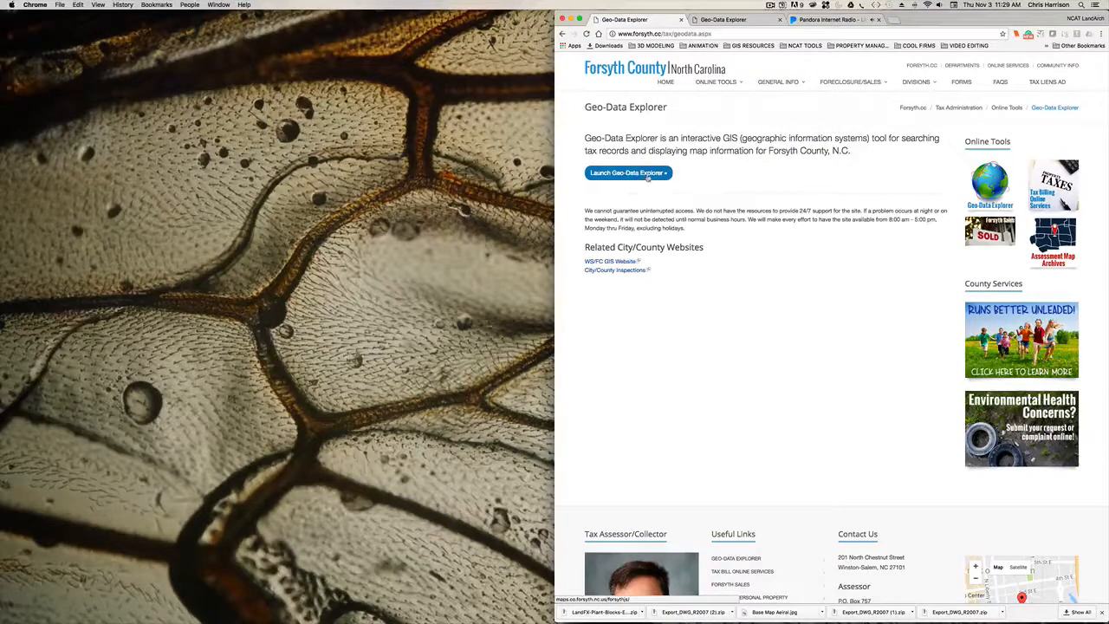
left_click(647, 173)
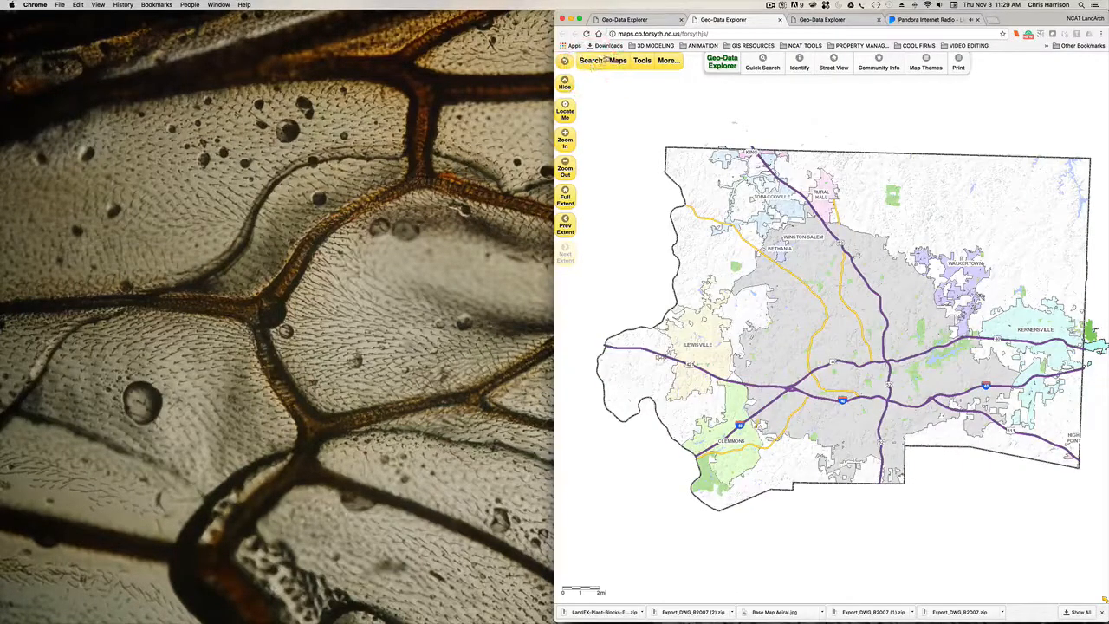
- Search the county's property records for "Waught", choose the first suggested Waughtown Street parcel and show it on the full map
left_click(592, 62)
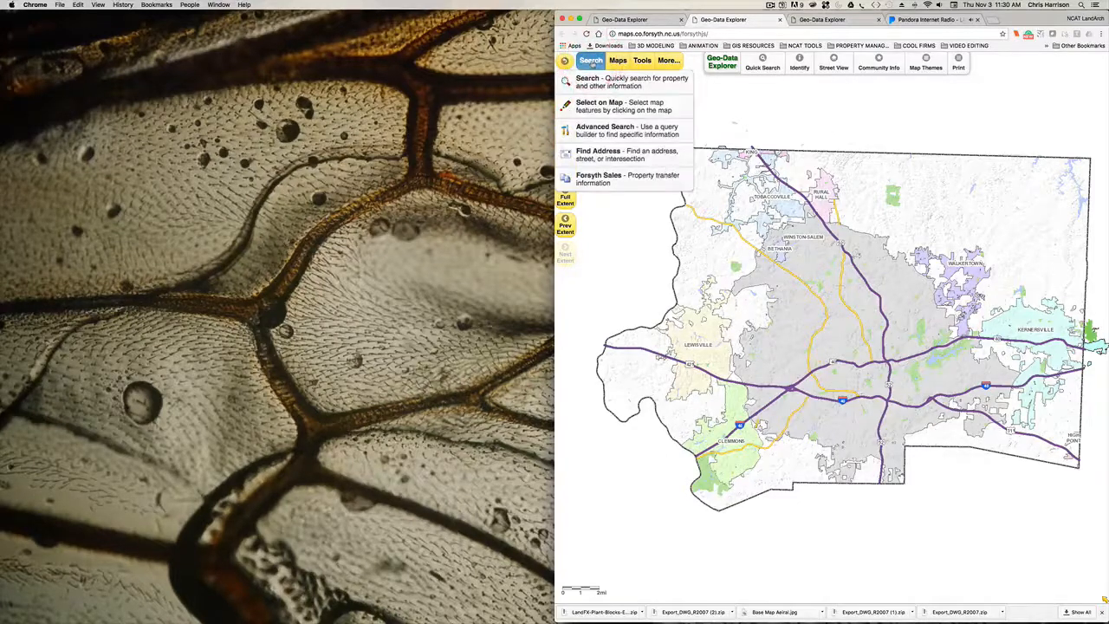
left_click(595, 83)
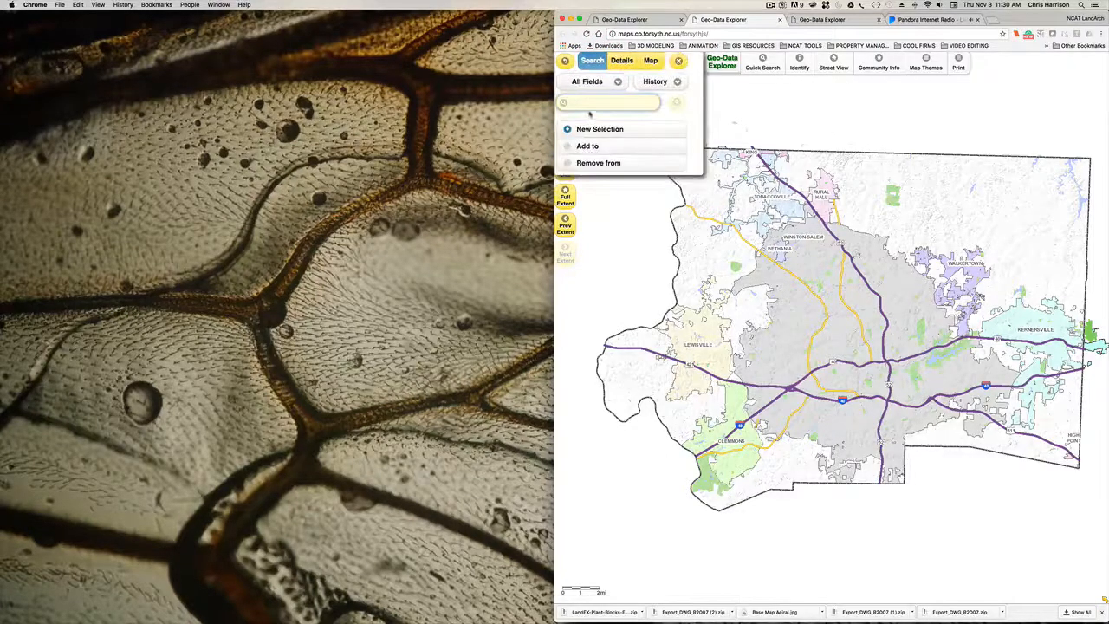
type("Waught")
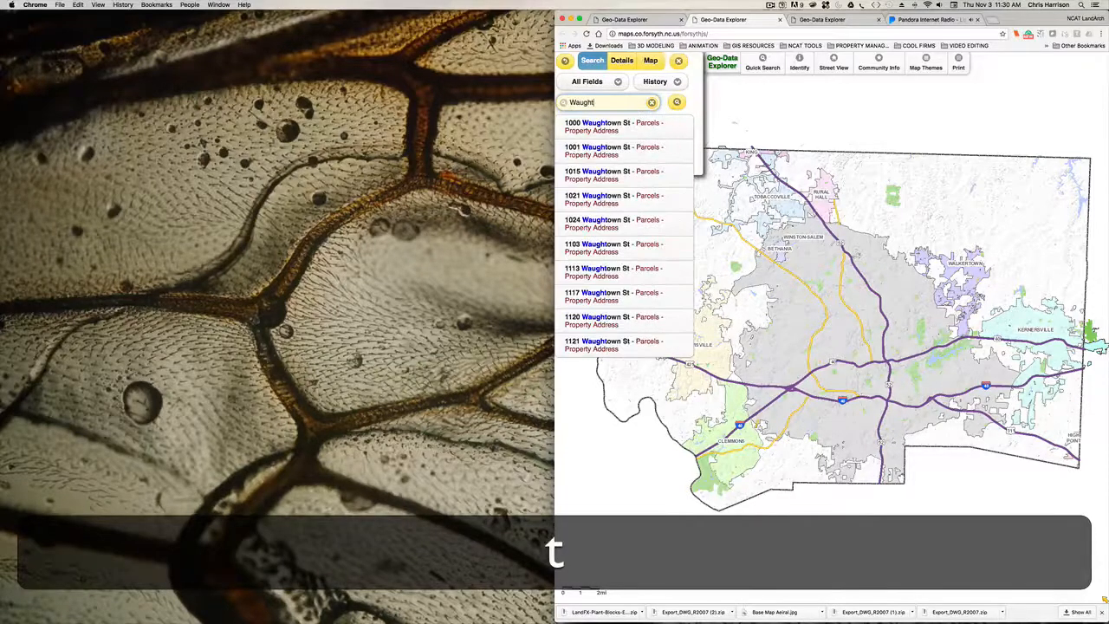
left_click(599, 123)
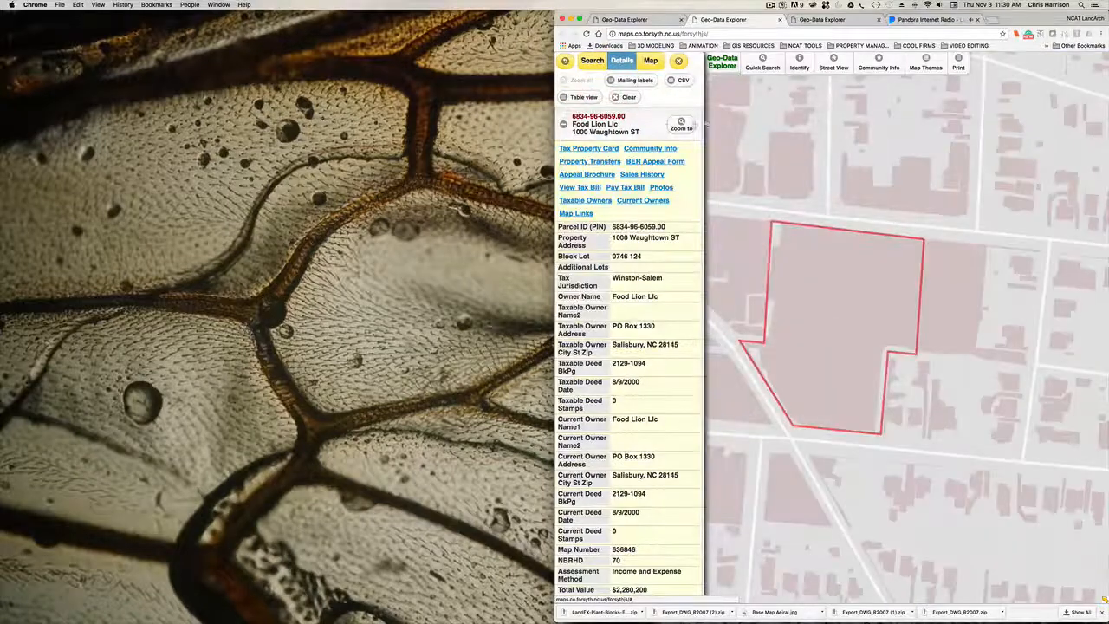
left_click(651, 62)
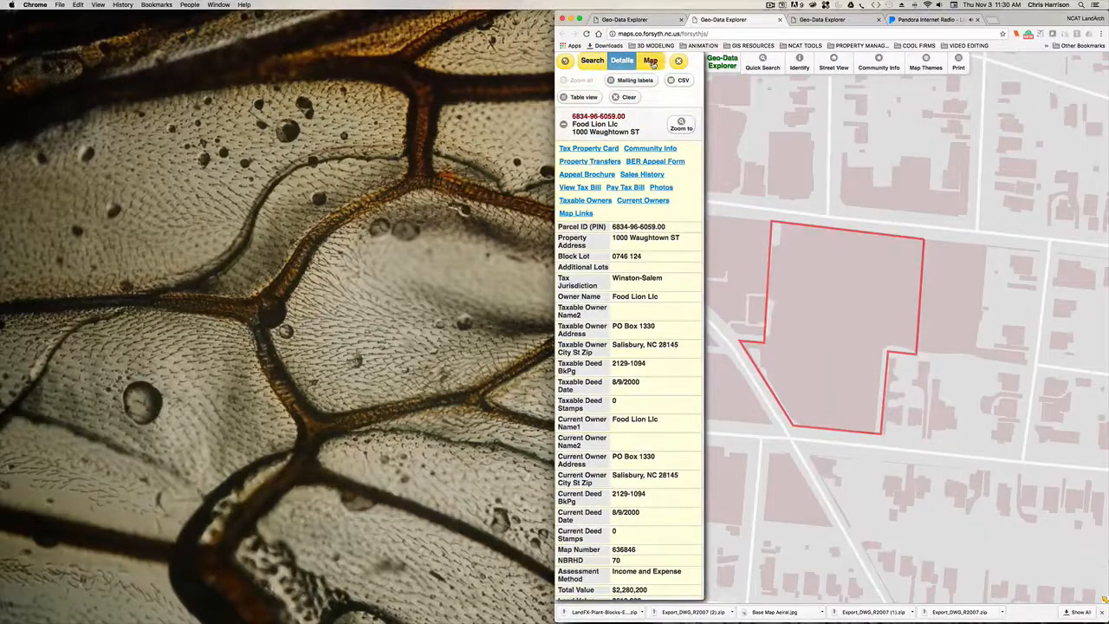
left_click(653, 62)
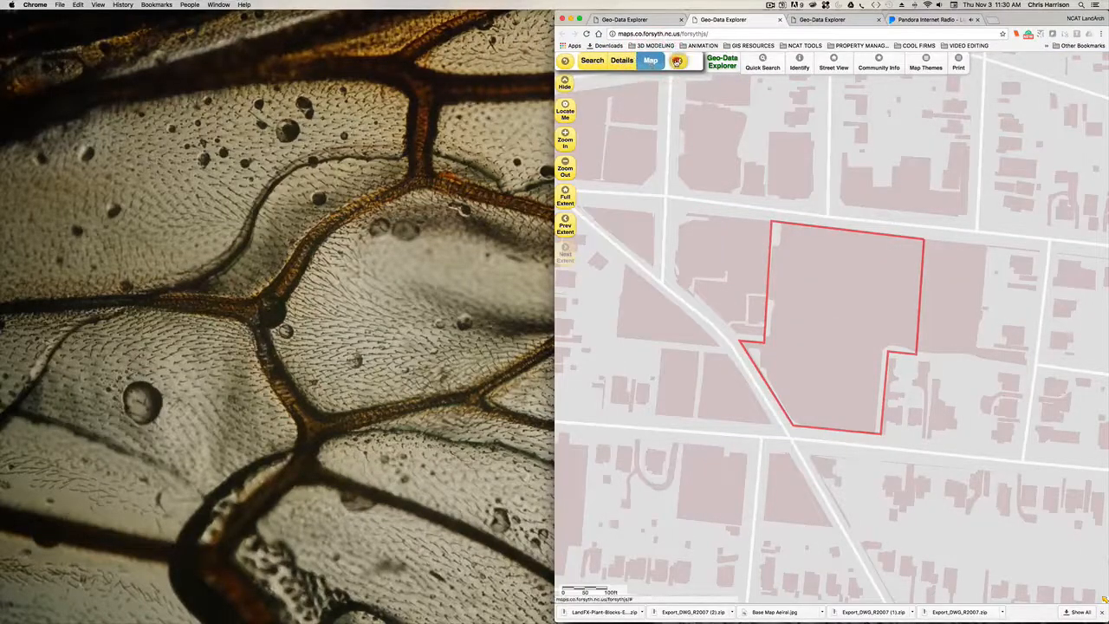
left_click(678, 62)
- Switch the parcel map's basemap to World Imagery
left_click(618, 61)
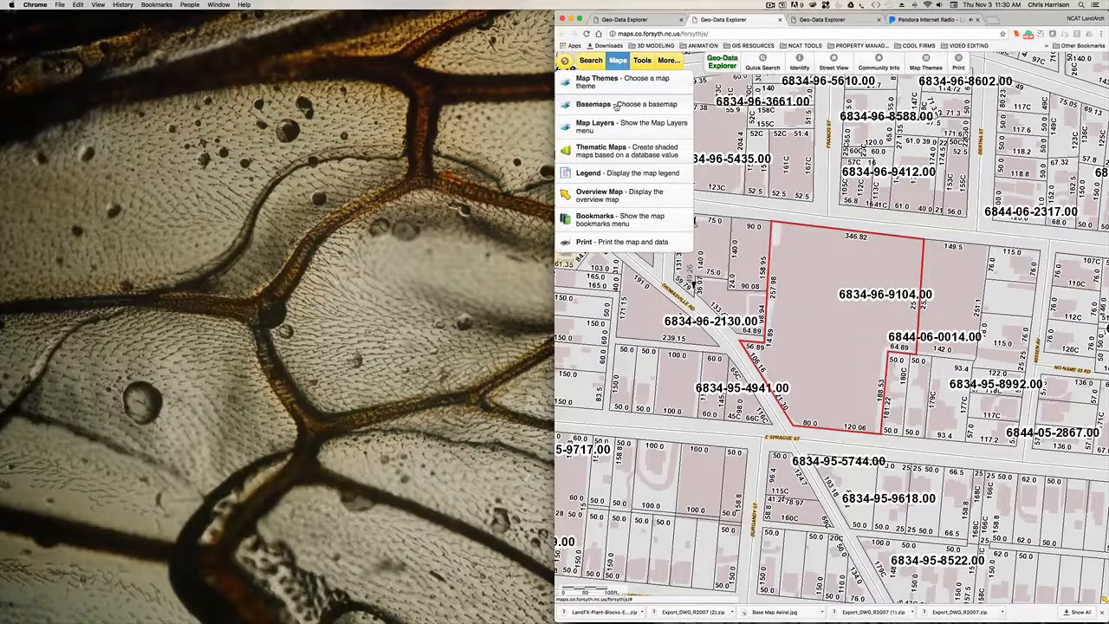
left_click(616, 105)
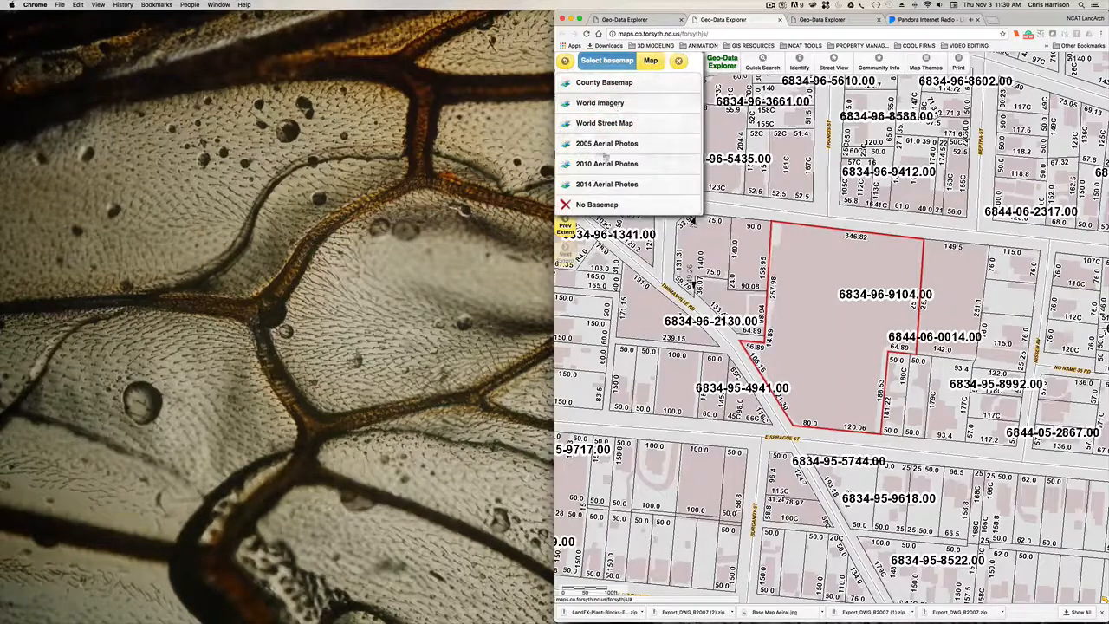
left_click(600, 104)
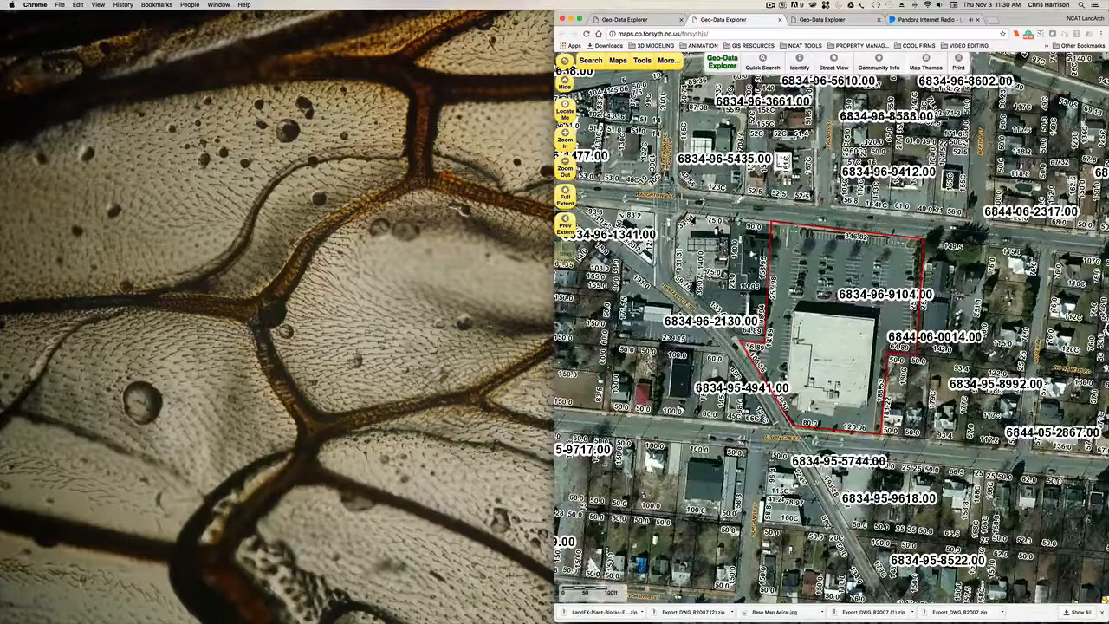
- Set the parcel map's basemap to 2014 Aerial Photos
left_click(669, 61)
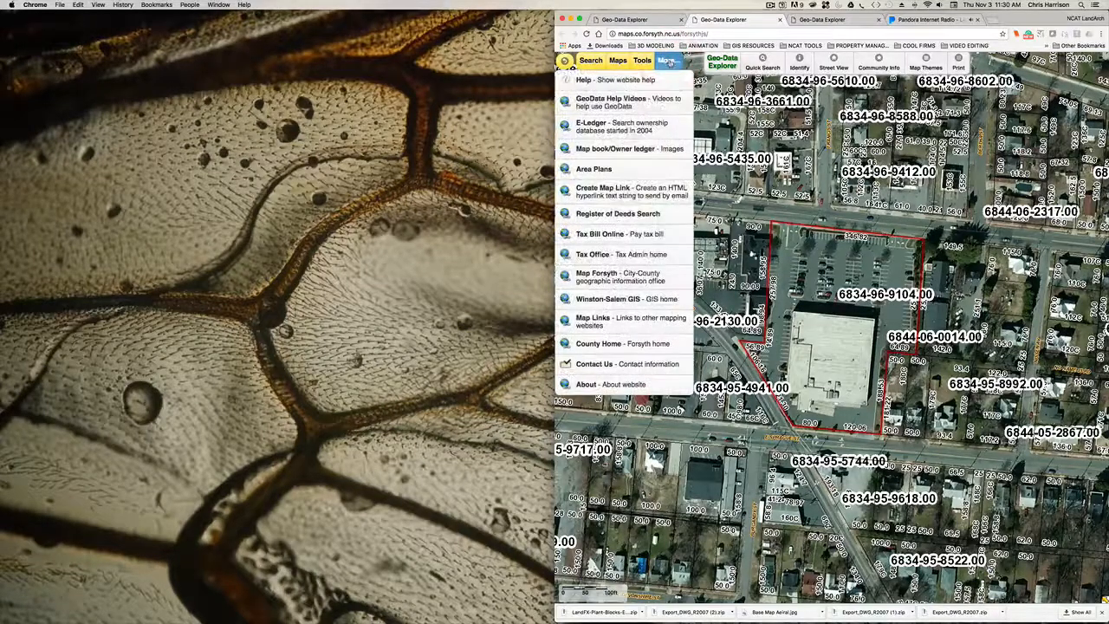
mouse_move(617, 61)
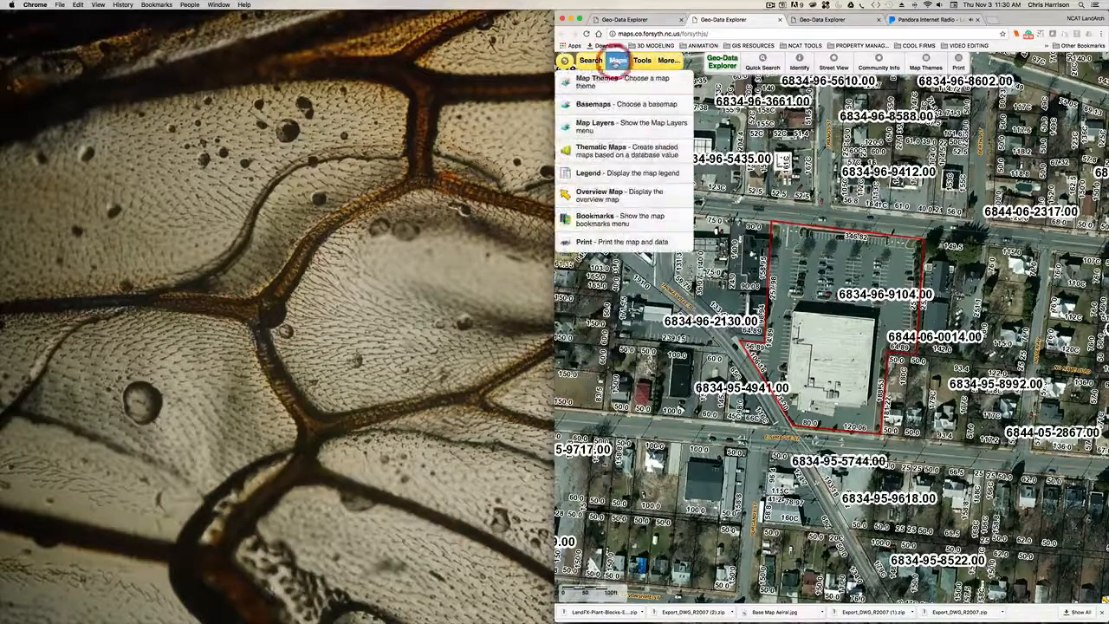
left_click(600, 104)
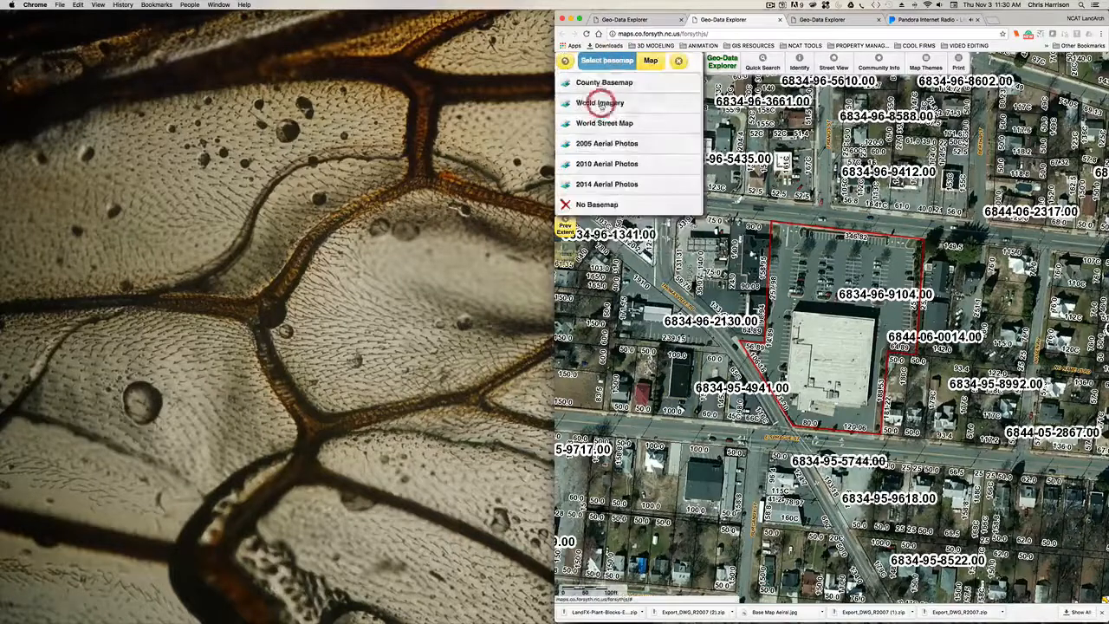
left_click(622, 185)
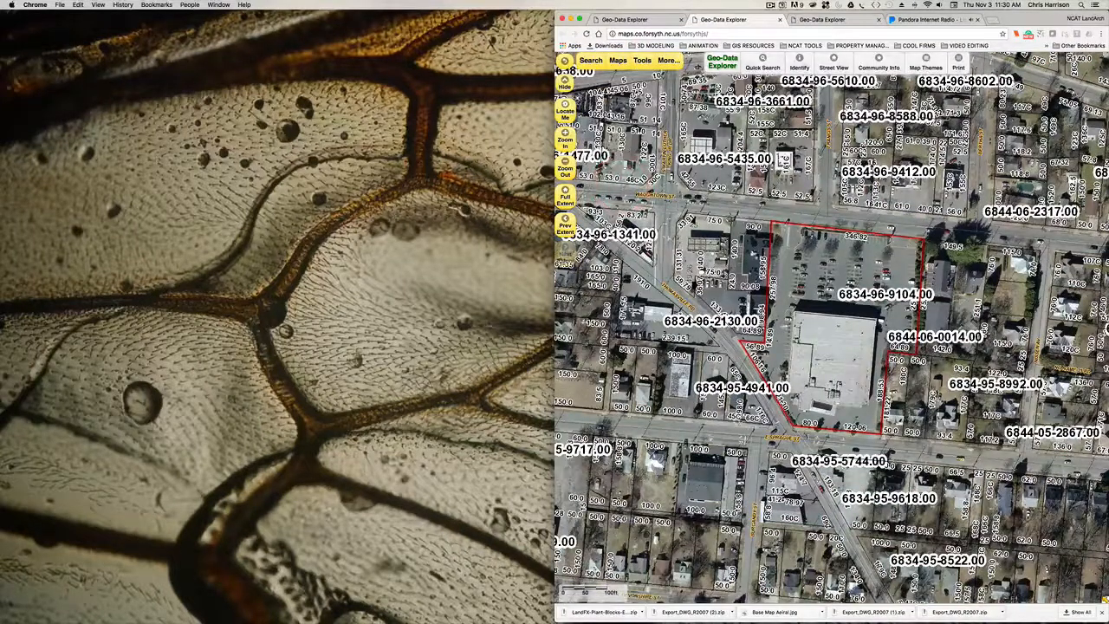
- Follow Waughtown Street east on the aerial map from the selected parcel to the large white-roofed industrial complex
left_click_drag(844, 321, 762, 311)
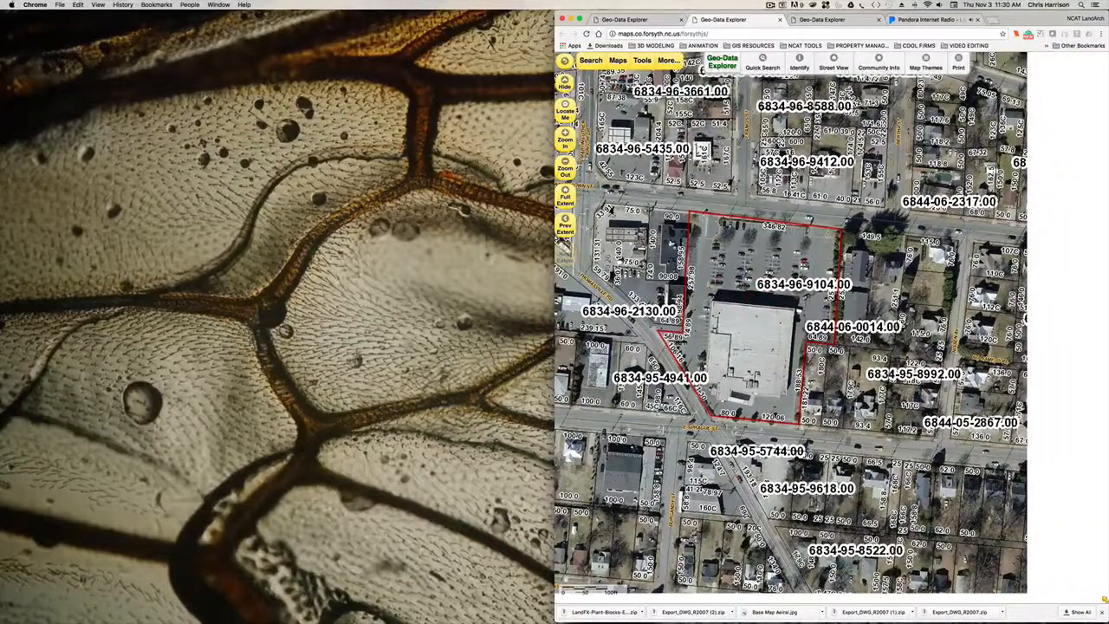
left_click(565, 168)
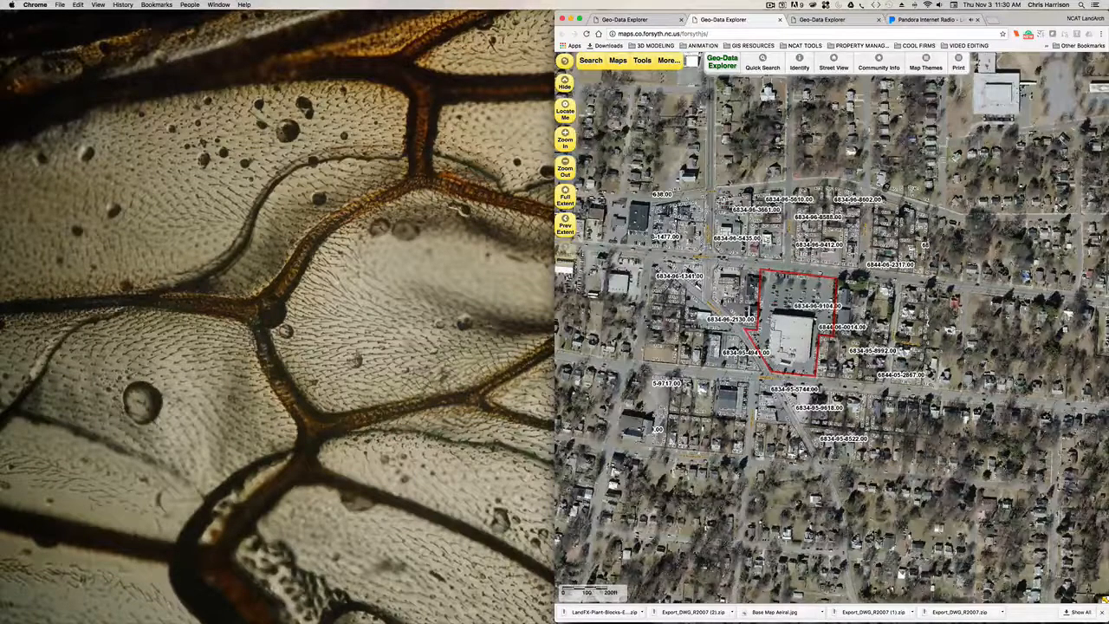
left_click_drag(856, 278, 697, 255)
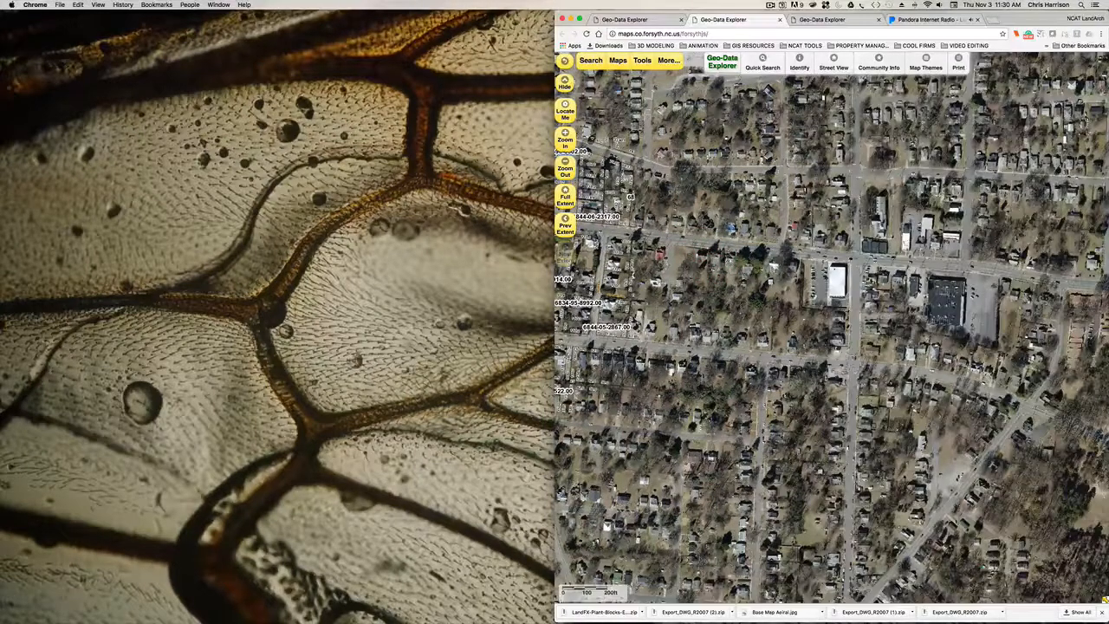
left_click_drag(888, 299, 676, 316)
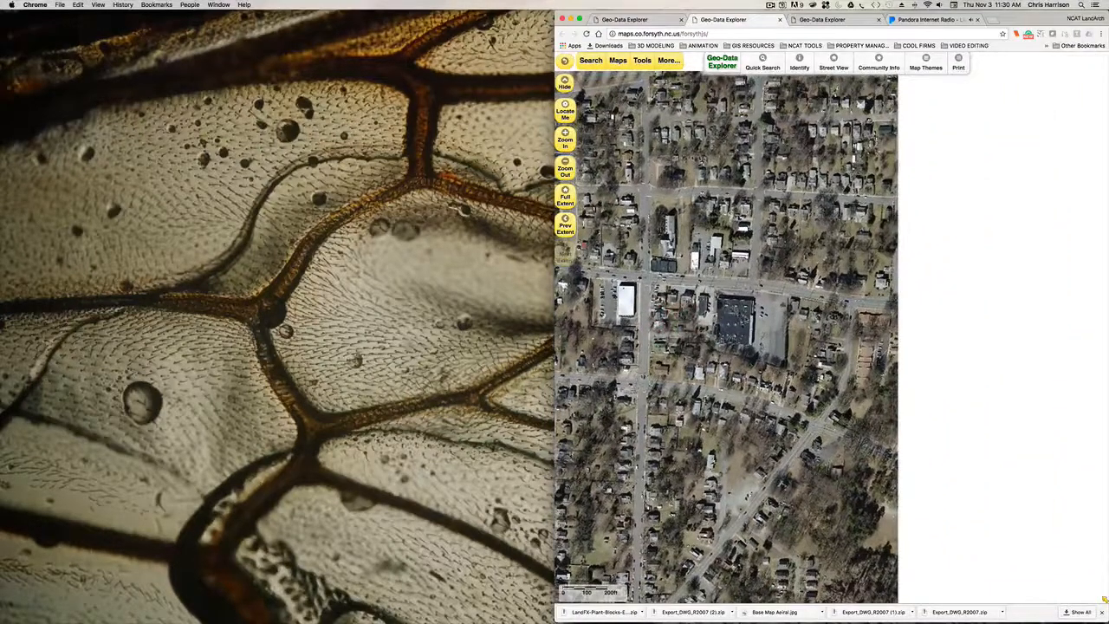
left_click_drag(1000, 365, 773, 360)
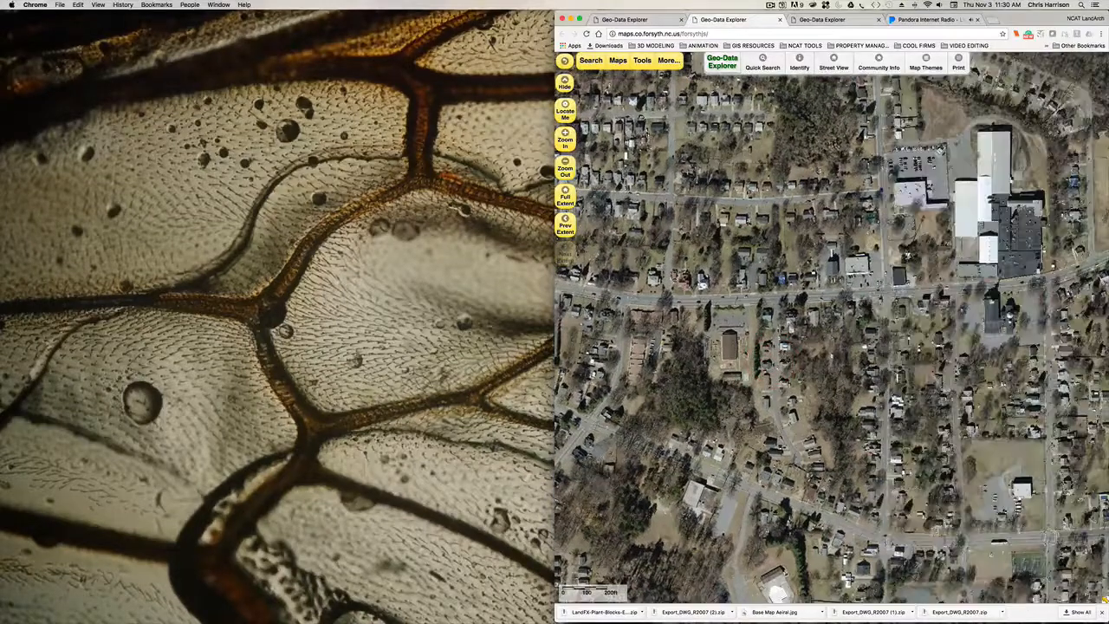
left_click_drag(945, 373, 710, 440)
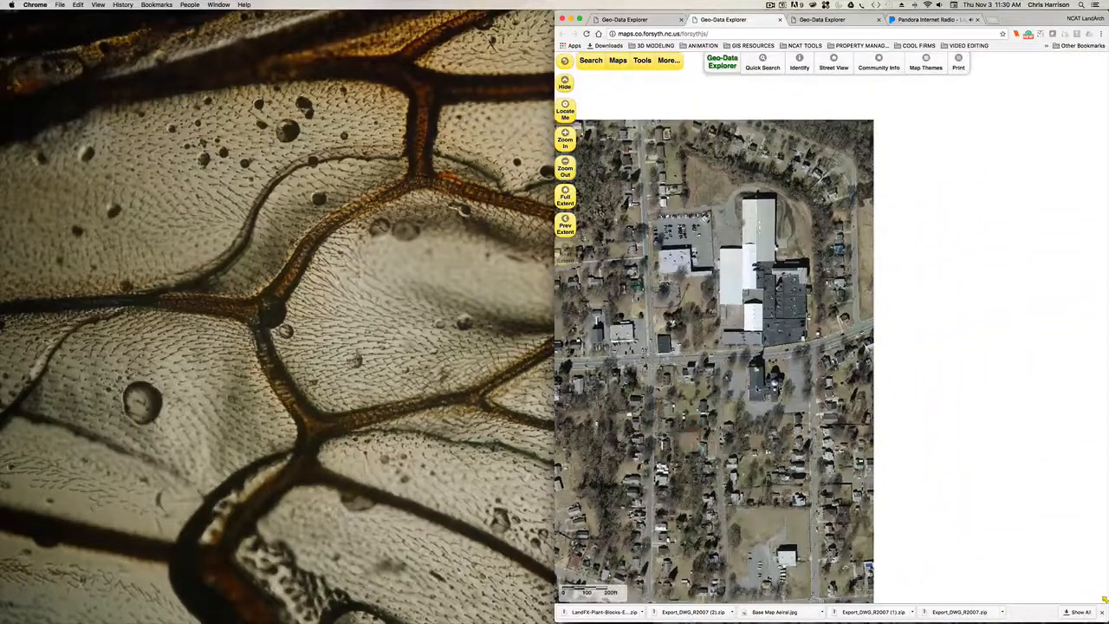
left_click_drag(778, 364, 824, 435)
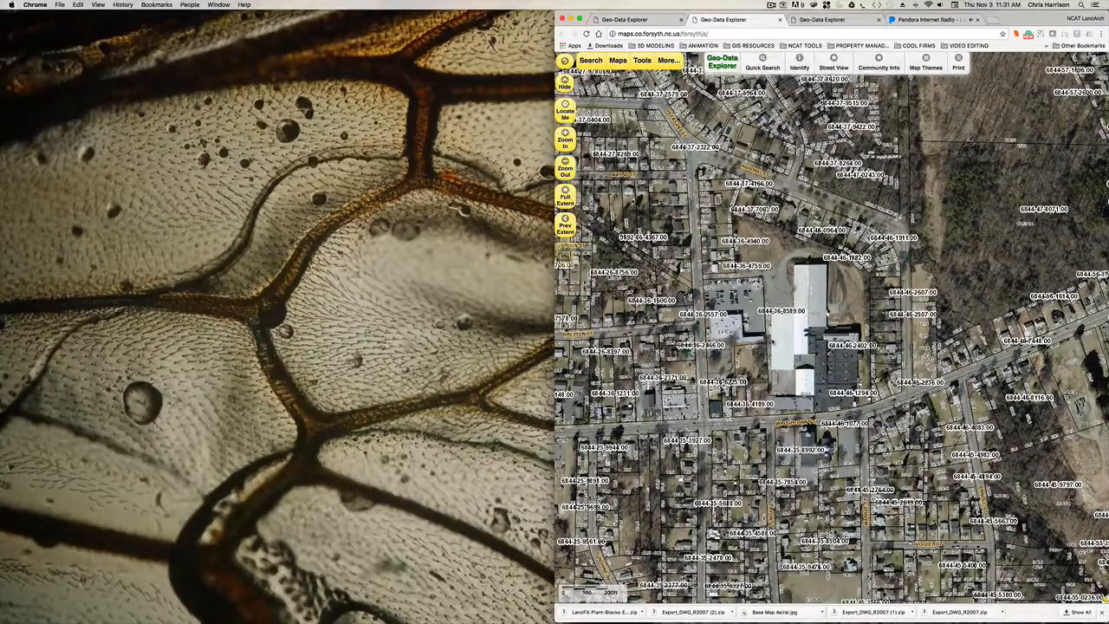
left_click_drag(773, 340, 767, 319)
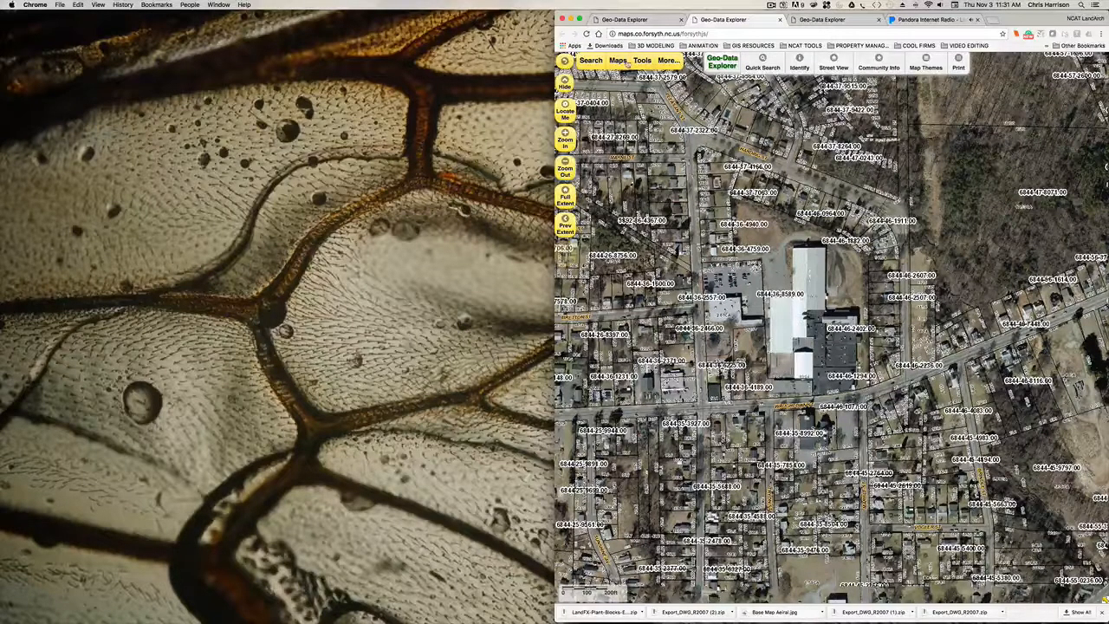
left_click_drag(738, 232, 752, 263)
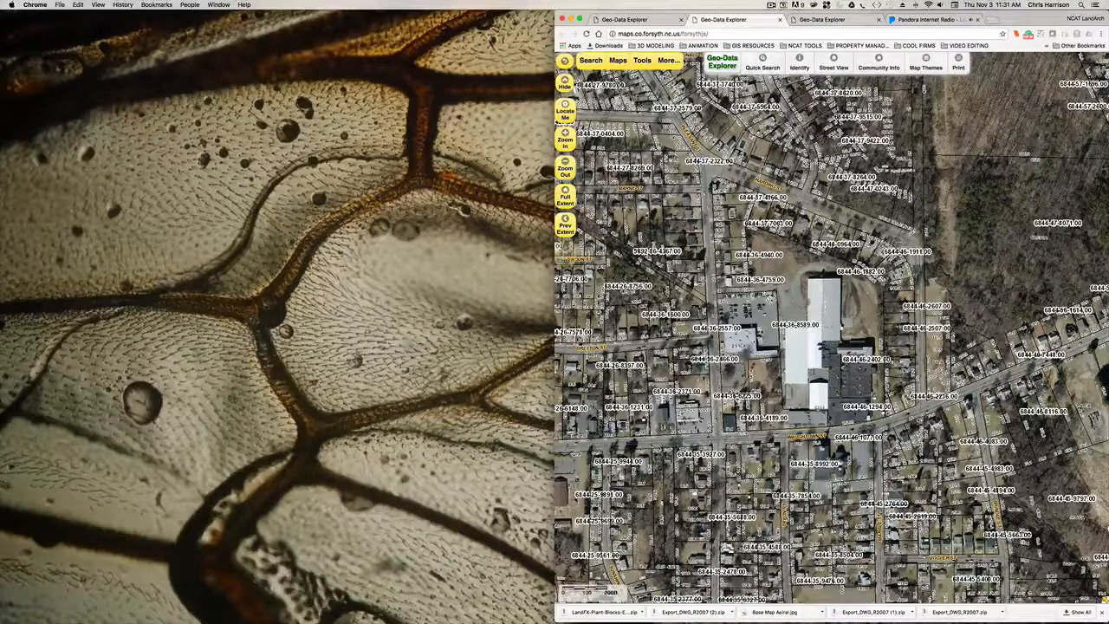
left_click_drag(821, 387, 809, 377)
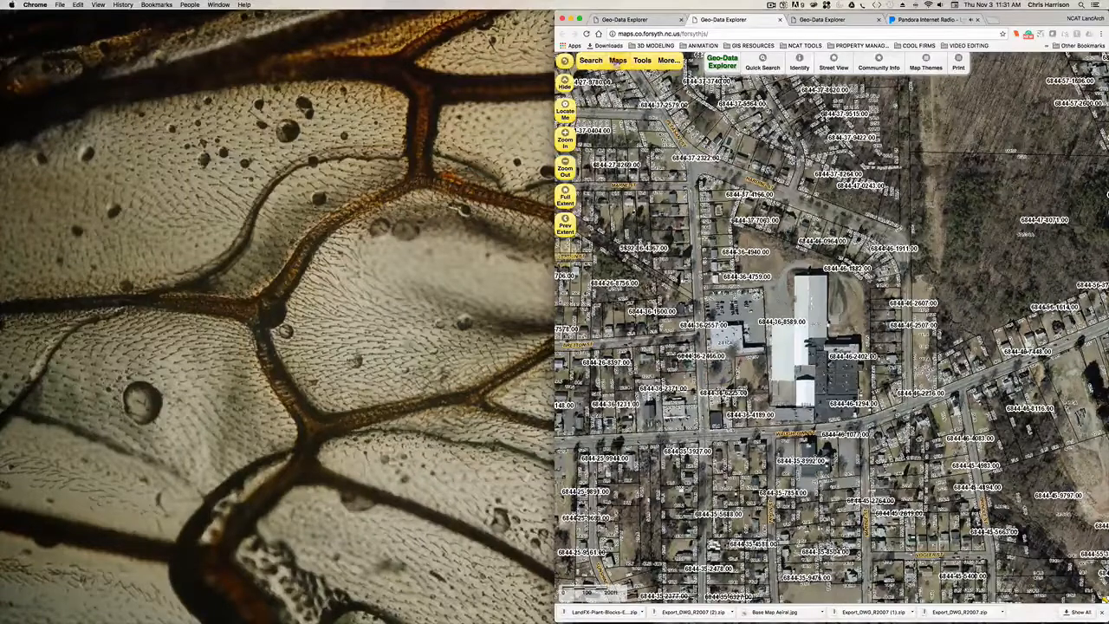
- Open the map layers list, turn on the Environmental group and enable its Streams layer
left_click(617, 63)
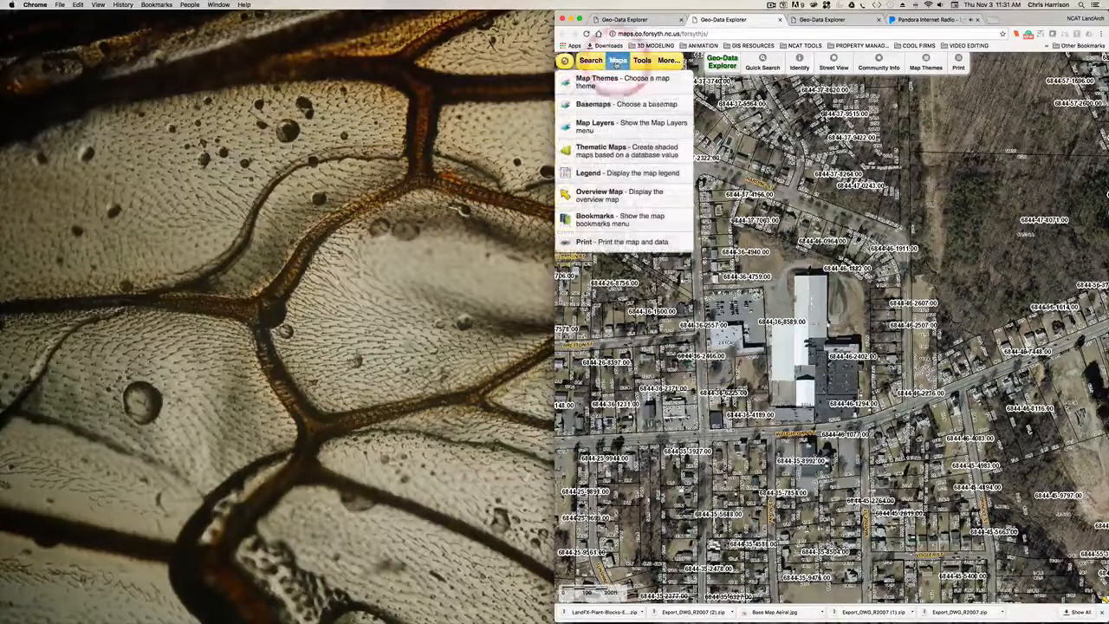
left_click(617, 124)
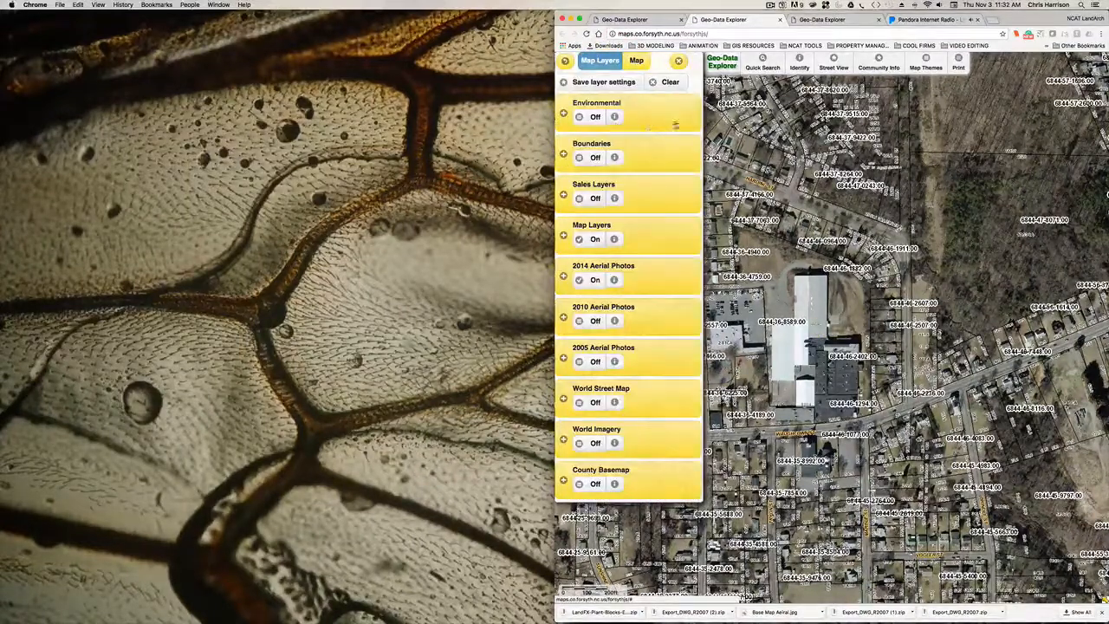
left_click(593, 128)
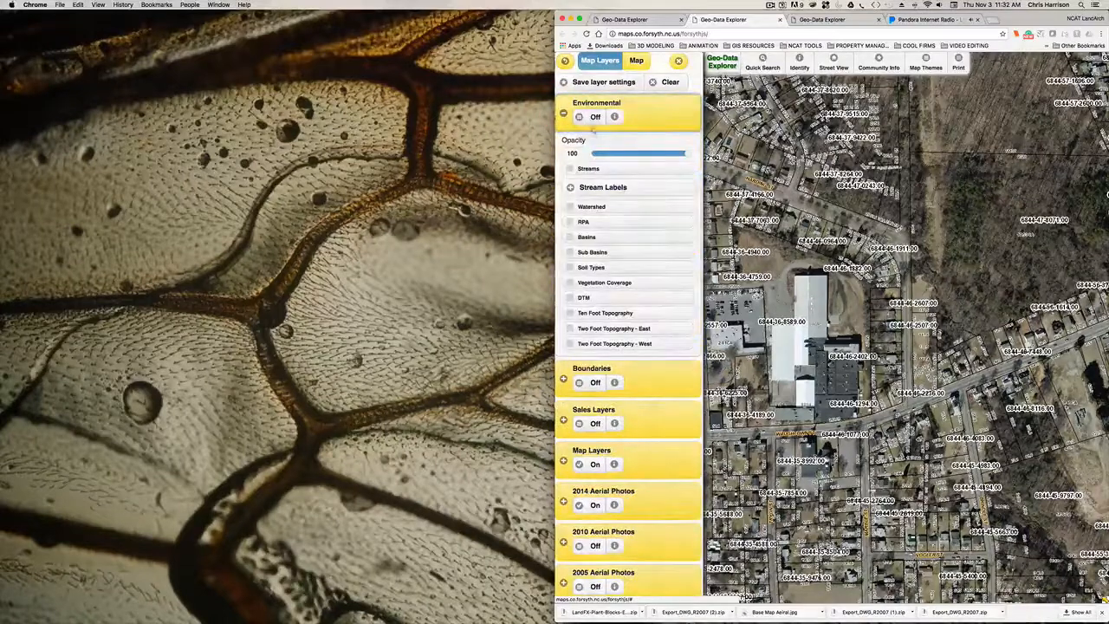
left_click(595, 116)
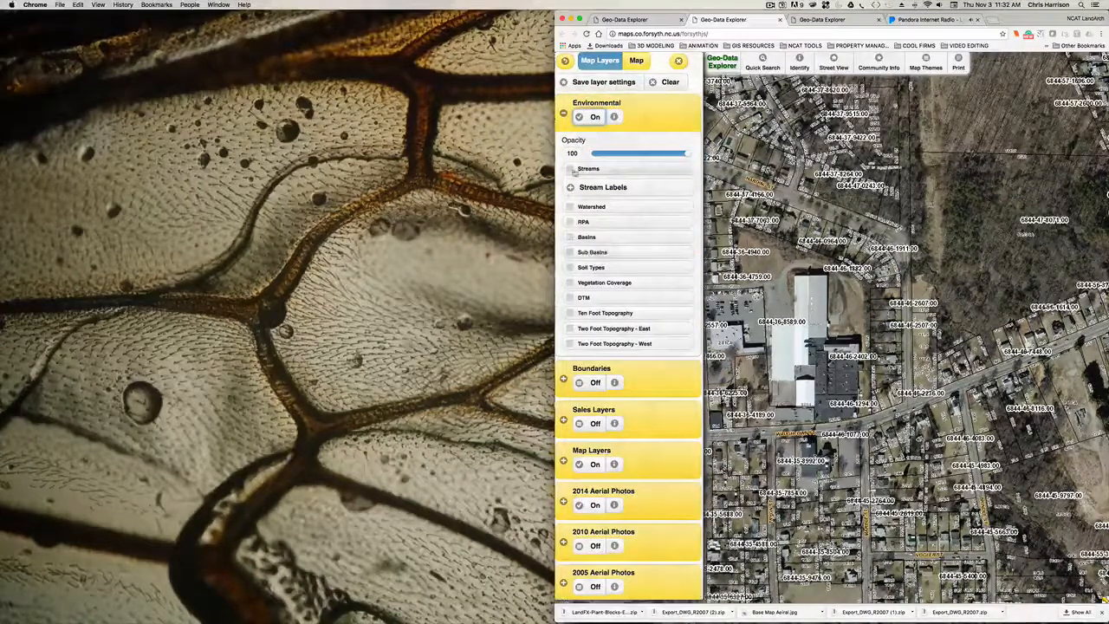
left_click(570, 169)
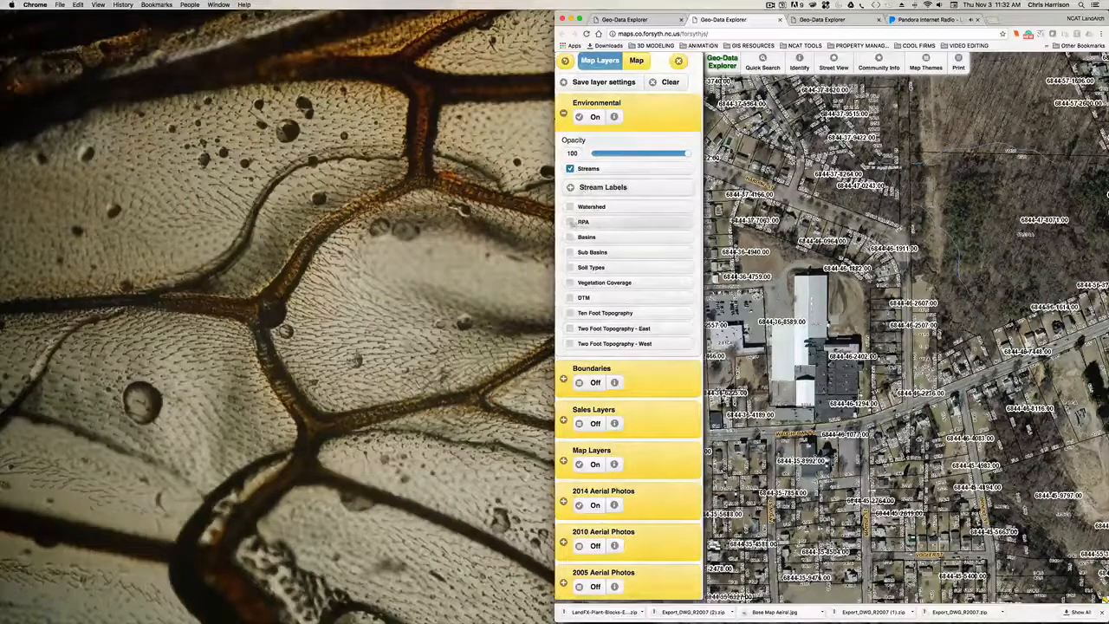
- Enable the Watershed, RPA, Basins and Sub Basins layers in the Environmental group
left_click(570, 206)
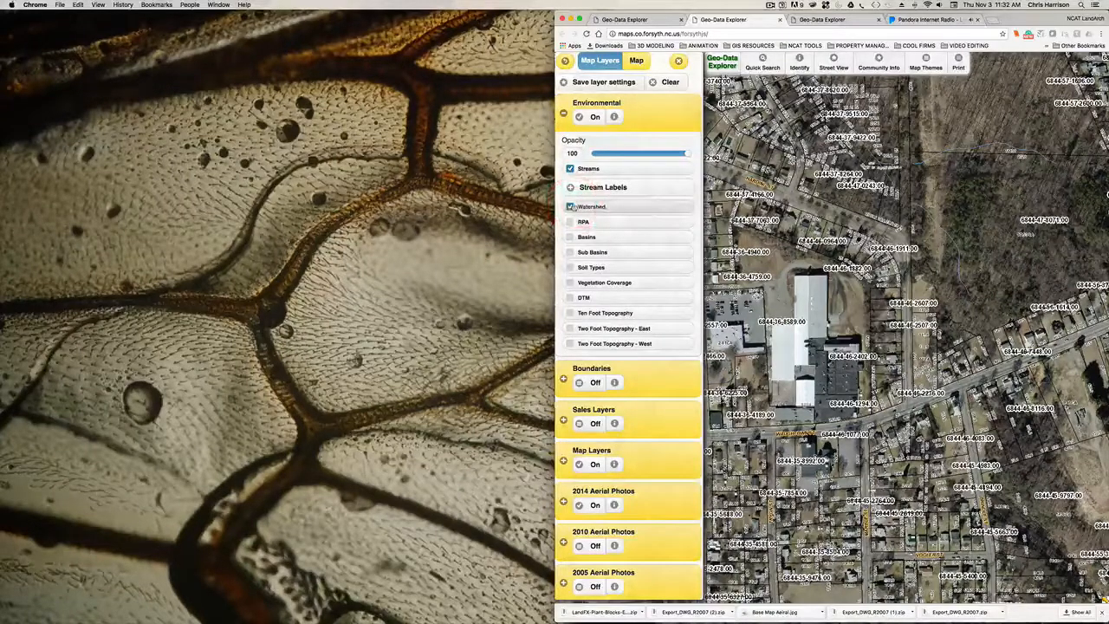
left_click(571, 222)
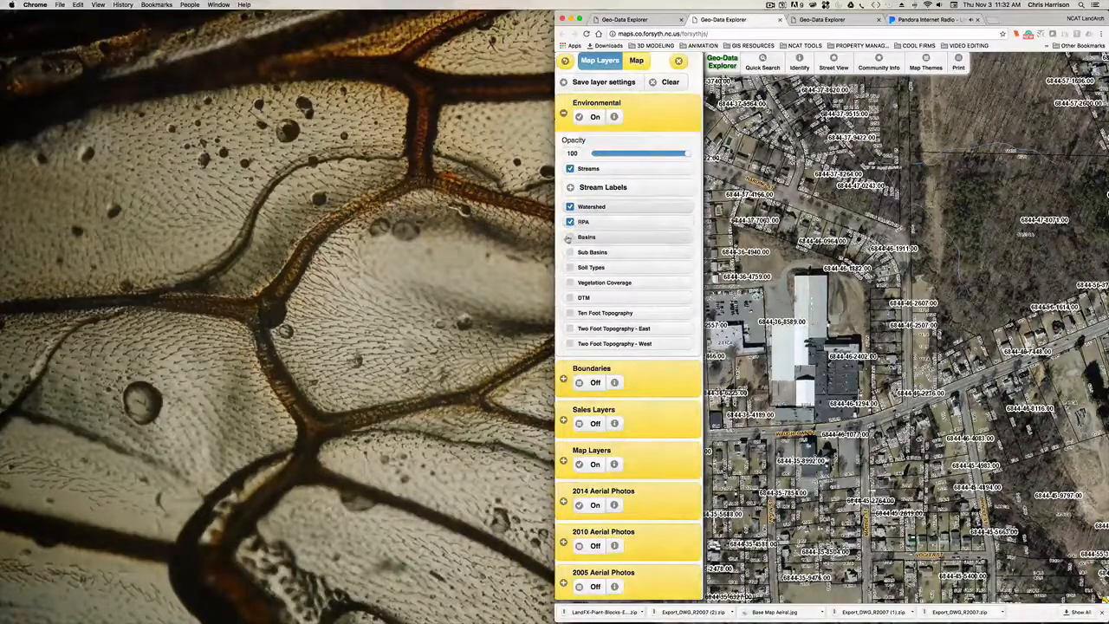
left_click(570, 237)
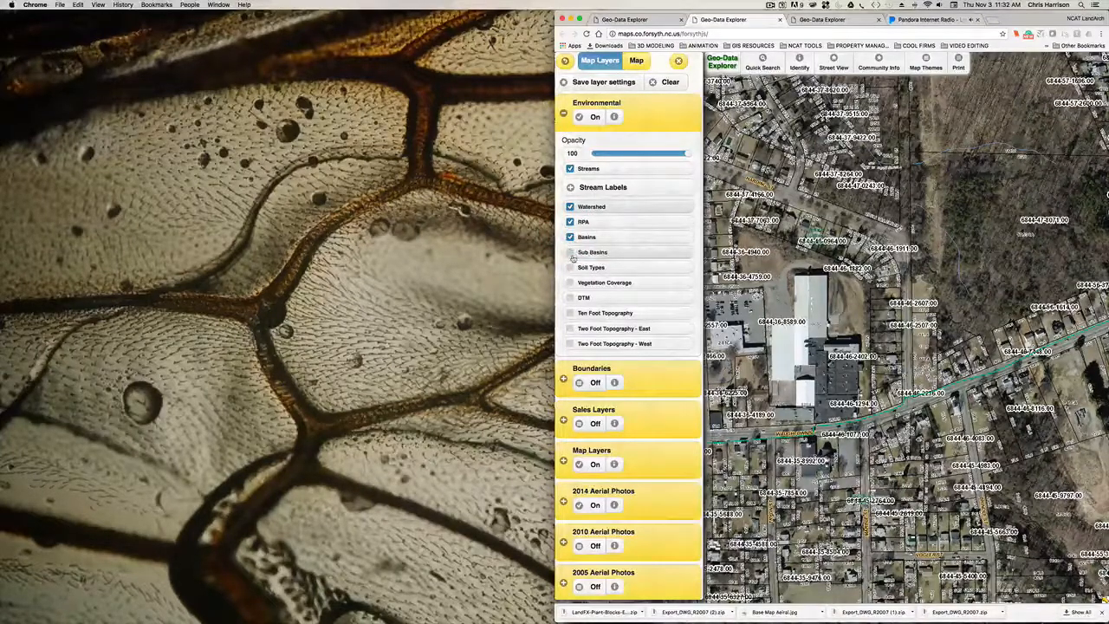
left_click(569, 252)
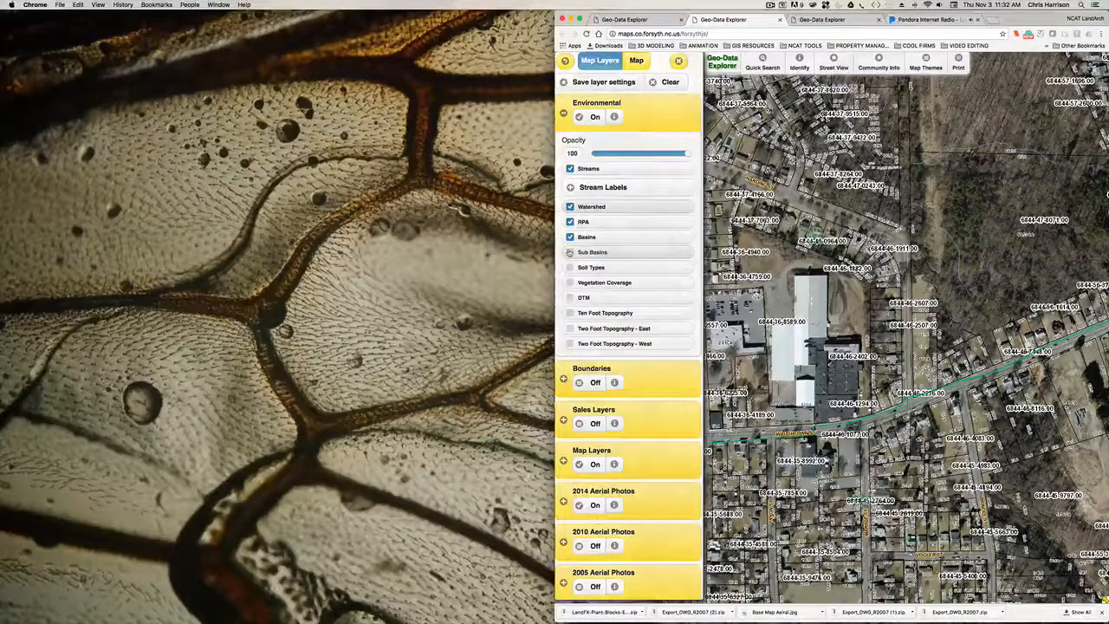
left_click(569, 253)
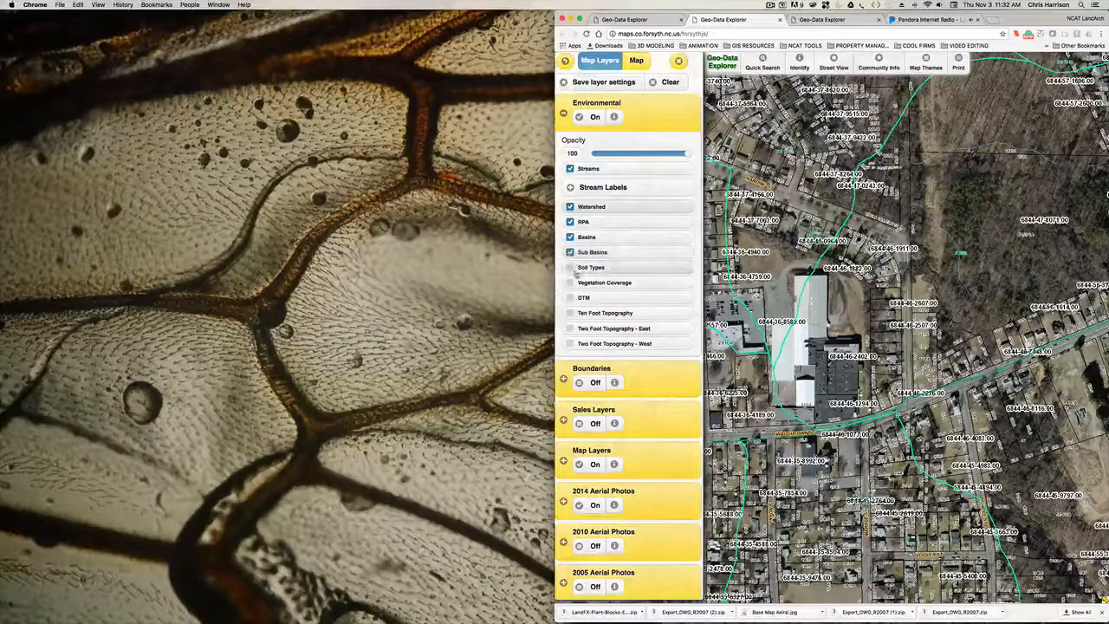
- Enable the Environmental group's Vegetation Coverage layer, previewing Soil Types on the map but leaving it off
left_click(571, 267)
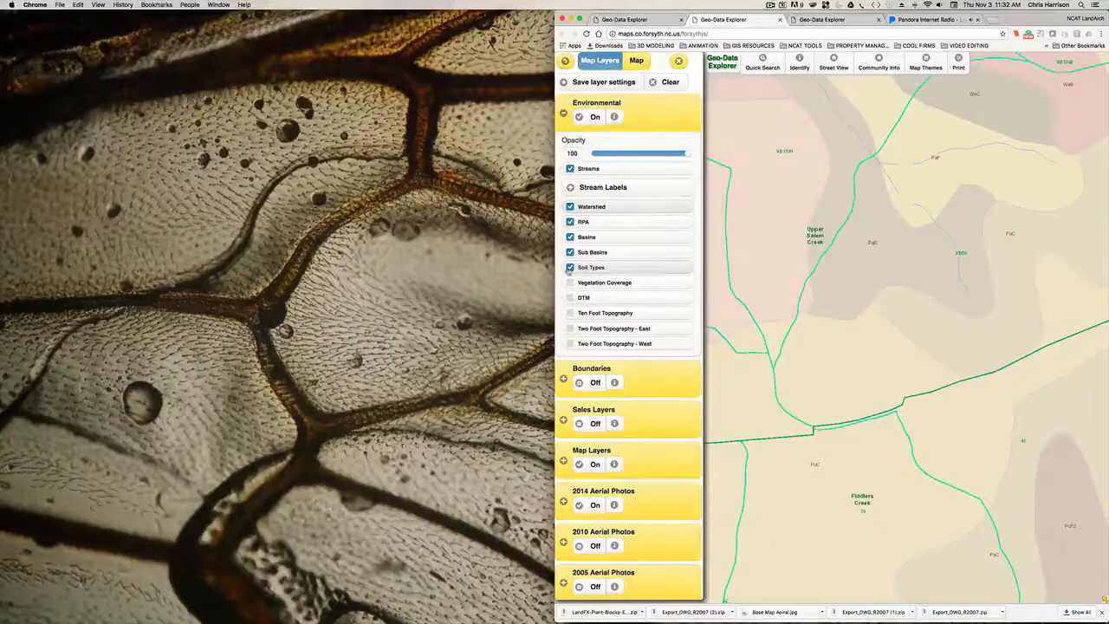
left_click(570, 267)
left_click(569, 282)
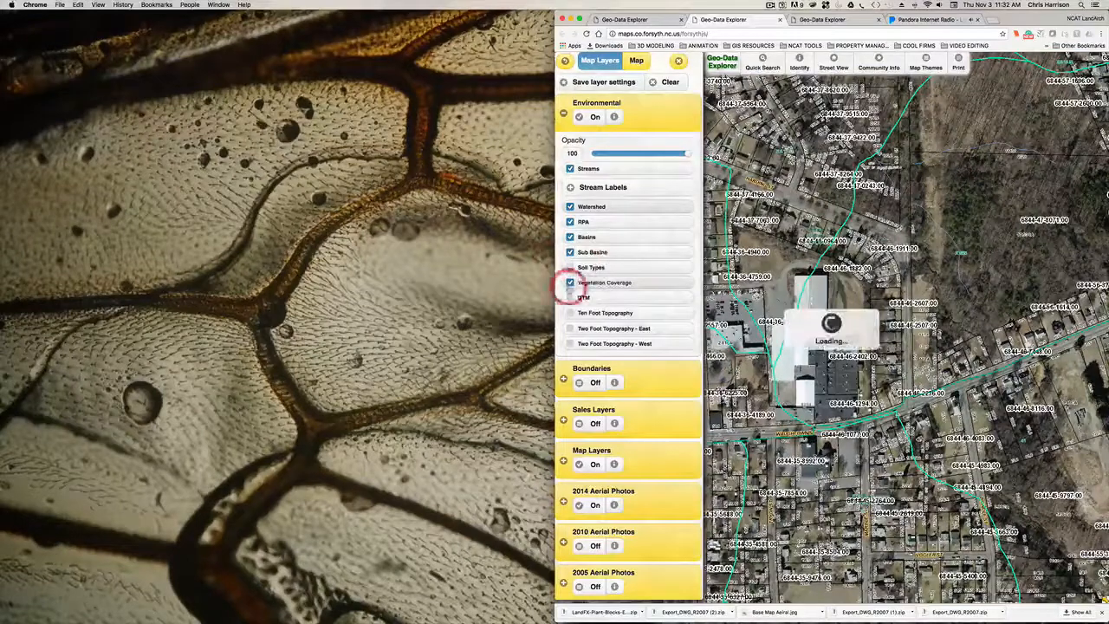
left_click(570, 282)
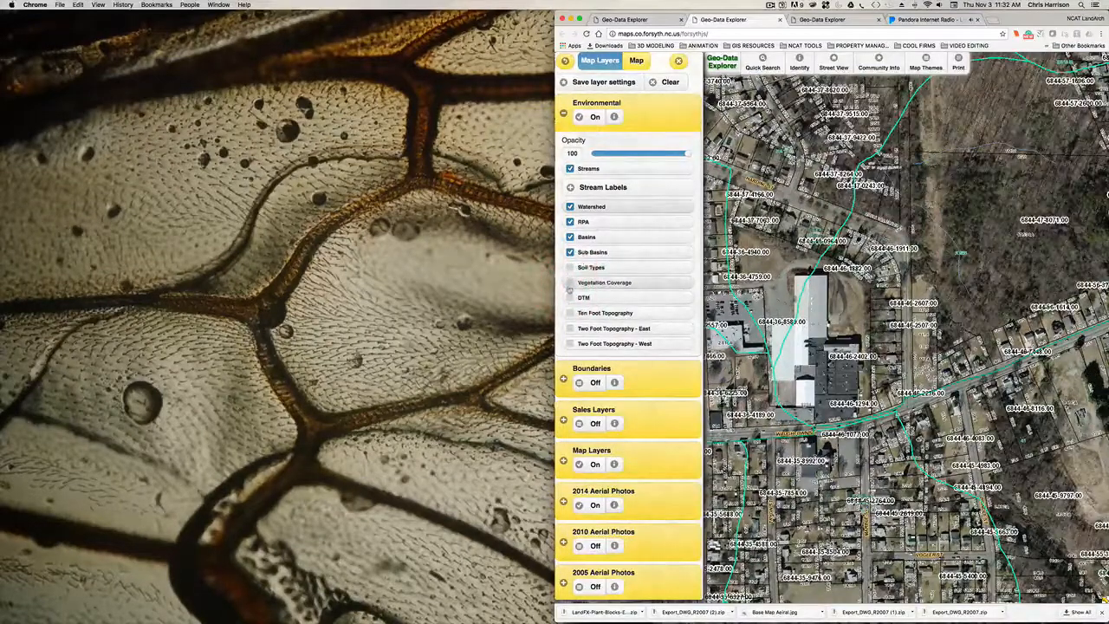
left_click(570, 282)
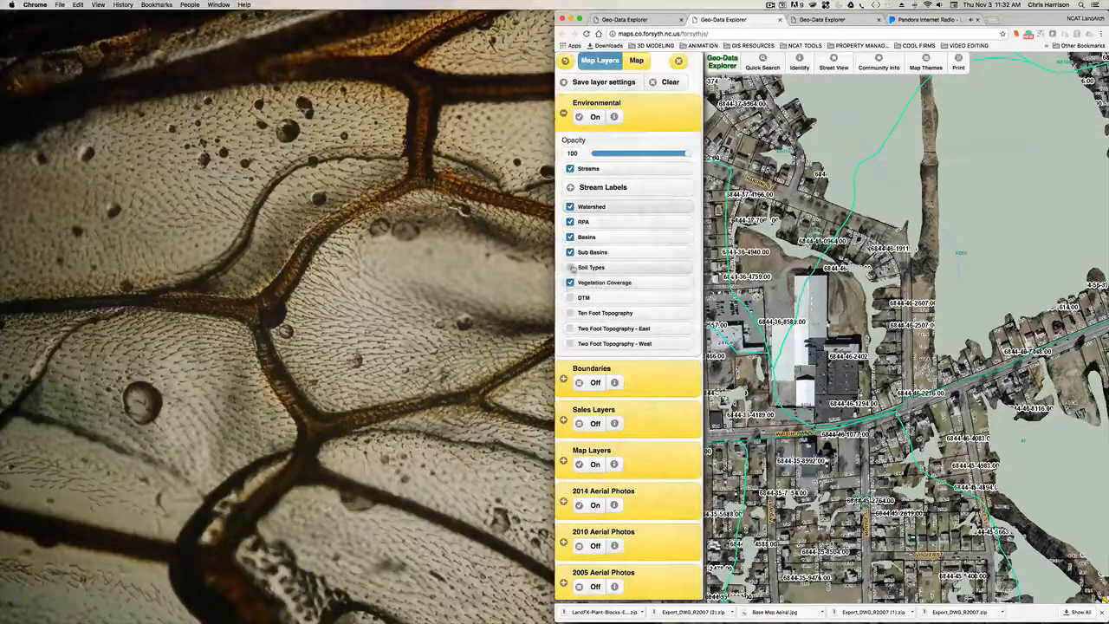
left_click(570, 268)
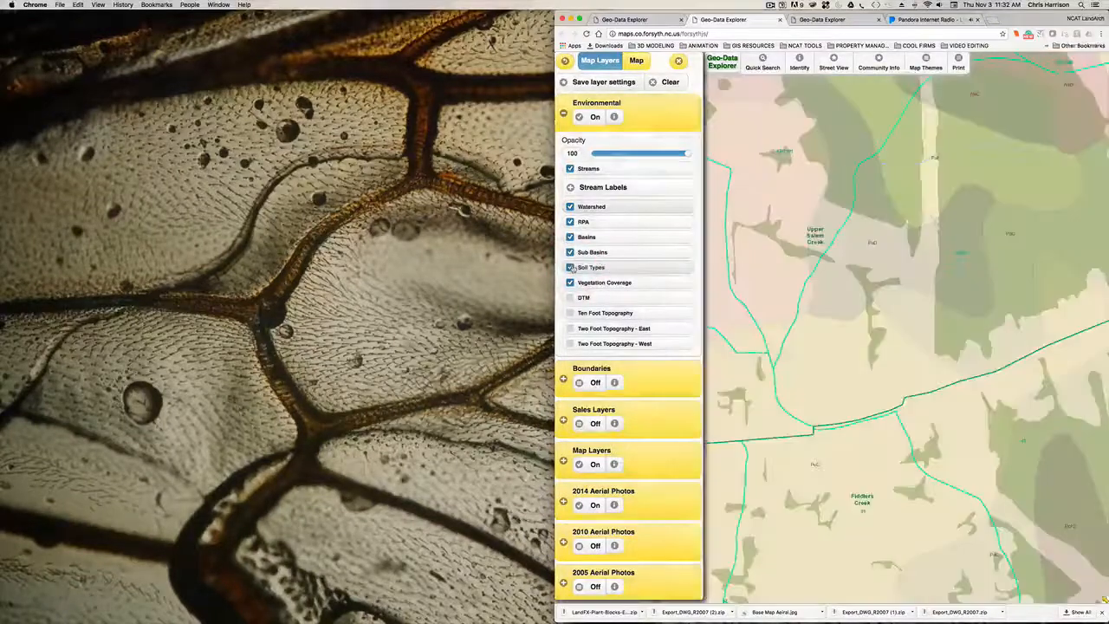
left_click(570, 268)
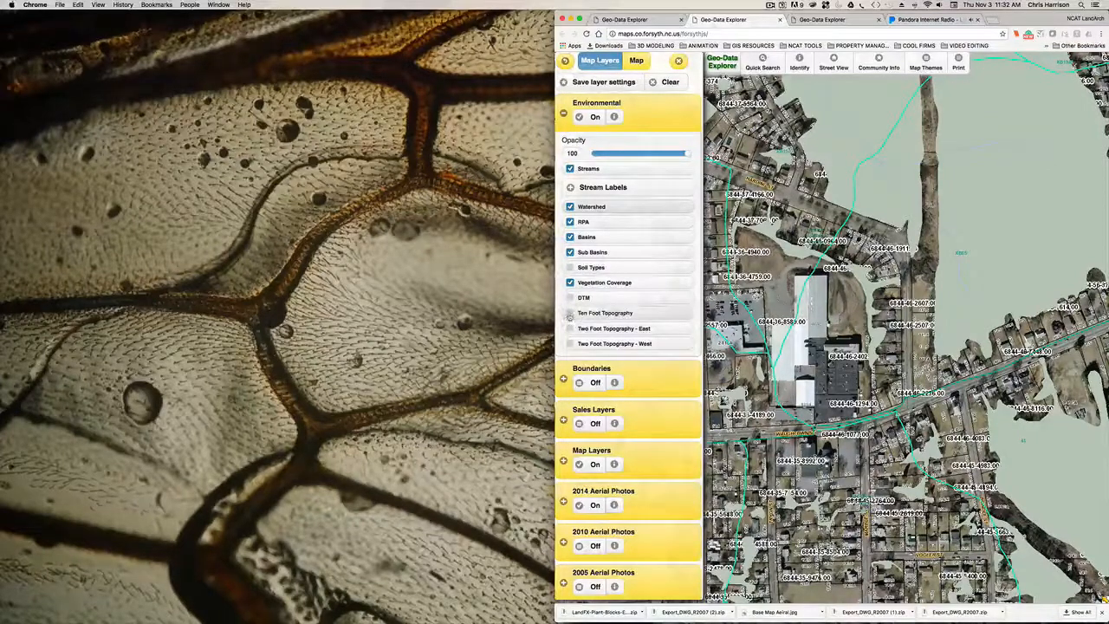
- Enable Two Foot Topography - East after briefly testing Two Foot Topography - West, and leave the West layer off
scroll(611, 293, "down", 2)
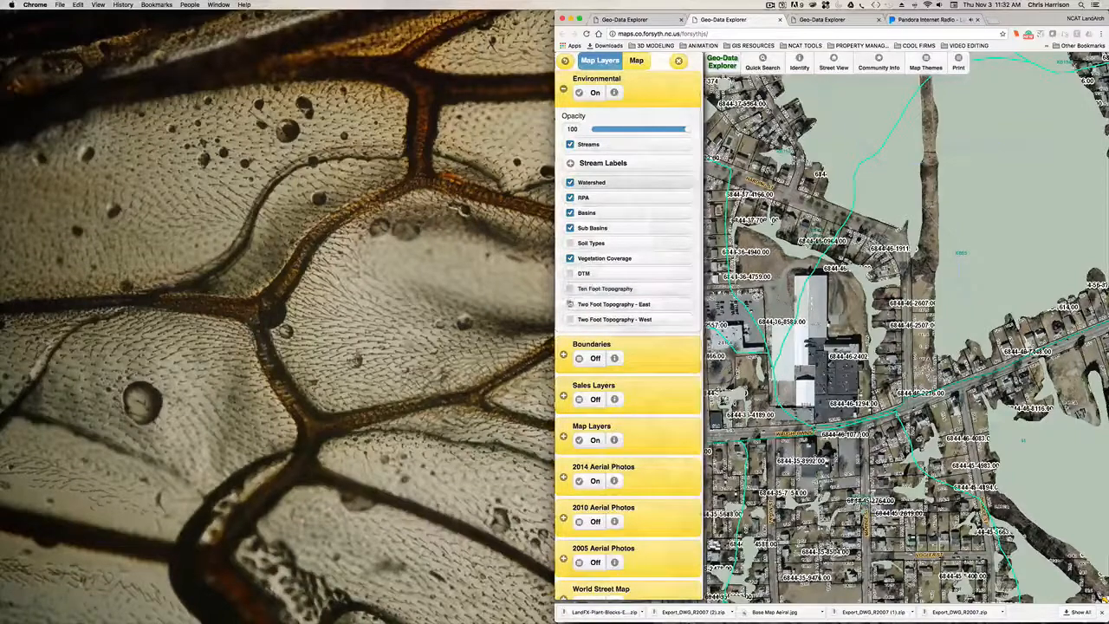
scroll(568, 286, "down", 2)
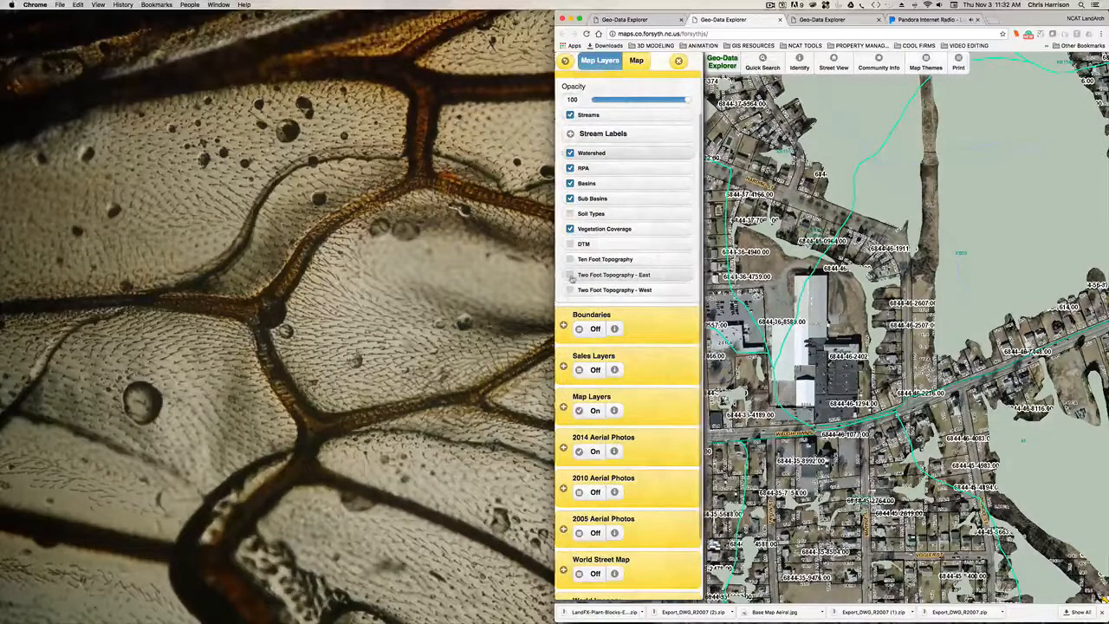
left_click(571, 275)
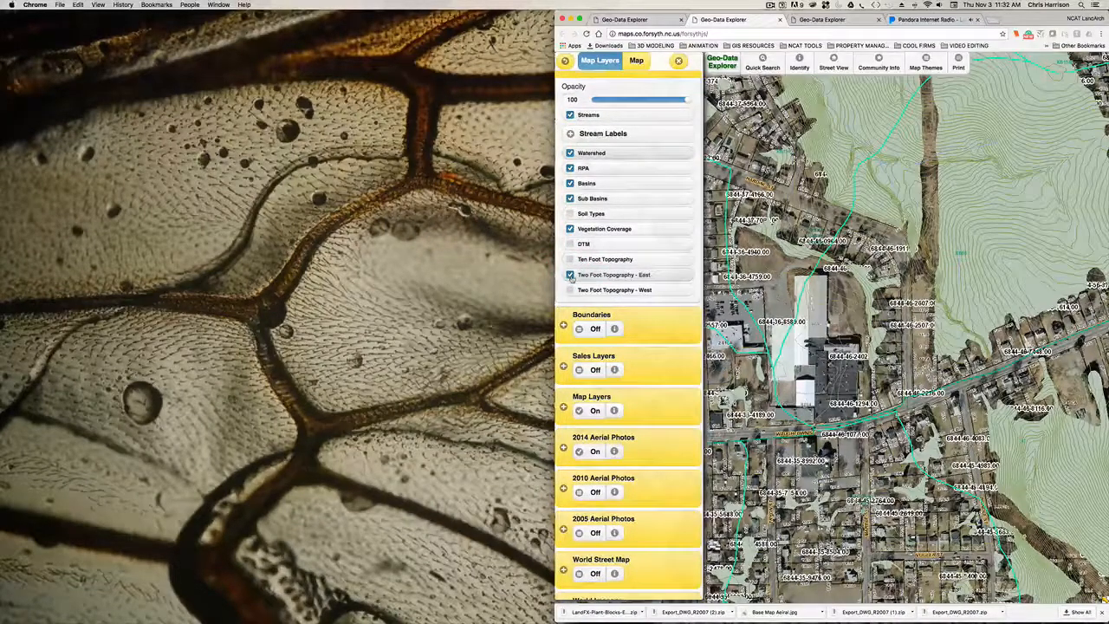
left_click(571, 275)
left_click(570, 291)
left_click(570, 290)
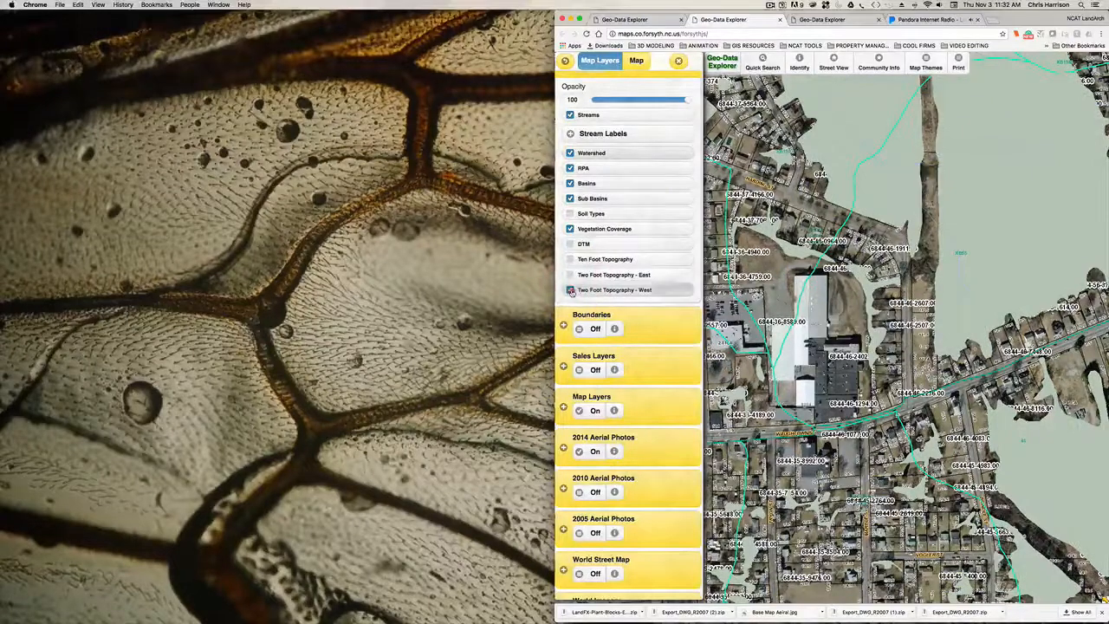
left_click(570, 274)
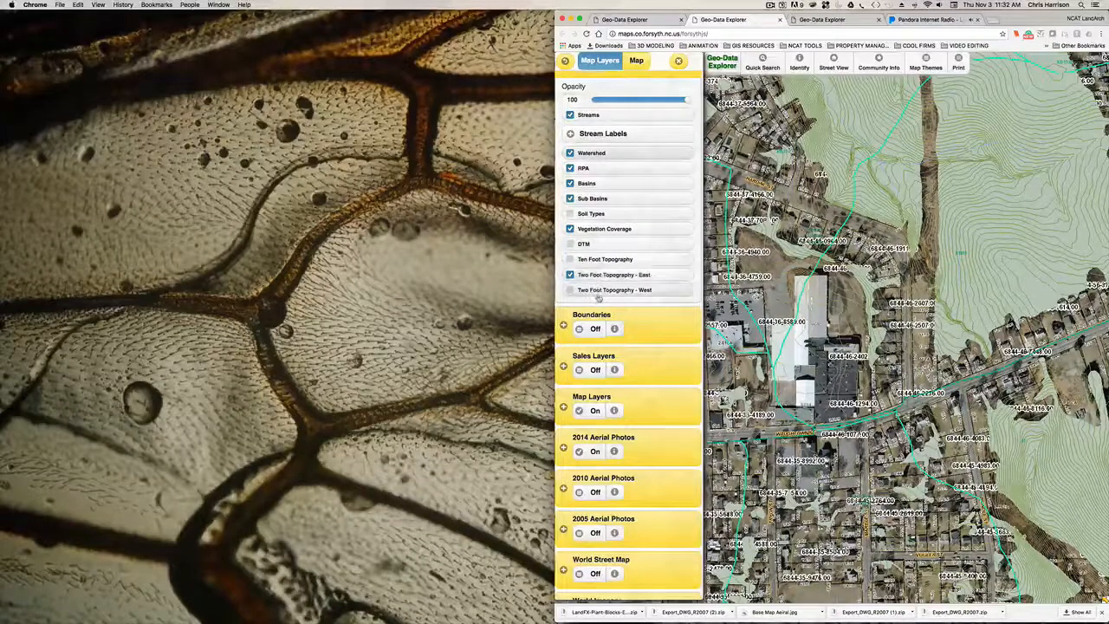
- Expand the Boundaries layer group and turn it on
scroll(602, 291, "down", 1)
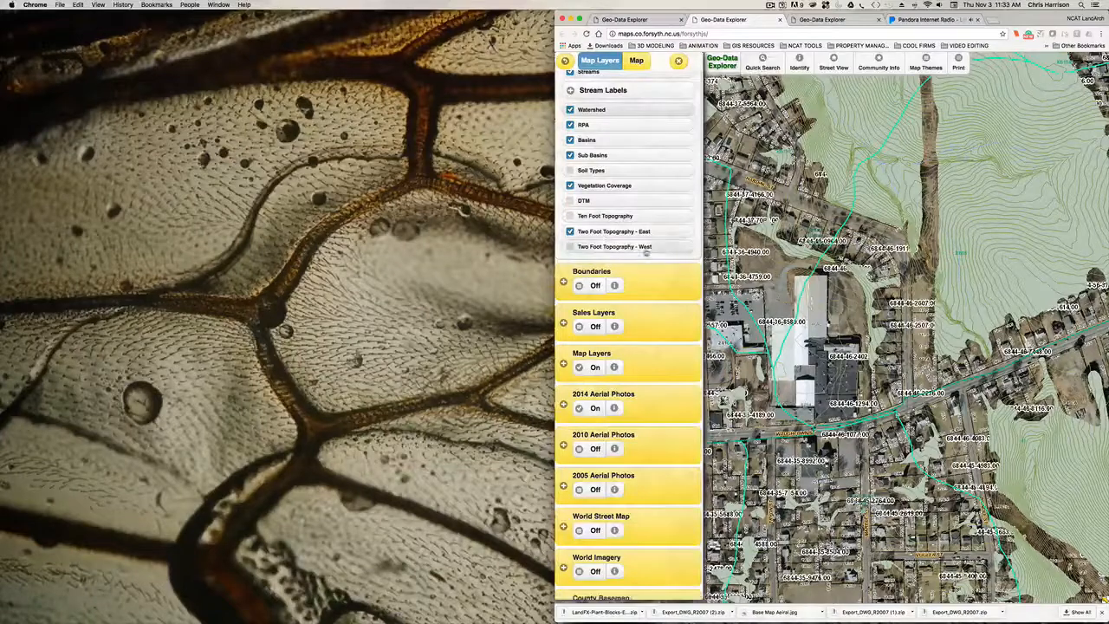
left_click(635, 270)
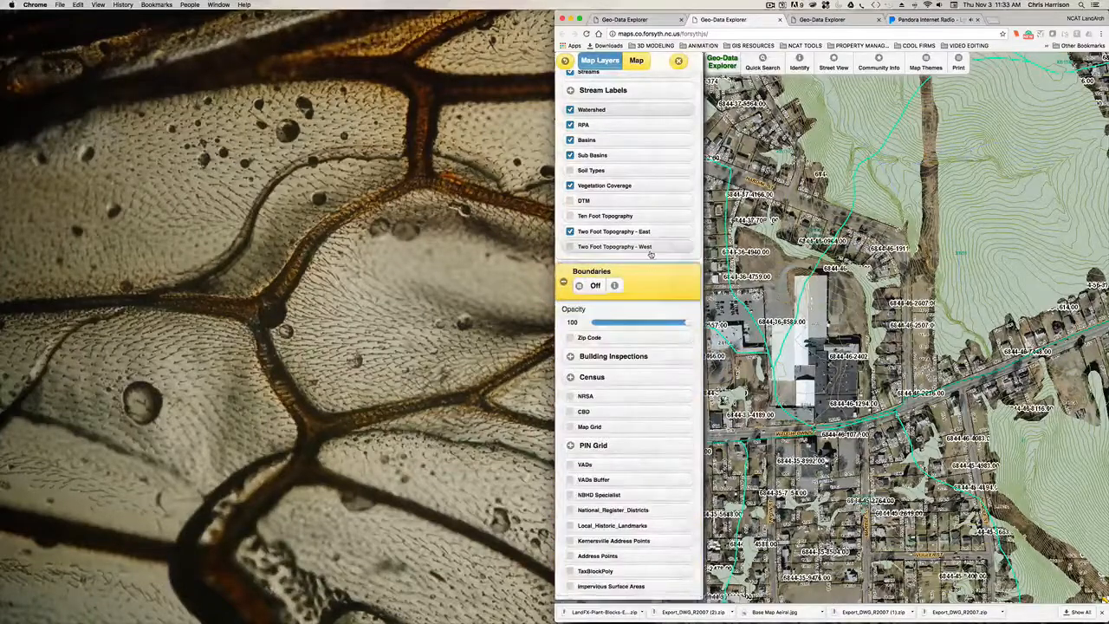
scroll(624, 252, "down", 2)
left_click(588, 231)
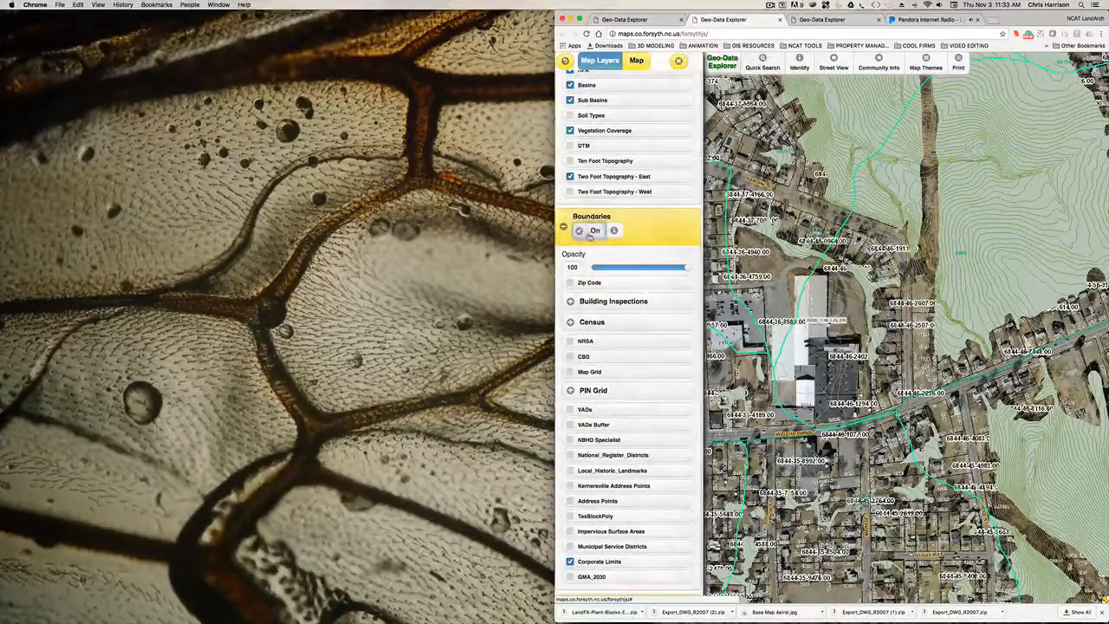
- Look through the Boundaries layers, including the Building Inspections and Census subgroups, and collapse the group
scroll(621, 331, "down", 1)
scroll(620, 331, "down", 1)
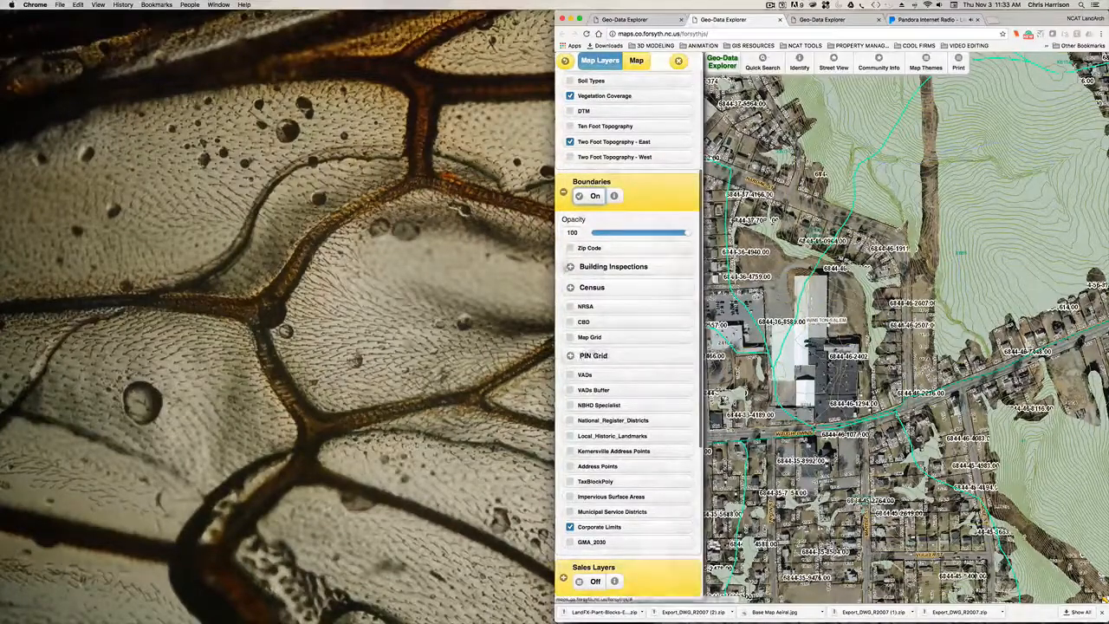
left_click(569, 267)
left_click(569, 267)
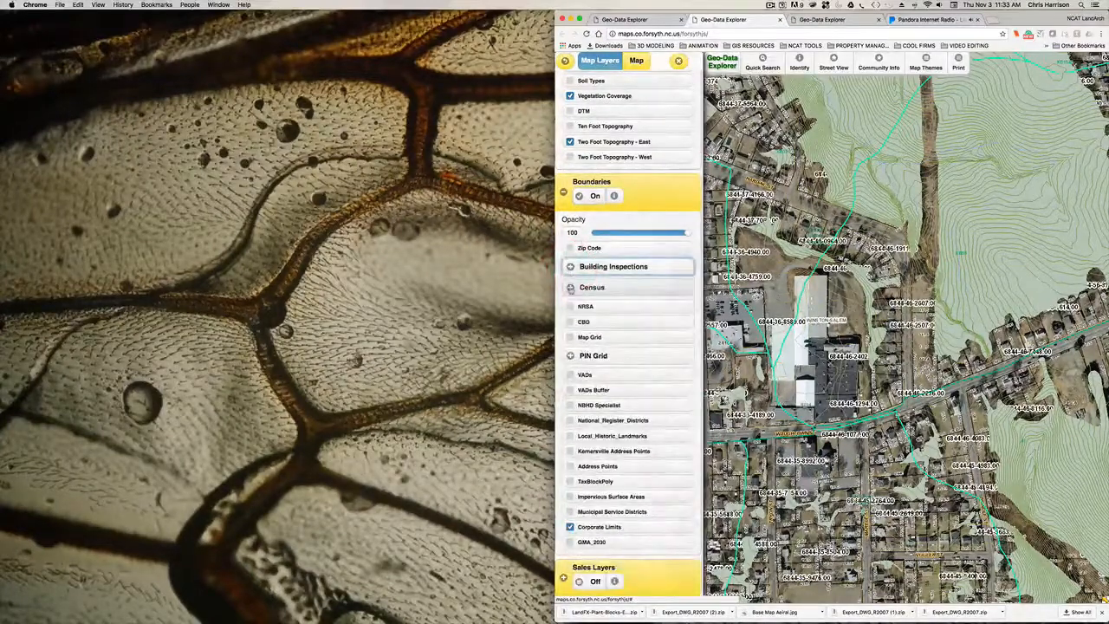
left_click(571, 287)
left_click(570, 286)
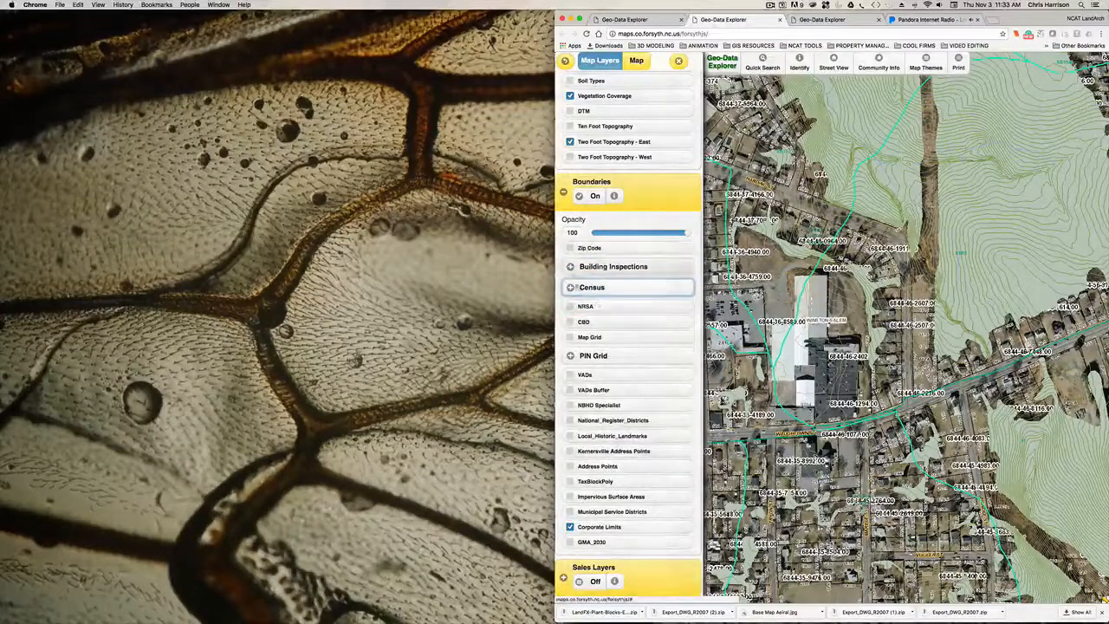
scroll(613, 268, "down", 4)
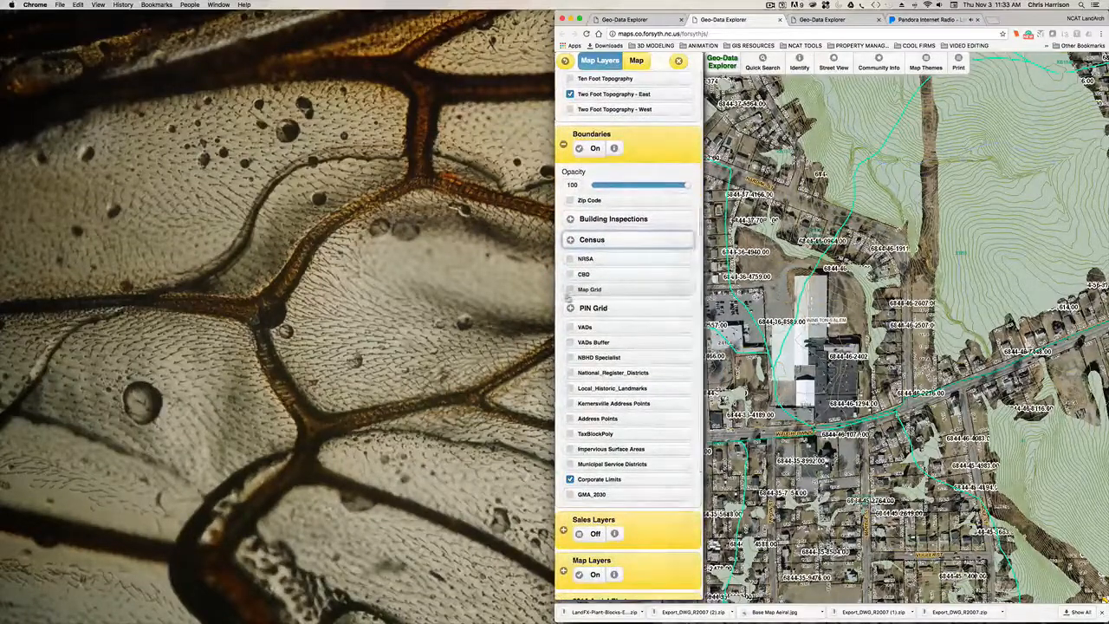
left_click(563, 143)
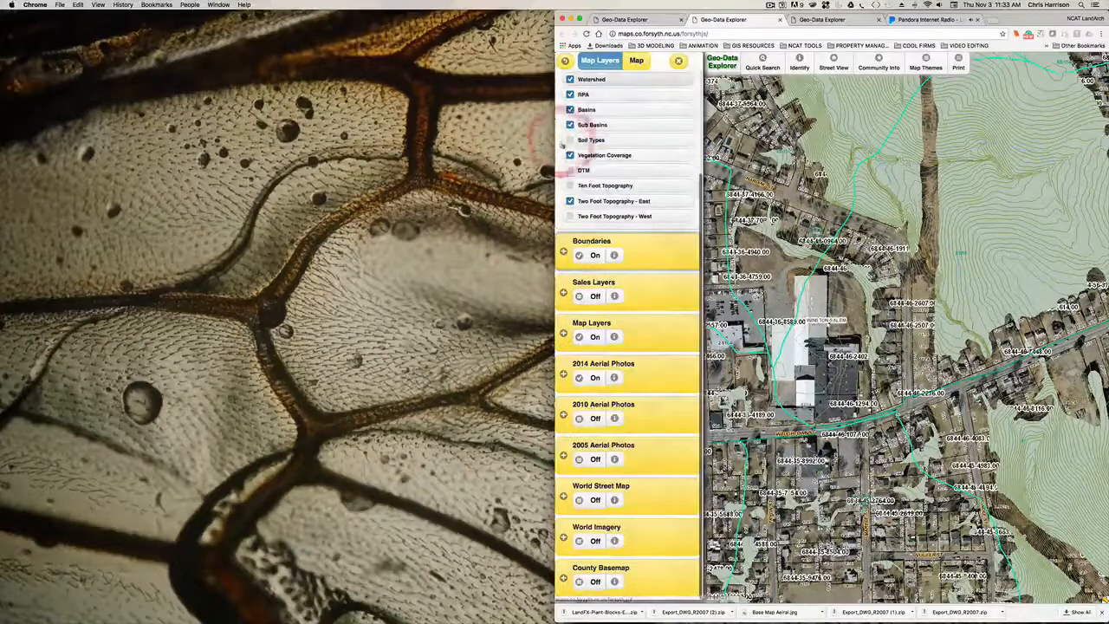
- Expand the Sales Layers group, review its layers and turn the group on
left_click(562, 295)
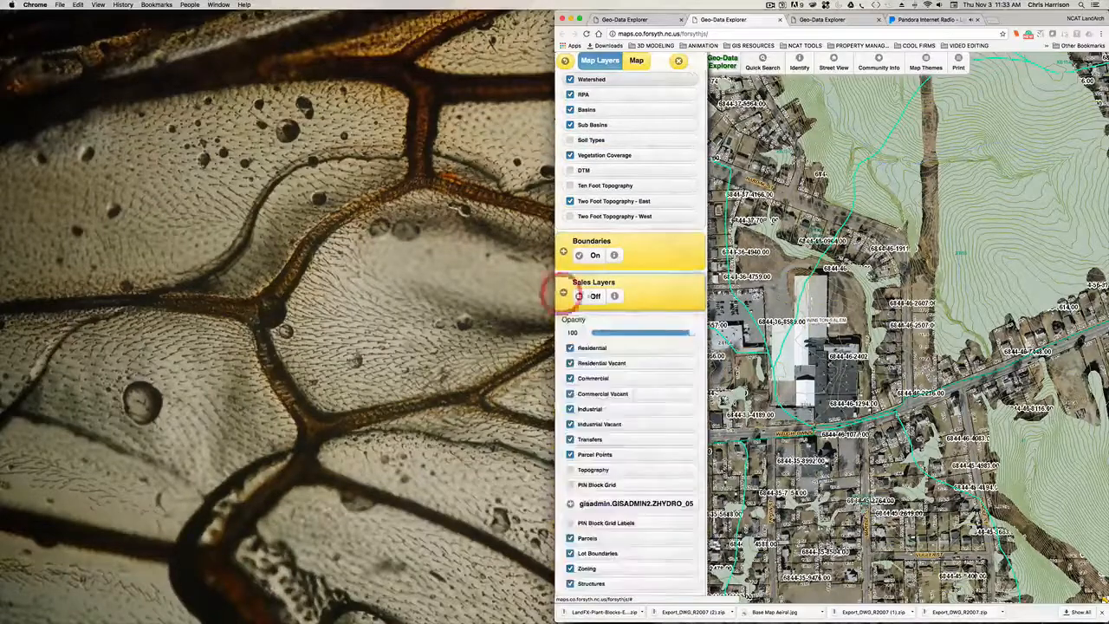
scroll(632, 299, "down", 3)
scroll(631, 299, "down", 2)
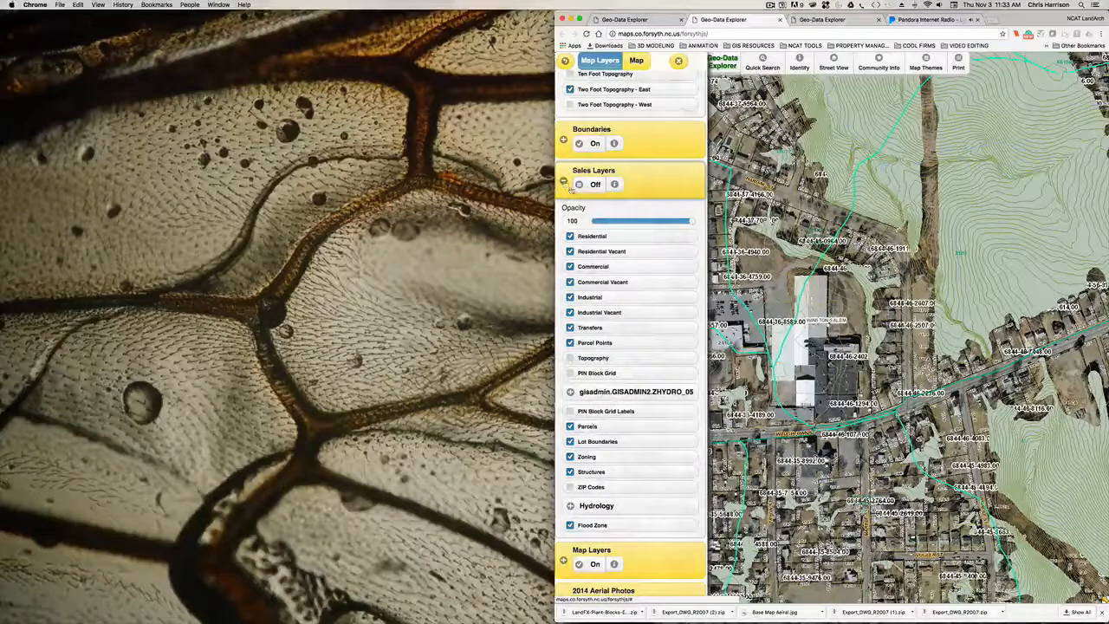
left_click(591, 187)
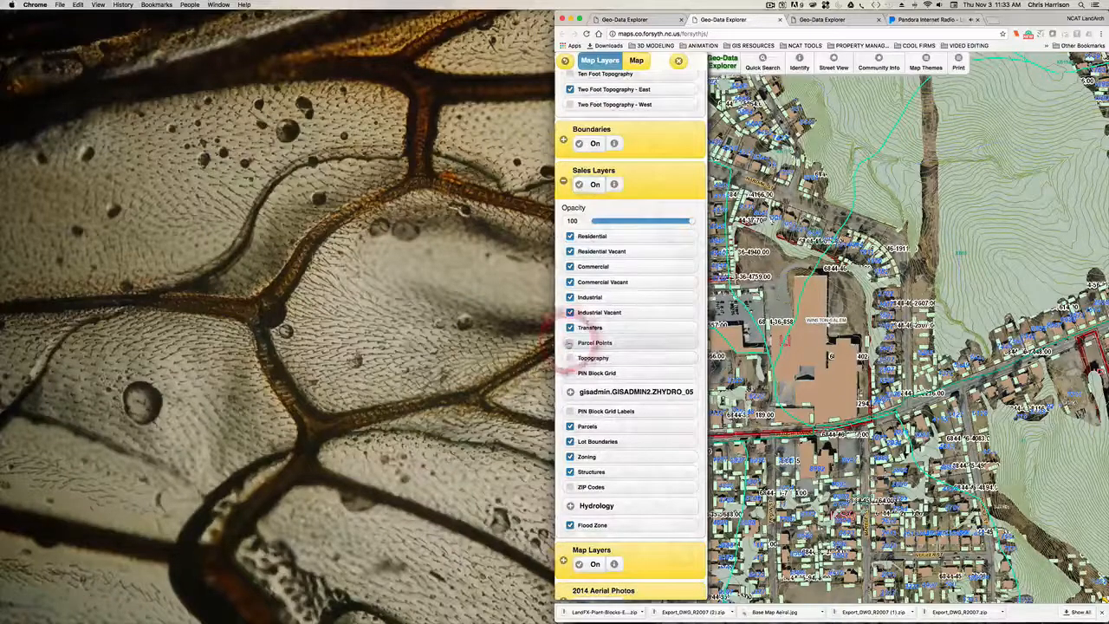
- Turn off the Parcel Points and Transfers layers within Sales Layers
left_click(570, 342)
left_click(570, 328)
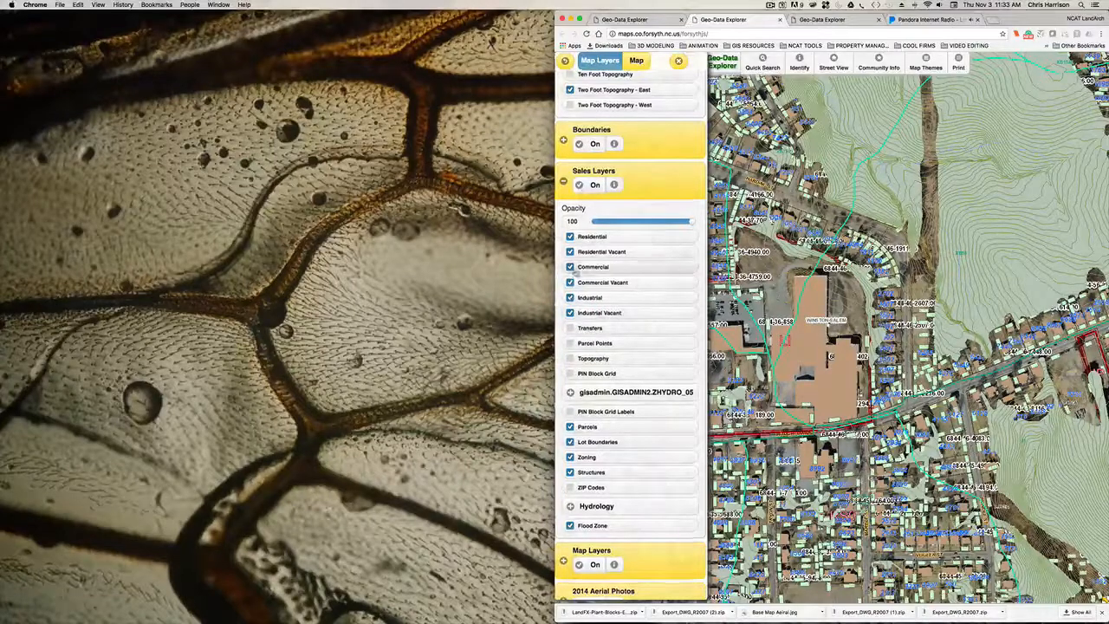
scroll(579, 334, "up", 2)
scroll(589, 421, "down", 4)
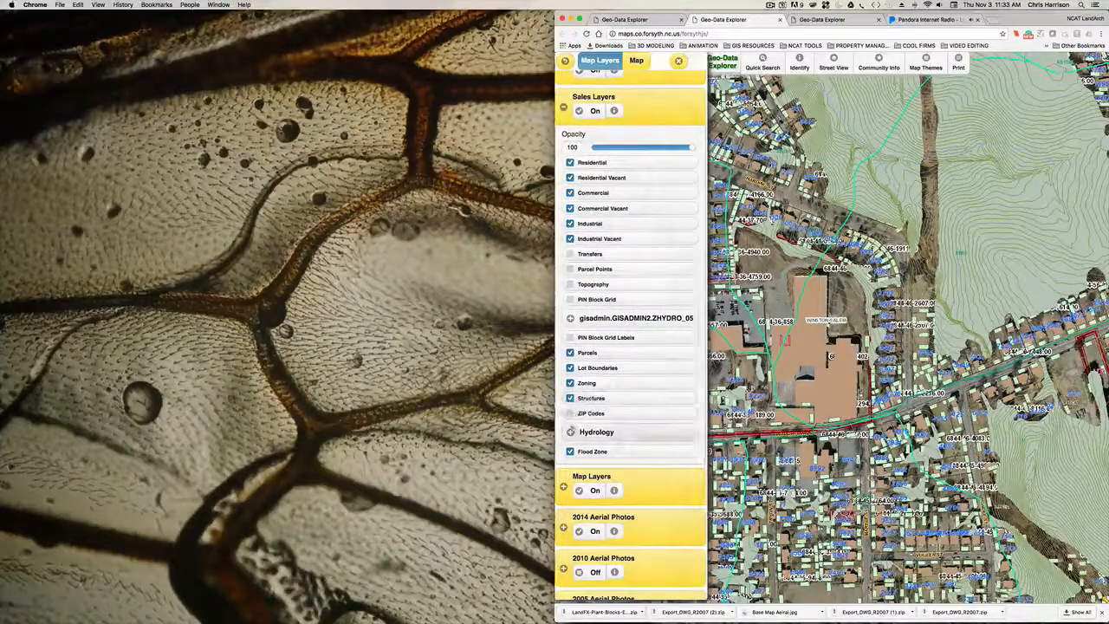
- Examine the remaining Sales Layers, the Hydrology subgroup, and the aerial photo and basemap groups
left_click(570, 353)
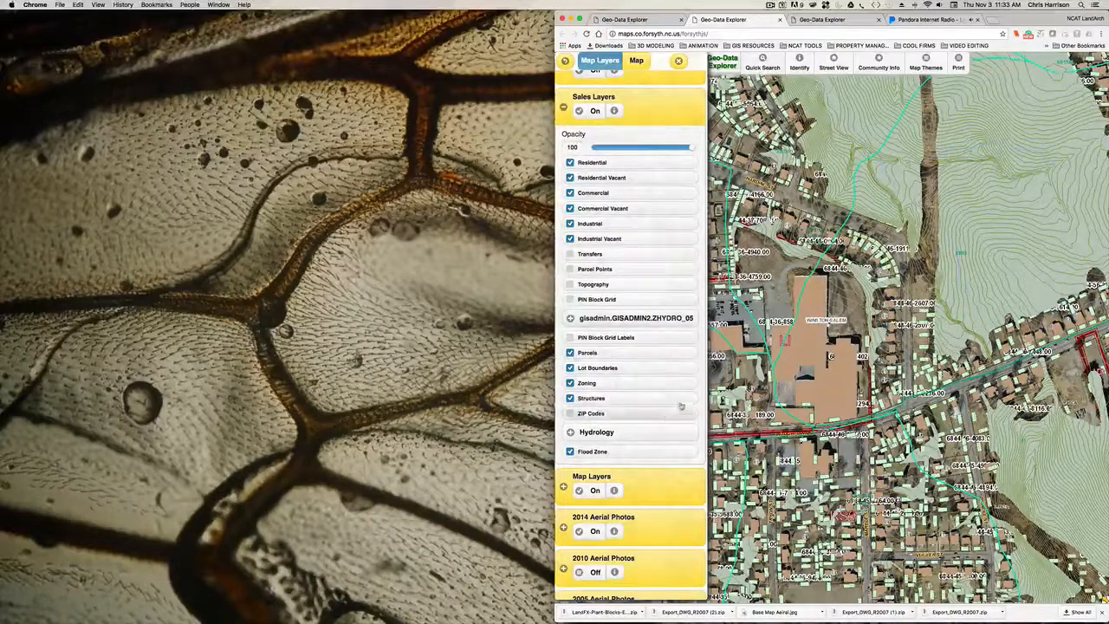
scroll(675, 394, "down", 3)
scroll(675, 394, "down", 1)
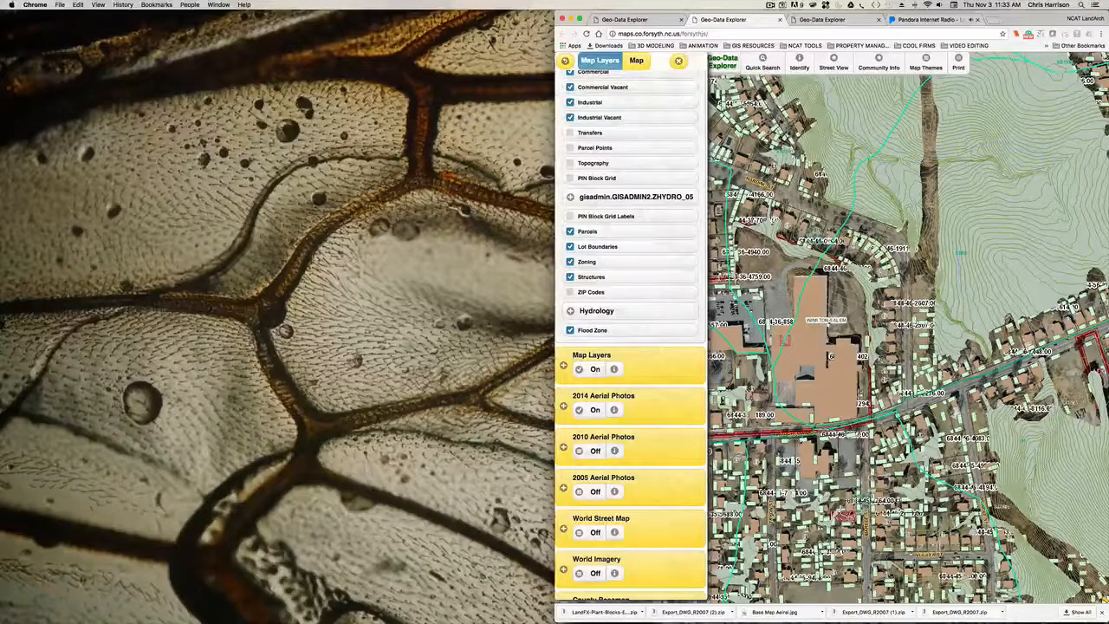
scroll(621, 326, "down", 2)
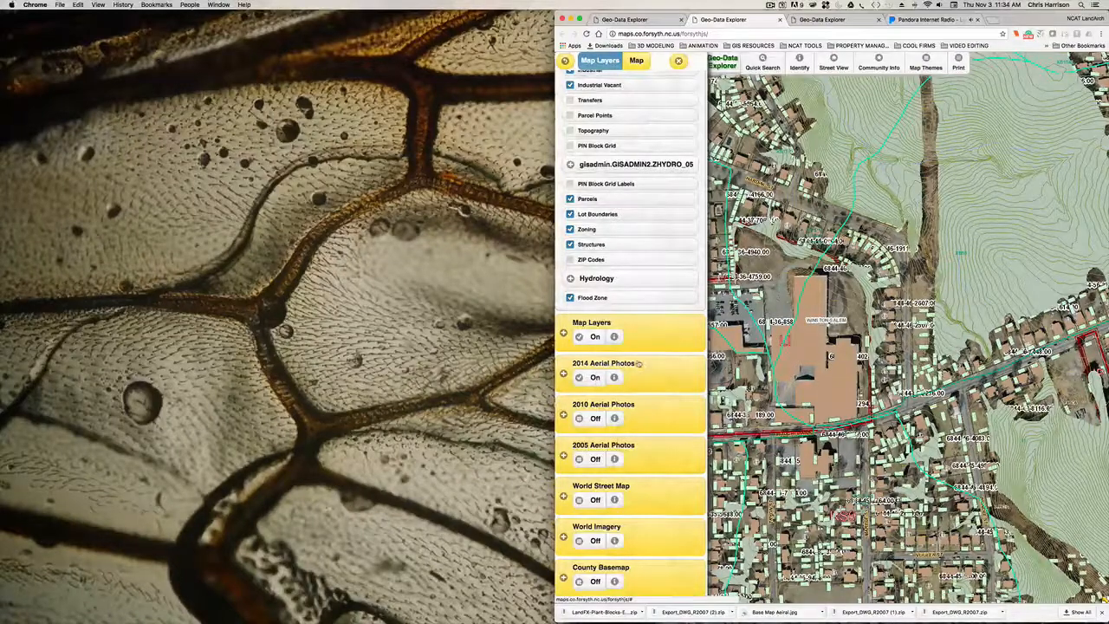
scroll(635, 320, "up", 2)
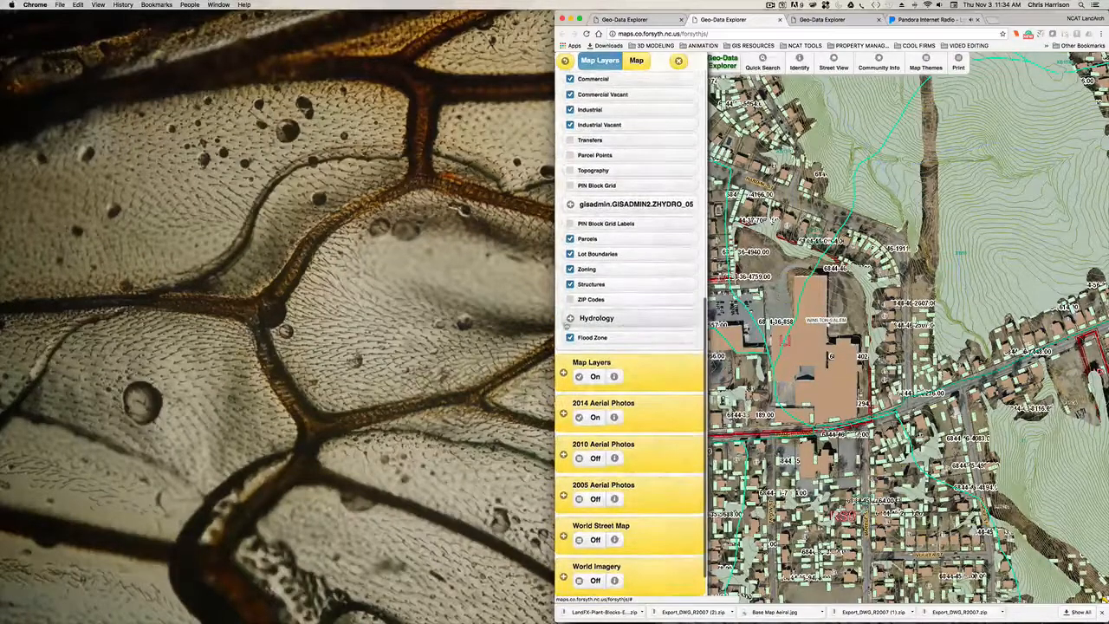
left_click(570, 318)
left_click(571, 318)
scroll(634, 301, "up", 3)
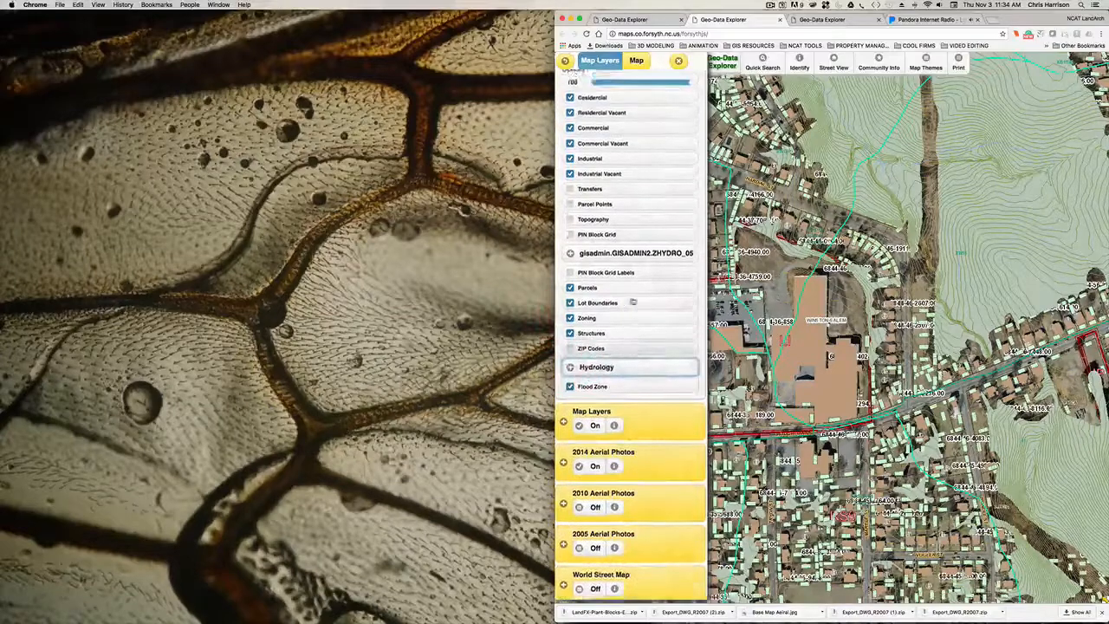
scroll(633, 301, "up", 6)
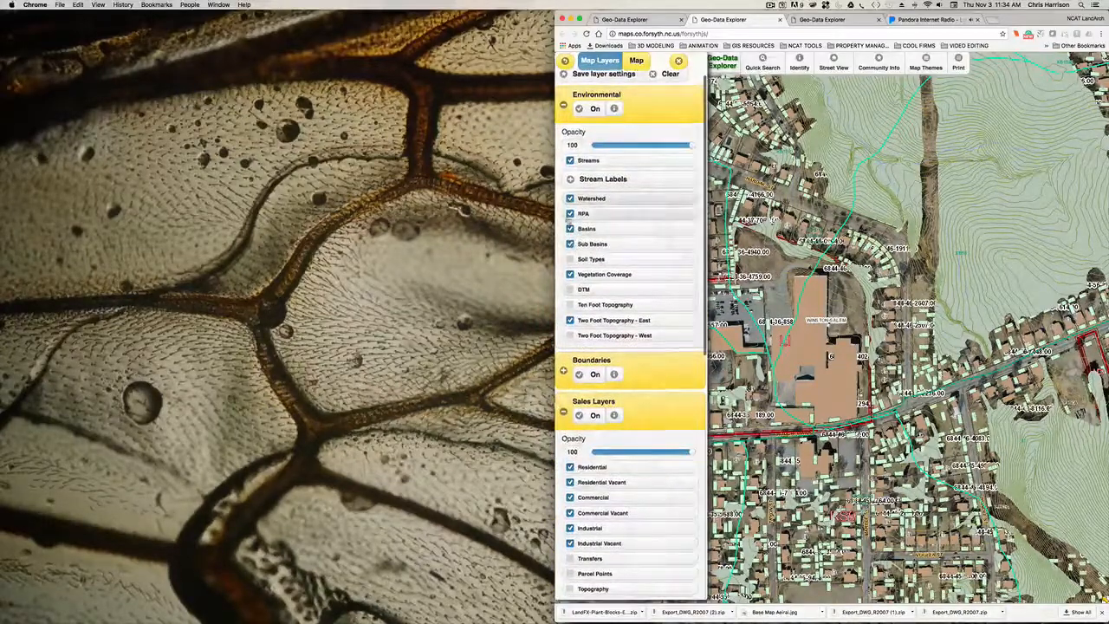
scroll(641, 221, "up", 1)
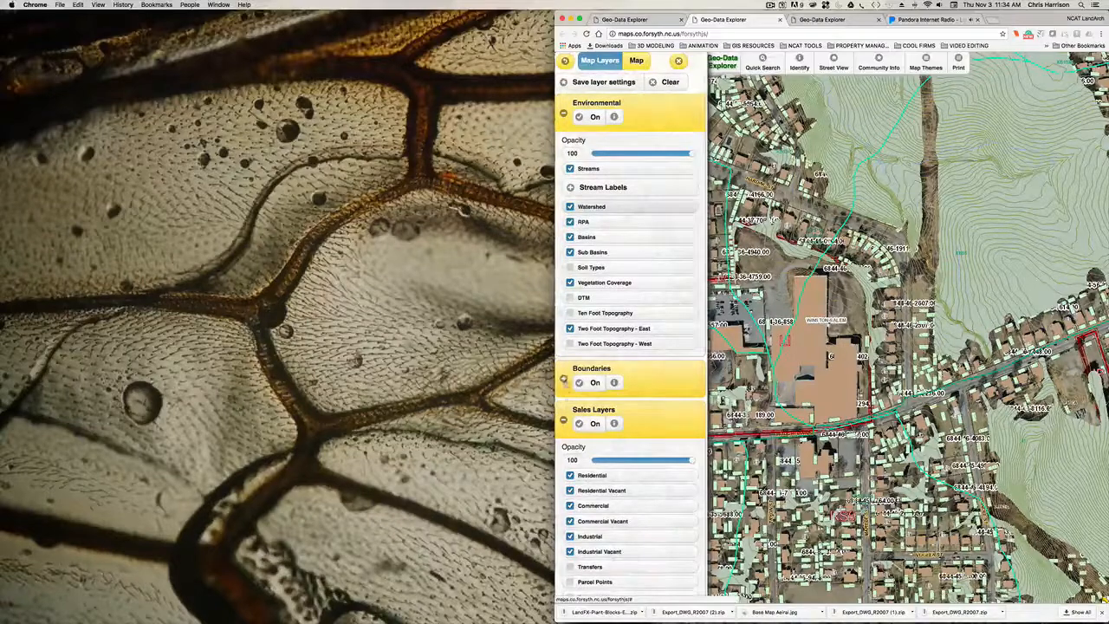
- Expand the Boundaries group, turn the whole group off and collapse it again
left_click(563, 379)
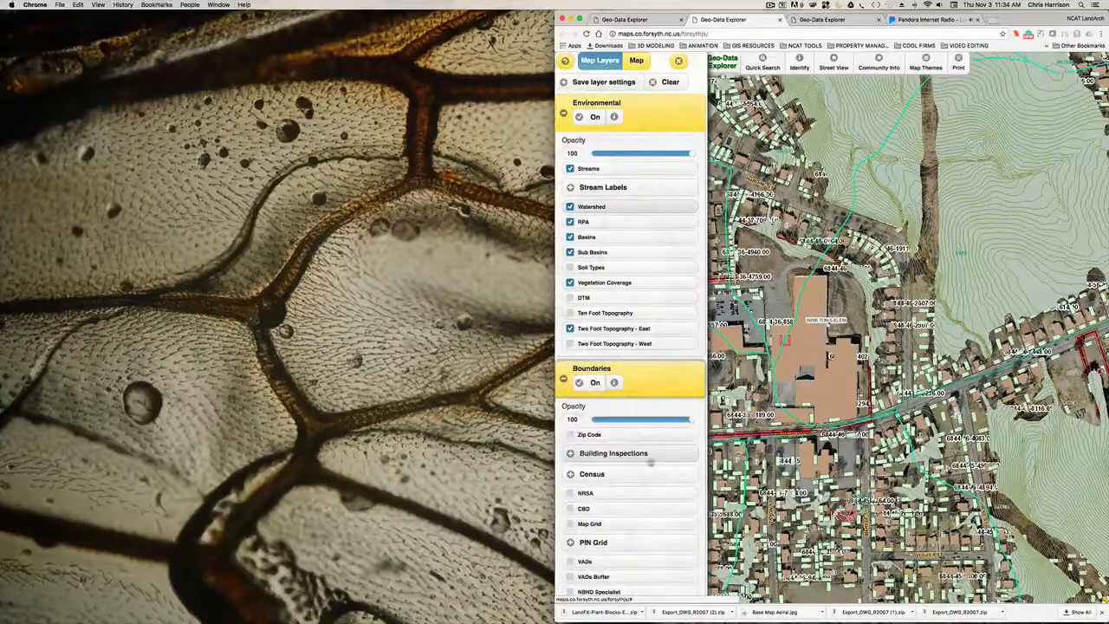
scroll(579, 356, "down", 1)
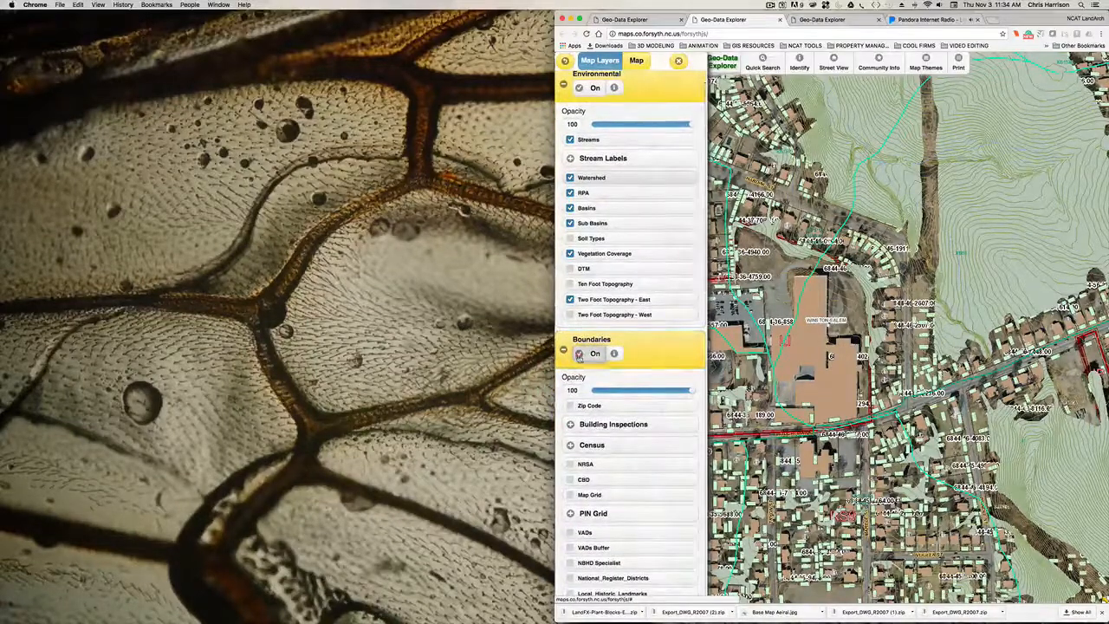
left_click(579, 355)
left_click(579, 356)
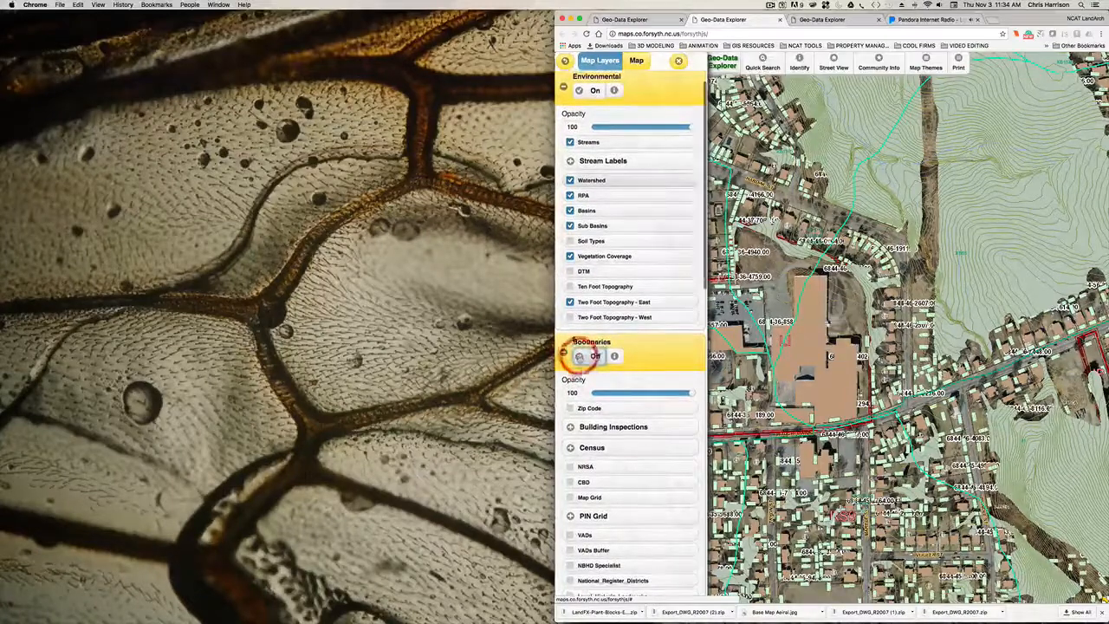
left_click(579, 356)
left_click(579, 356)
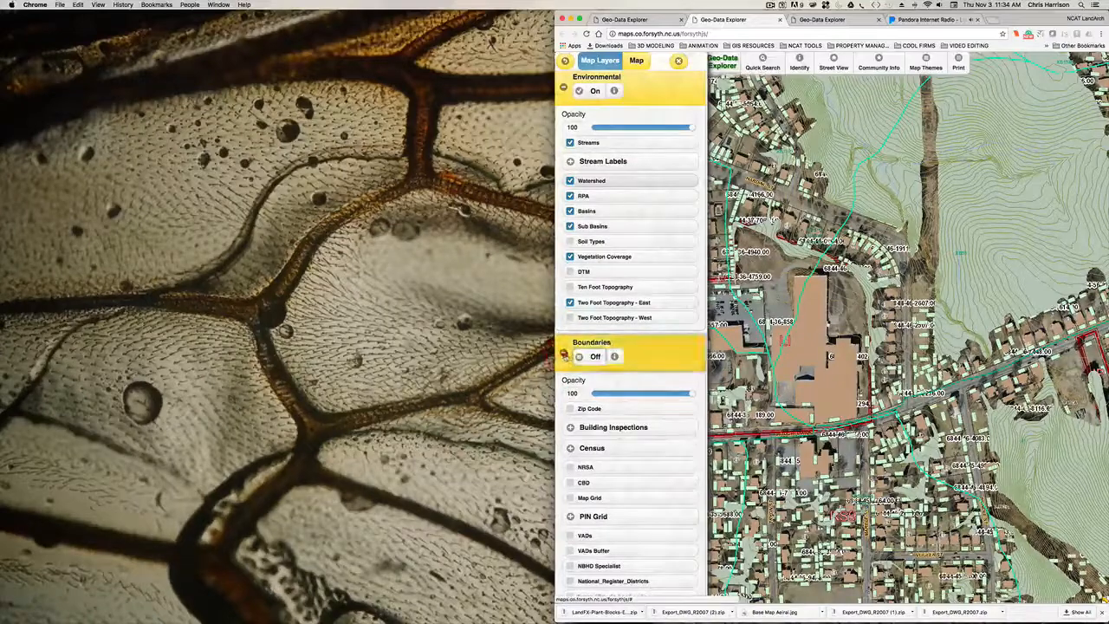
left_click(564, 354)
- Turn off the Zoning layer within Sales Layers after comparing the map with and without it
scroll(633, 340, "down", 1)
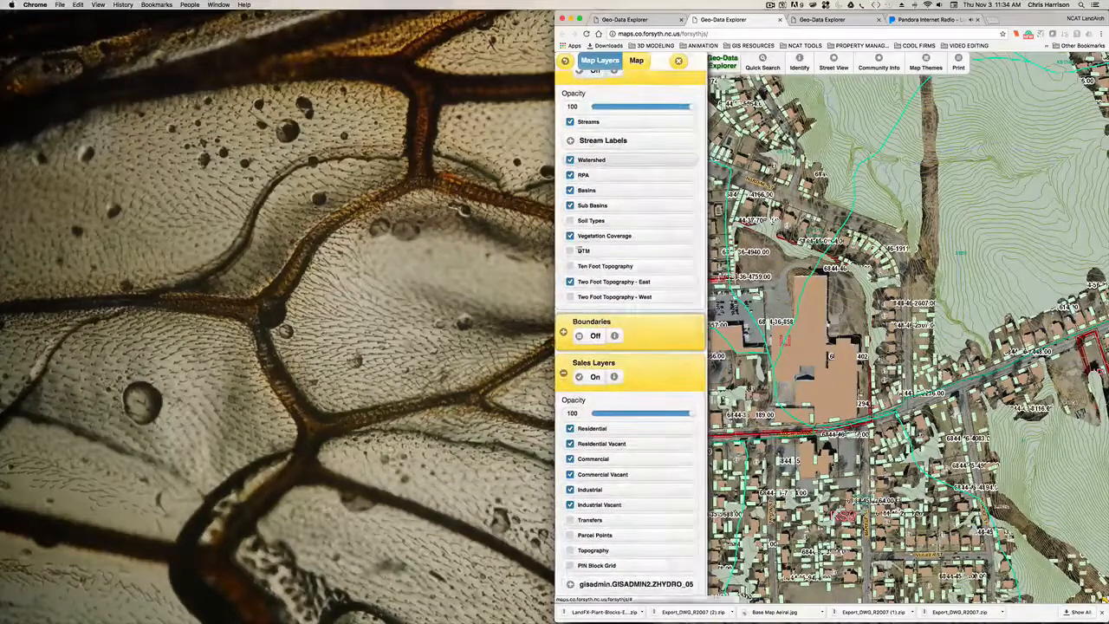
scroll(618, 275, "down", 4)
scroll(616, 278, "down", 5)
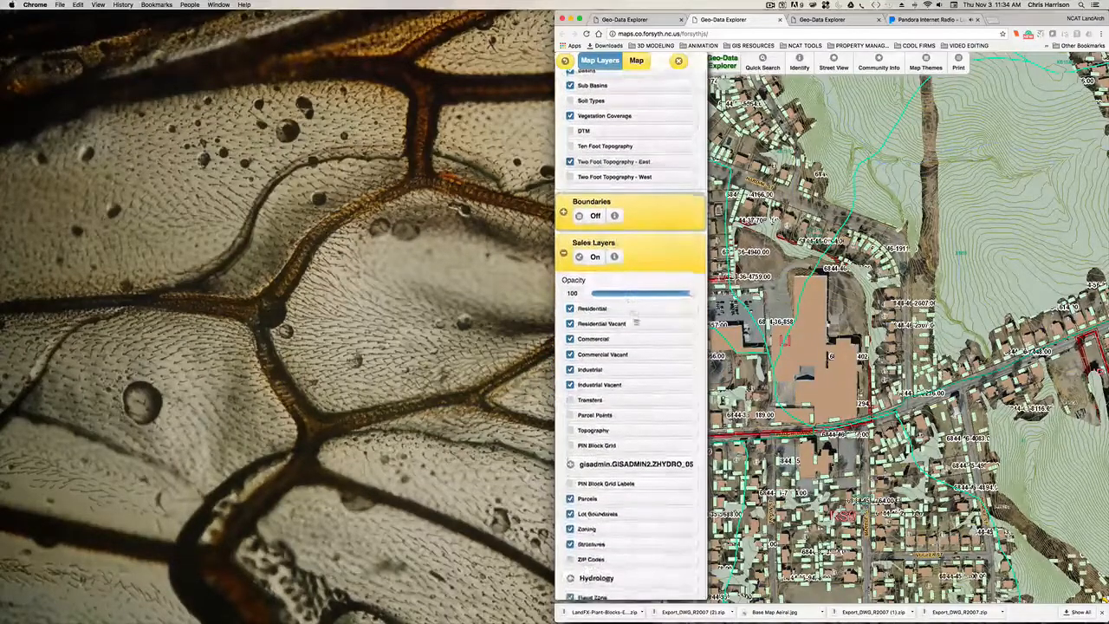
scroll(632, 338, "down", 2)
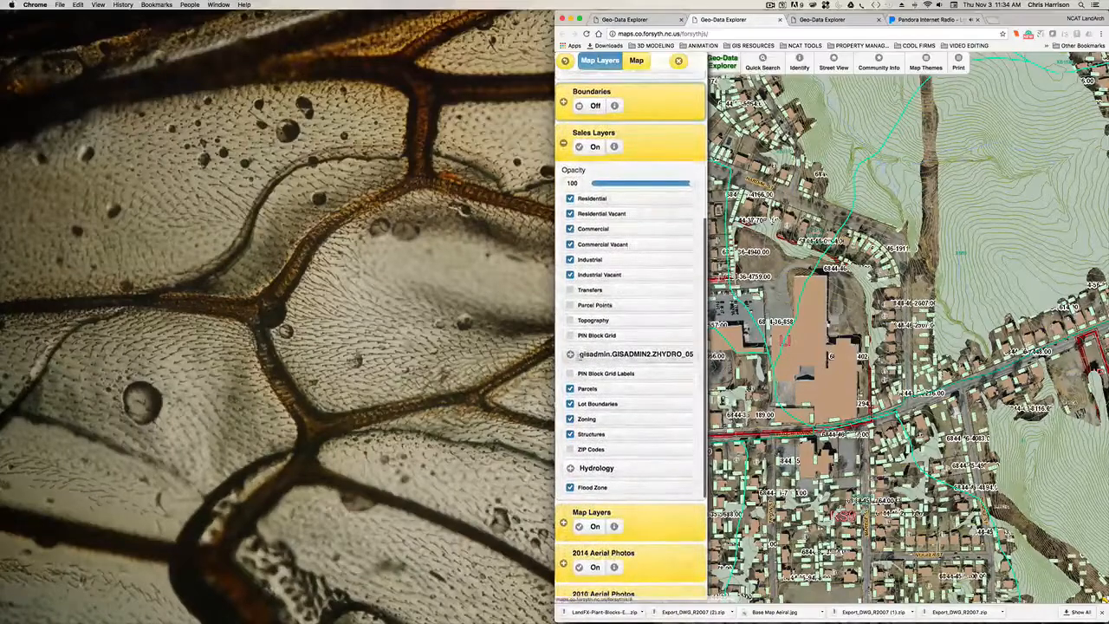
left_click(570, 355)
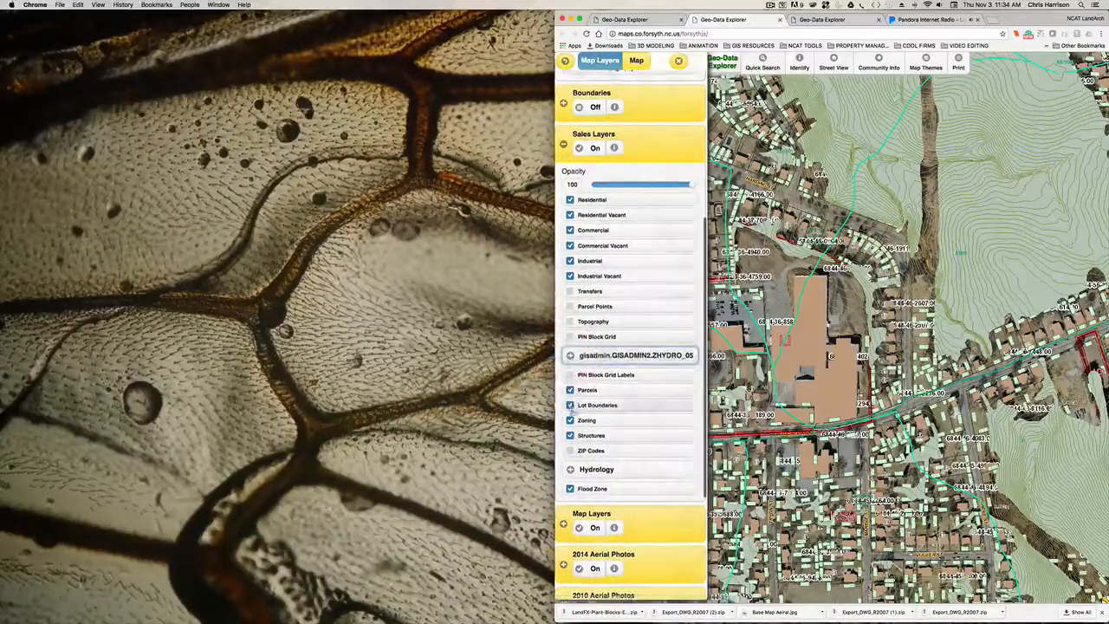
scroll(571, 404, "up", 1)
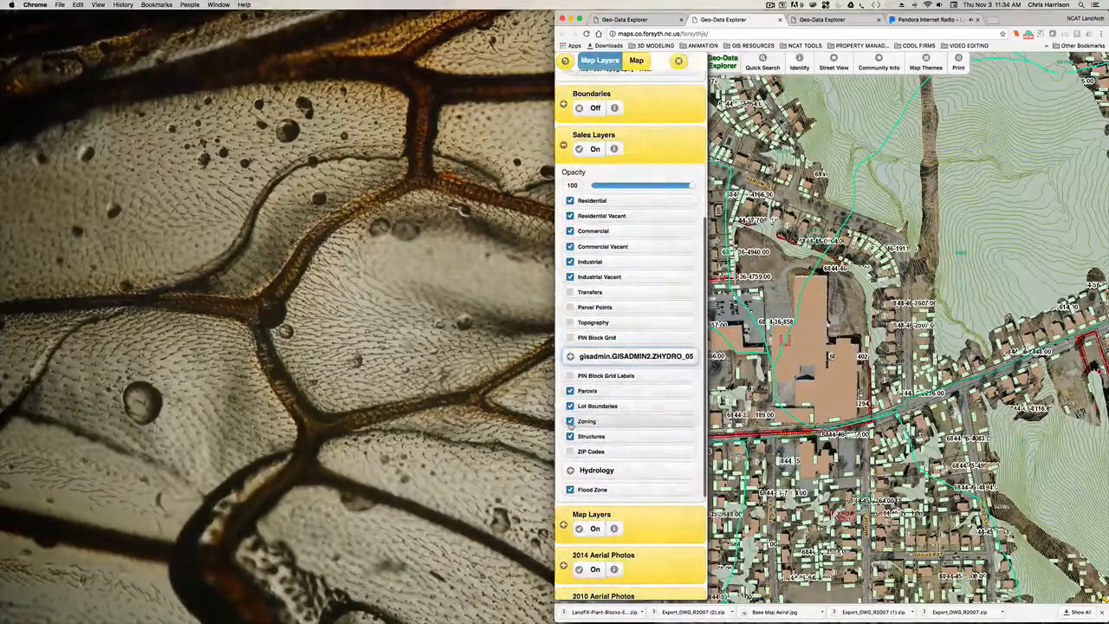
left_click(570, 422)
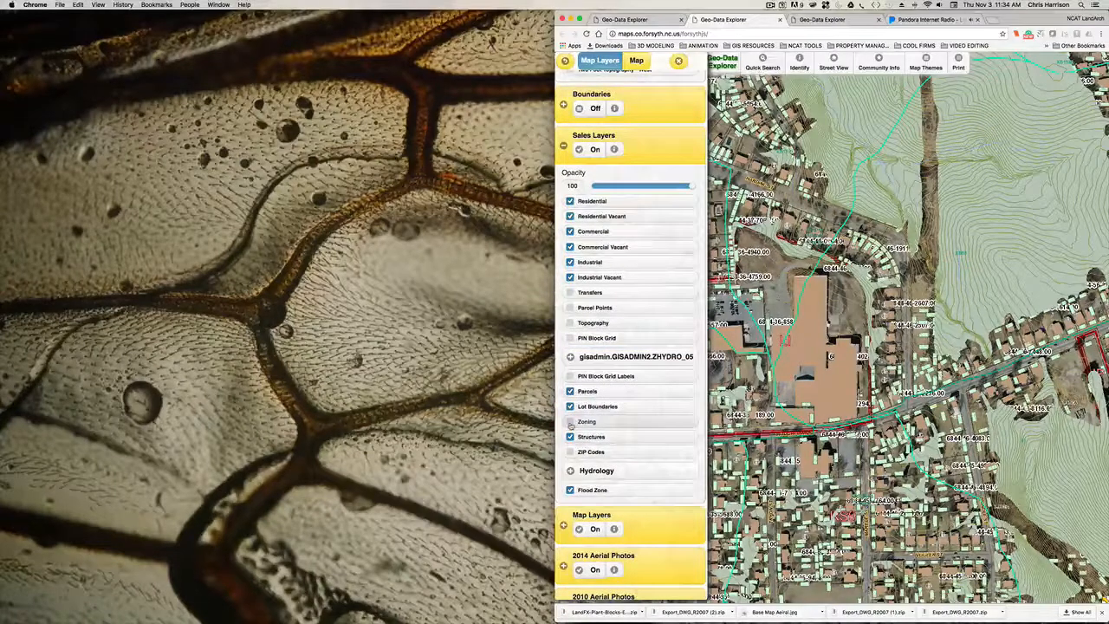
left_click(571, 423)
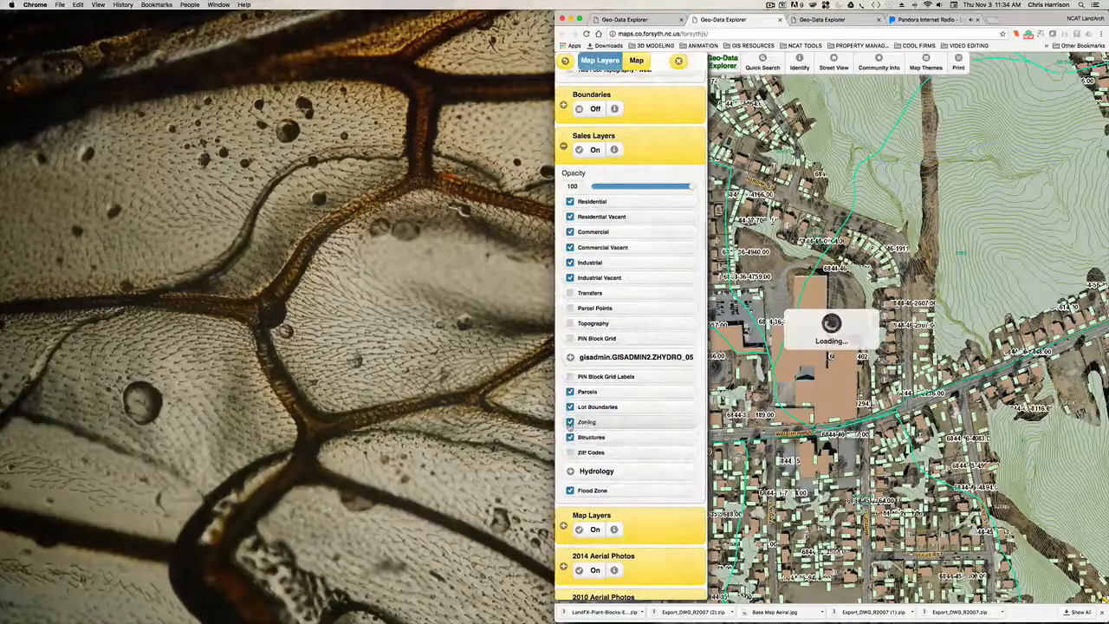
left_click(571, 423)
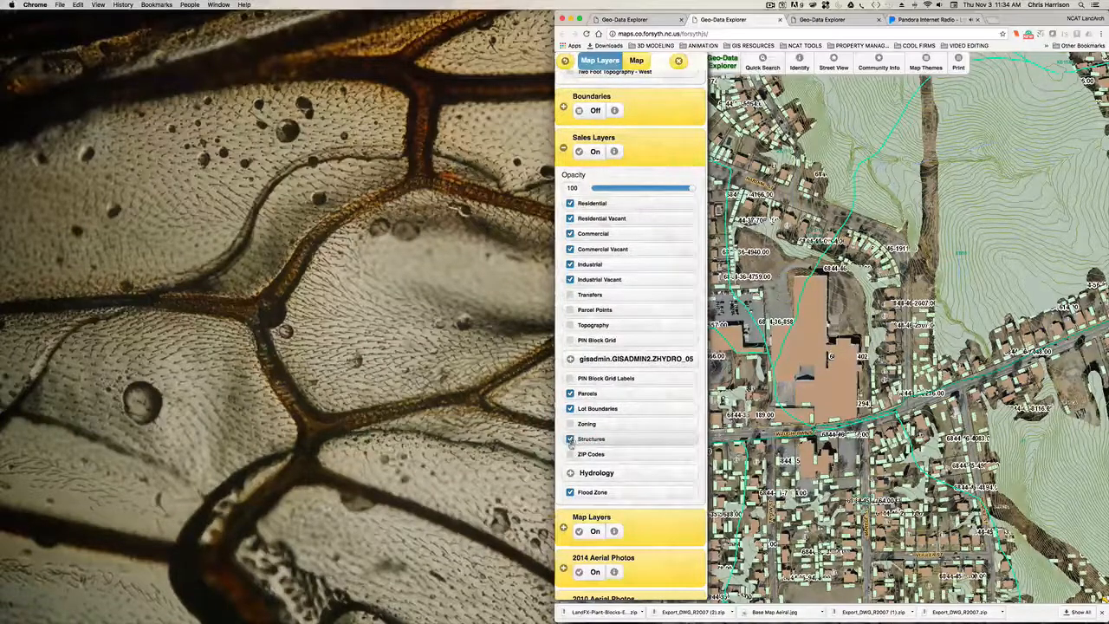
- Toggle the Structures, Lot Boundaries and Parcels layers off and back on to compare what each shows on the map
left_click(571, 440)
left_click(570, 439)
left_click(570, 408)
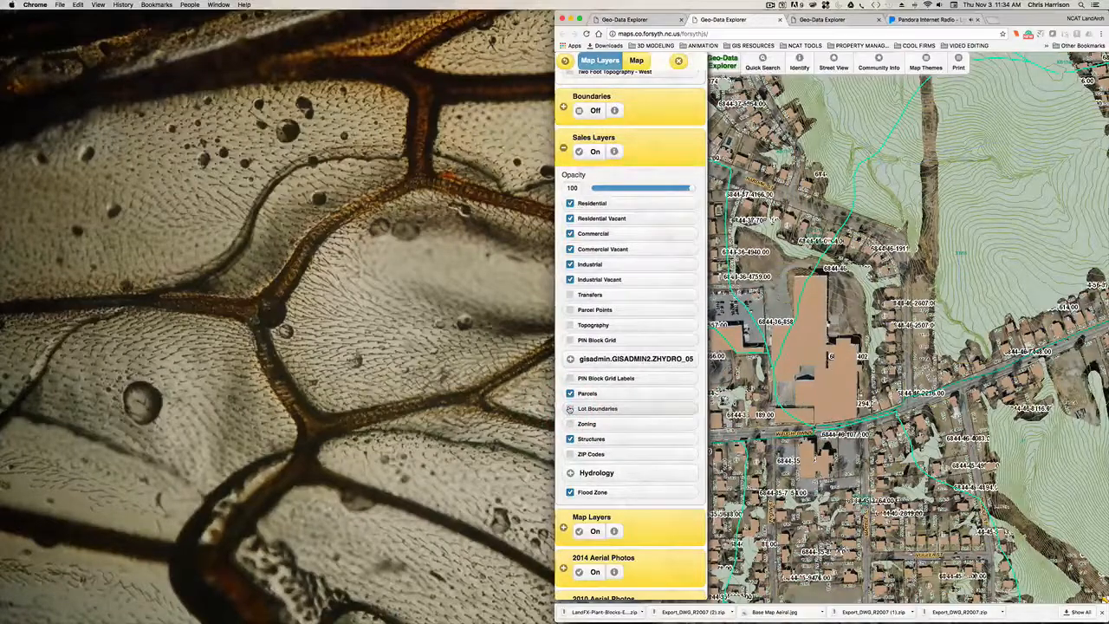
left_click(570, 408)
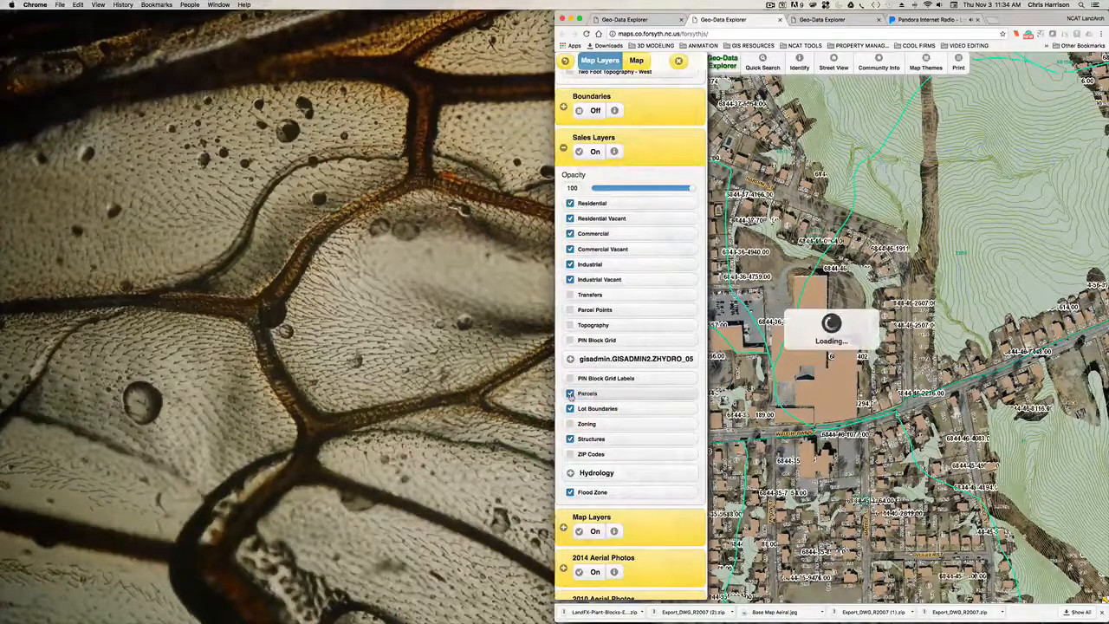
left_click(571, 394)
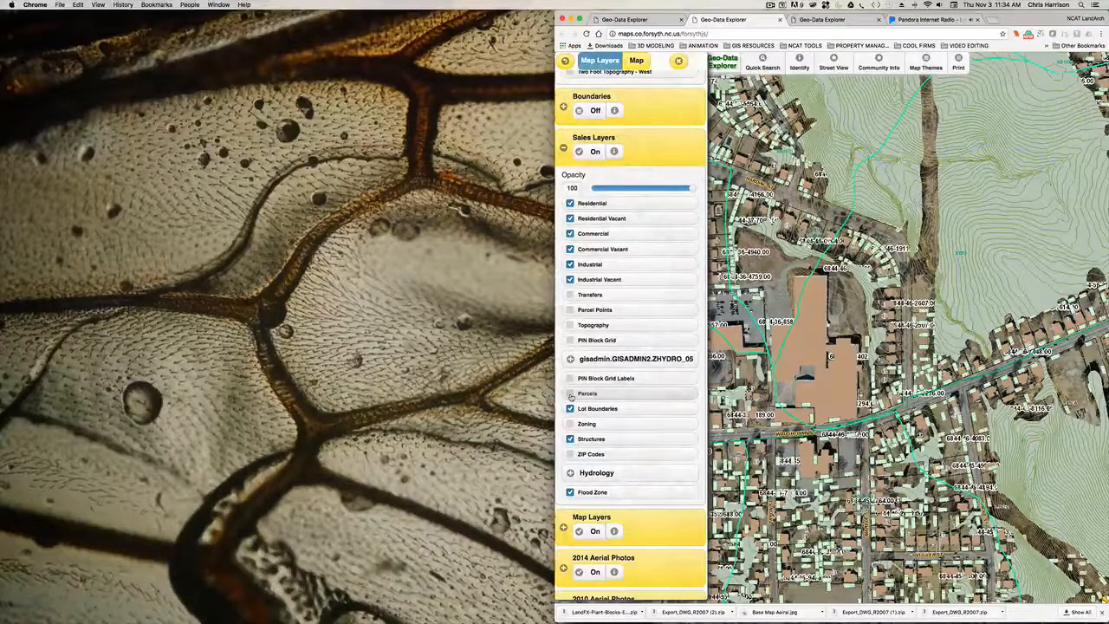
left_click(571, 394)
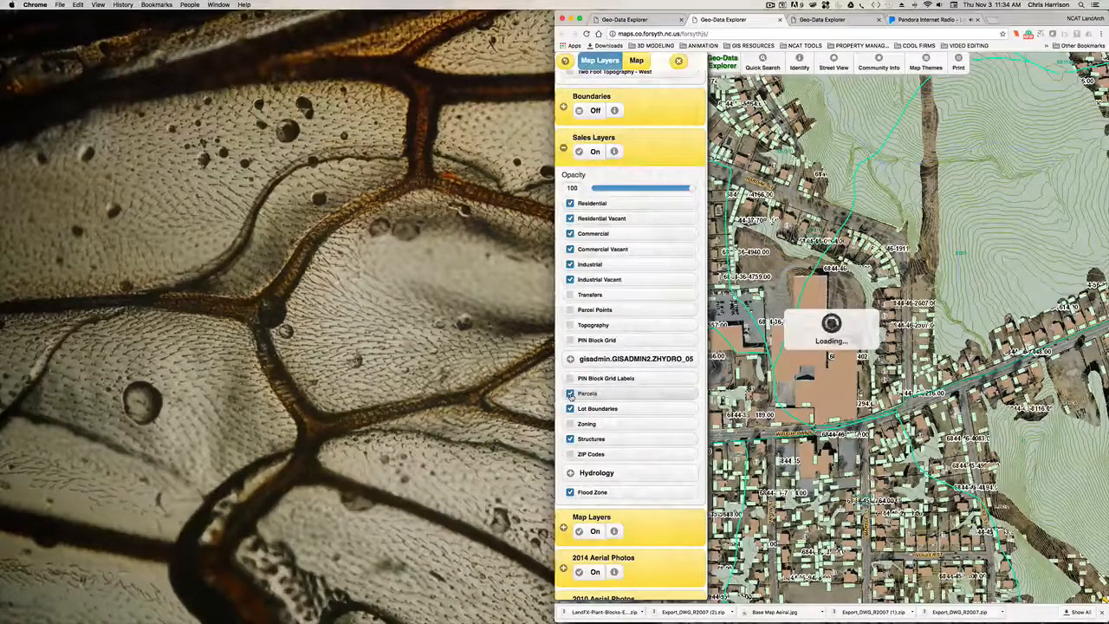
- Check the overall layer selection once more and close the map layers list
scroll(636, 450, "down", 3)
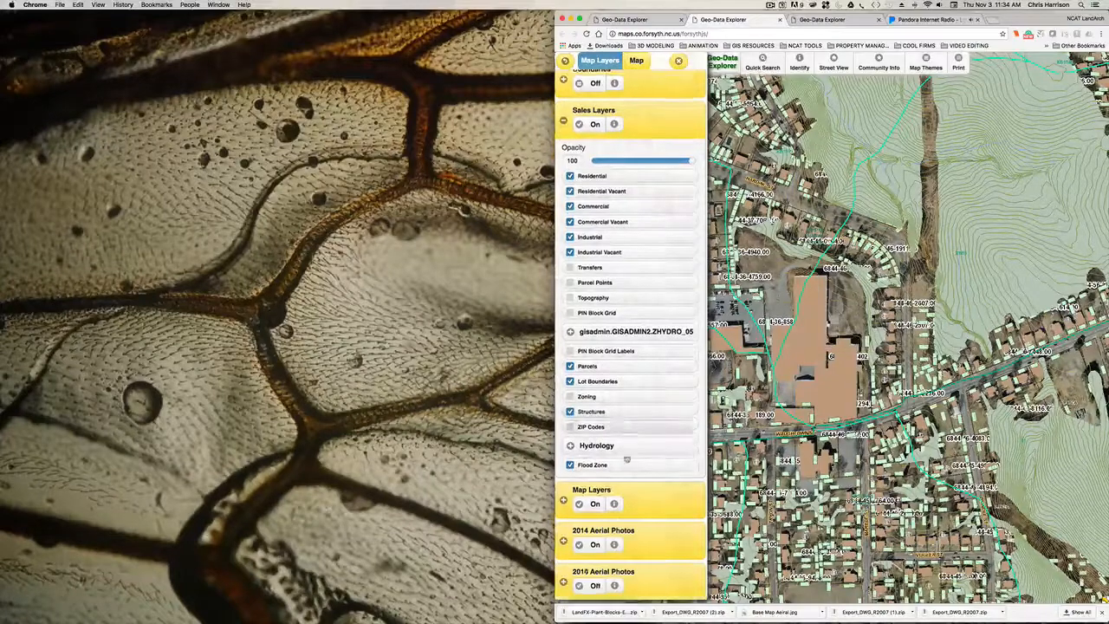
scroll(639, 451, "down", 2)
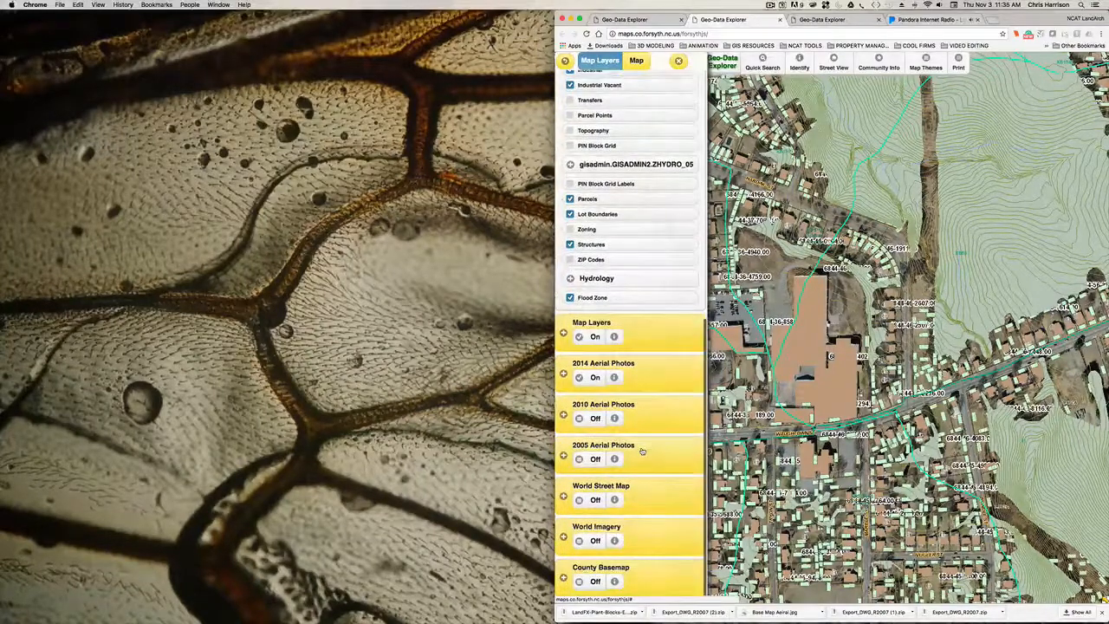
scroll(642, 451, "up", 10)
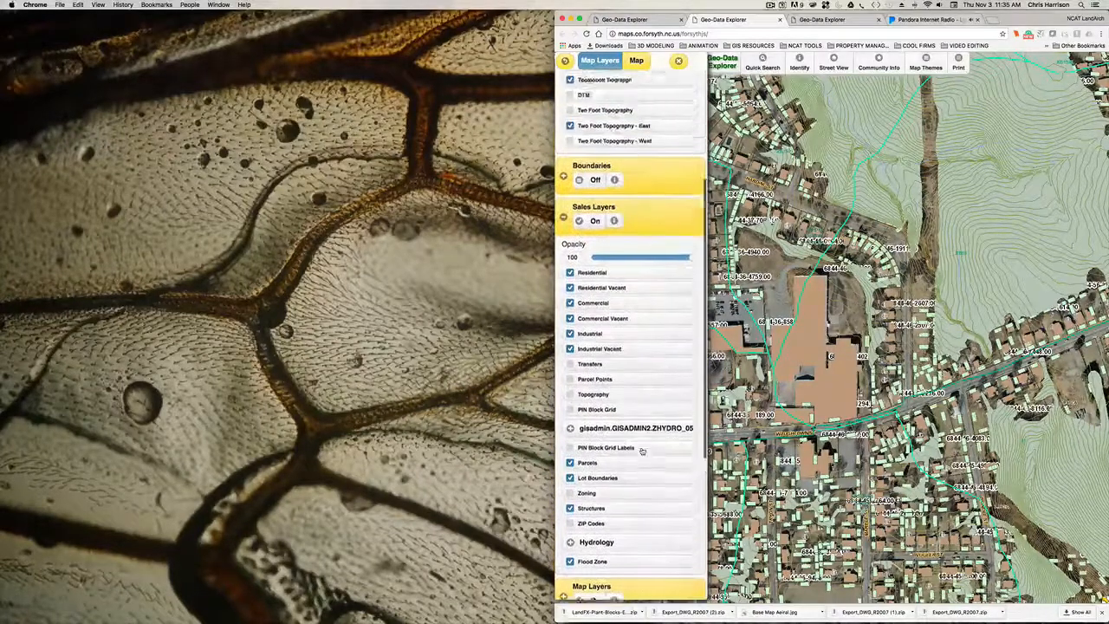
scroll(642, 450, "up", 2)
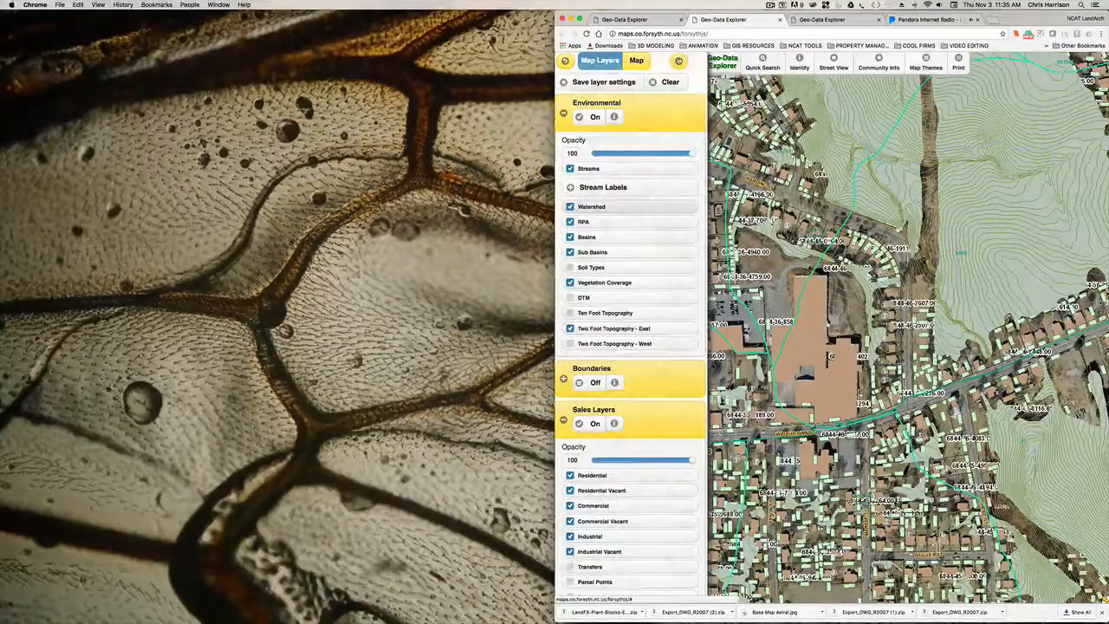
left_click(679, 59)
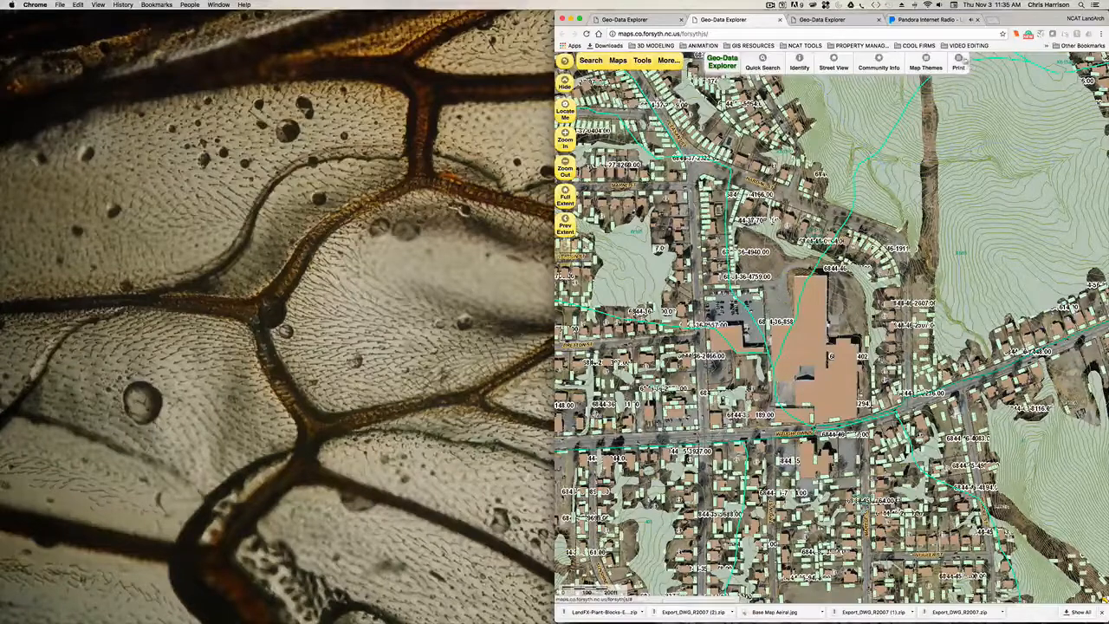
- Reposition the map around the site and set up its print with 11 x 17 (Tabloid) paper and no data table
left_click_drag(807, 339, 797, 355)
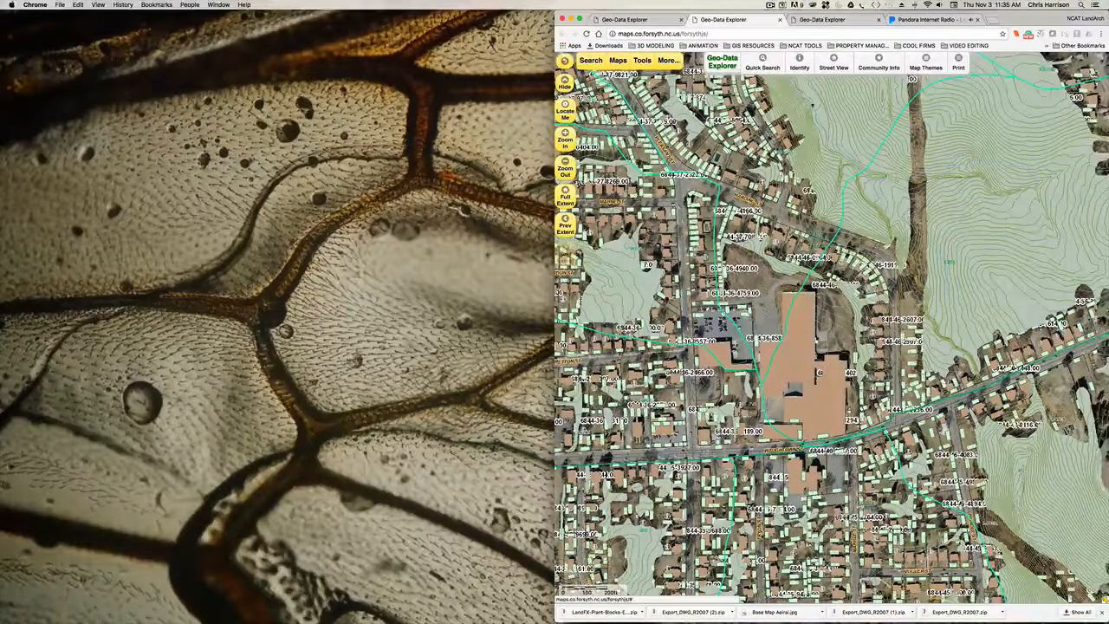
left_click(958, 61)
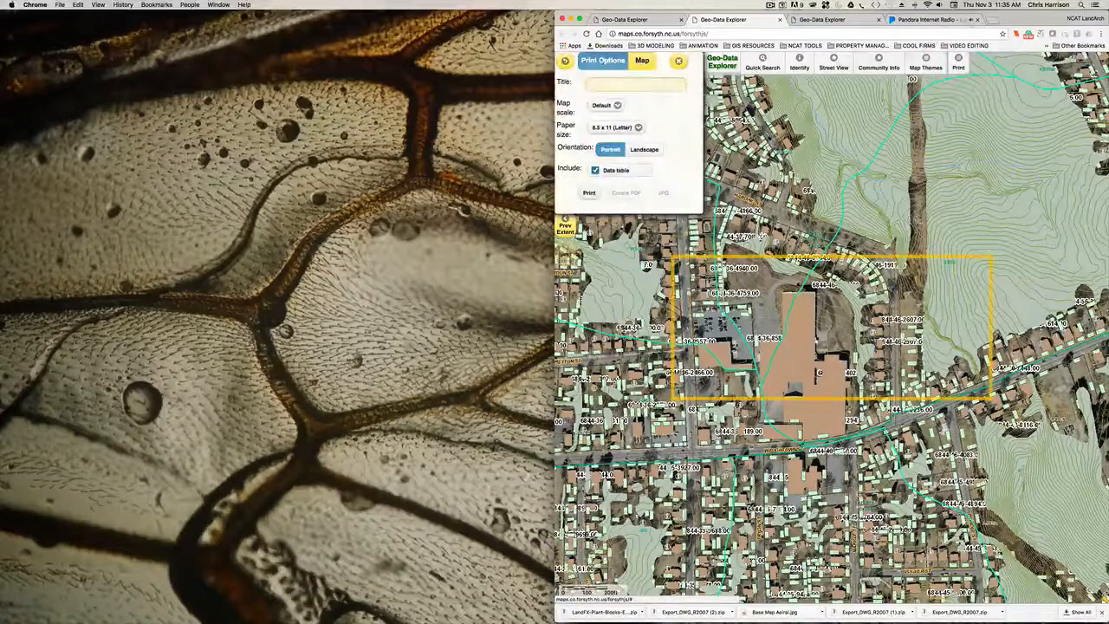
left_click(633, 129)
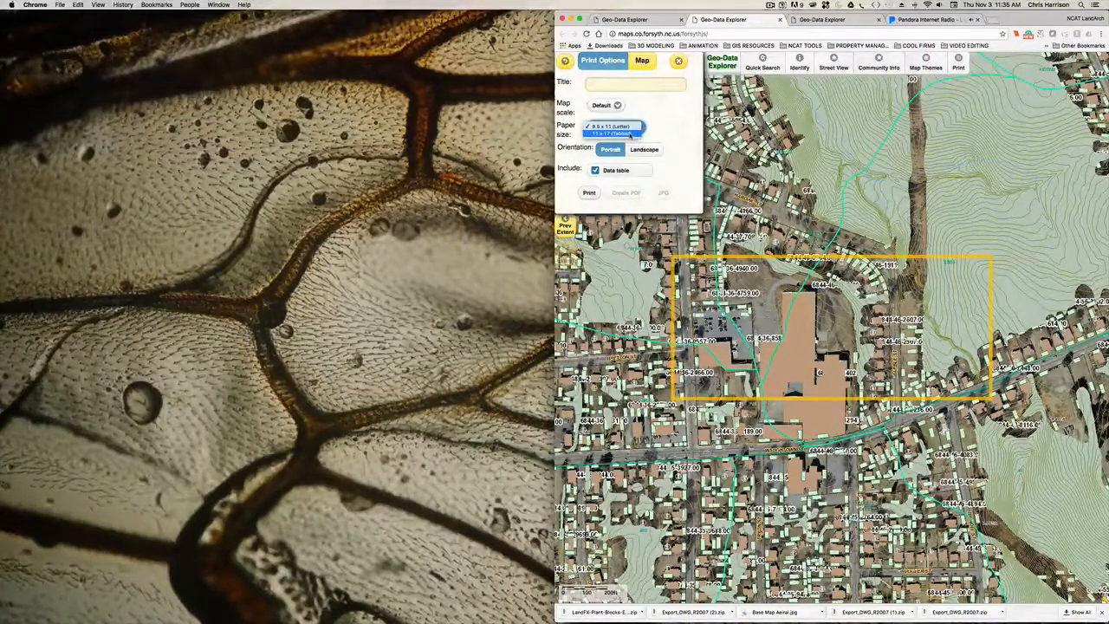
left_click(630, 133)
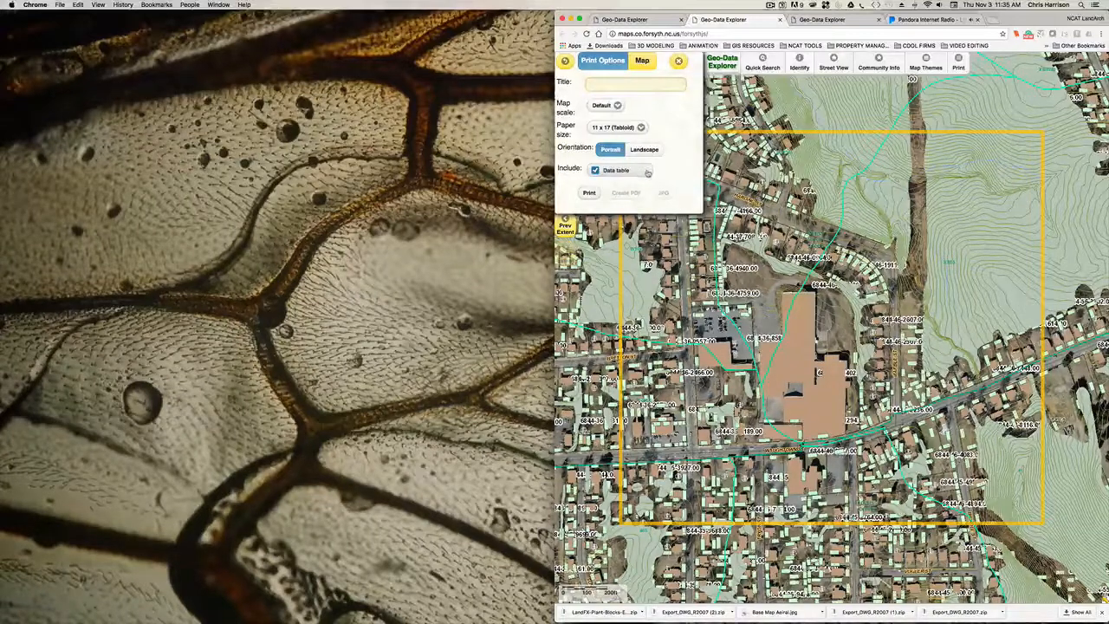
left_click(595, 171)
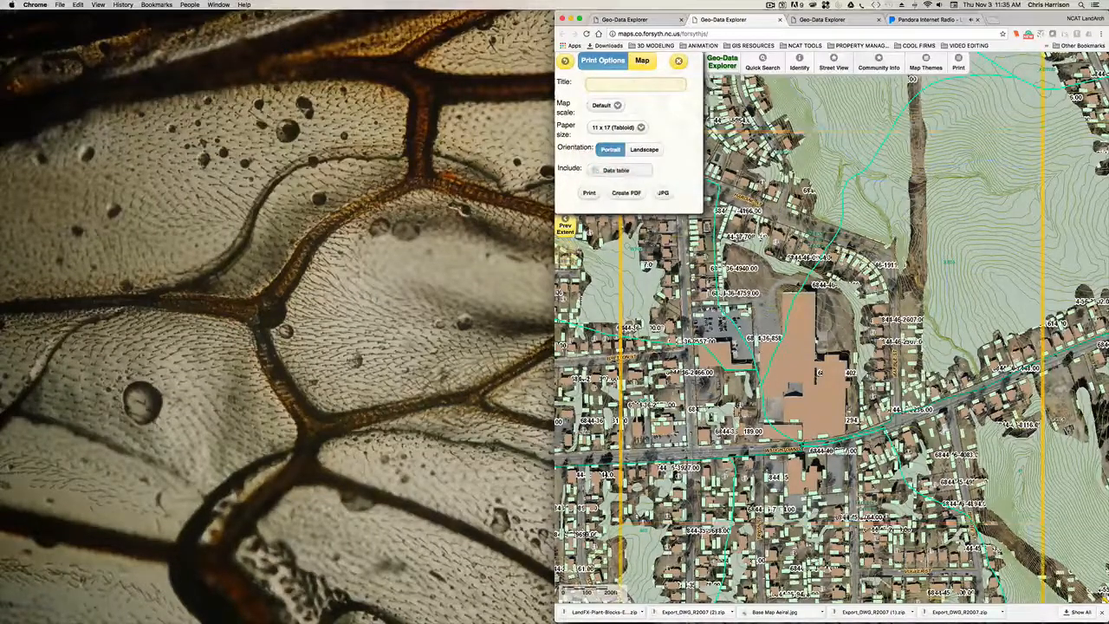
- Output a closer view of the Waughtown Street building as an 11 x 17 (Tabloid) portrait JPG without the data table
left_click_drag(792, 316, 808, 302)
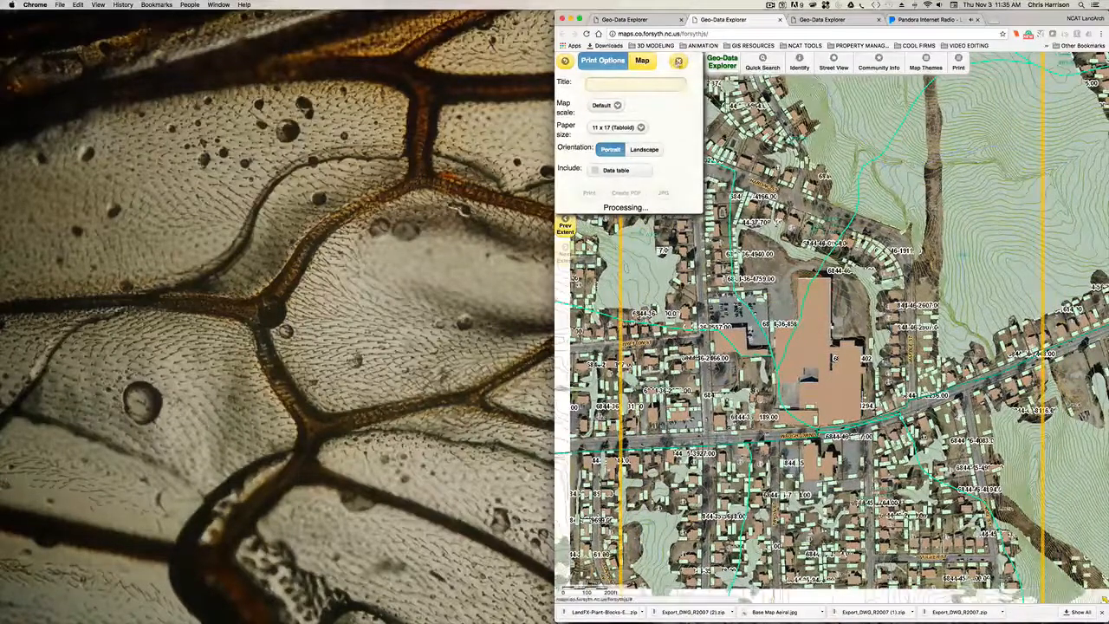
left_click(679, 61)
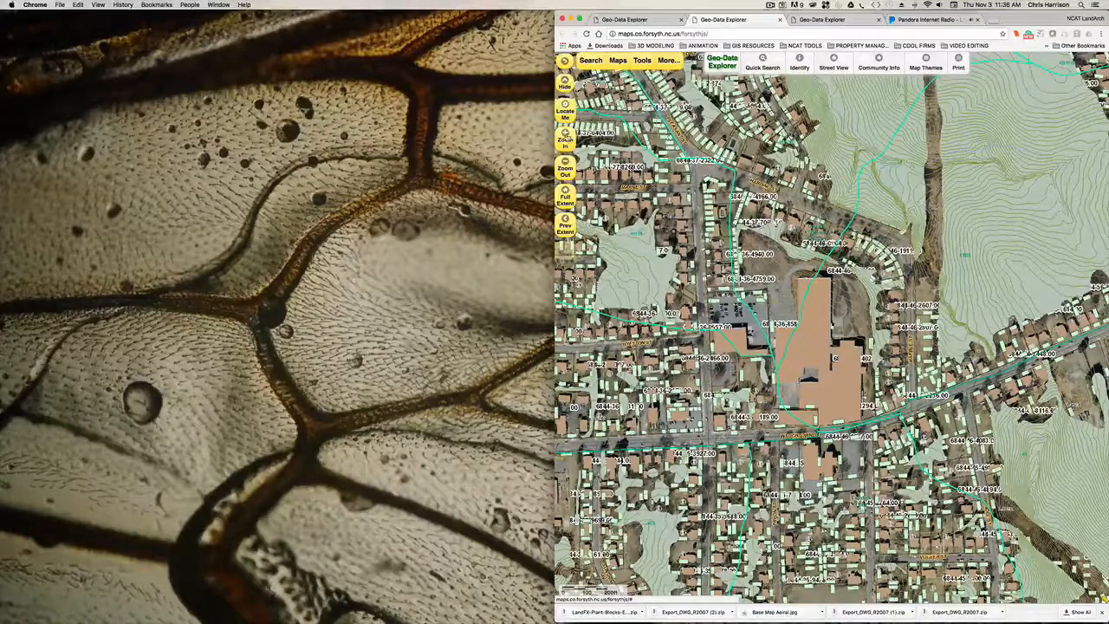
left_click(565, 133)
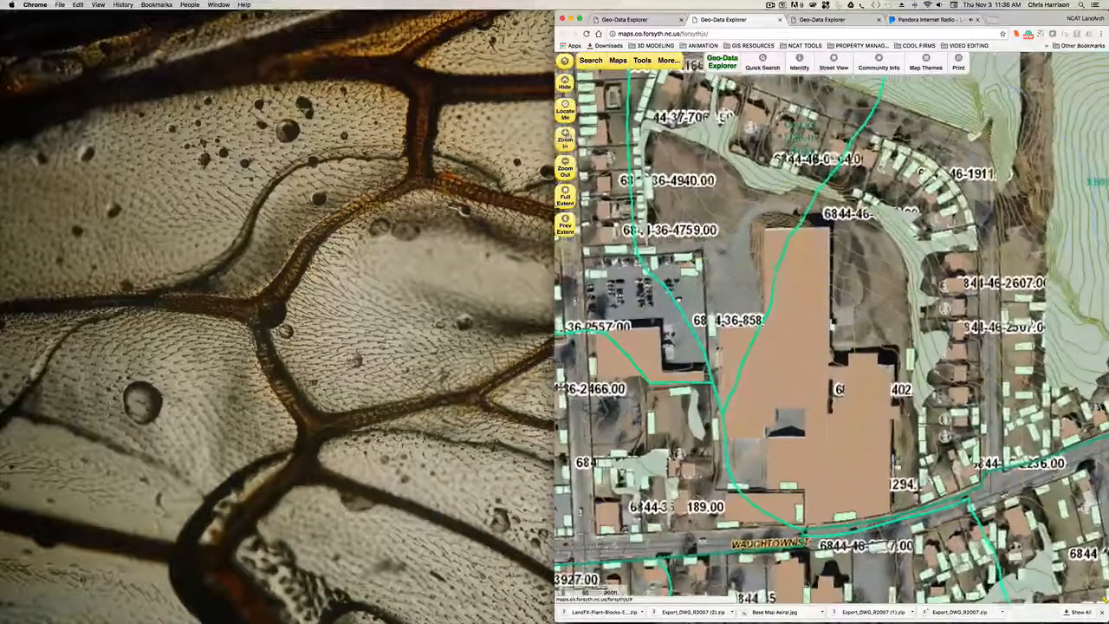
left_click_drag(771, 307, 785, 297)
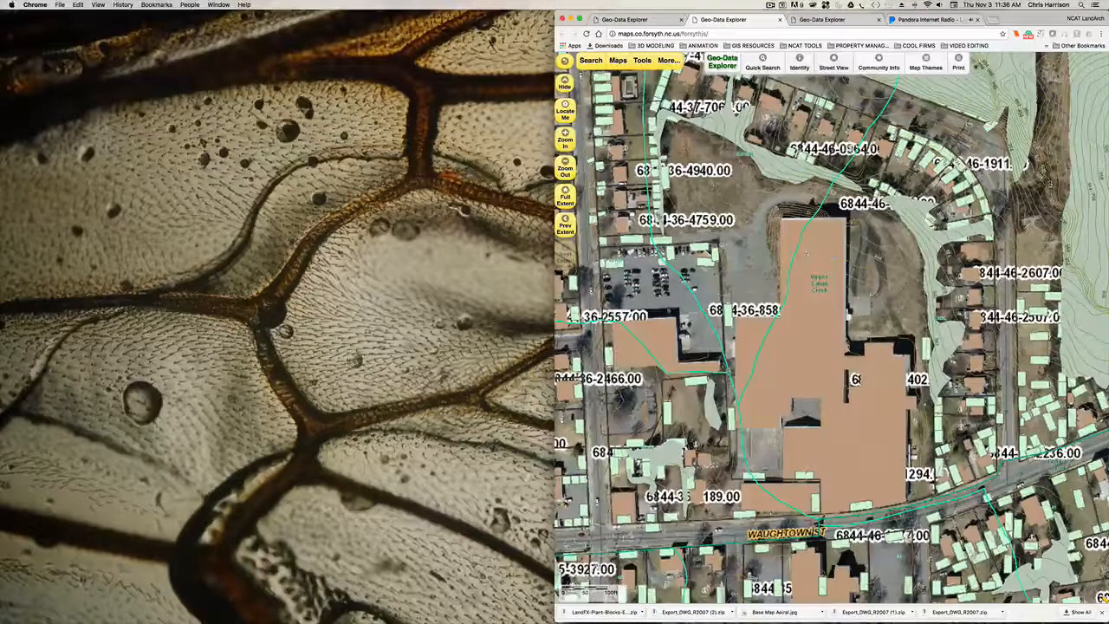
left_click(959, 63)
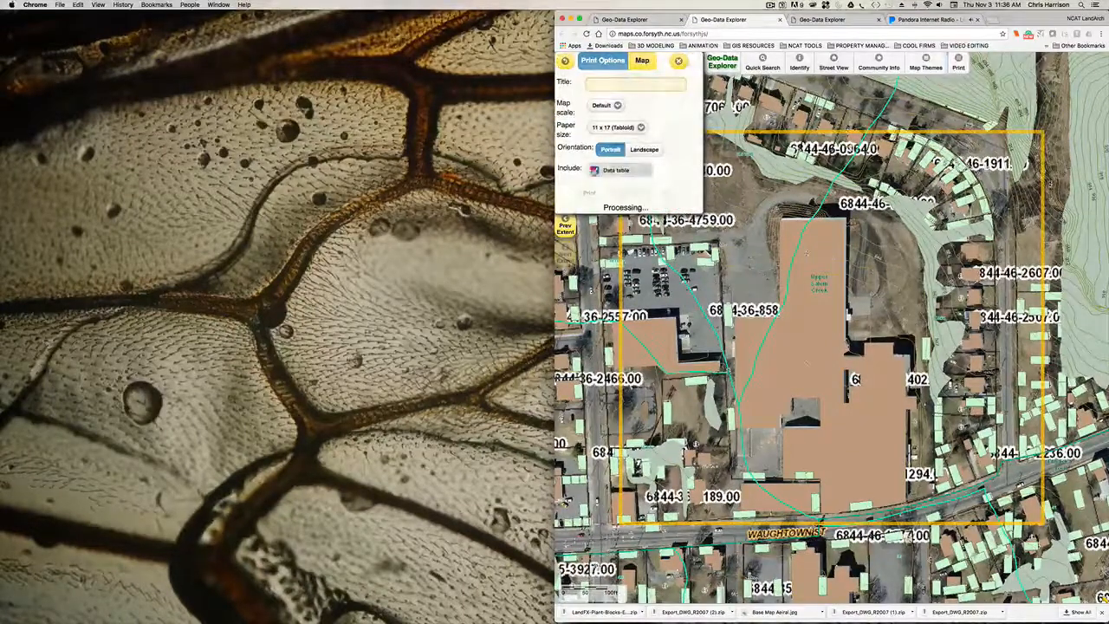
left_click(595, 170)
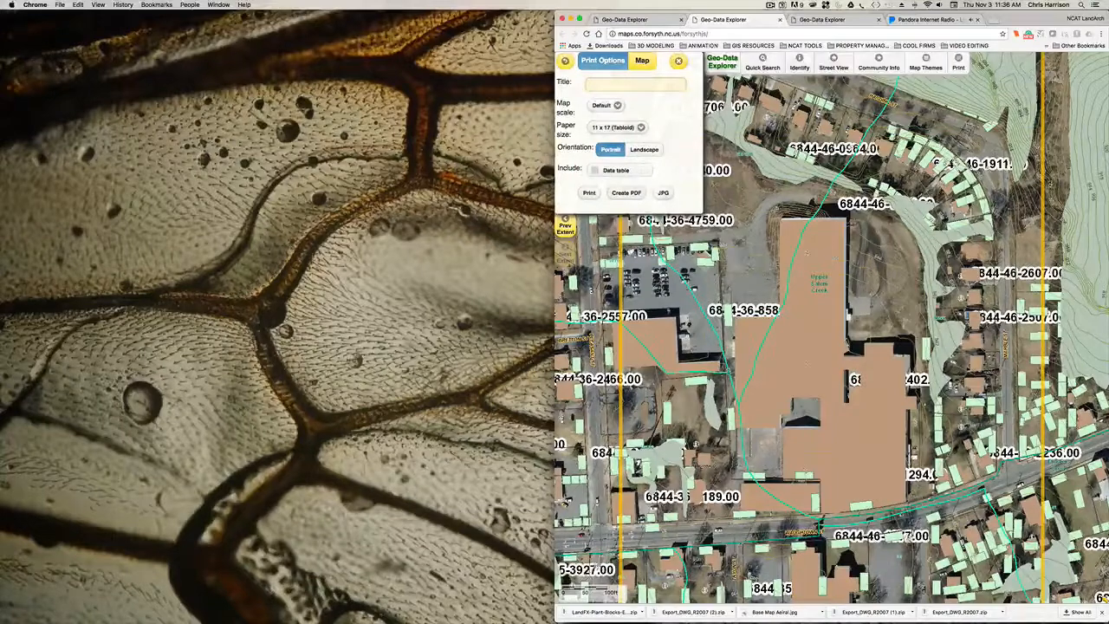
mouse_move(783, 339)
left_mouse_down()
mouse_move(792, 319)
mouse_move(841, 321)
mouse_move(840, 338)
left_mouse_up()
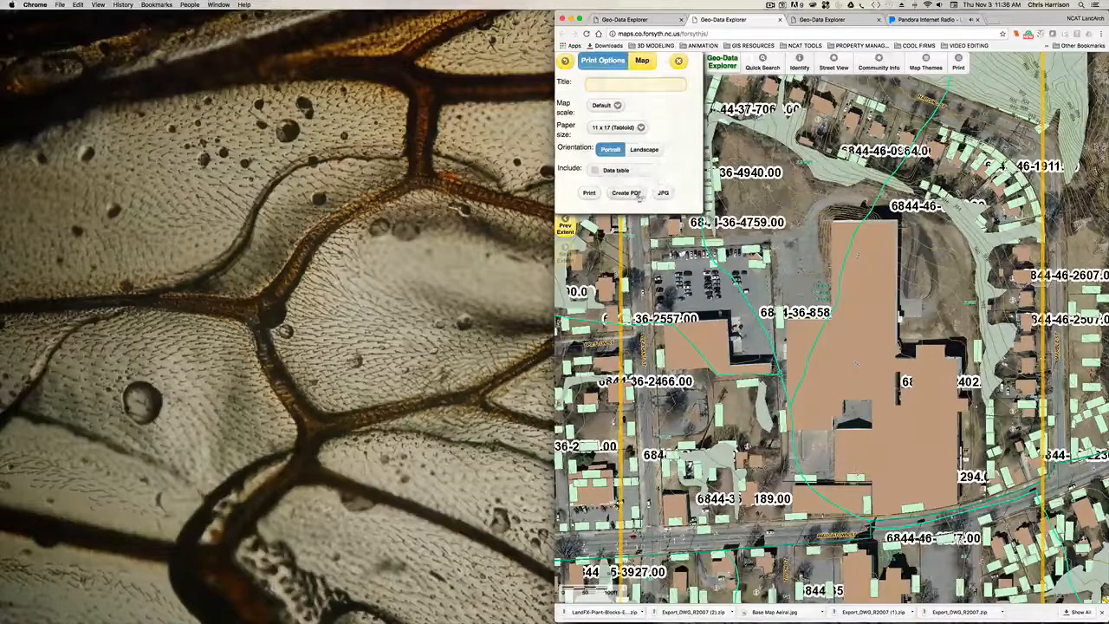
left_click(663, 192)
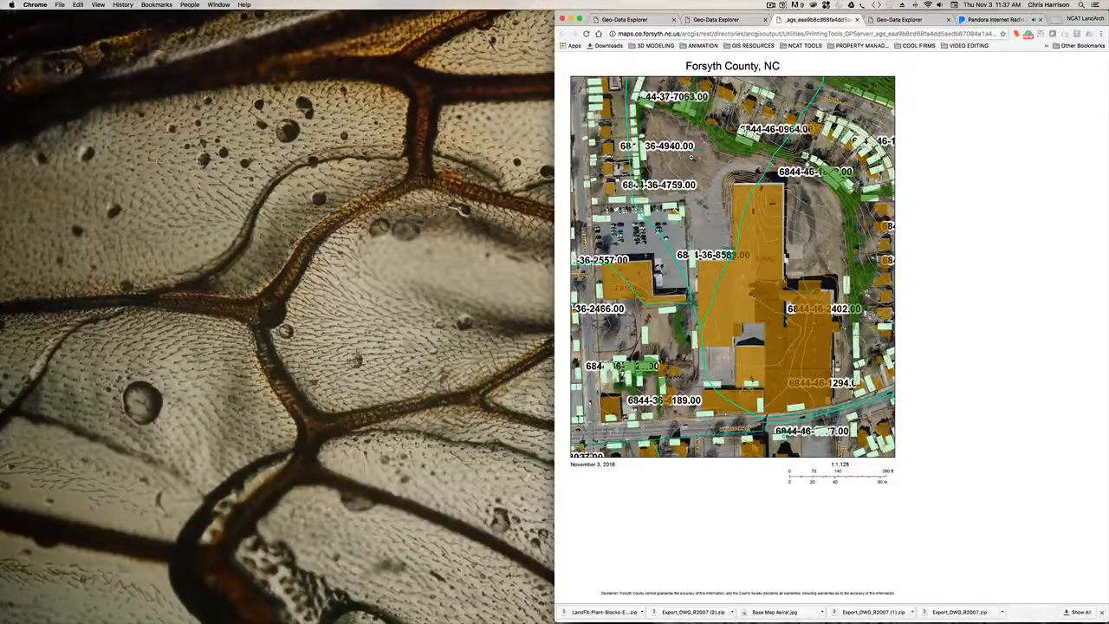
- Save the generated map image as a JPEG in the Waughtown St. project's 00-Site Imagery folder, and close the image and print options
left_click(898, 82)
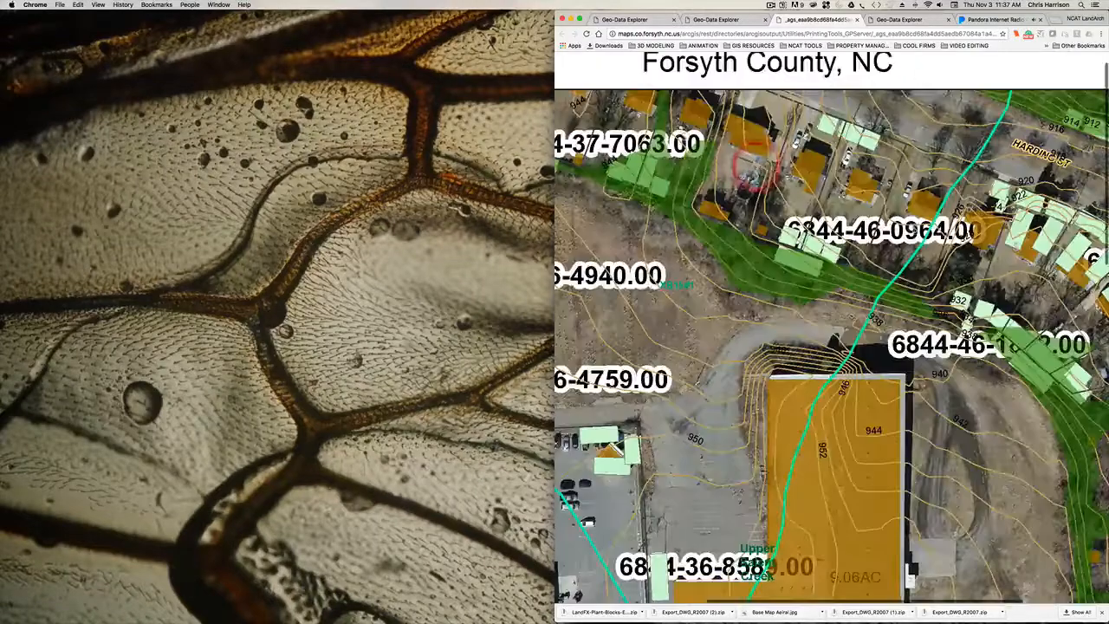
right_click(777, 186)
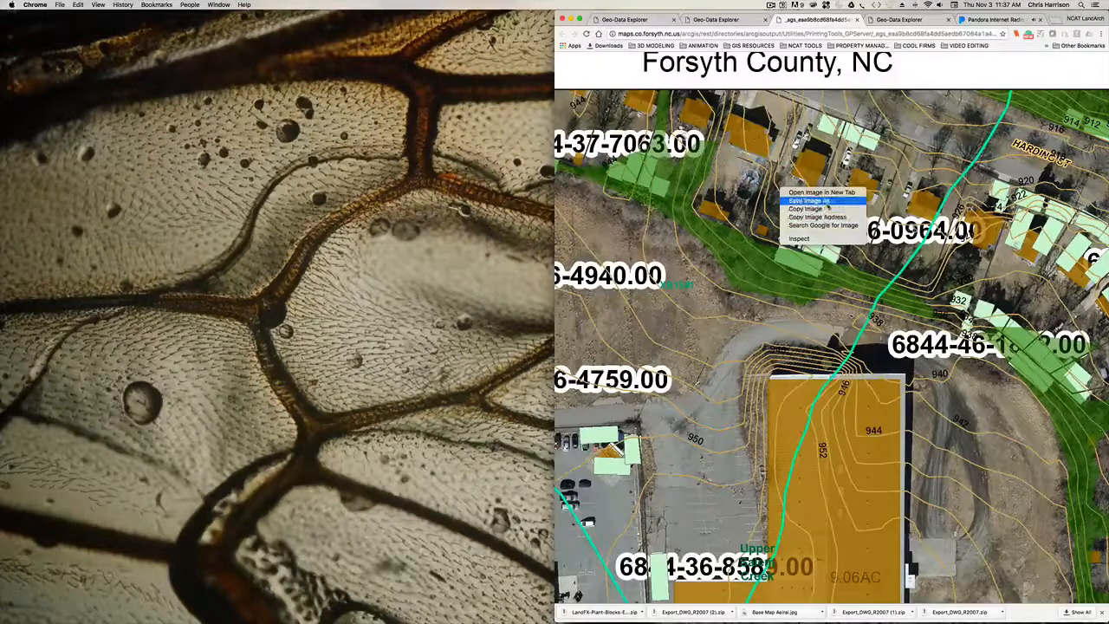
left_click(826, 201)
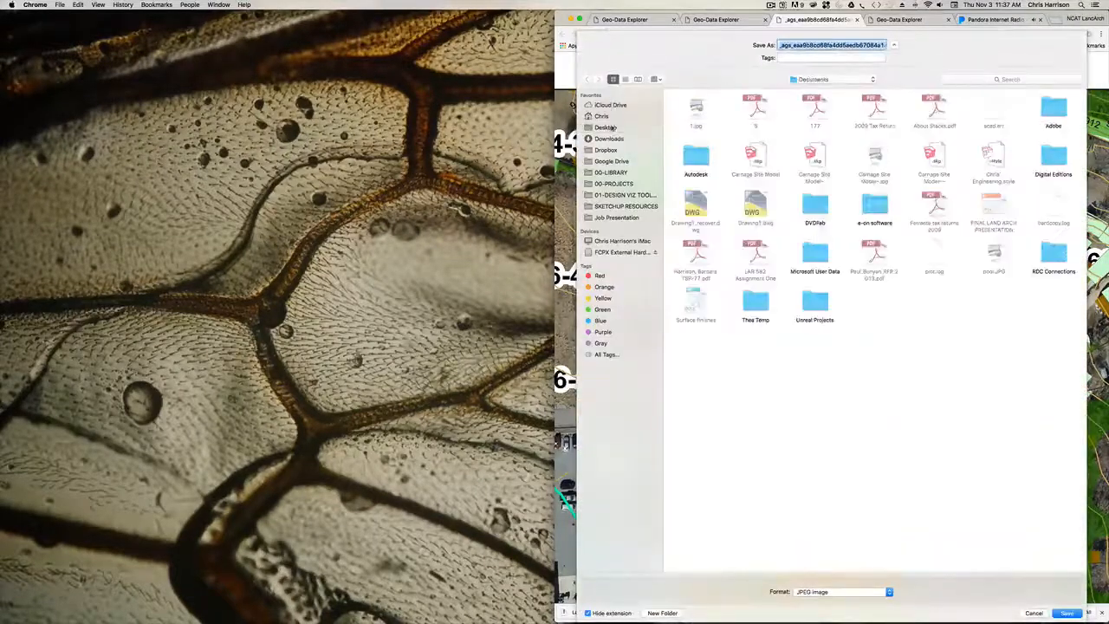
left_click(607, 127)
double_click(695, 110)
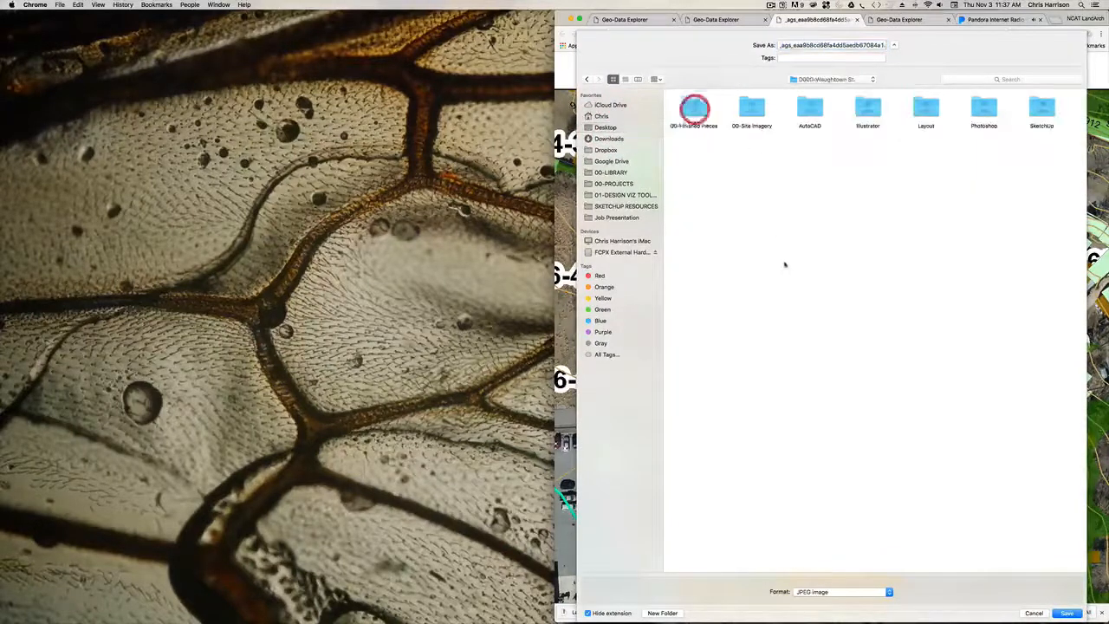
double_click(752, 110)
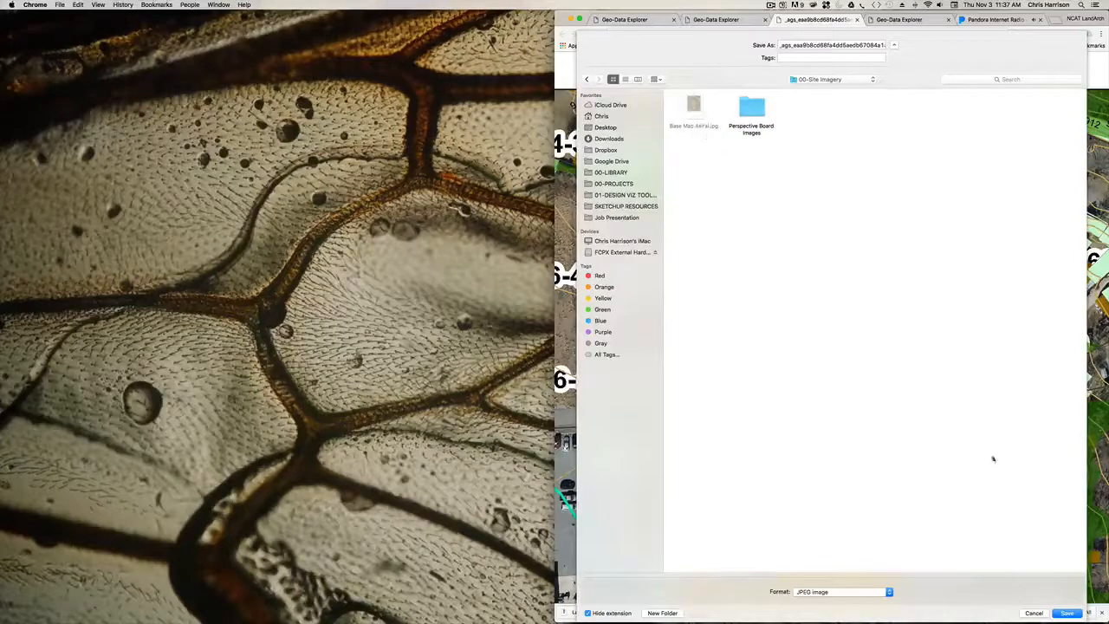
left_click(1067, 613)
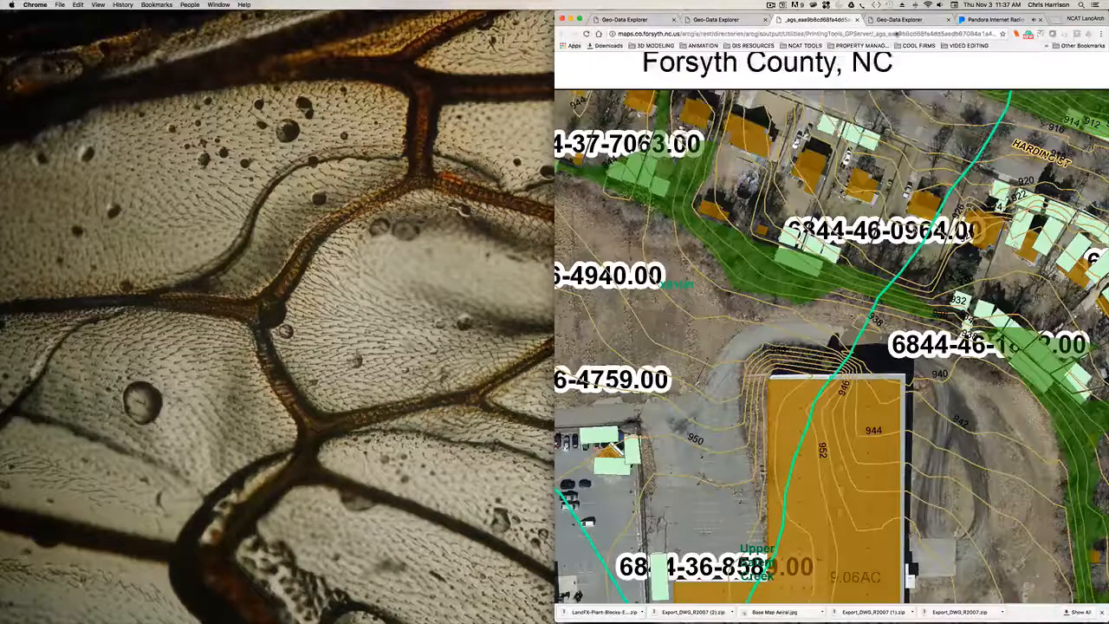
left_click(857, 19)
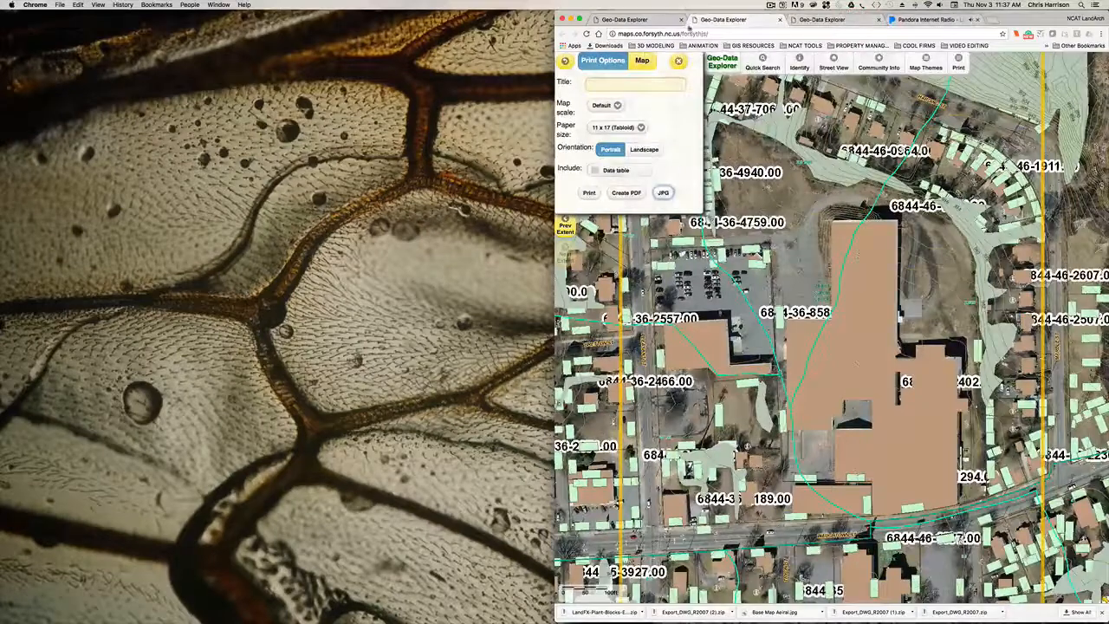
left_click(679, 61)
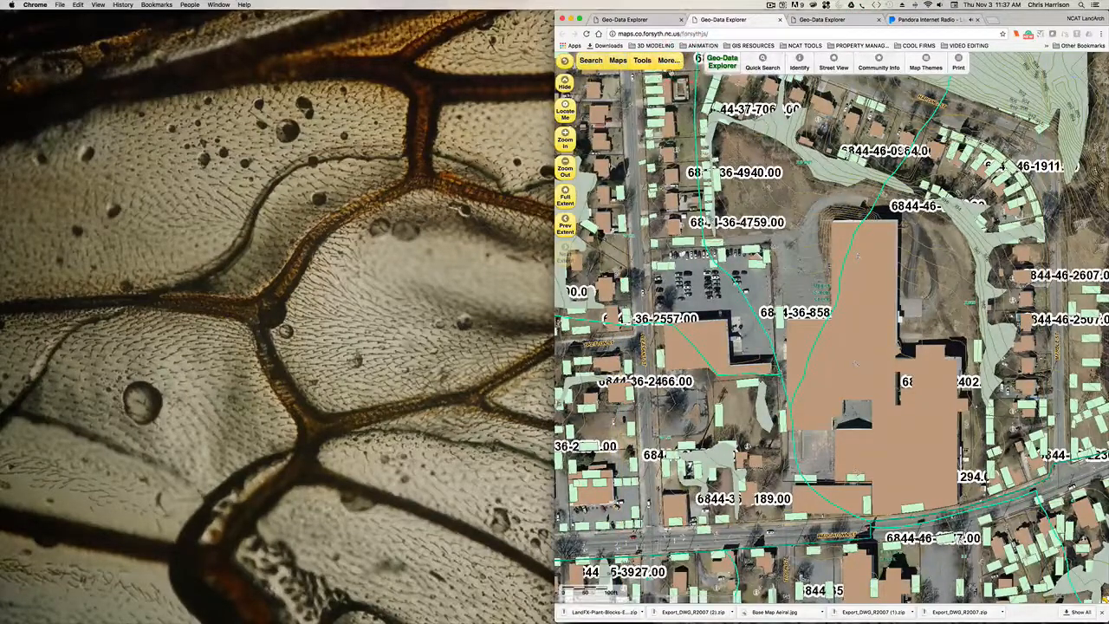
left_click(639, 61)
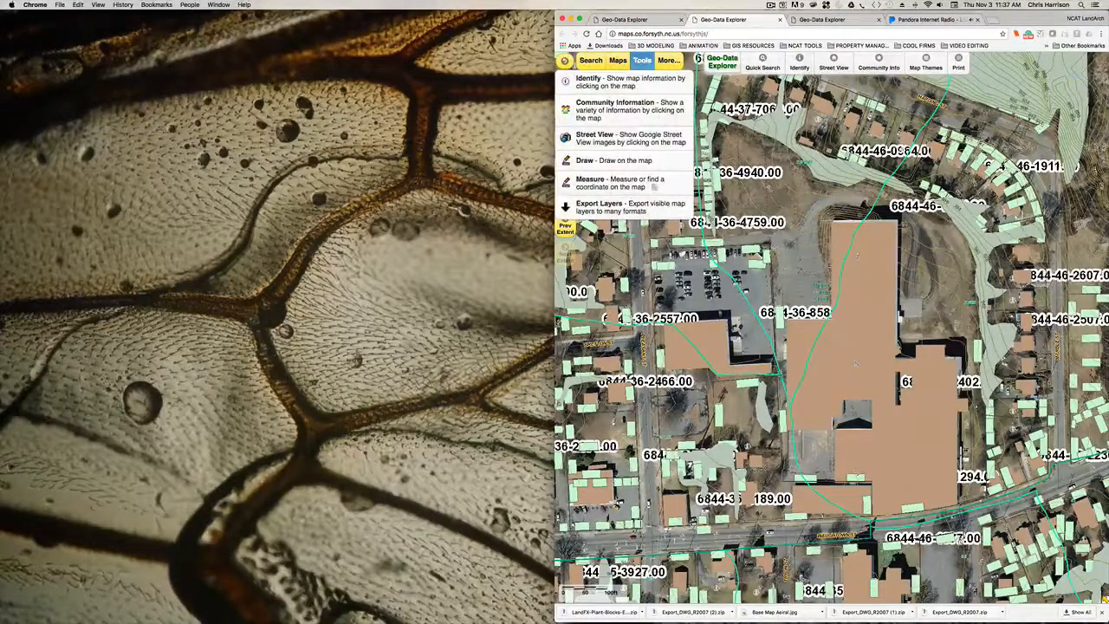
left_click(652, 209)
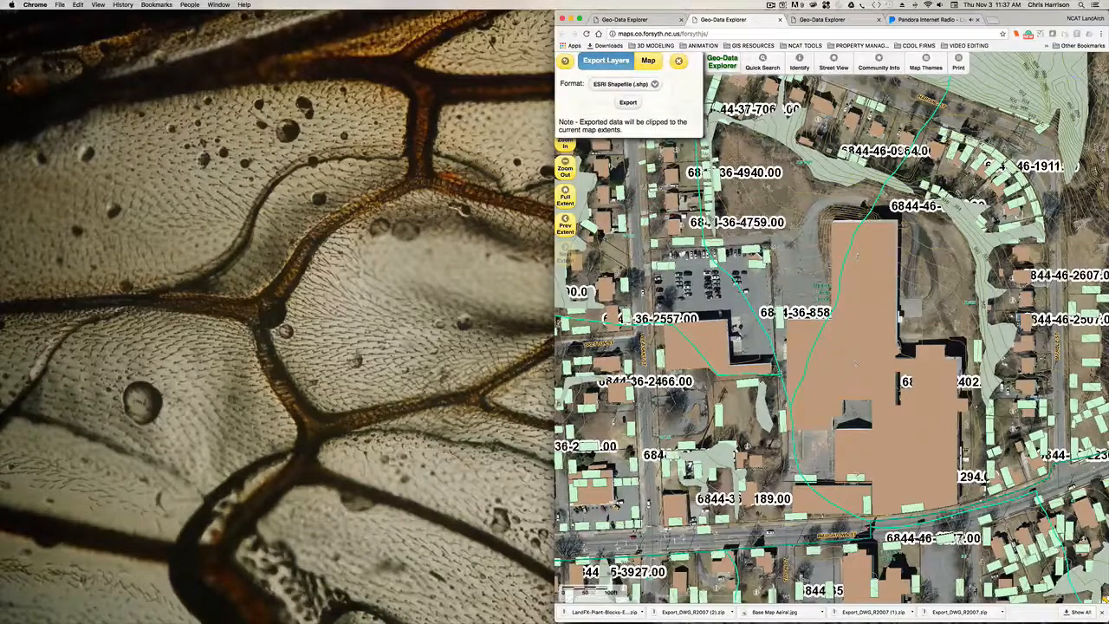
left_click(679, 62)
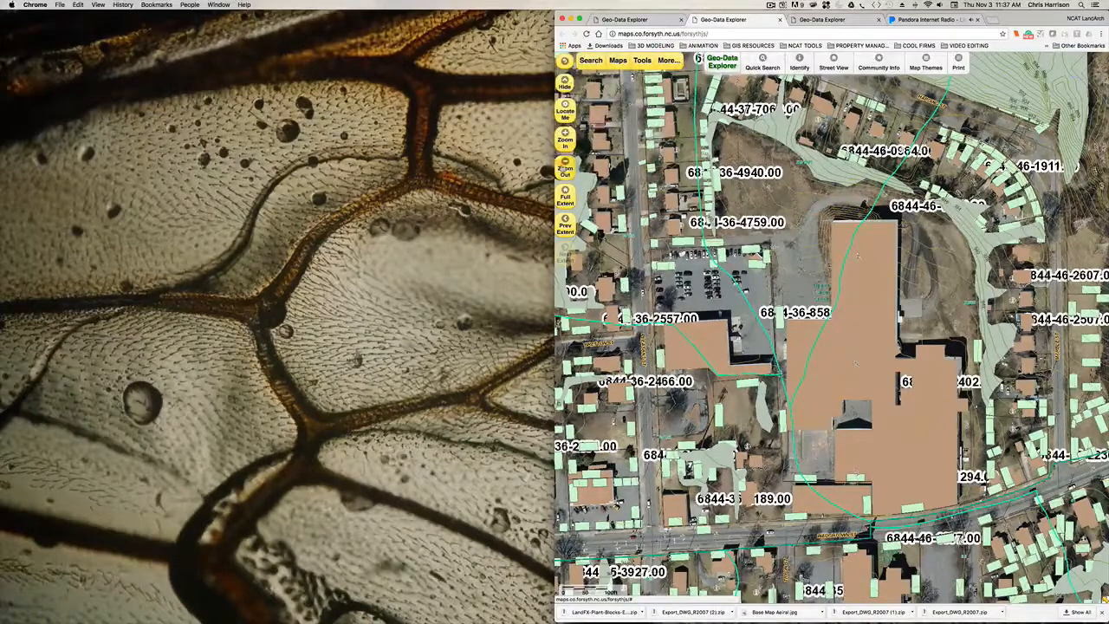
- Export the visible map layers of the site and its surrounding neighbourhood in AutoCAD R2007 (.dwg) format
left_click(566, 167)
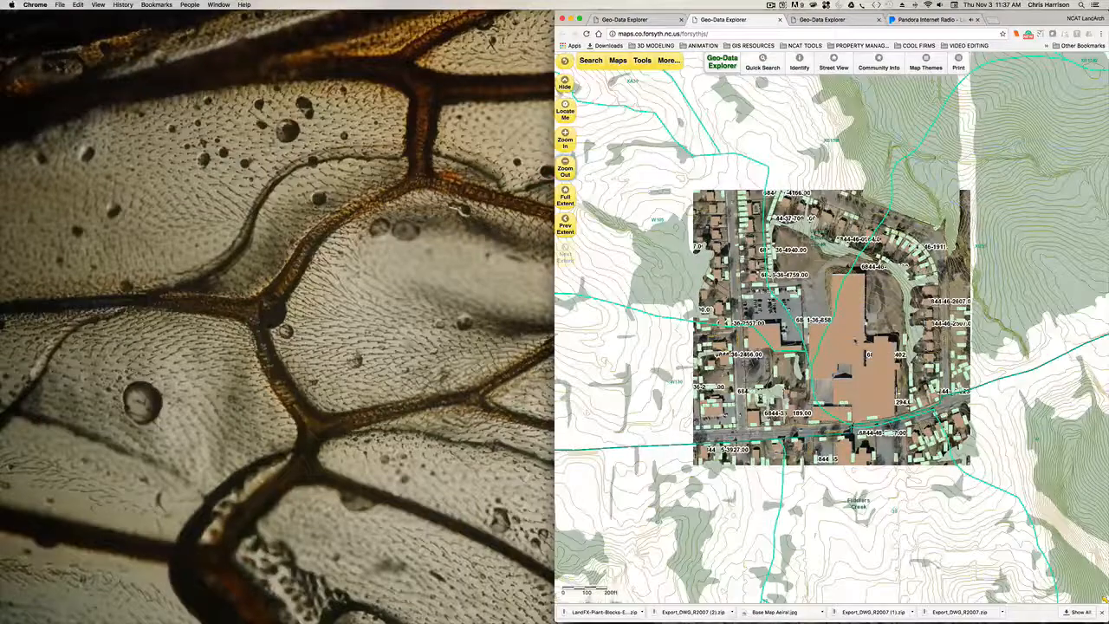
left_click_drag(853, 343, 804, 352)
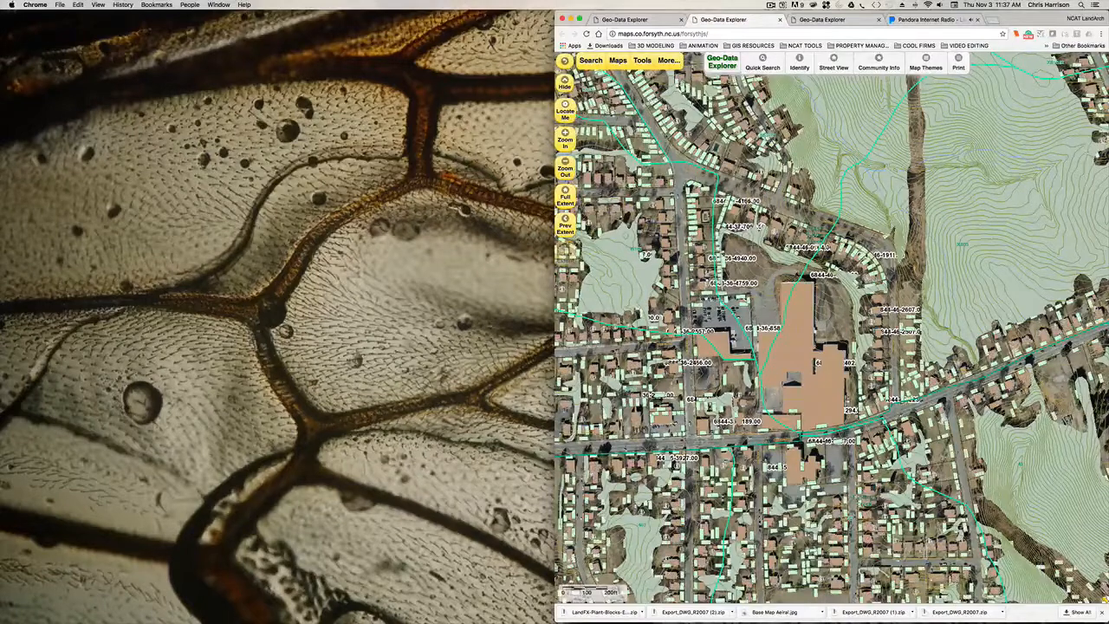
left_click_drag(820, 374, 820, 378)
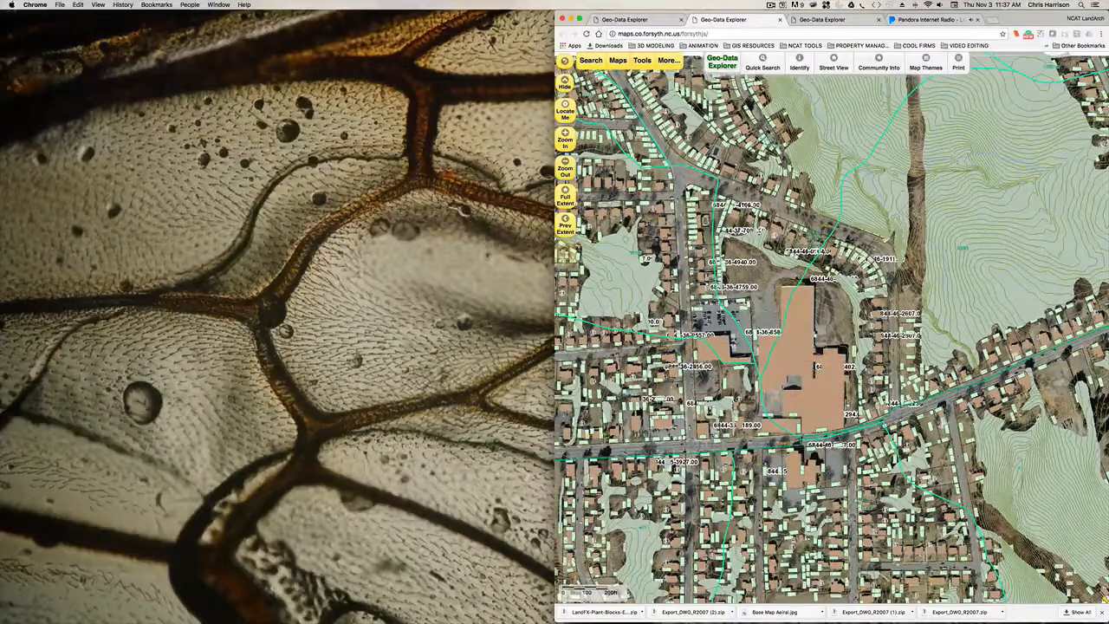
left_click(642, 60)
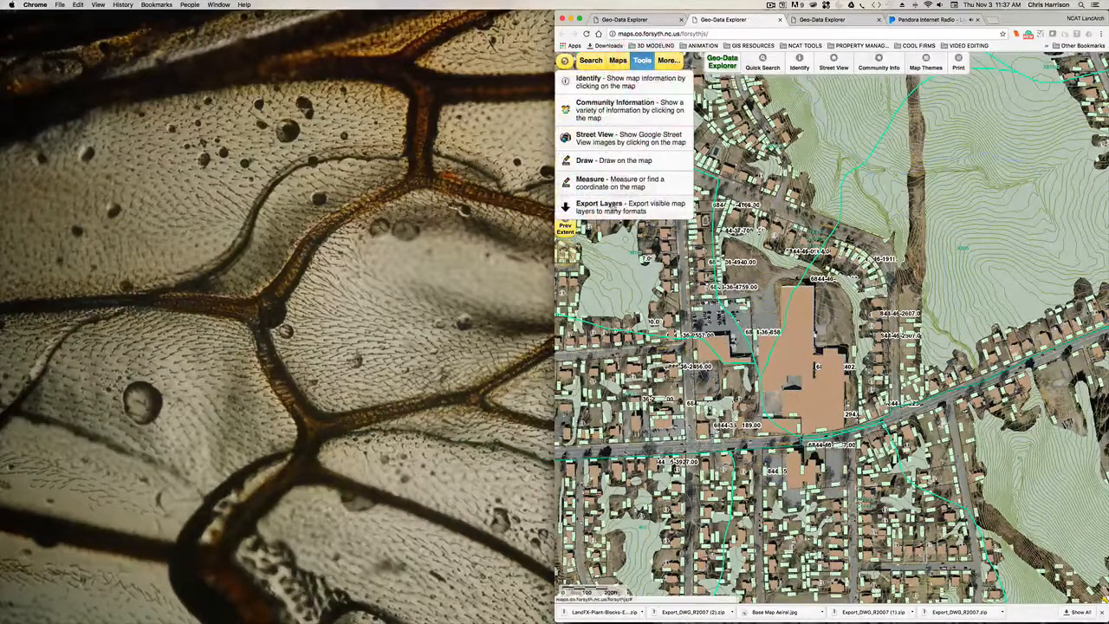
left_click(612, 204)
left_click(655, 84)
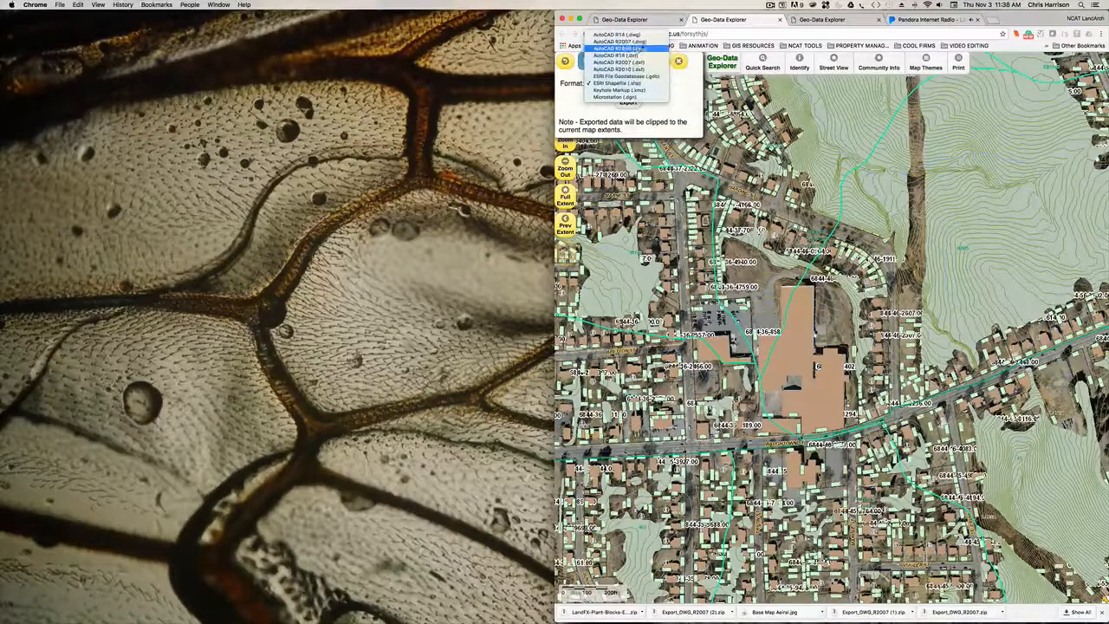
left_click(642, 45)
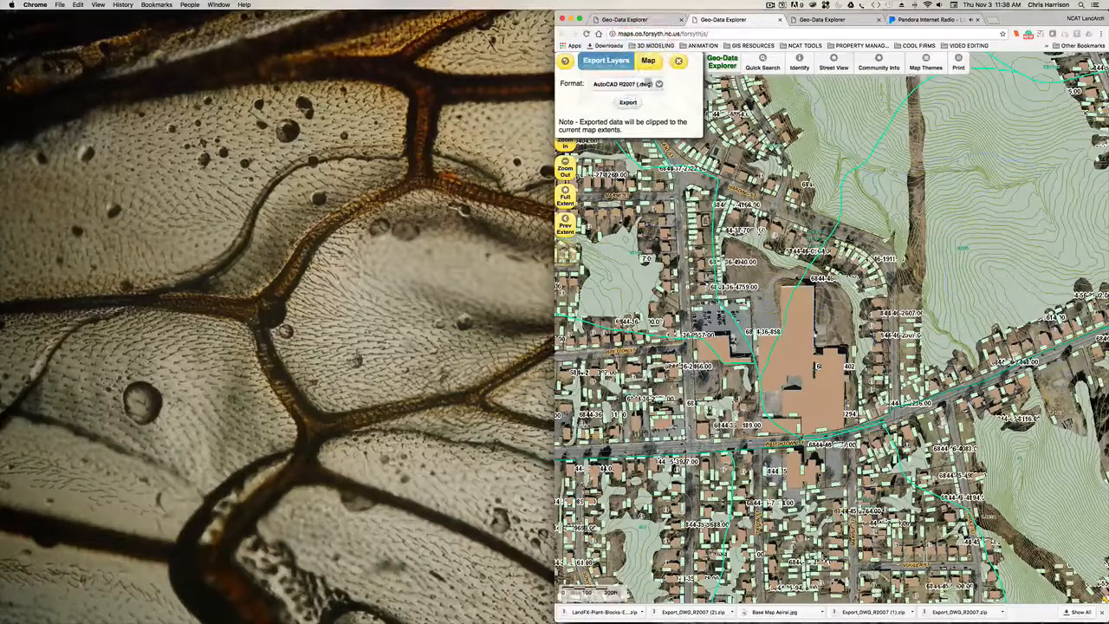
left_click(663, 84)
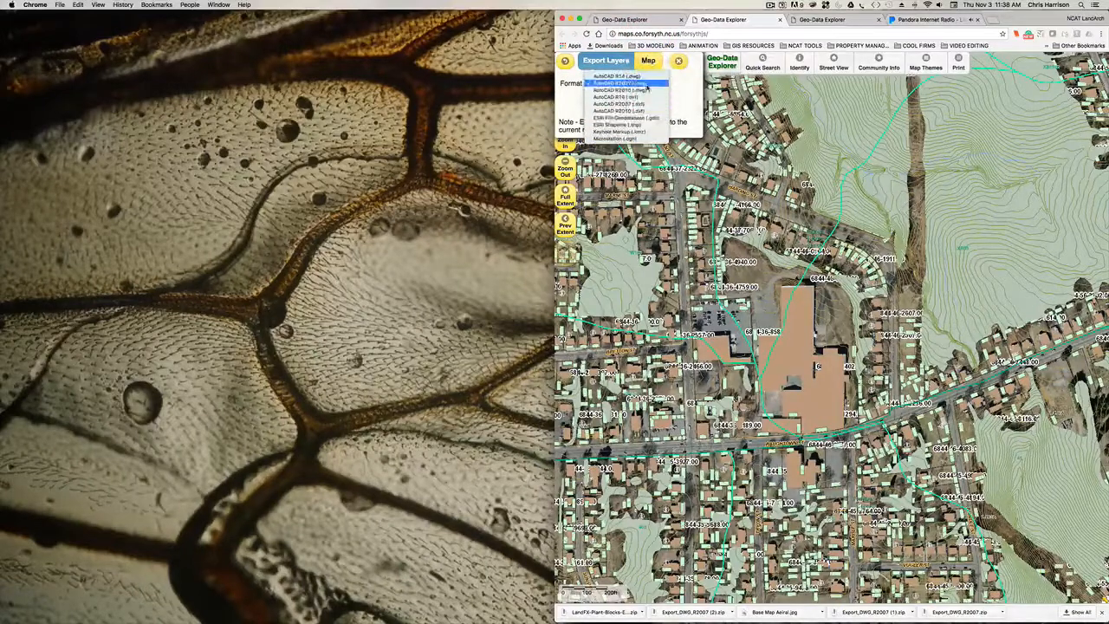
left_click(647, 84)
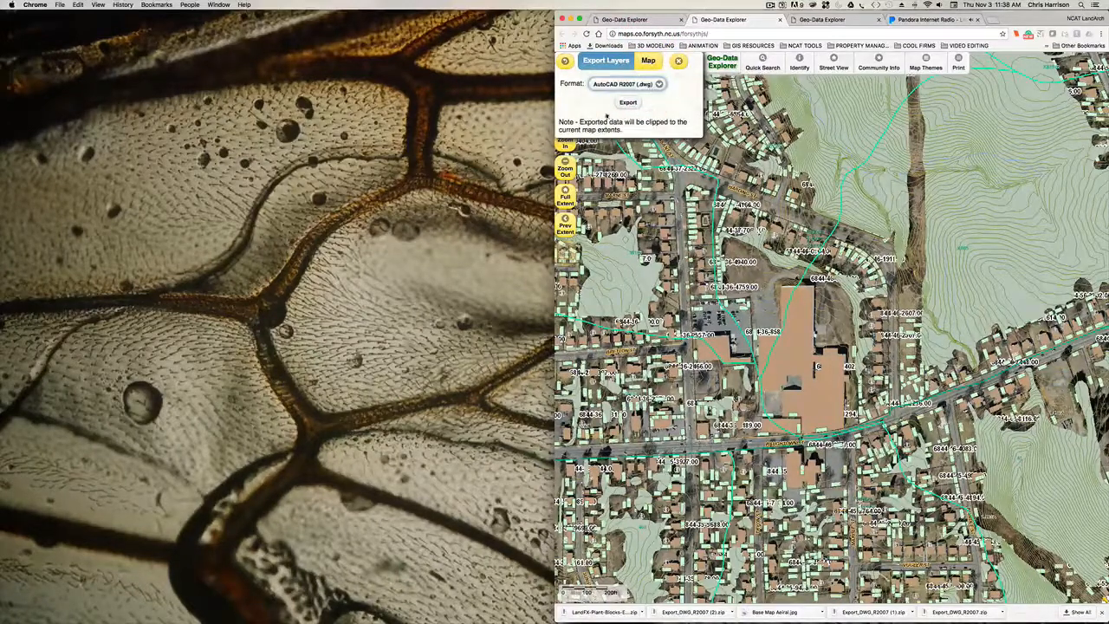
left_click(631, 103)
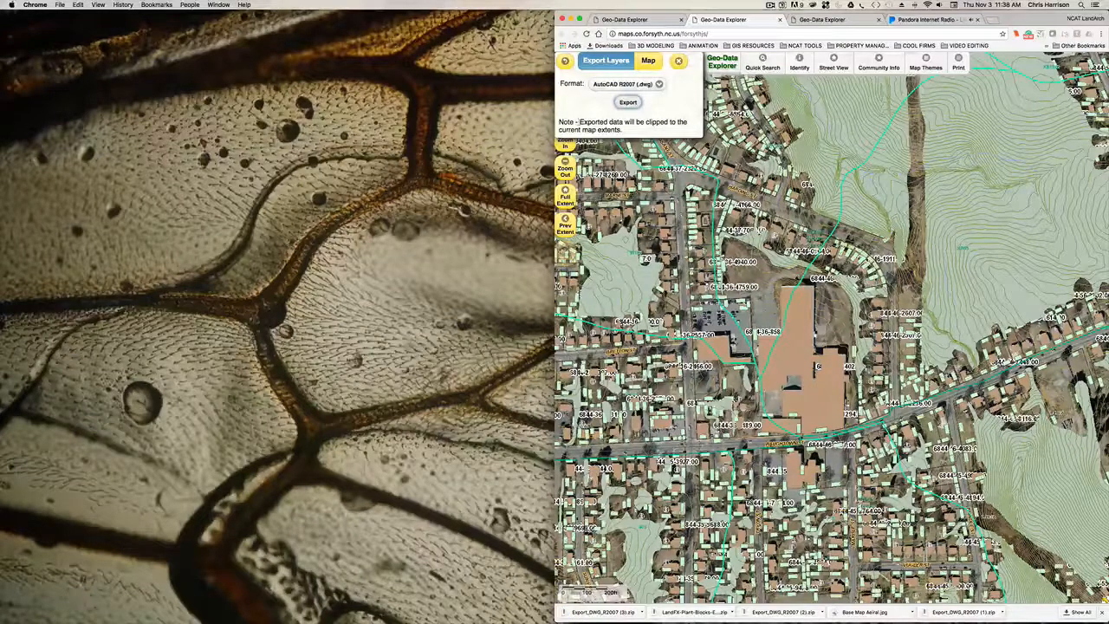
- Unpack the downloaded Export_DWG_R2007 (3) archive and open its Export.dwg in AutoCAD, choosing to continue opening the foreign DWG file
left_click(607, 612)
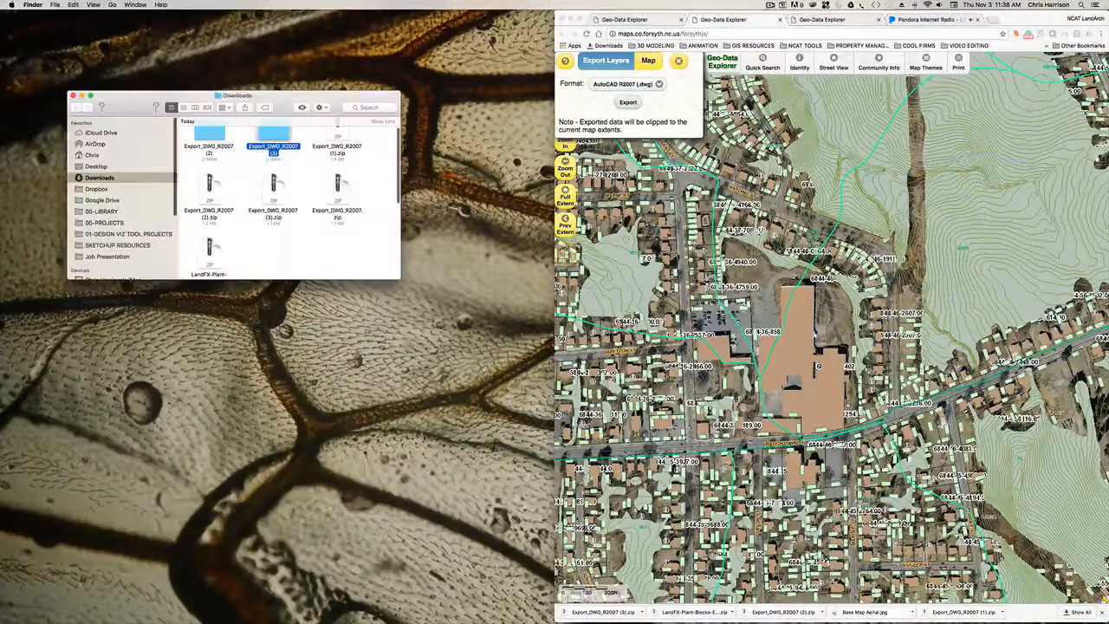
double_click(278, 141)
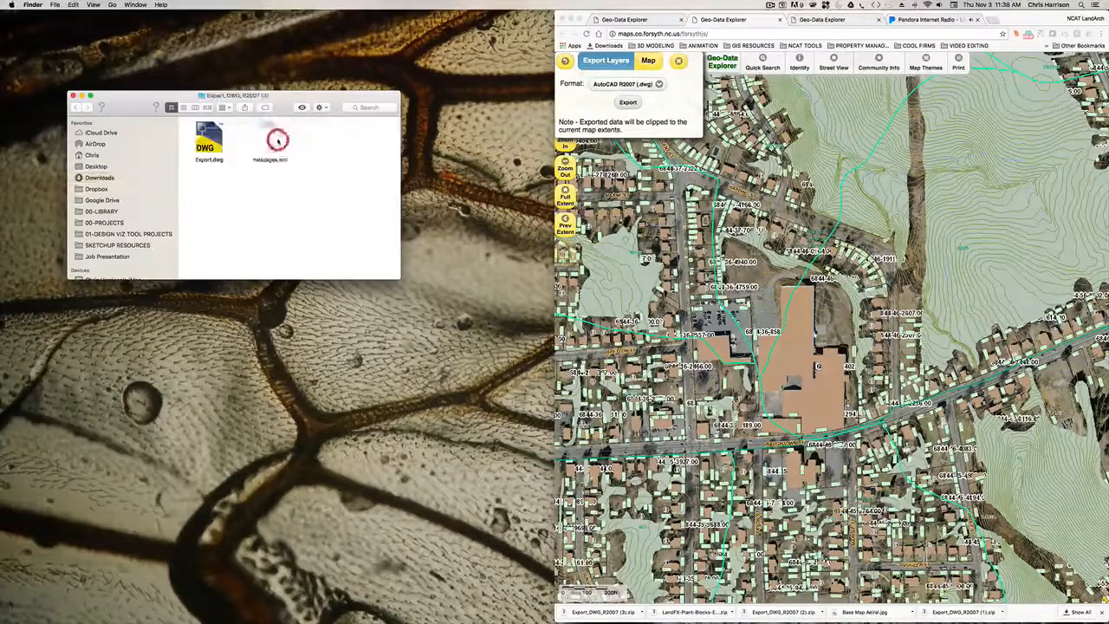
left_click(215, 137)
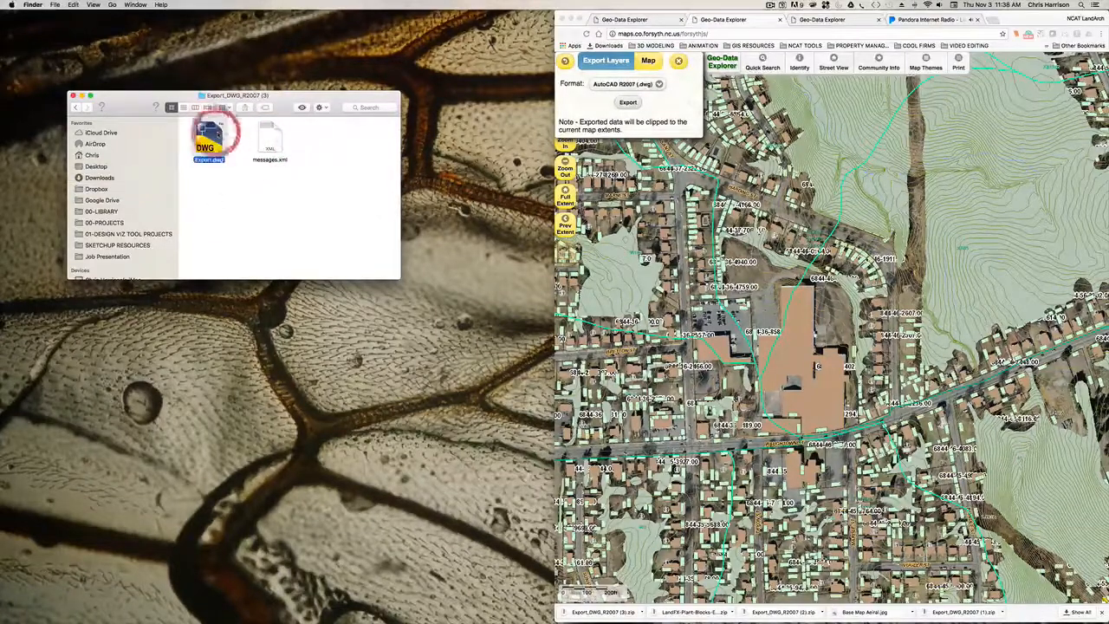
left_click(216, 137)
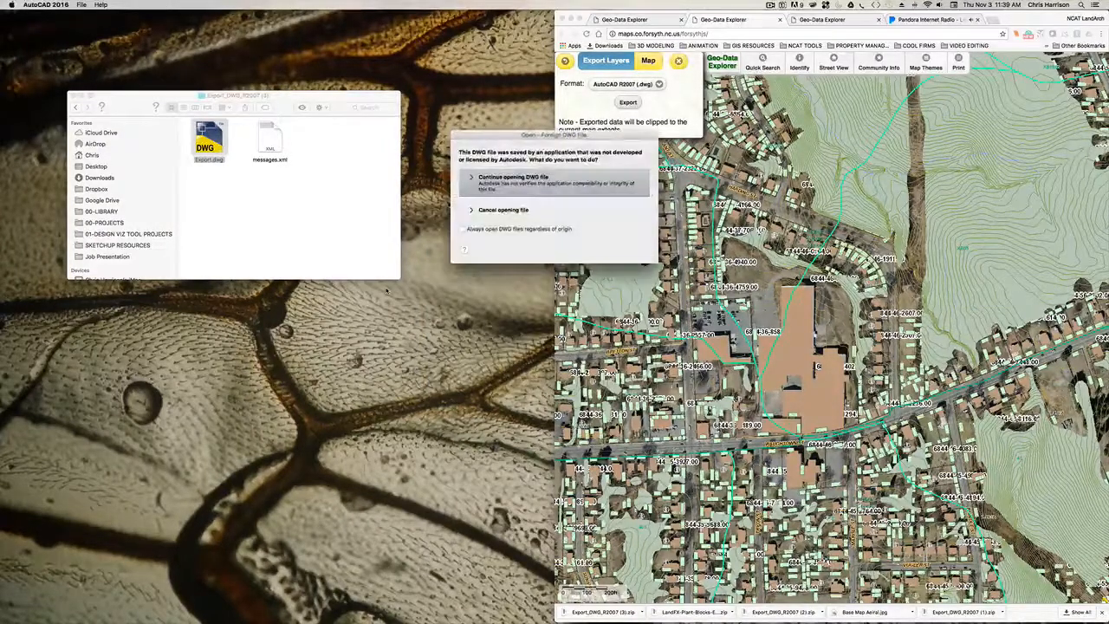
left_click(546, 182)
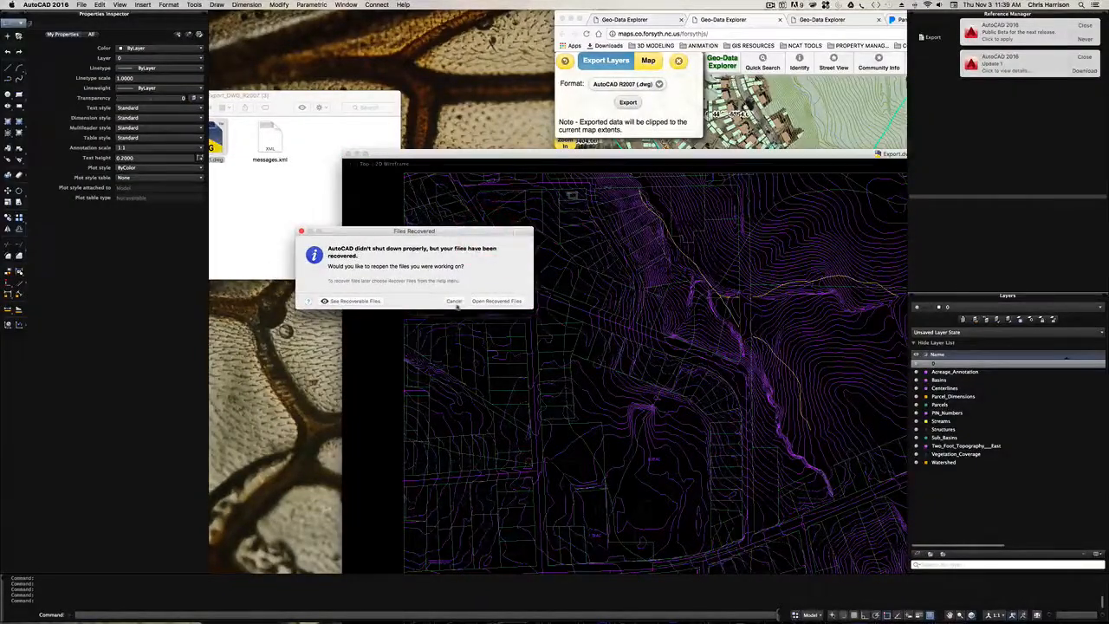
- Decline reopening recovered files, acknowledge the Google Drive notice and return to the Finder folder containing Export.dwg
left_click(455, 301)
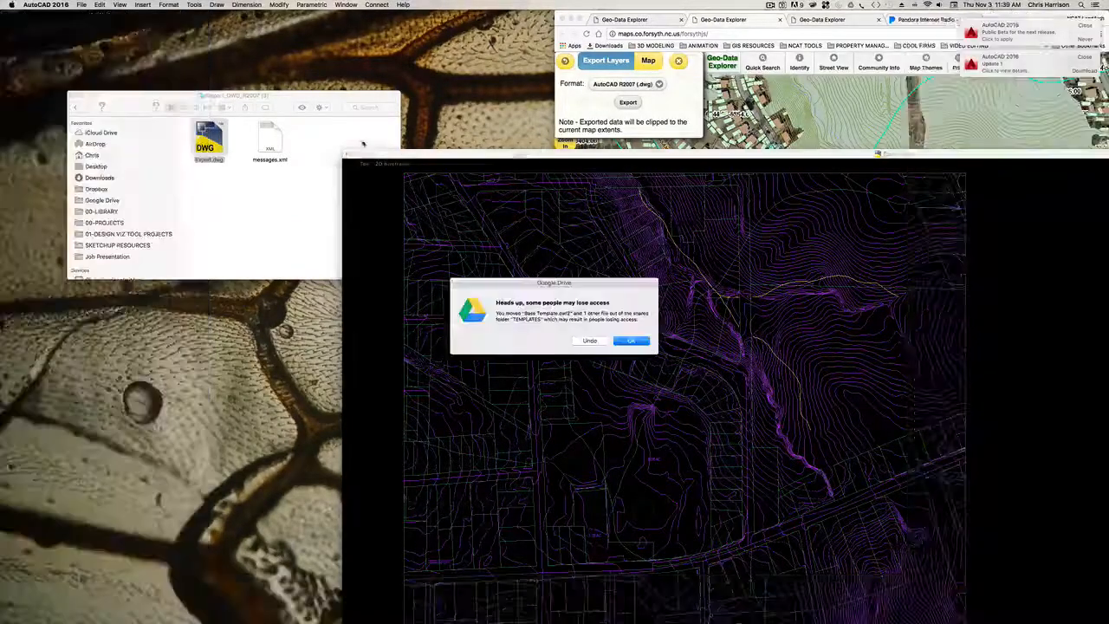
left_click(633, 341)
left_click(316, 95)
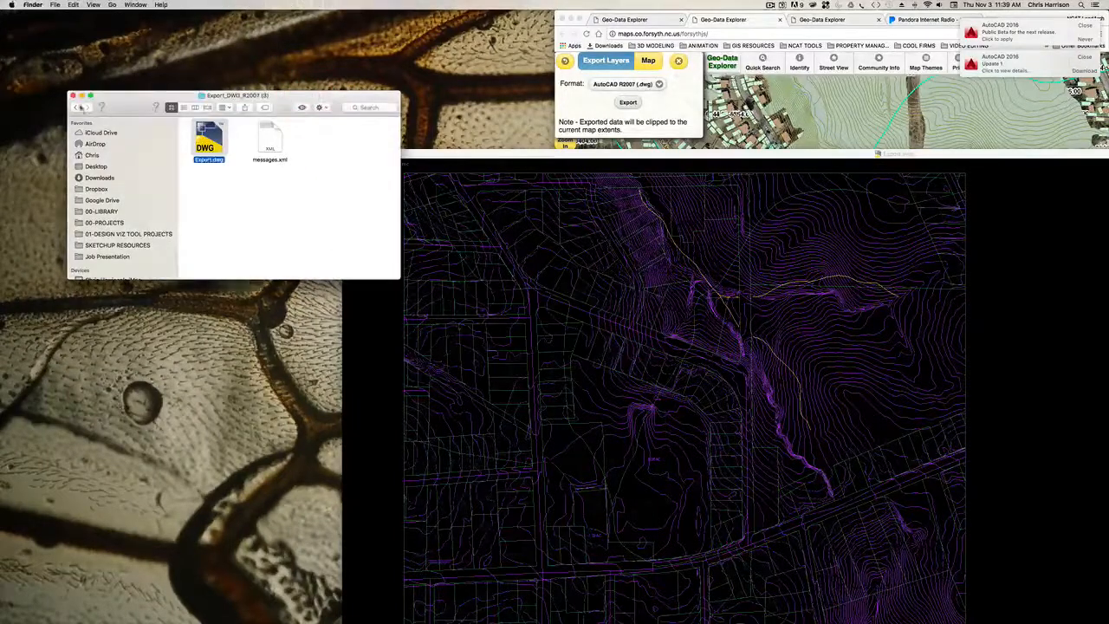
- Close the Finder window, switch to AutoCAD and enlarge the Export.dwg drawing window to fill the workspace
left_click(75, 97)
left_click(374, 155)
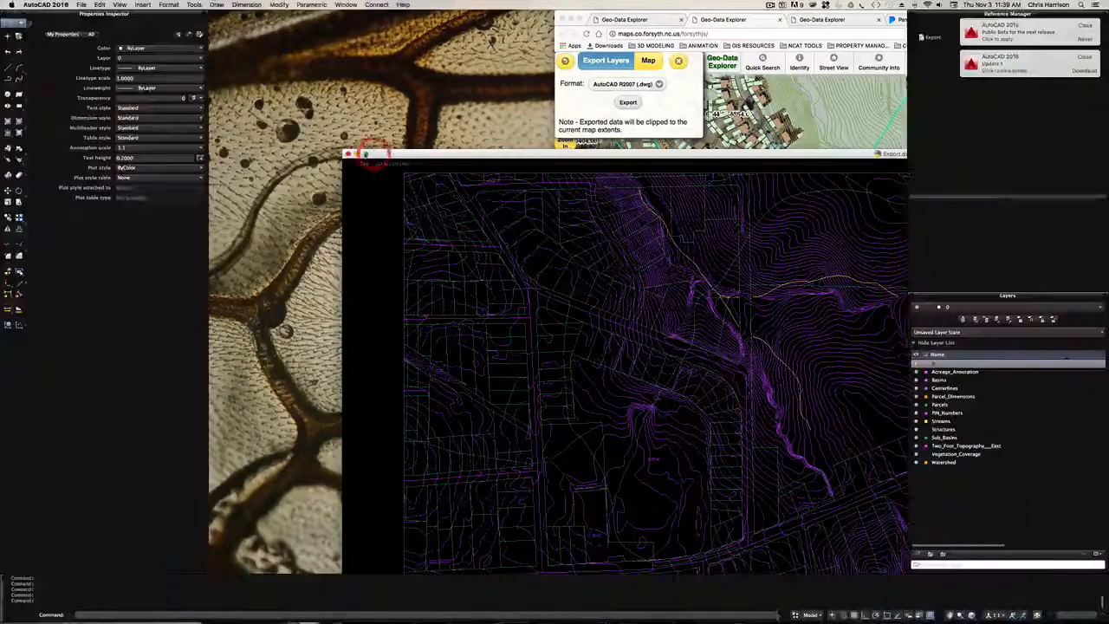
left_click(364, 153)
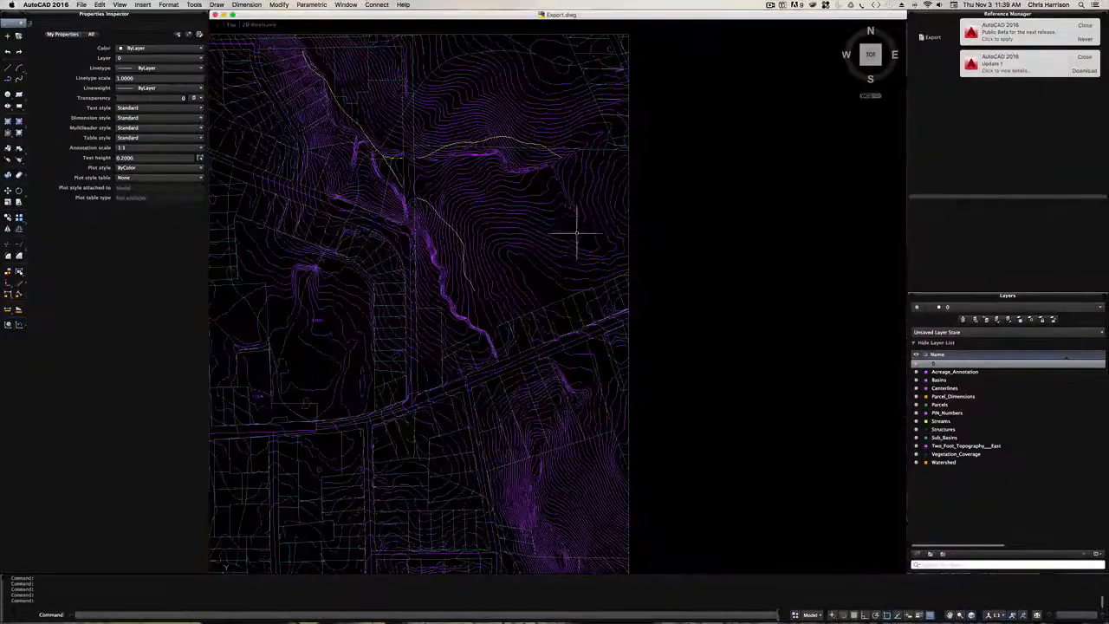
- Identify the layer of the large building outline on the site and set the Structures layer's colour to White
scroll(589, 232, "down", 3)
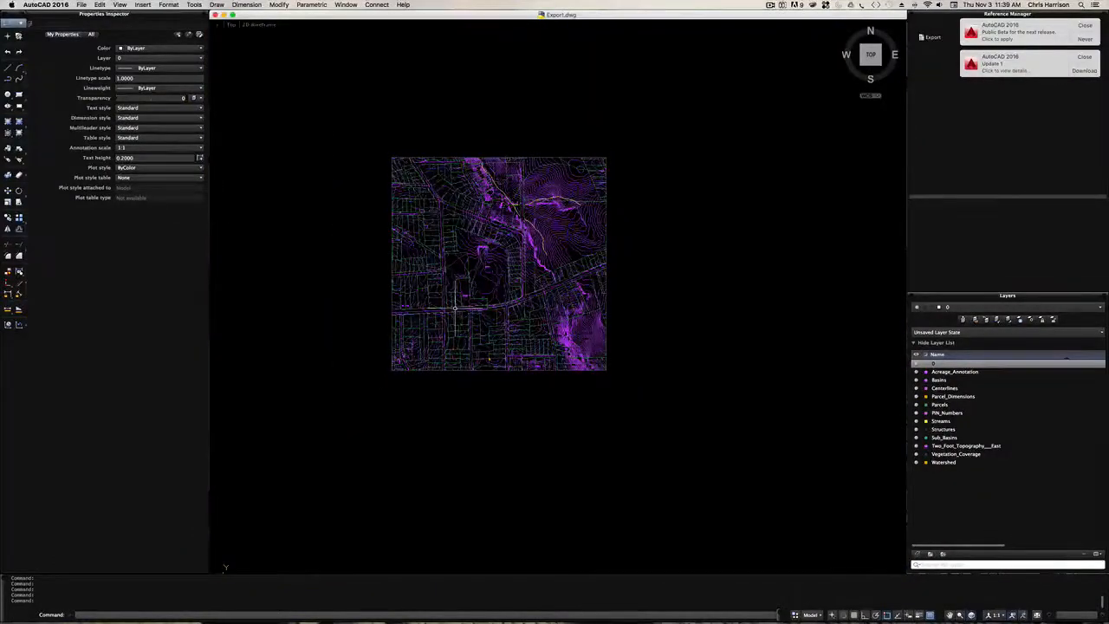
scroll(459, 308, "up", 3)
scroll(481, 283, "up", 3)
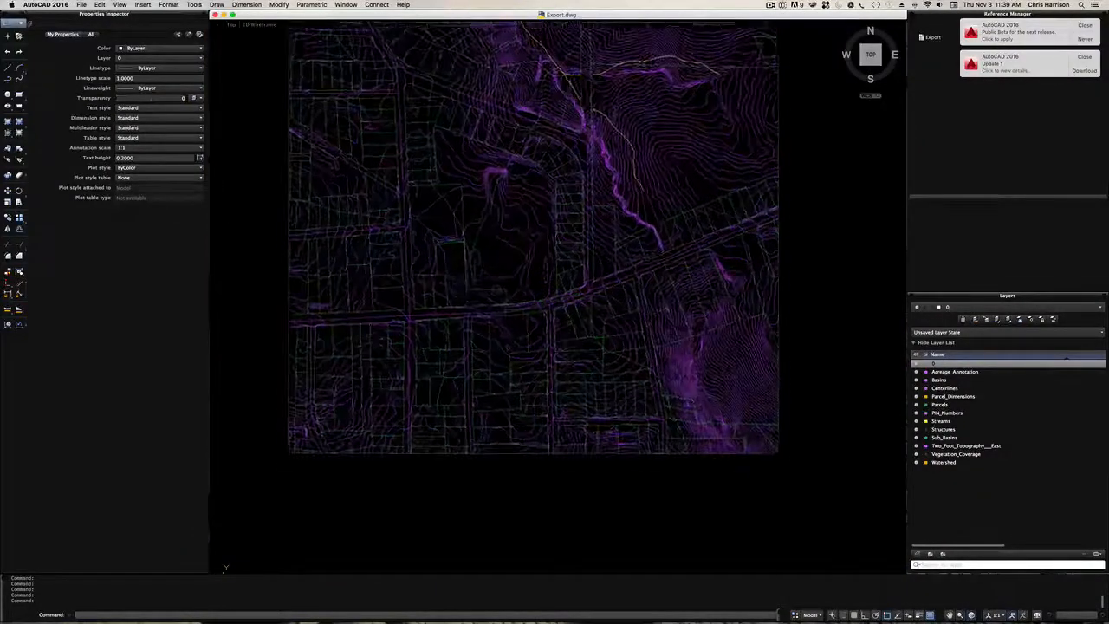
left_click(483, 258)
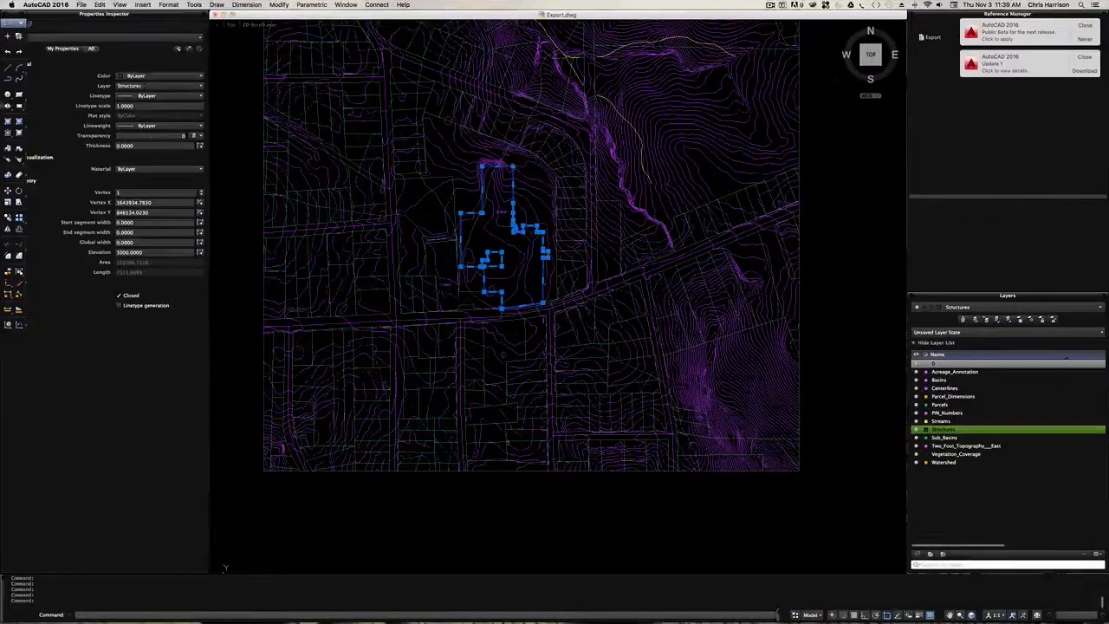
key("super+z")
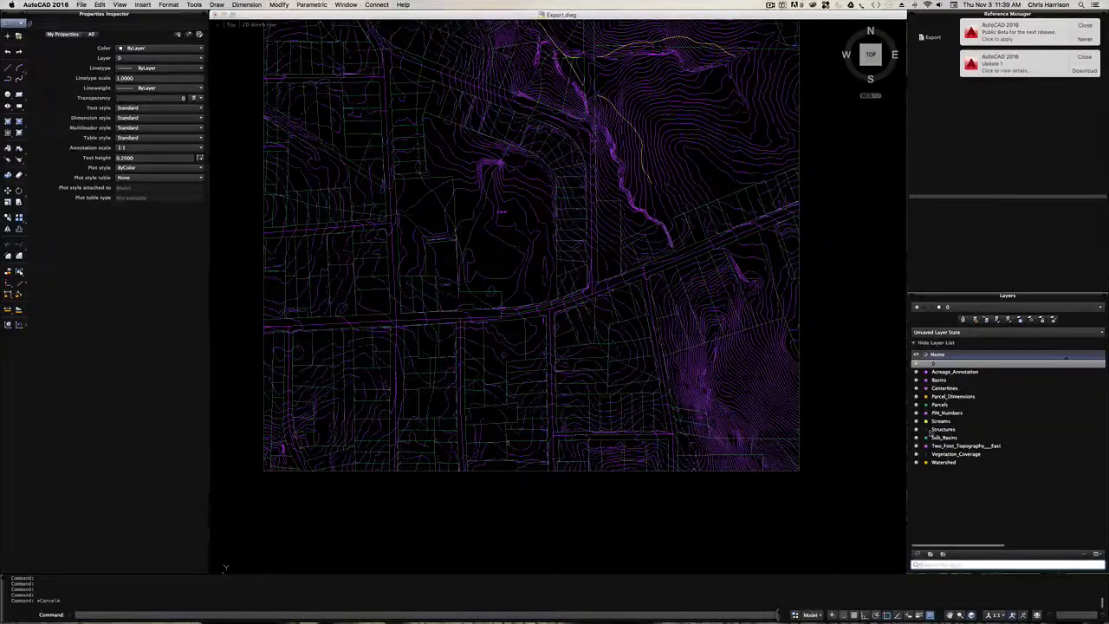
left_click(928, 437)
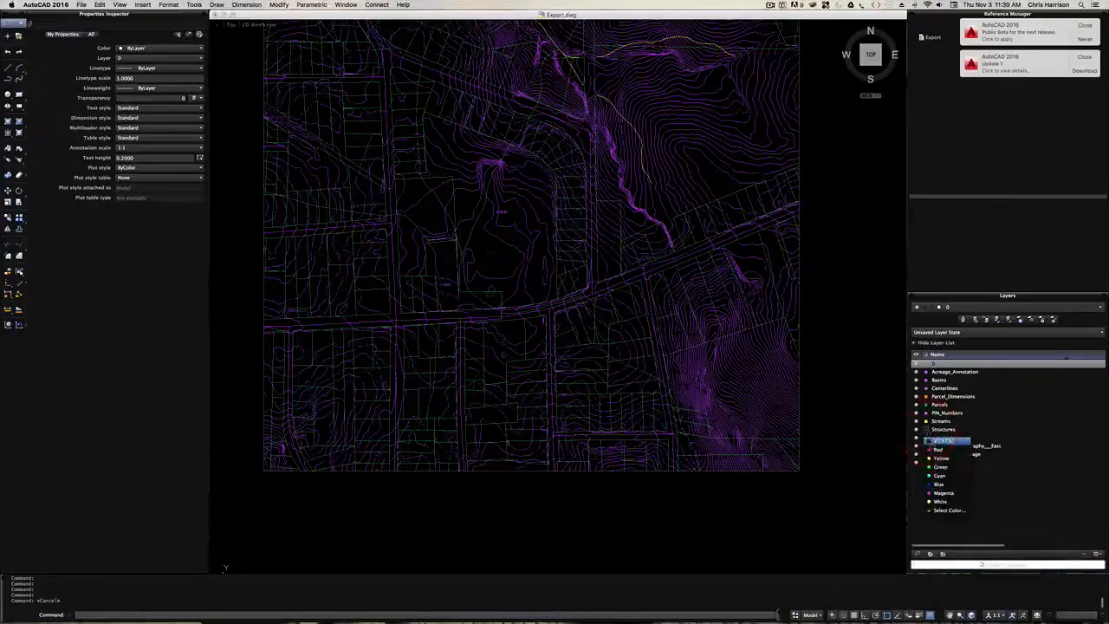
left_click(945, 501)
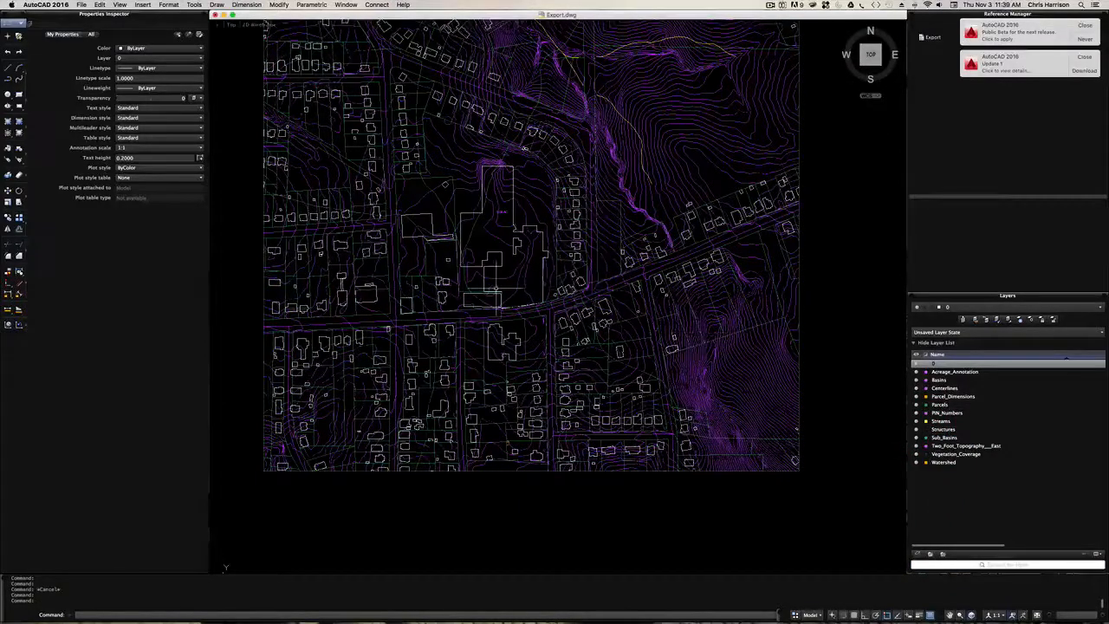
- Check the layer and elevation of the contour line running around the large building, and clear the selection
scroll(499, 183, "up", 2)
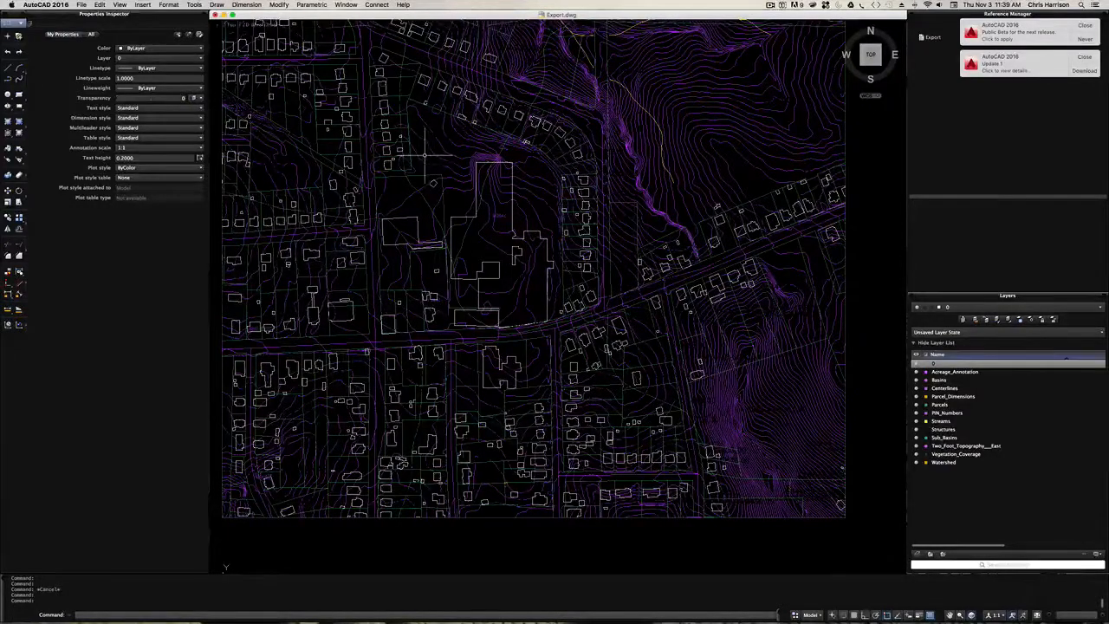
scroll(431, 151, "up", 2)
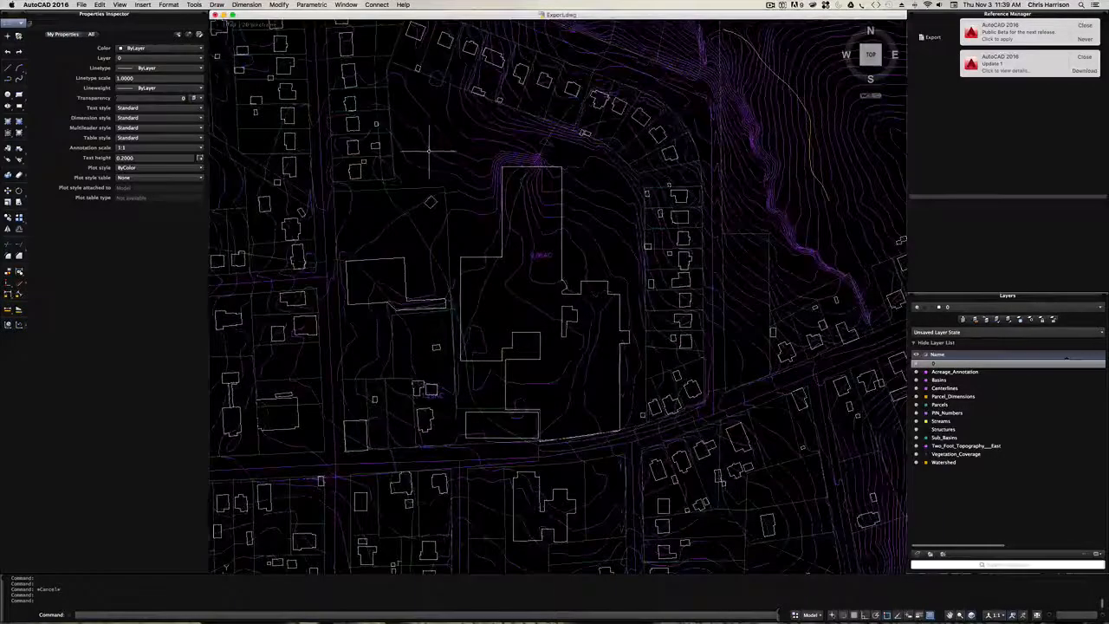
left_click(425, 146)
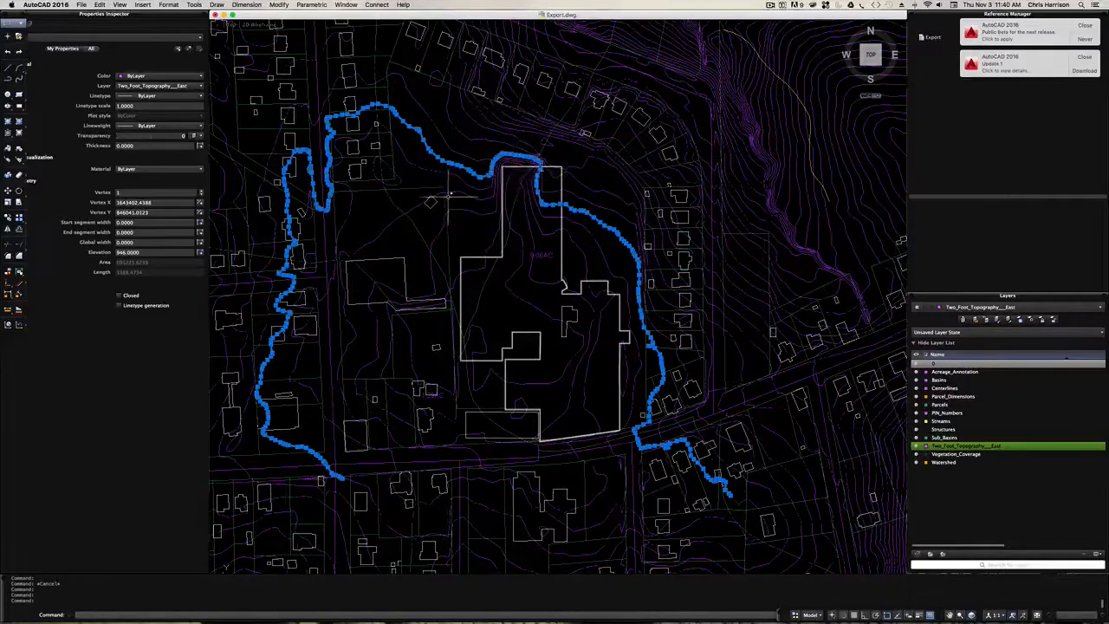
key("super+z")
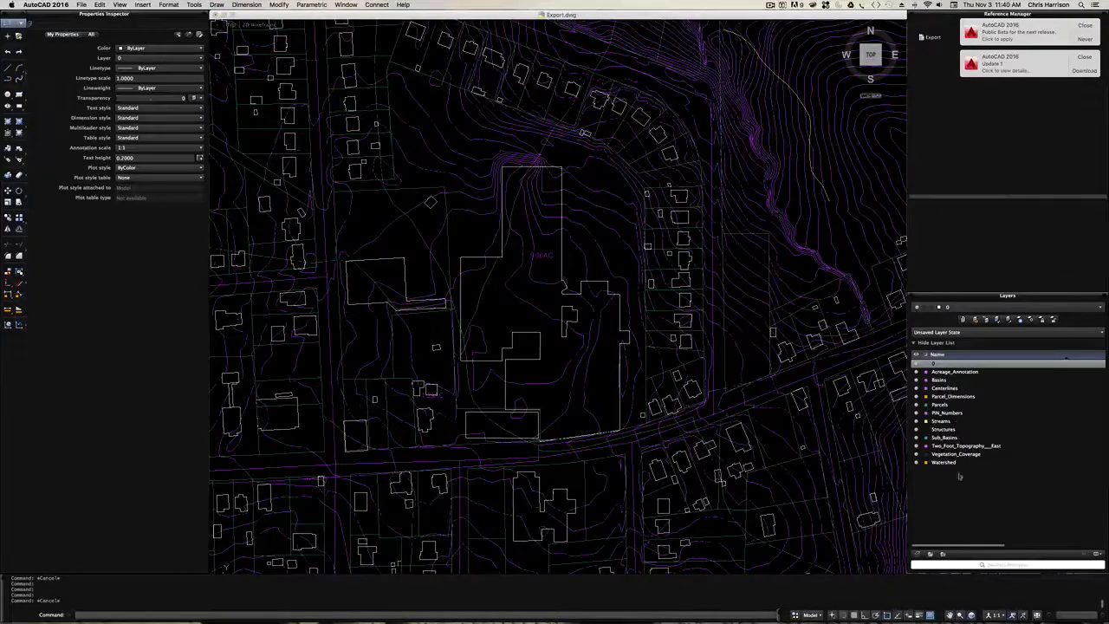
- Examine the site's acreage label and the surrounding structures, parcels and contours across the full extent of the exported drawing
scroll(536, 261, "down", 1)
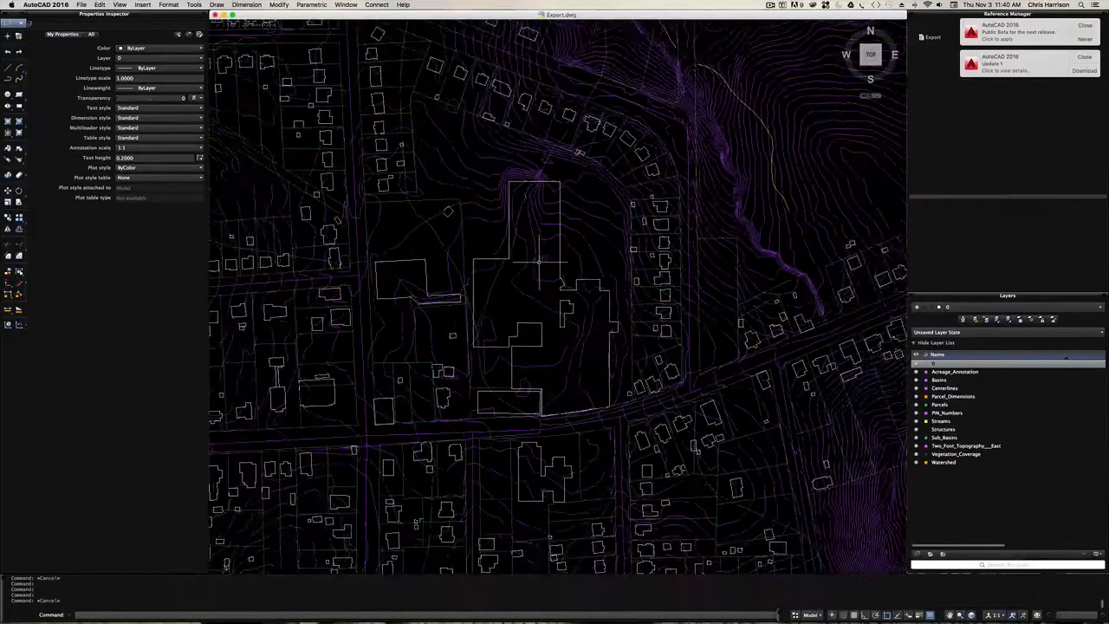
scroll(535, 261, "up", 5)
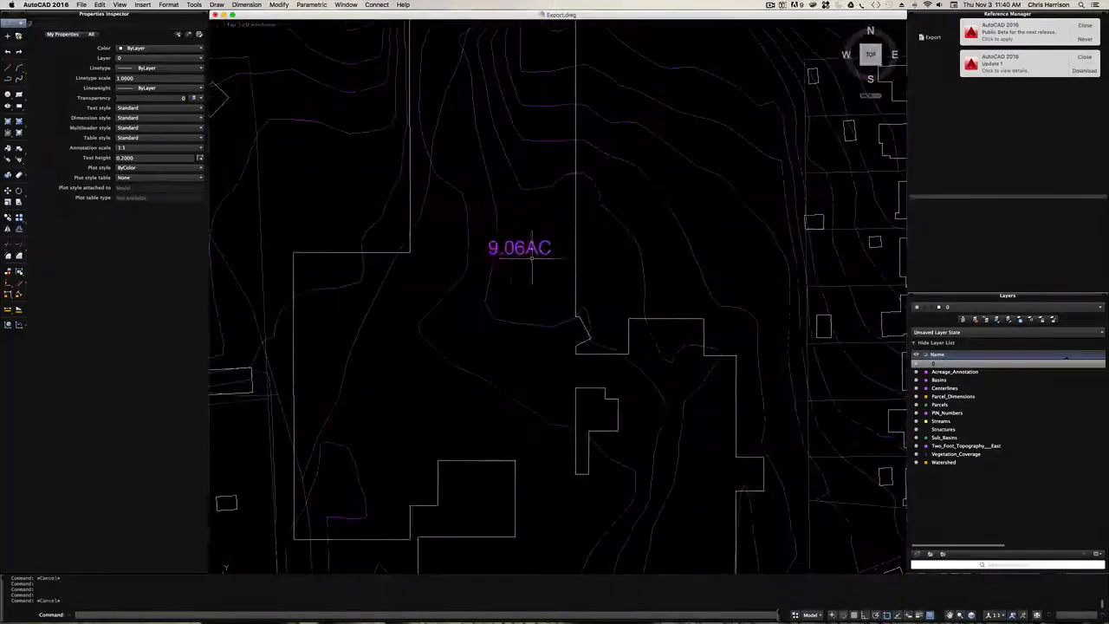
scroll(513, 247, "down", 5)
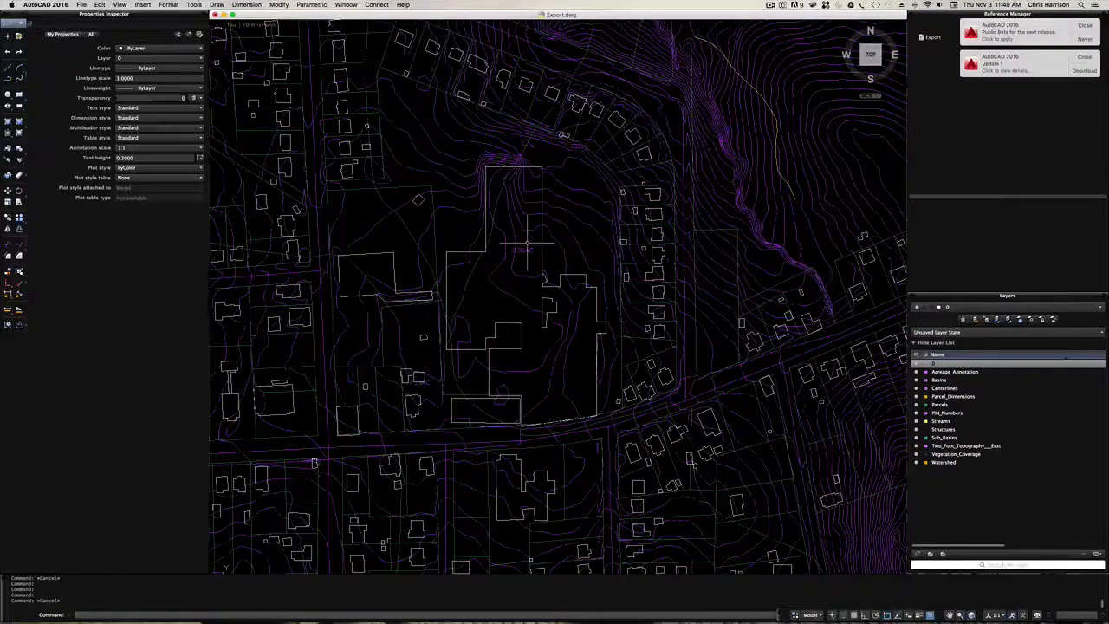
scroll(526, 249, "down", 1)
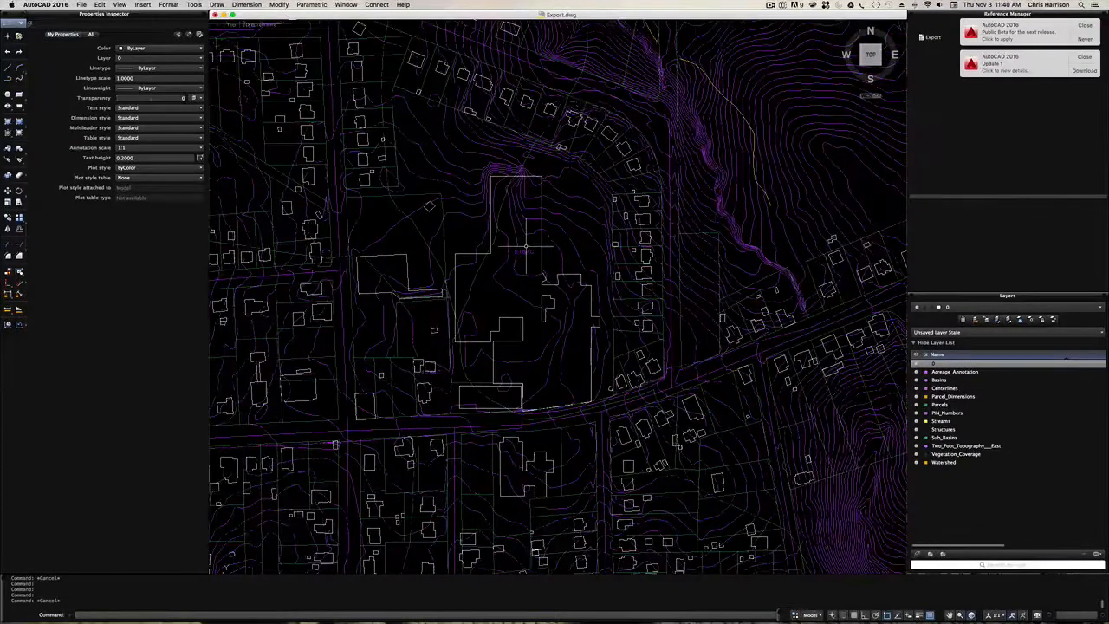
scroll(526, 249, "down", 5)
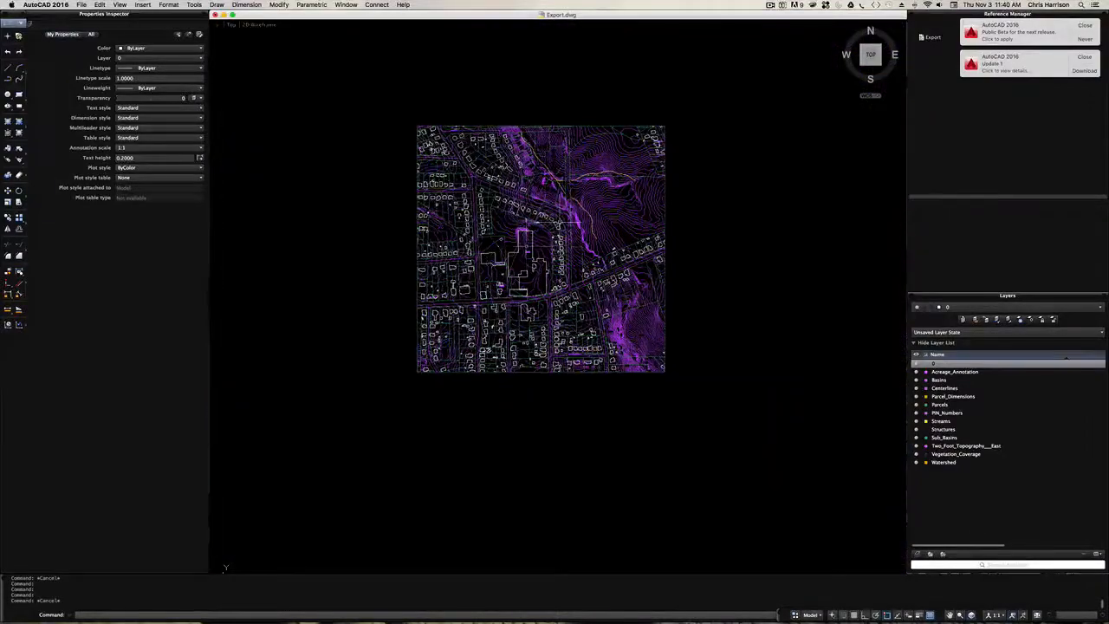
scroll(562, 196, "up", 3)
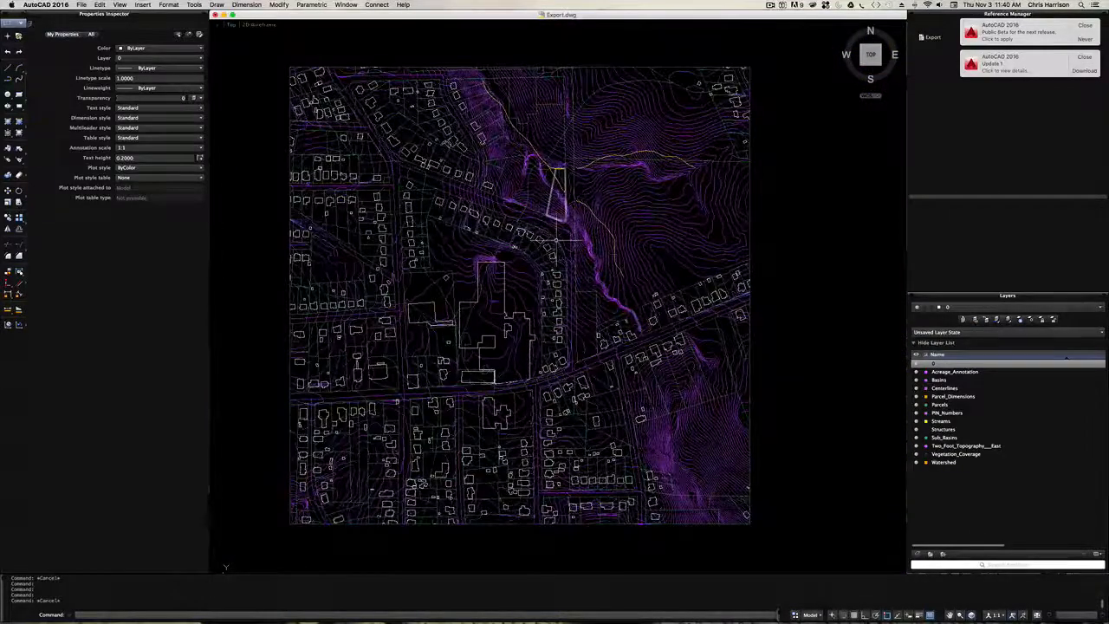
scroll(637, 321, "up", 2)
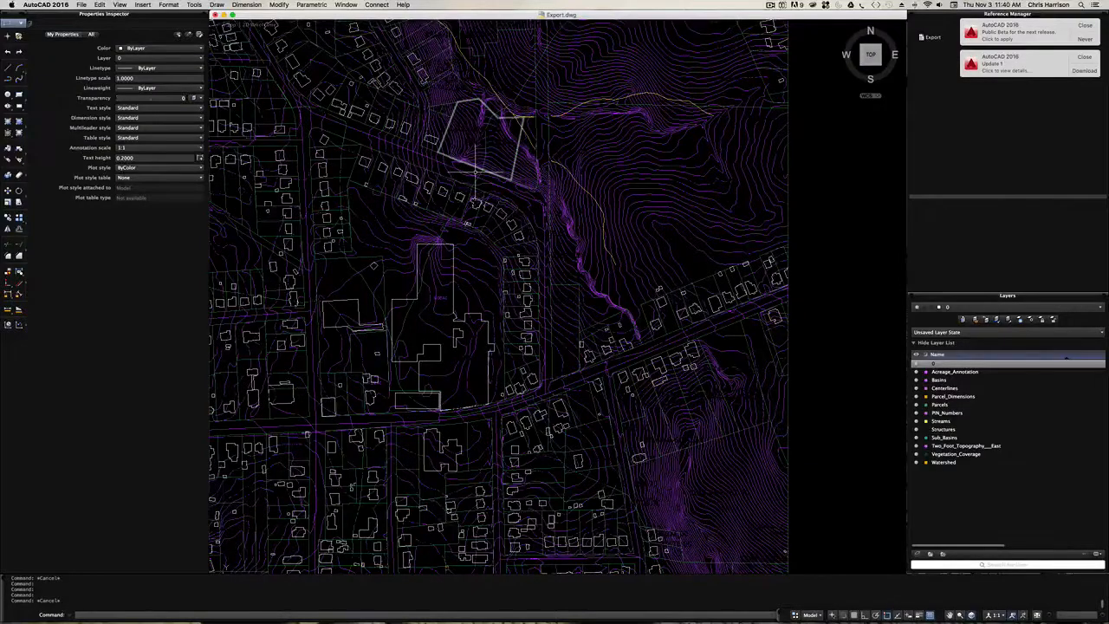
scroll(508, 211, "down", 2)
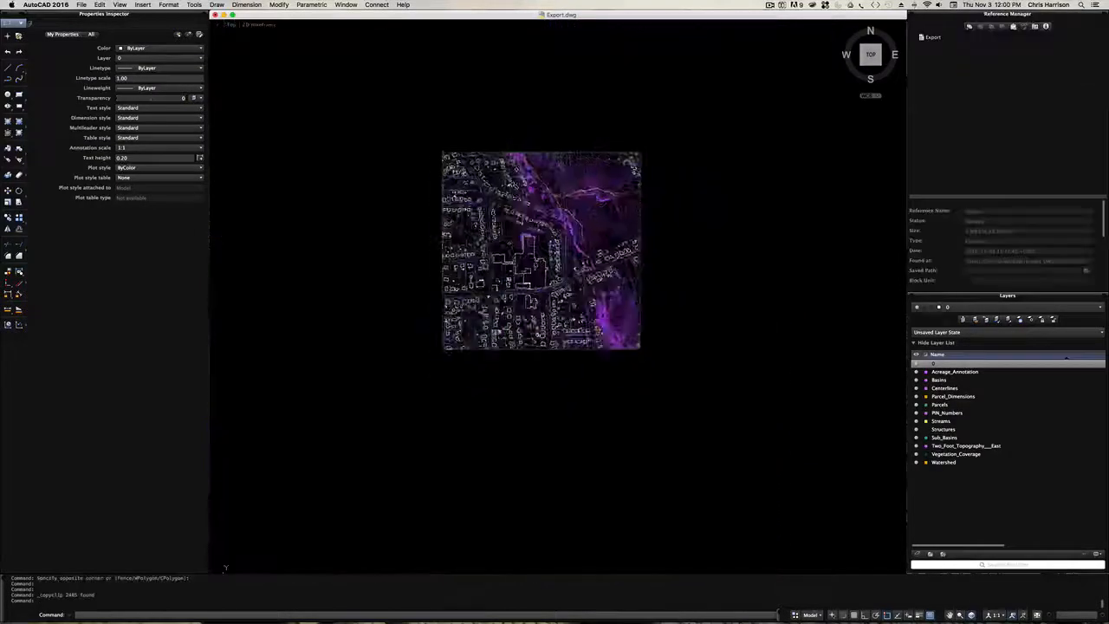
scroll(506, 195, "down", 1)
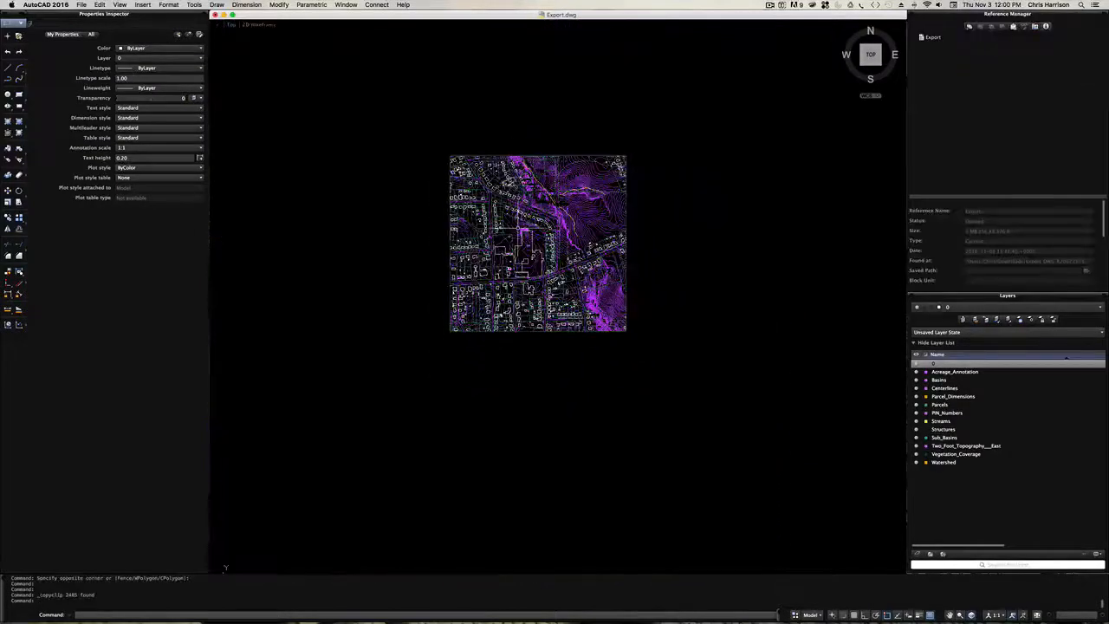
scroll(530, 229, "up", 3)
scroll(555, 247, "up", 1)
scroll(536, 236, "up", 1)
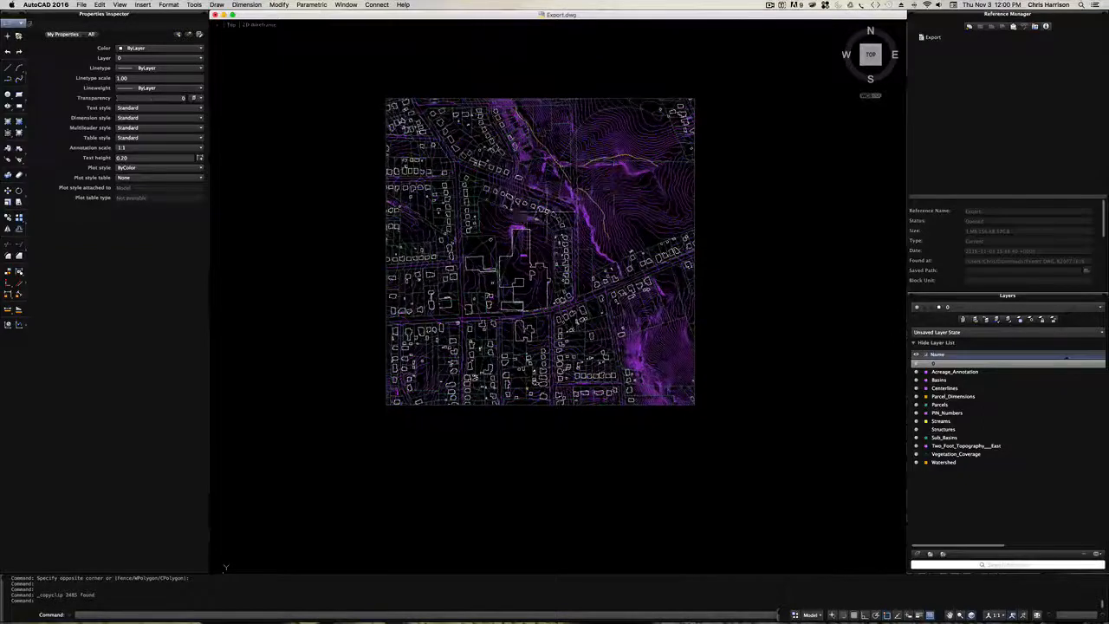
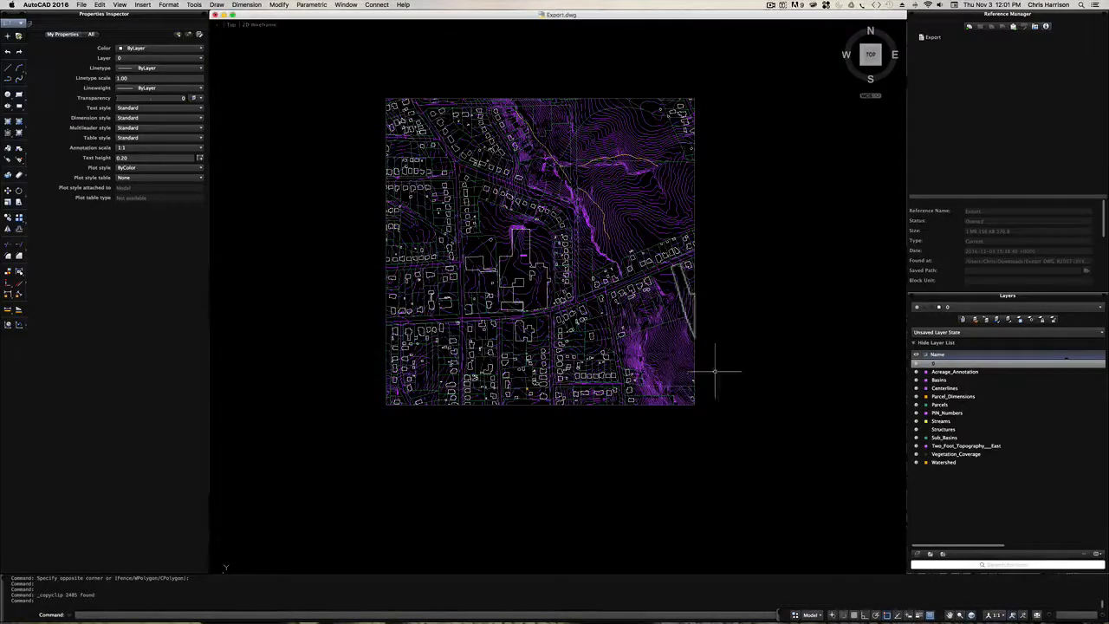
- Select the entire exported site map and copy it to the clipboard
left_click(735, 439)
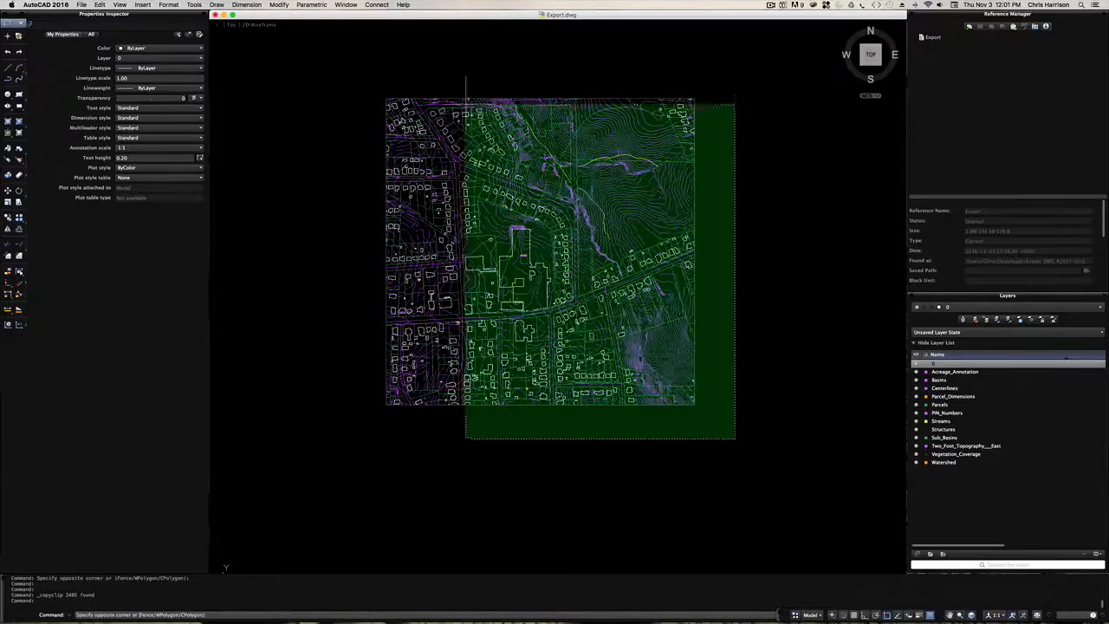
left_click(357, 67)
key("super+c")
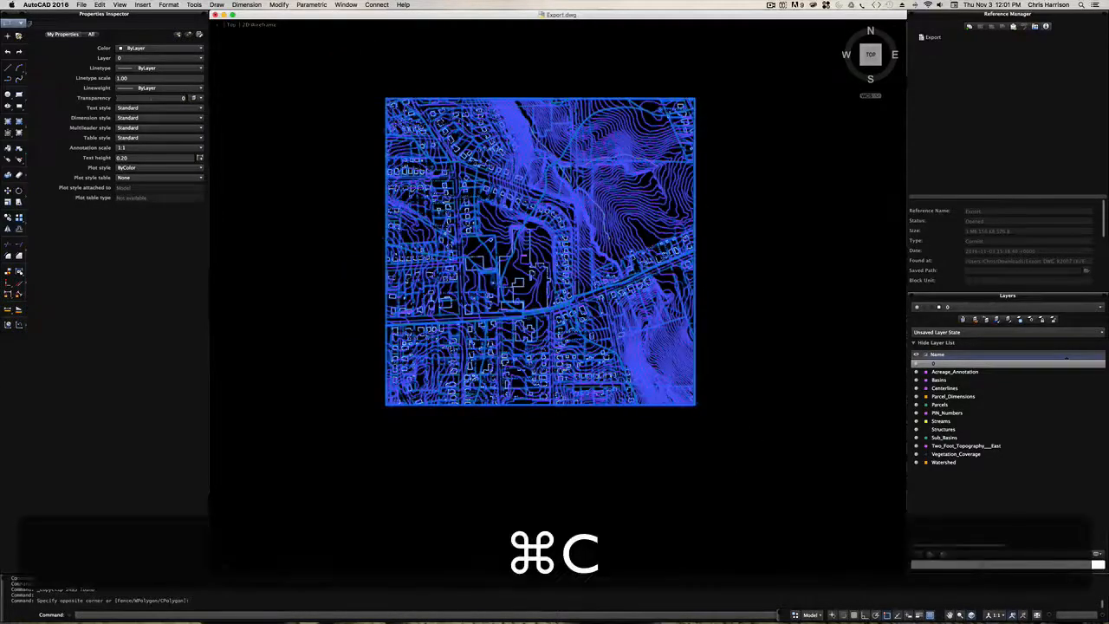
- Open Base Template.dwg from the TEMPLATES folder, ignoring the unresolved references
key("super+o")
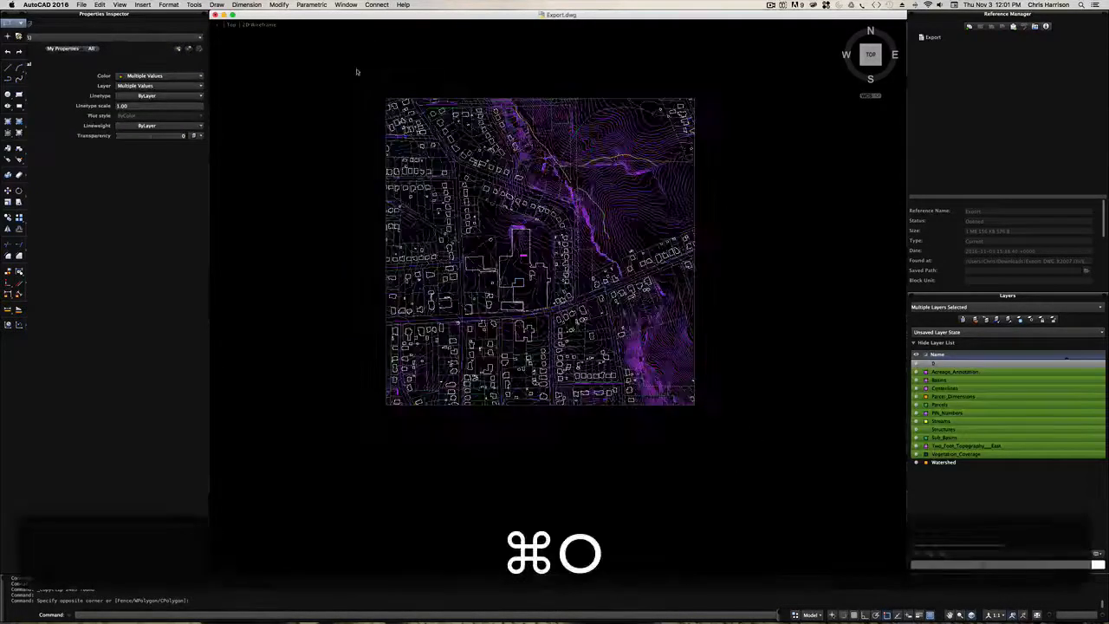
left_click(546, 162)
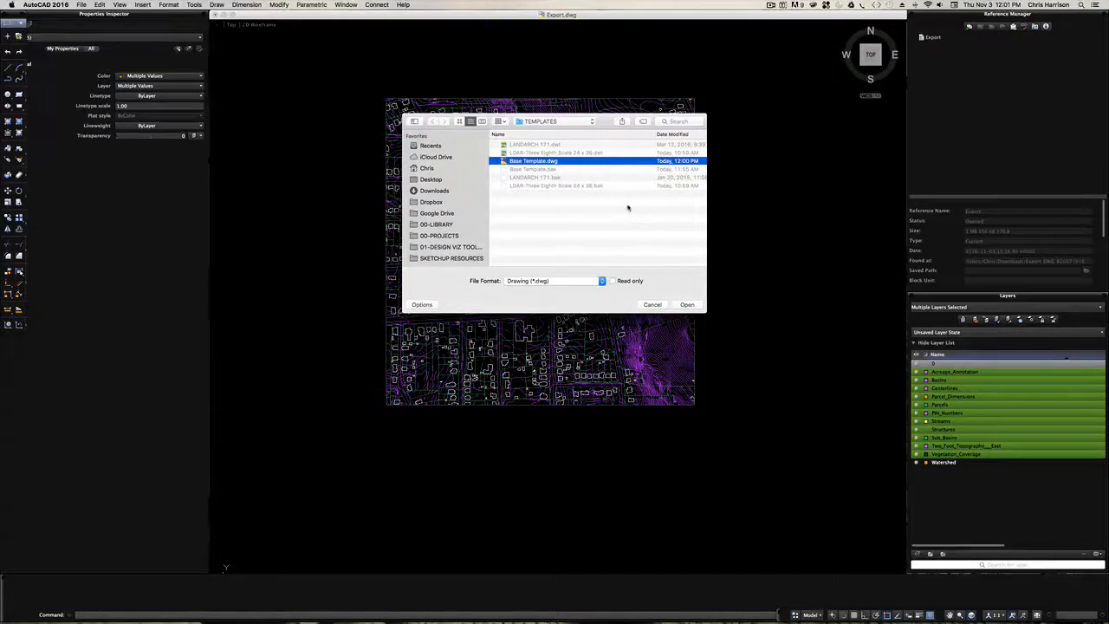
left_click(687, 305)
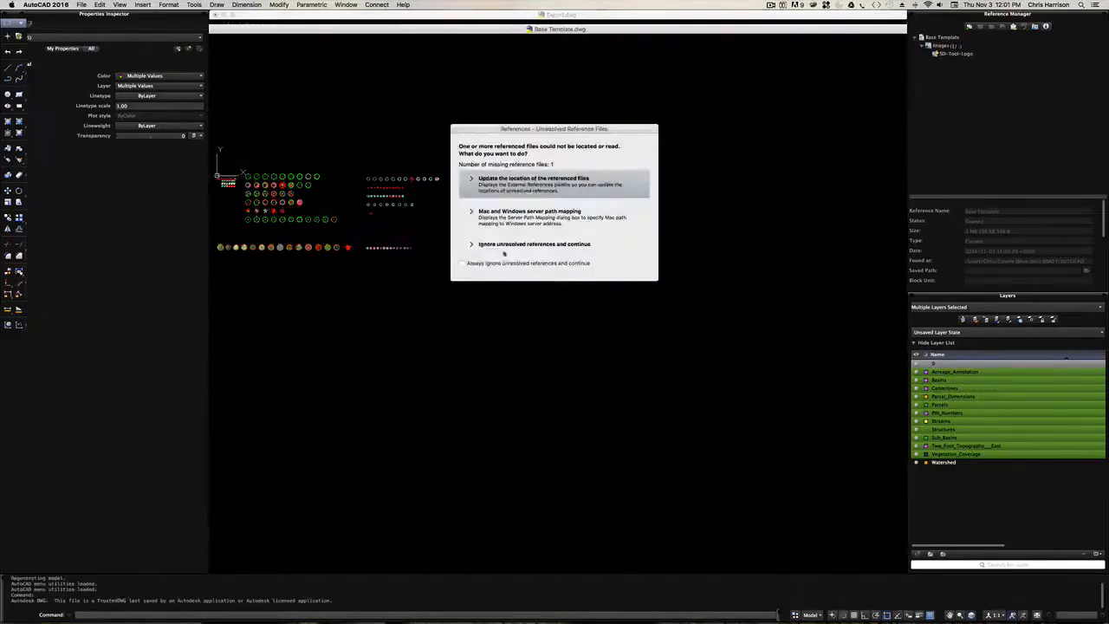
left_click(559, 246)
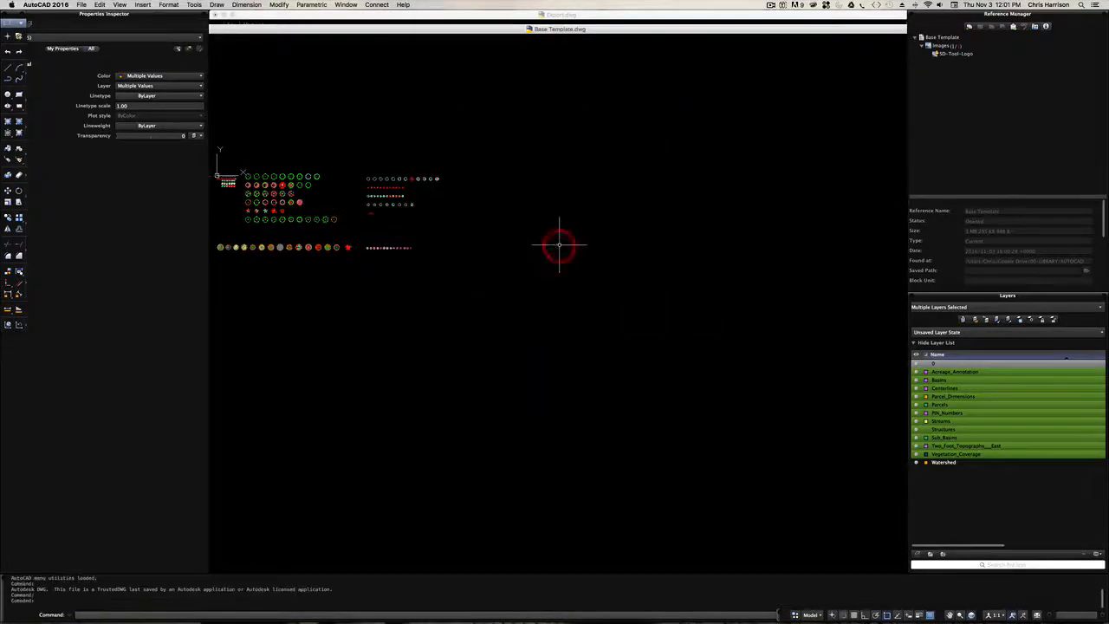
- Examine the template's rows of tree and plant symbols and the small hatch and linetype samples beside them
scroll(624, 222, "down", 3)
scroll(404, 223, "up", 5)
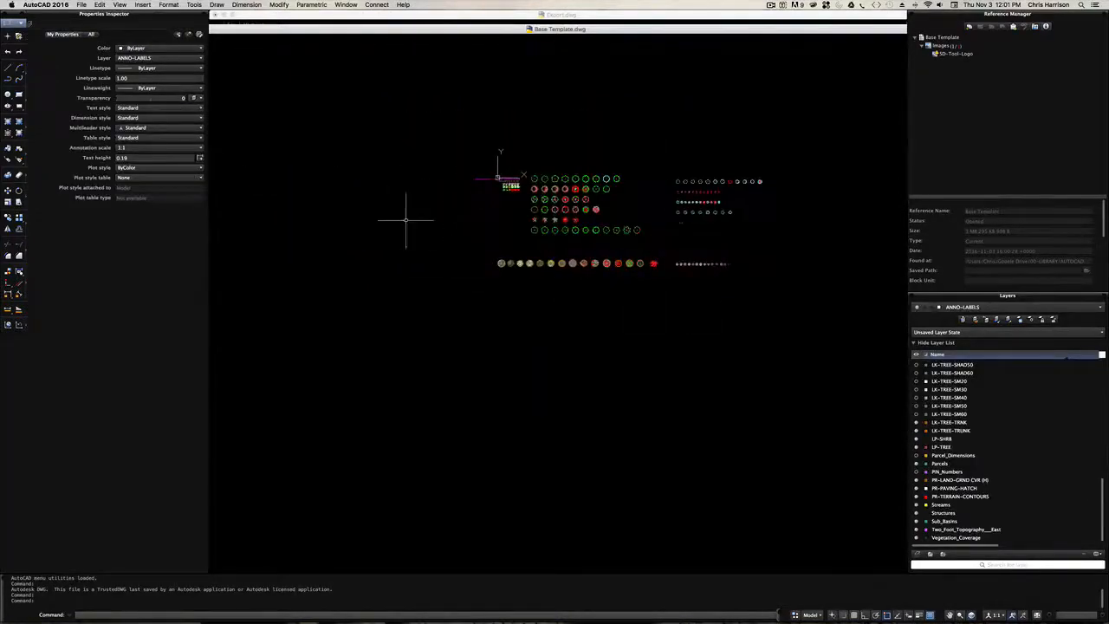
scroll(569, 165, "up", 6)
scroll(568, 166, "down", 2)
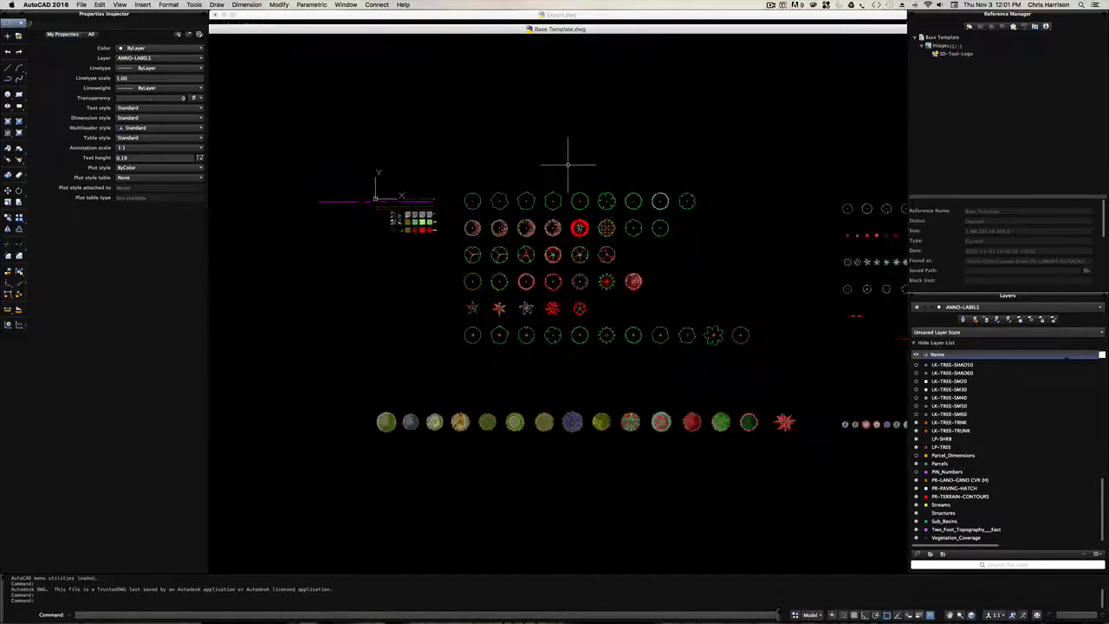
scroll(568, 165, "down", 2)
key("space")
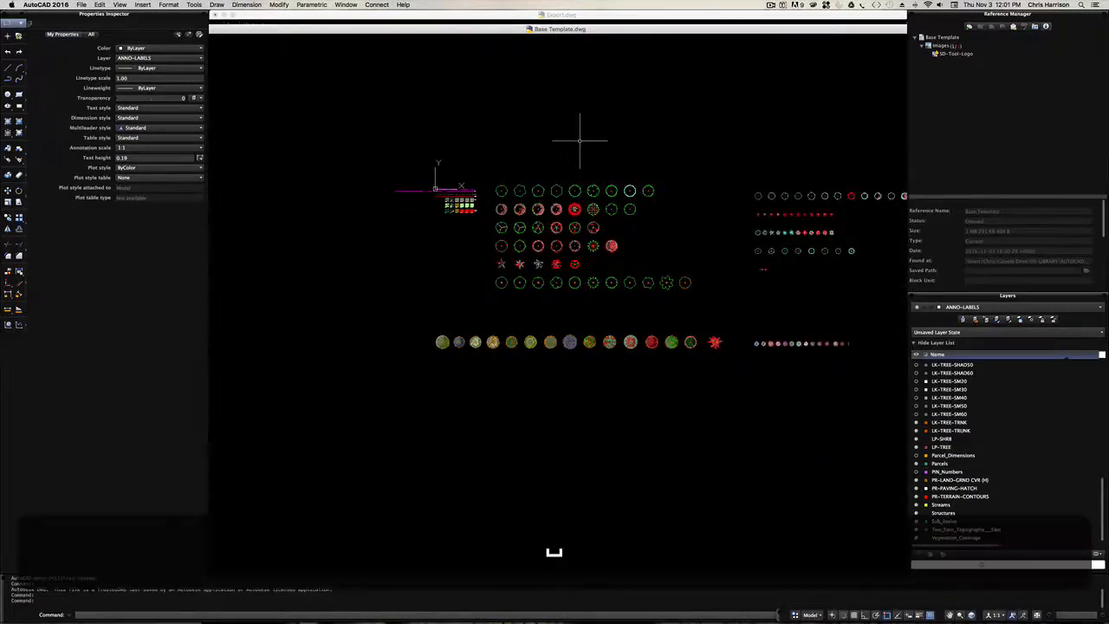
left_click_drag(556, 153, 483, 230)
scroll(436, 258, "up", 4)
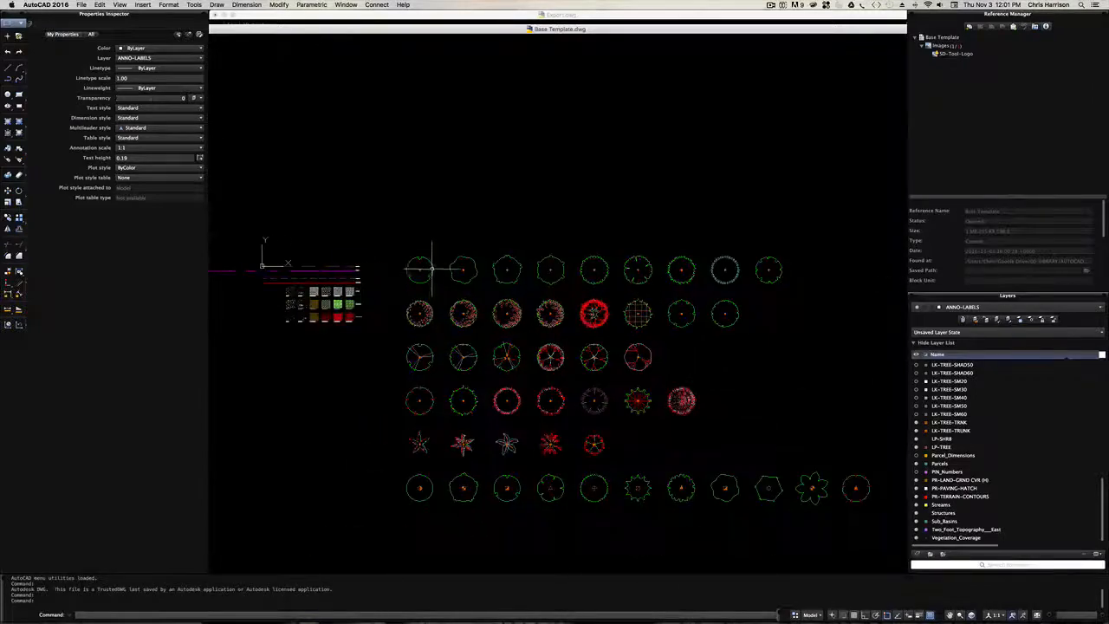
scroll(483, 191, "down", 1)
scroll(533, 221, "down", 1)
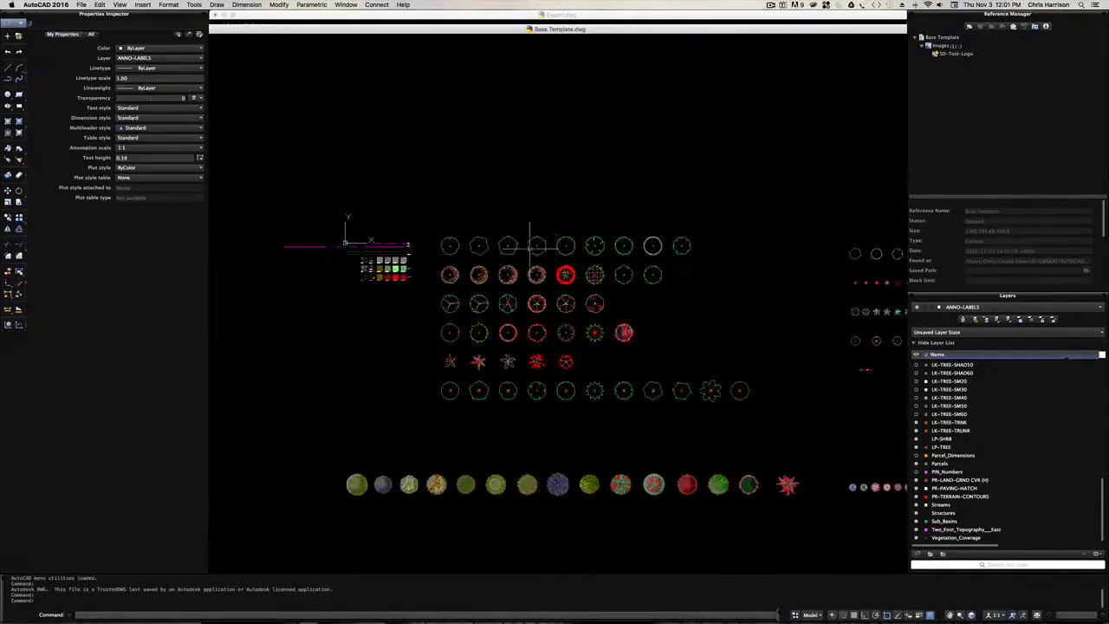
key("space")
left_click_drag(561, 237, 538, 224)
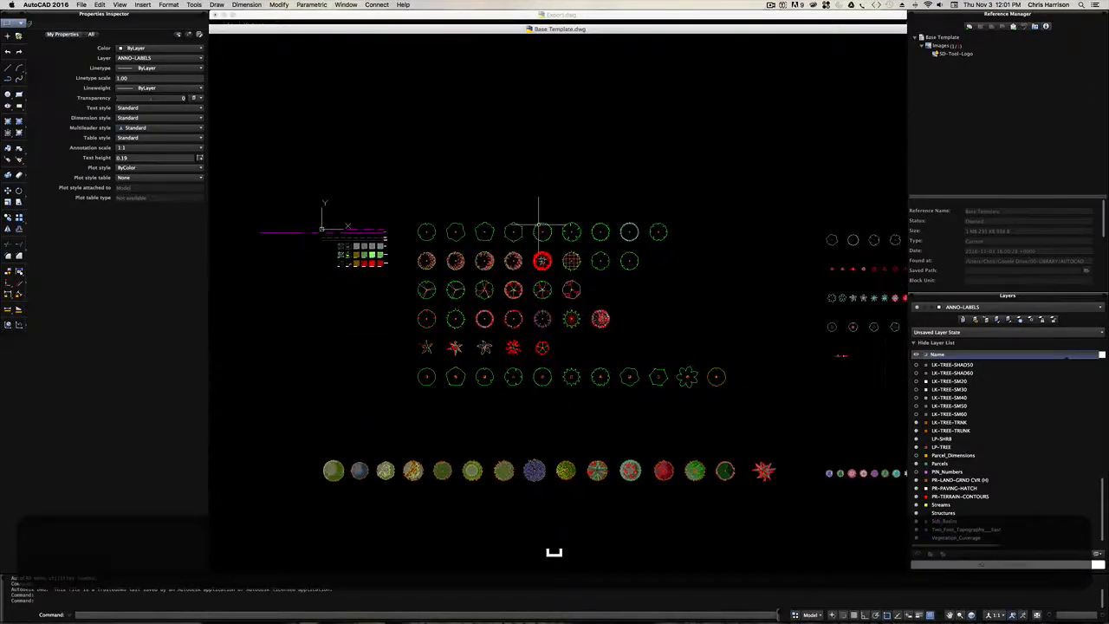
- Check the template's drawing units and insertion scale, leaving the settings unmodified
type("untis")
key("Return")
key("Escape")
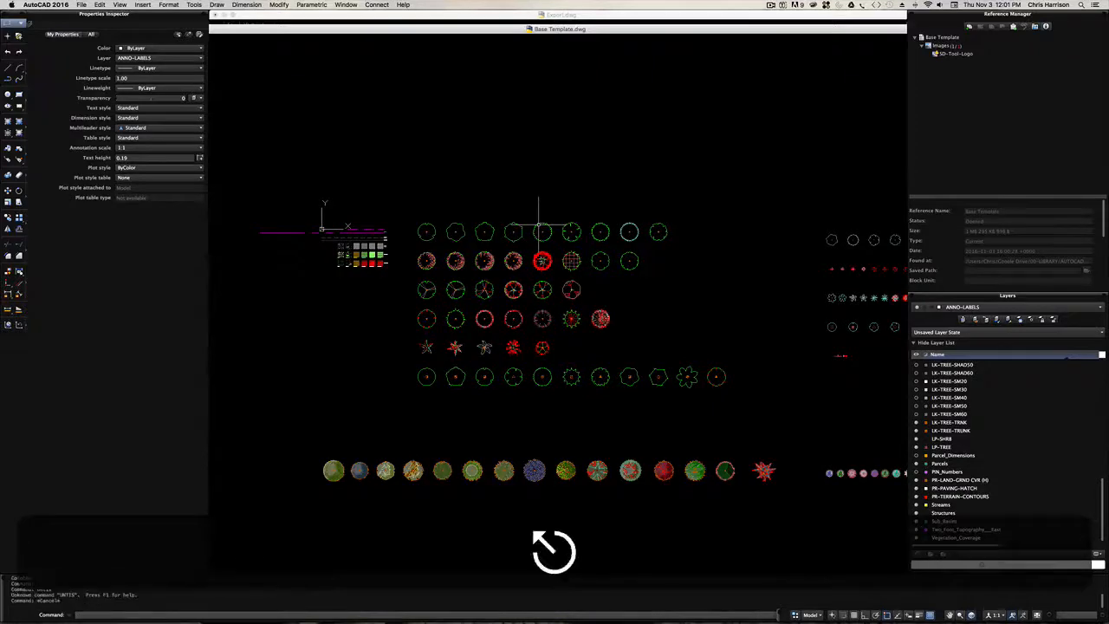
type("units")
key("Return")
key("Escape")
type("units")
key("Return")
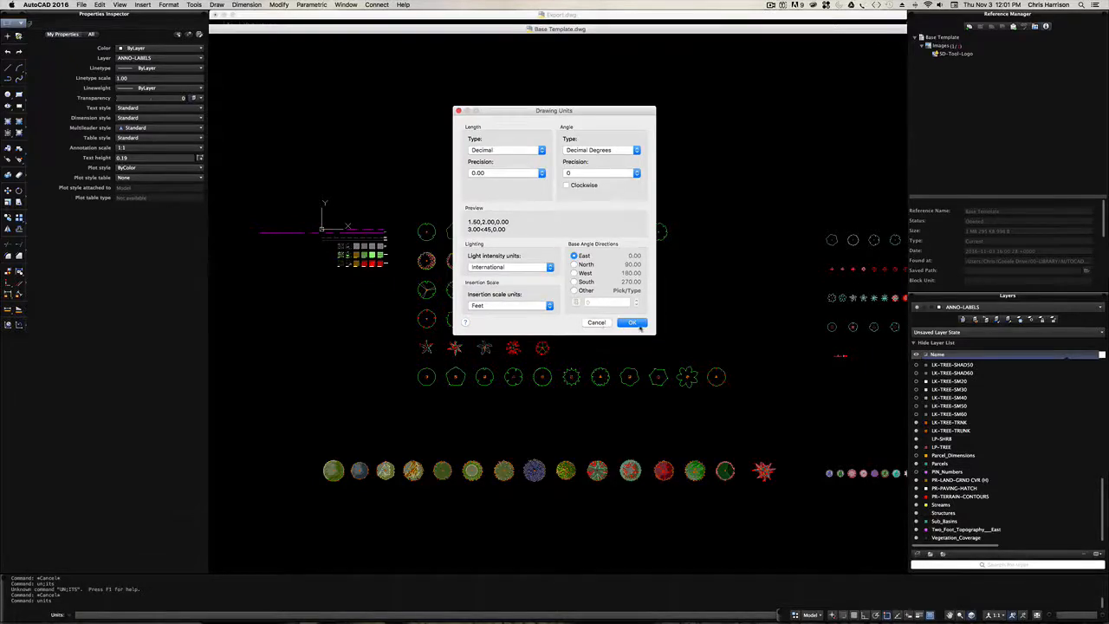
left_click(604, 326)
- Inspect the template's labelled linetype samples and ground cover hatch swatches near the origin
scroll(502, 316, "down", 2)
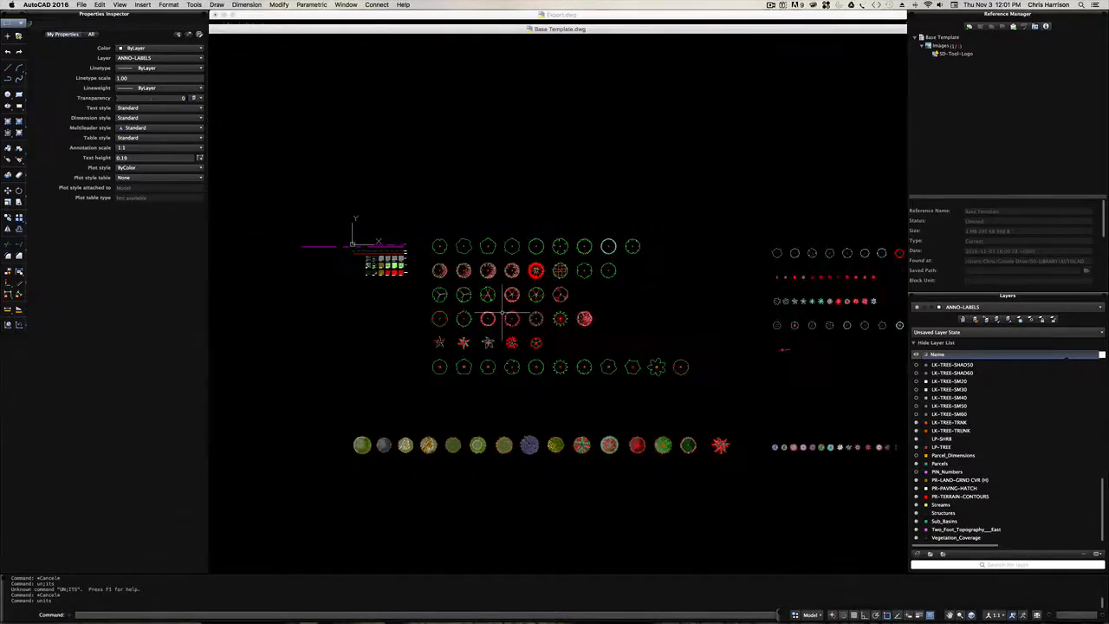
scroll(378, 244, "up", 8)
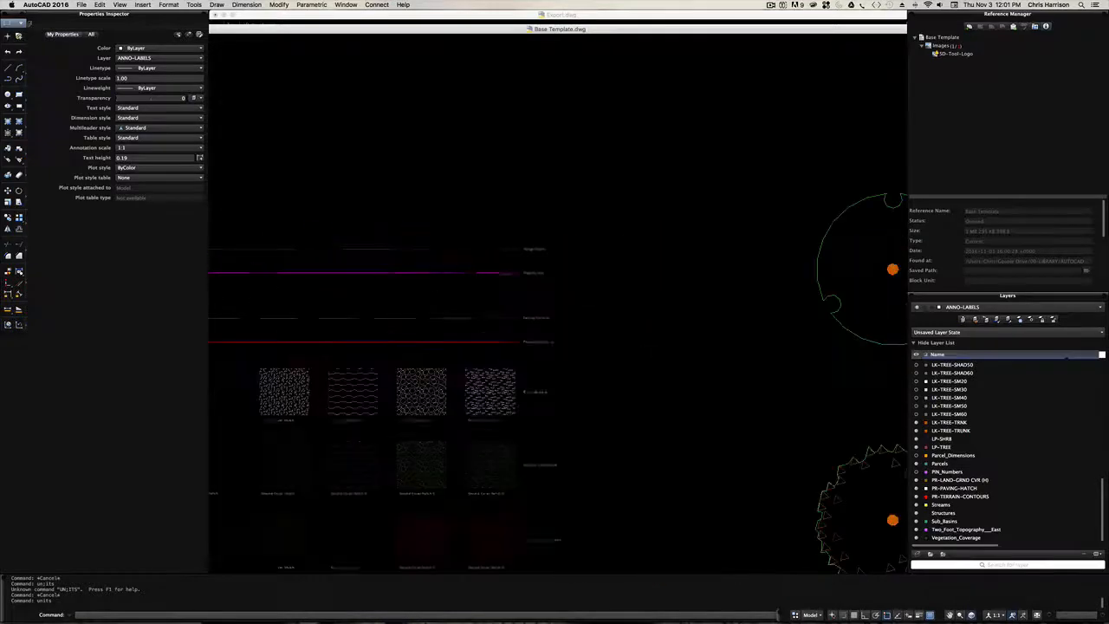
scroll(499, 273, "up", 2)
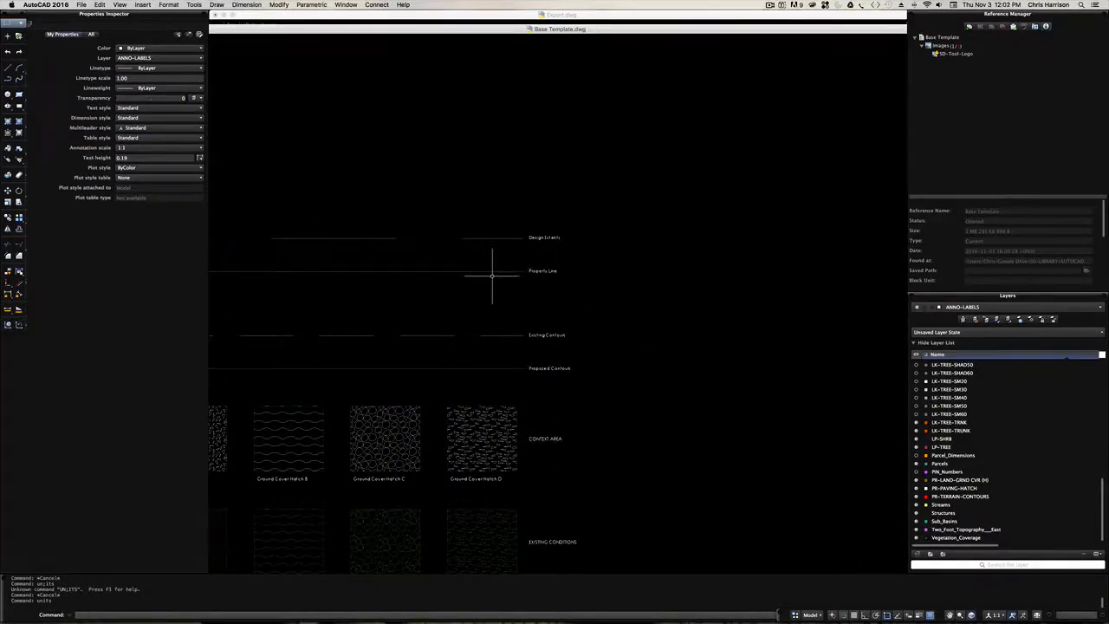
scroll(492, 275, "down", 4)
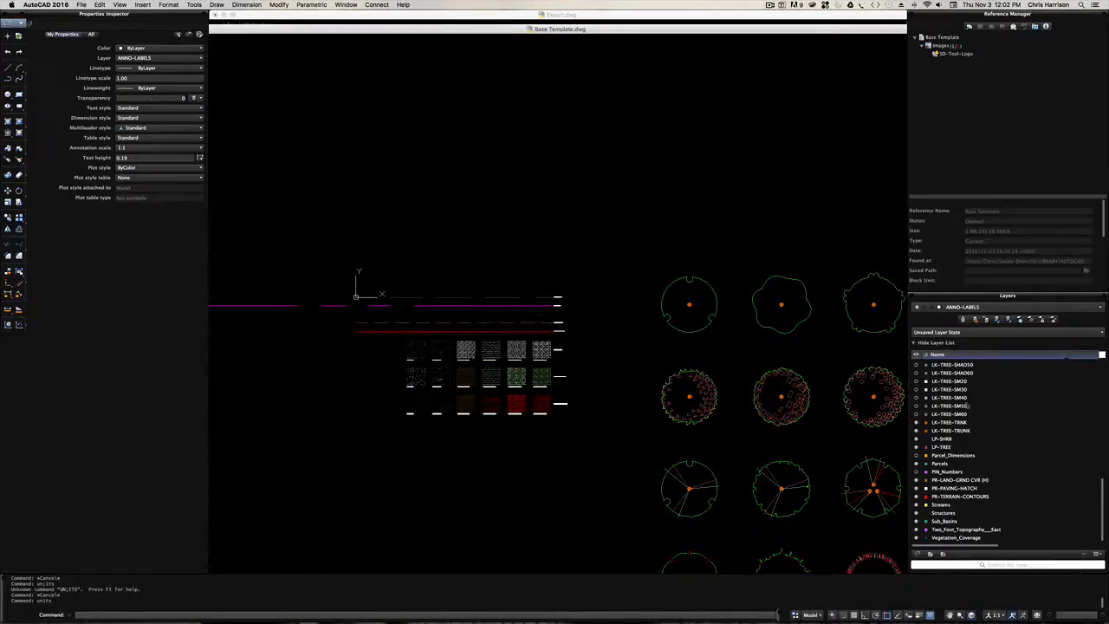
scroll(532, 358, "up", 2)
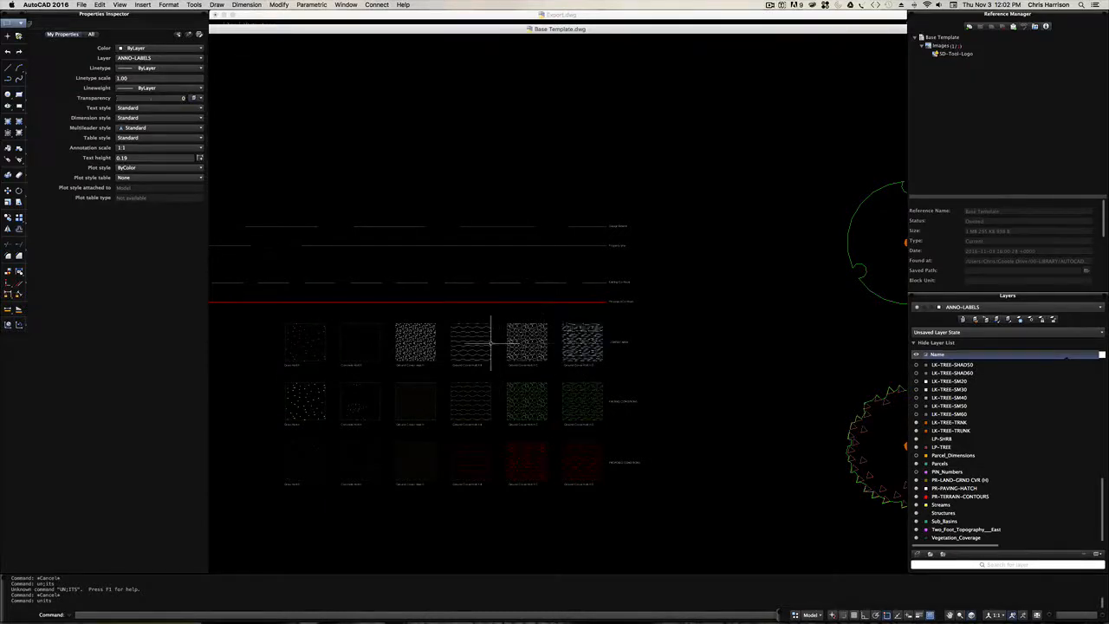
scroll(589, 301, "down", 6)
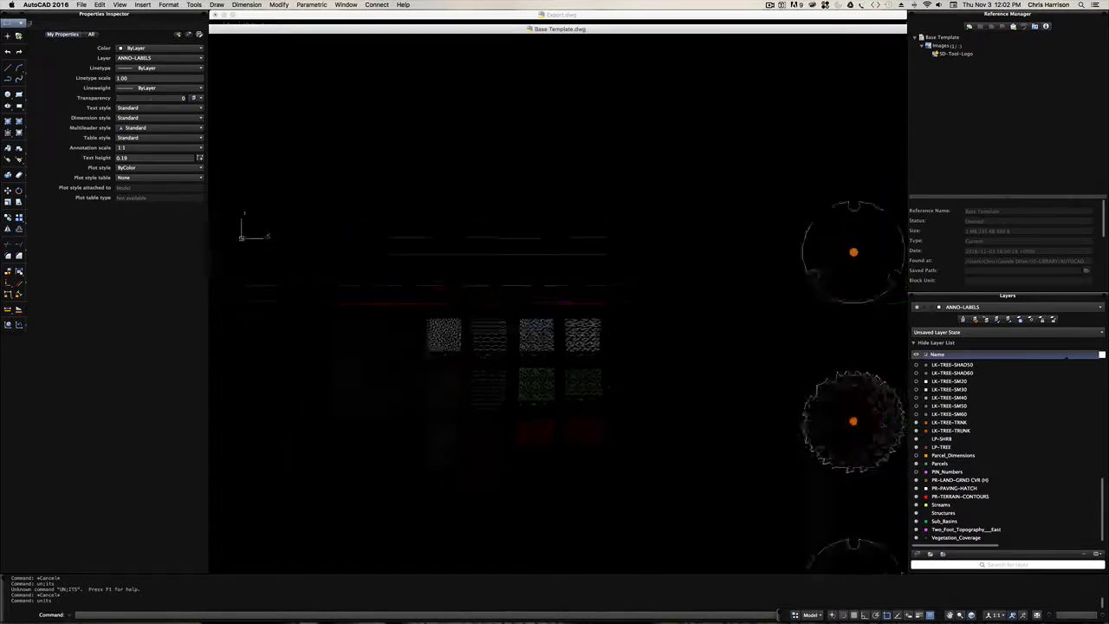
scroll(606, 260, "down", 1)
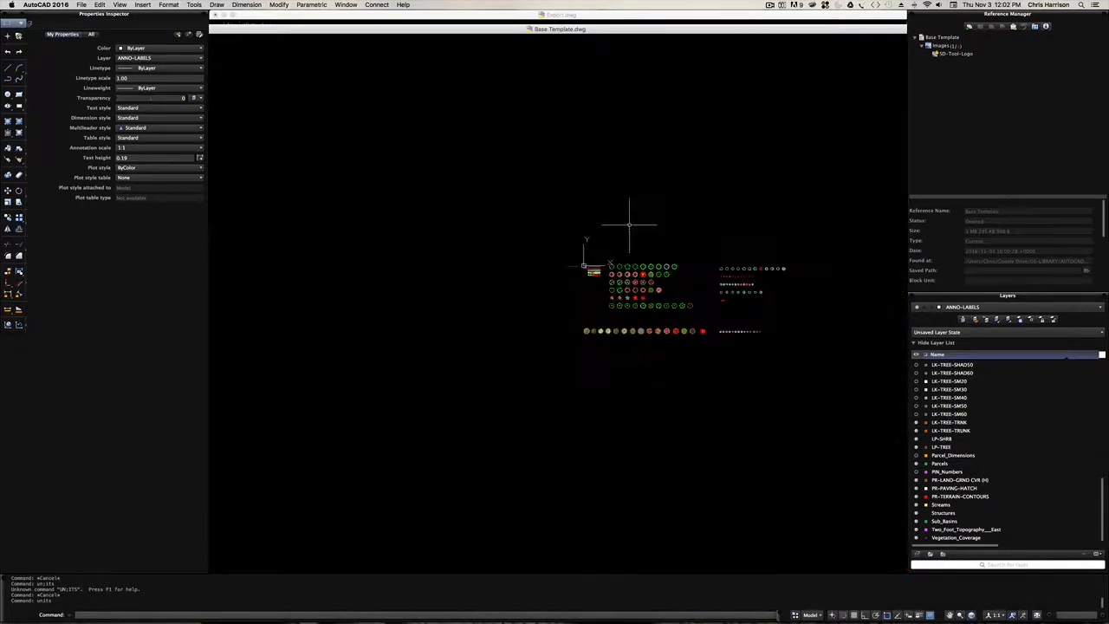
- Paste the copied site map into the template drawing, in the empty area above the plant symbols
key("space")
left_click_drag(574, 255, 454, 335)
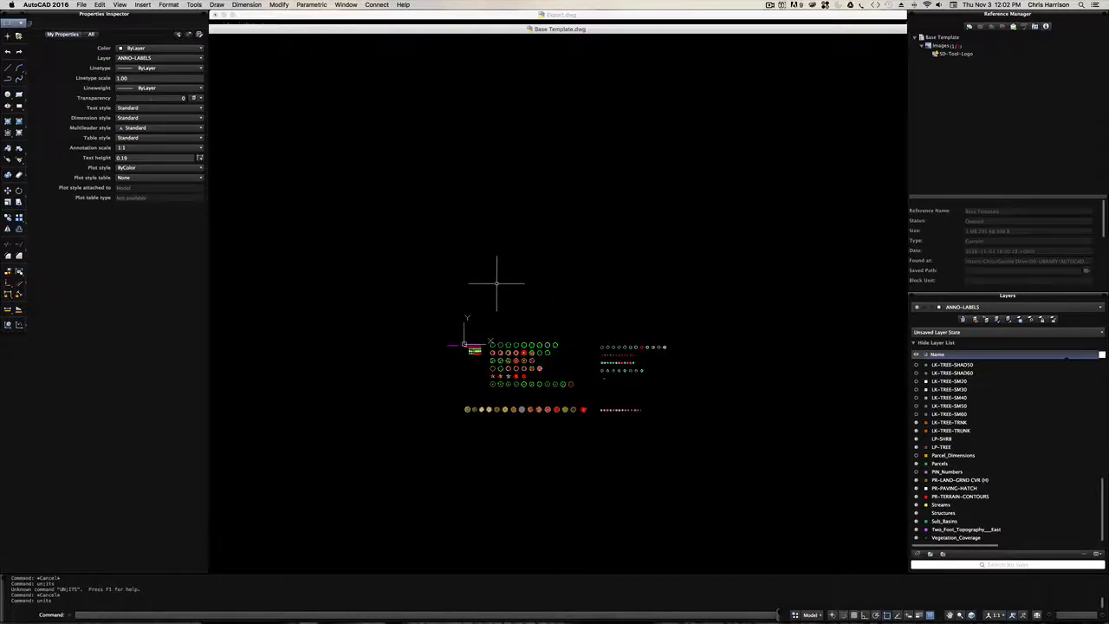
key("super+v")
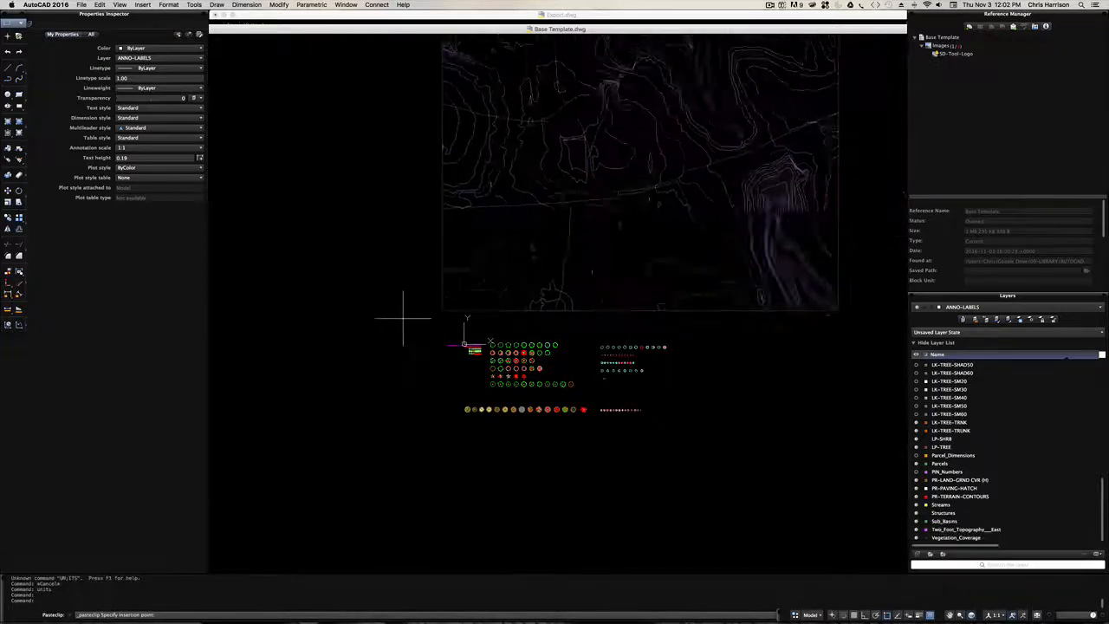
left_click(422, 320)
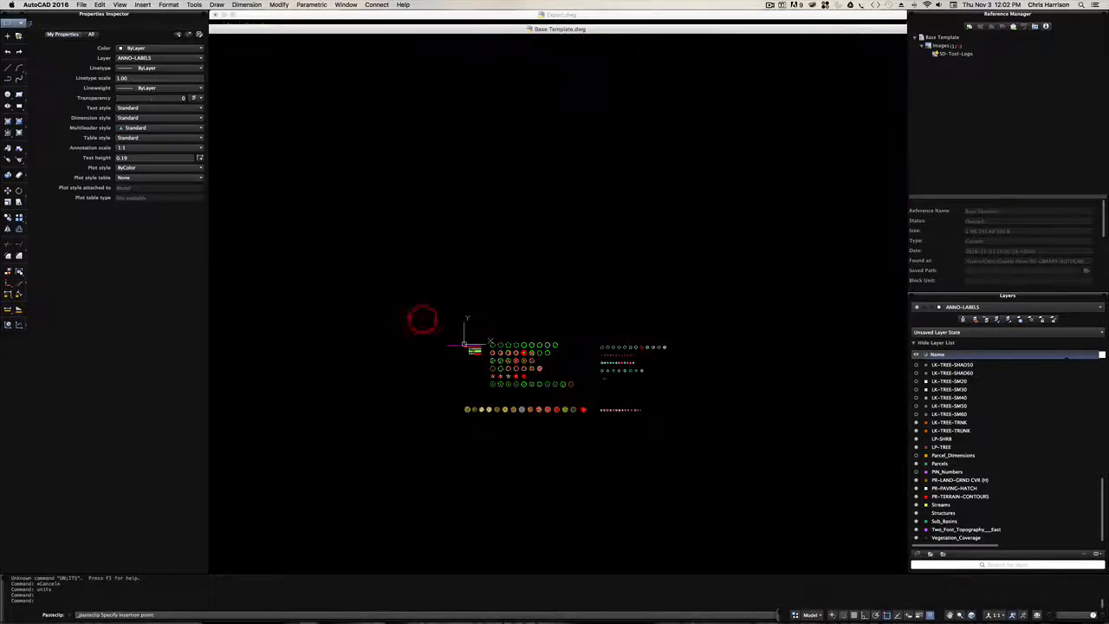
- Compare the pasted site map's size and position with the template's plant symbols and hatch samples
scroll(431, 269, "down", 5)
scroll(581, 193, "up", 8)
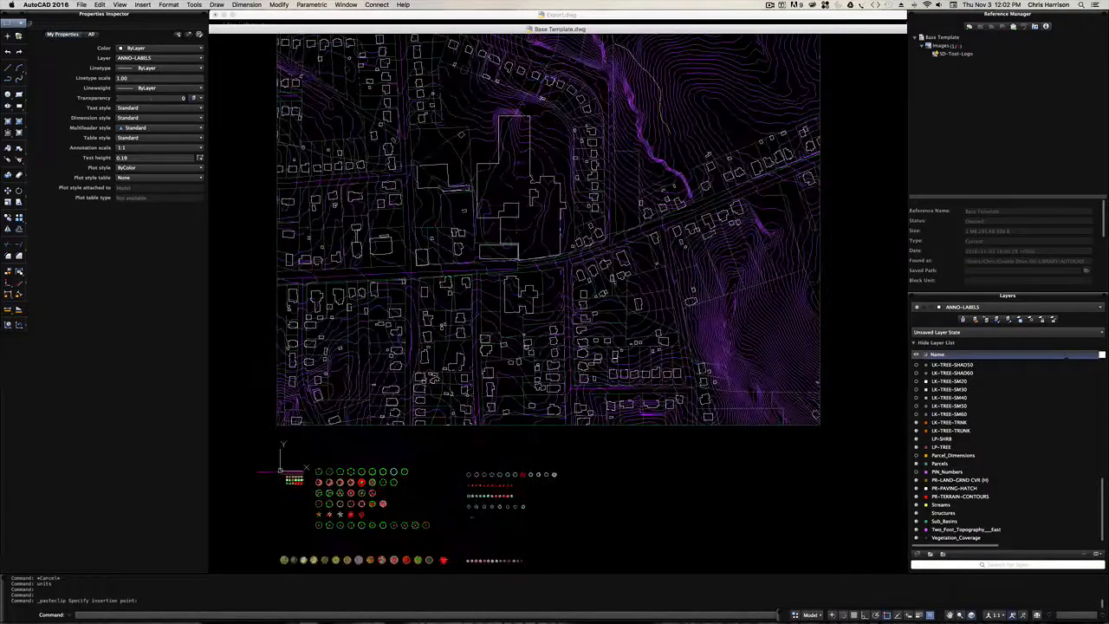
scroll(515, 205, "up", 5)
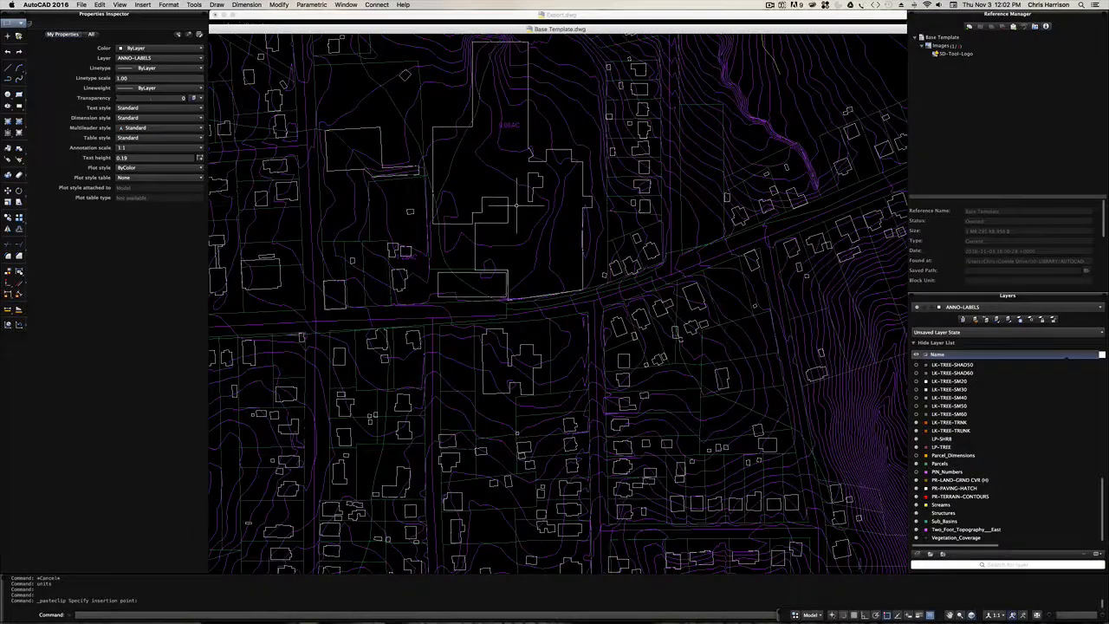
scroll(516, 205, "down", 8)
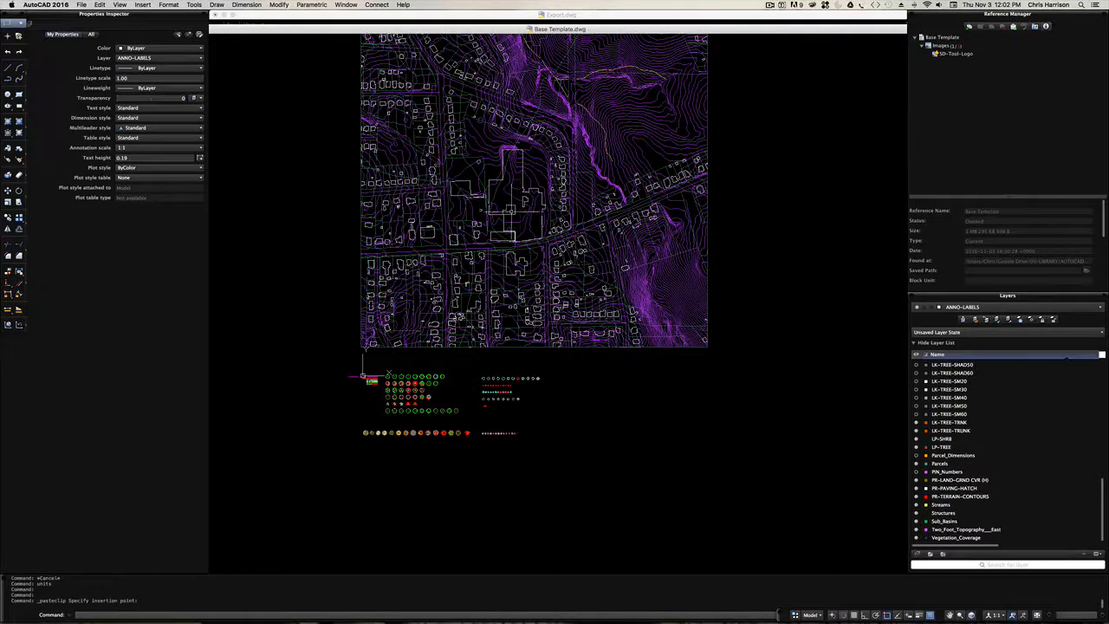
scroll(525, 213, "up", 2)
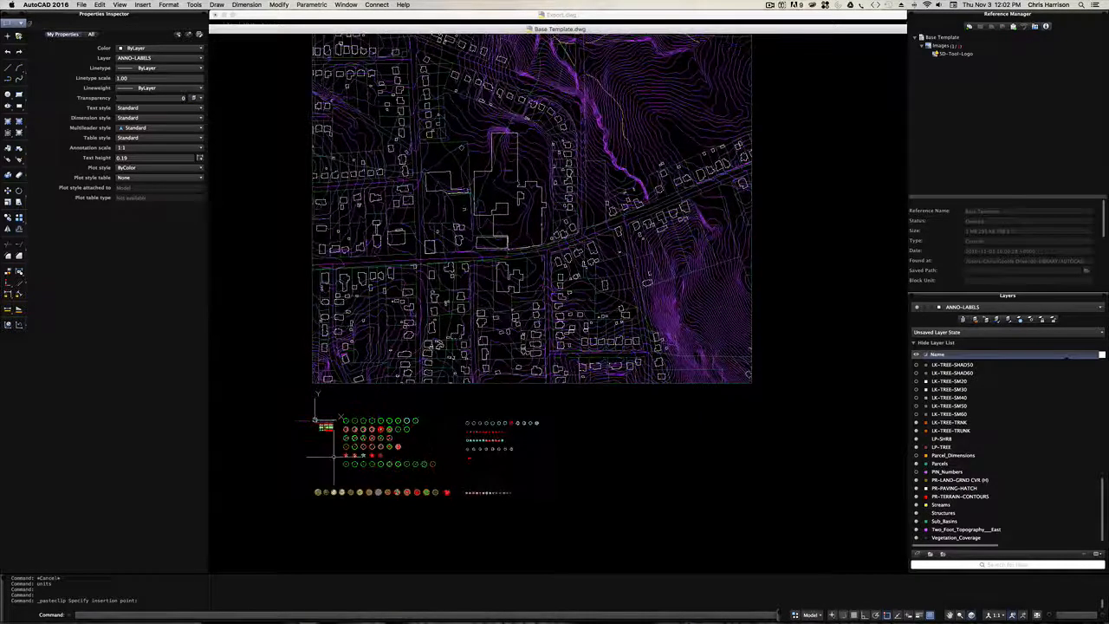
scroll(326, 427, "up", 5)
scroll(438, 353, "down", 4)
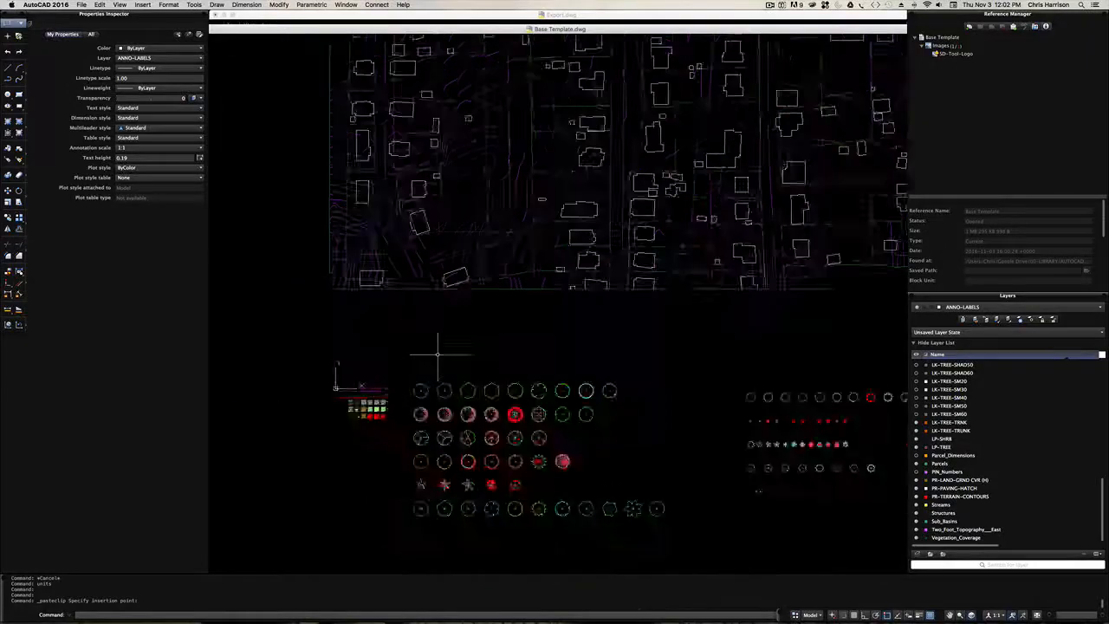
type("layiso")
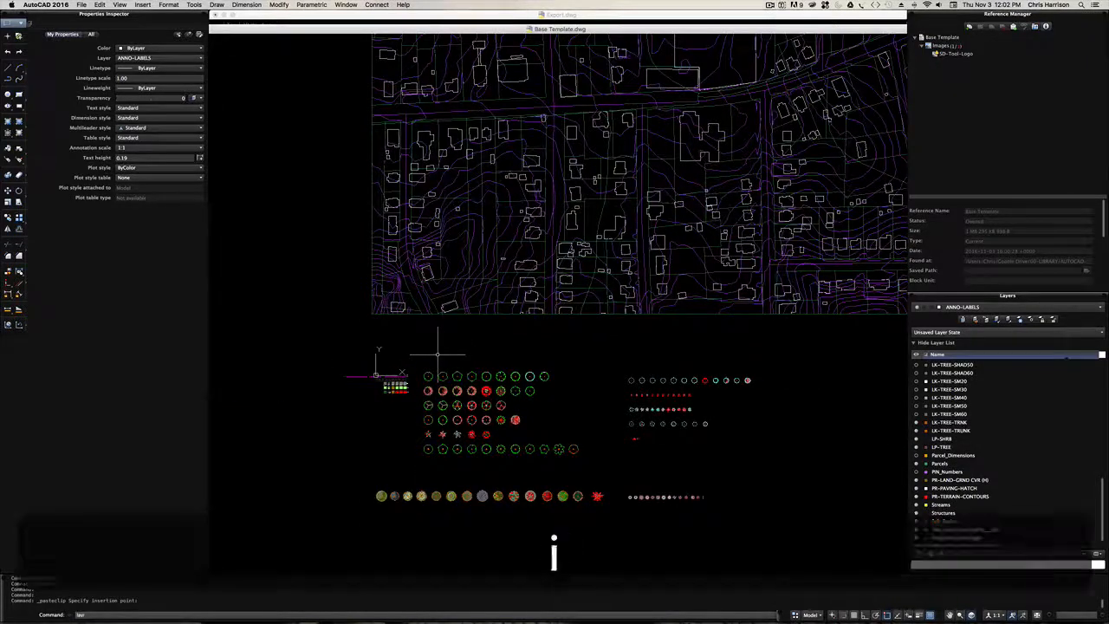
key("Return")
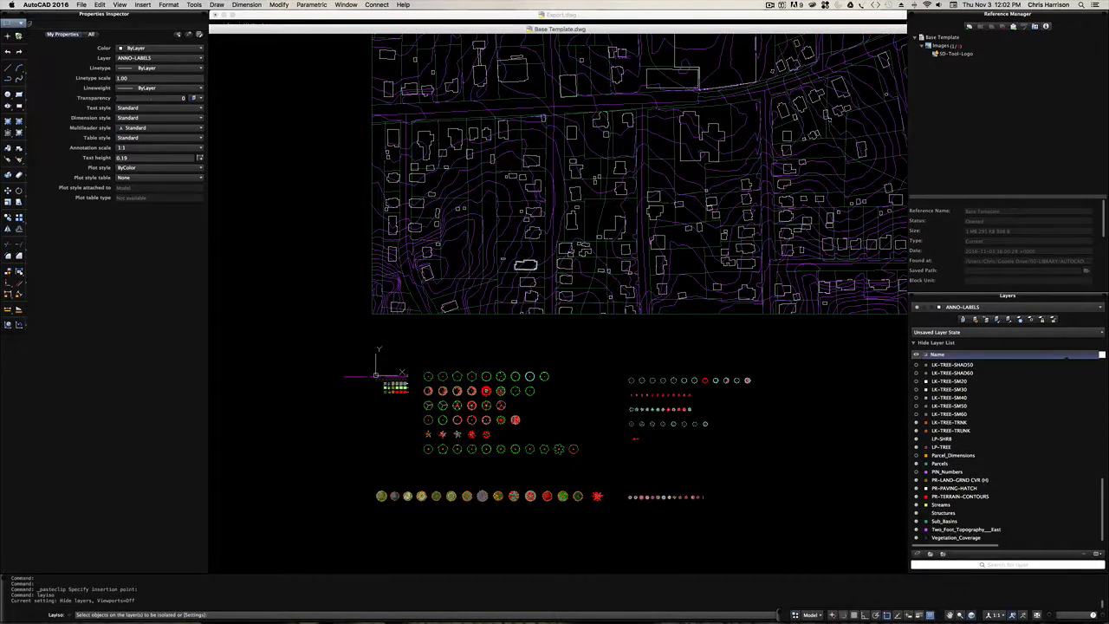
scroll(526, 265, "up", 4)
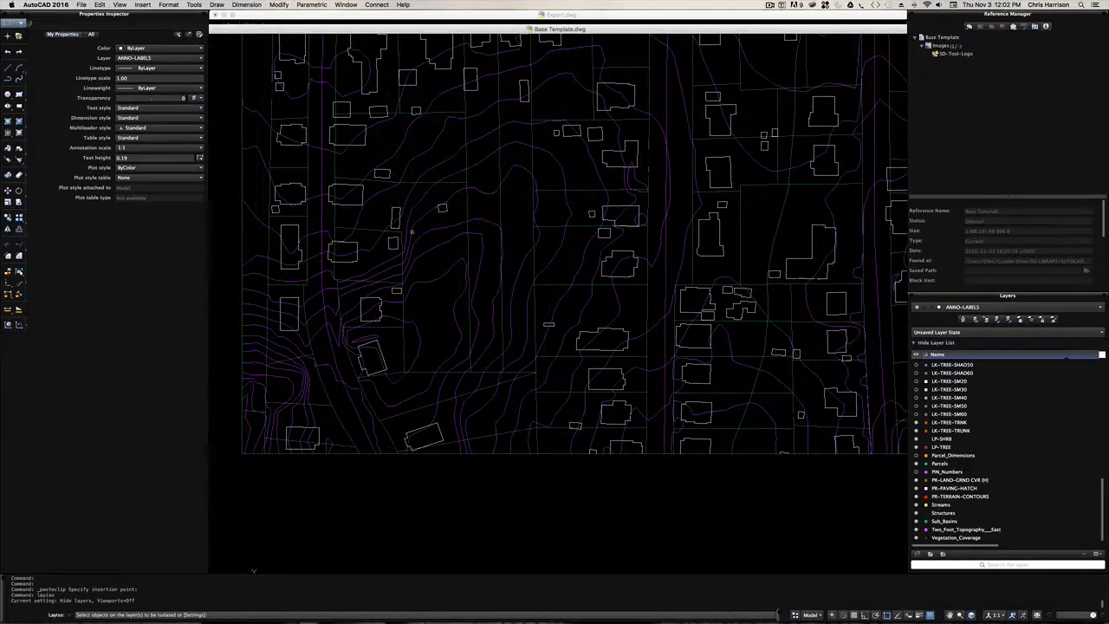
key("Escape")
- Select the irregular closed boundary running between the houses in the map's southwest part to identify its layer
left_click(424, 231)
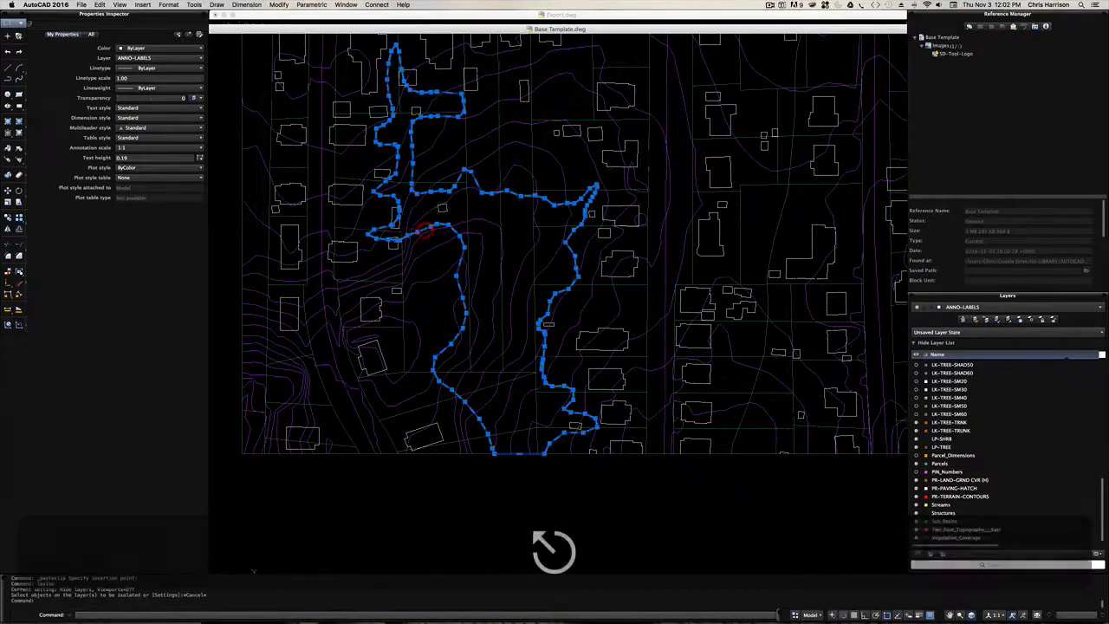
mouse_move(430, 227)
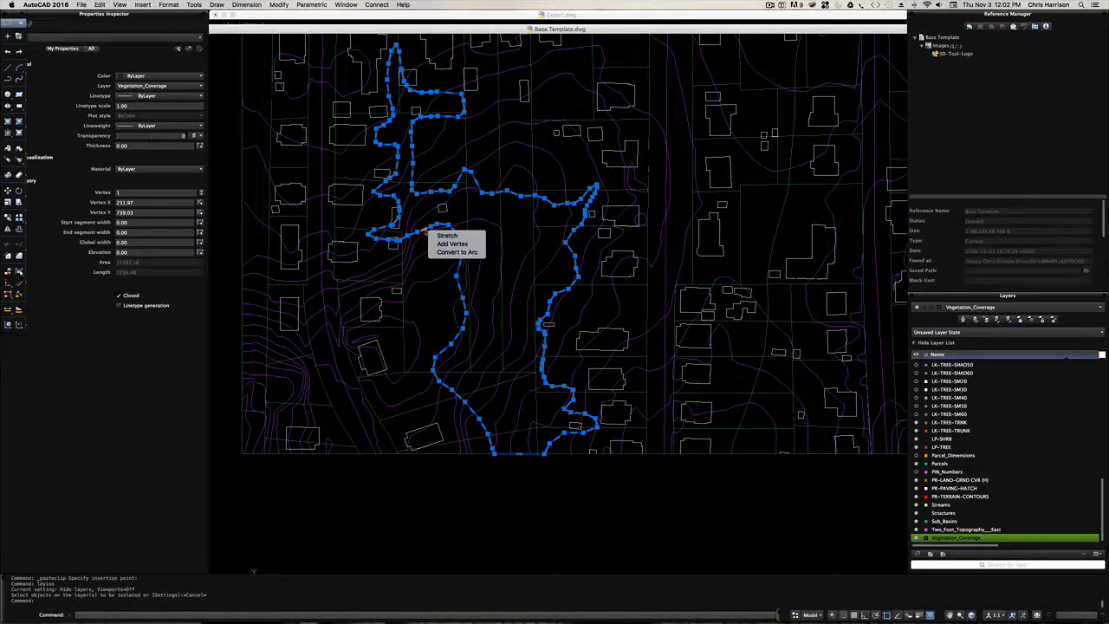
left_click(430, 229)
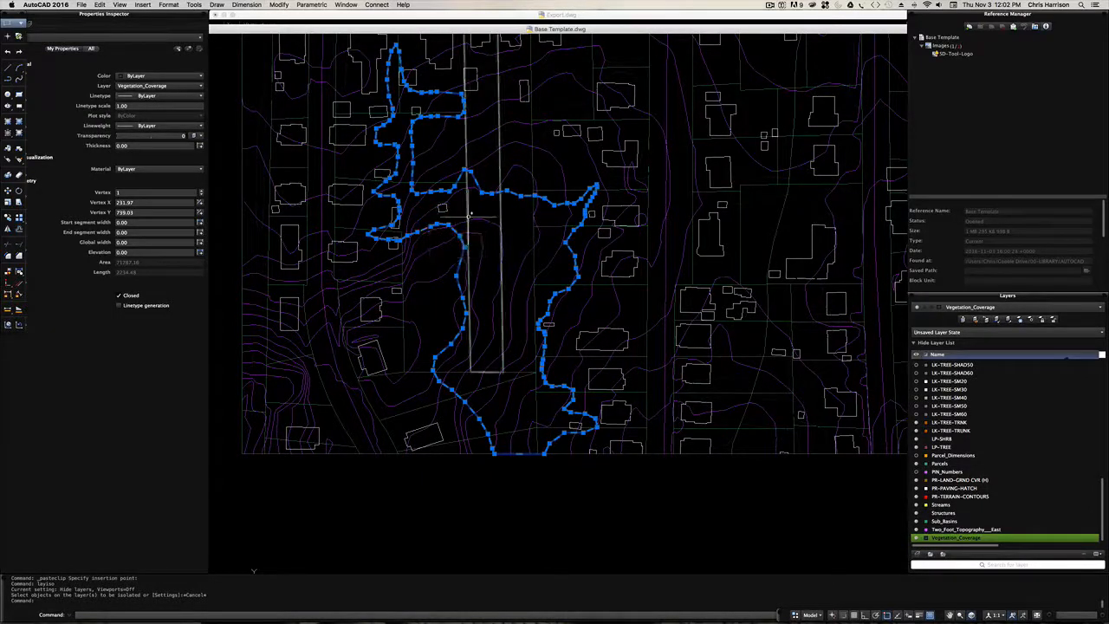
key("Escape")
type("a")
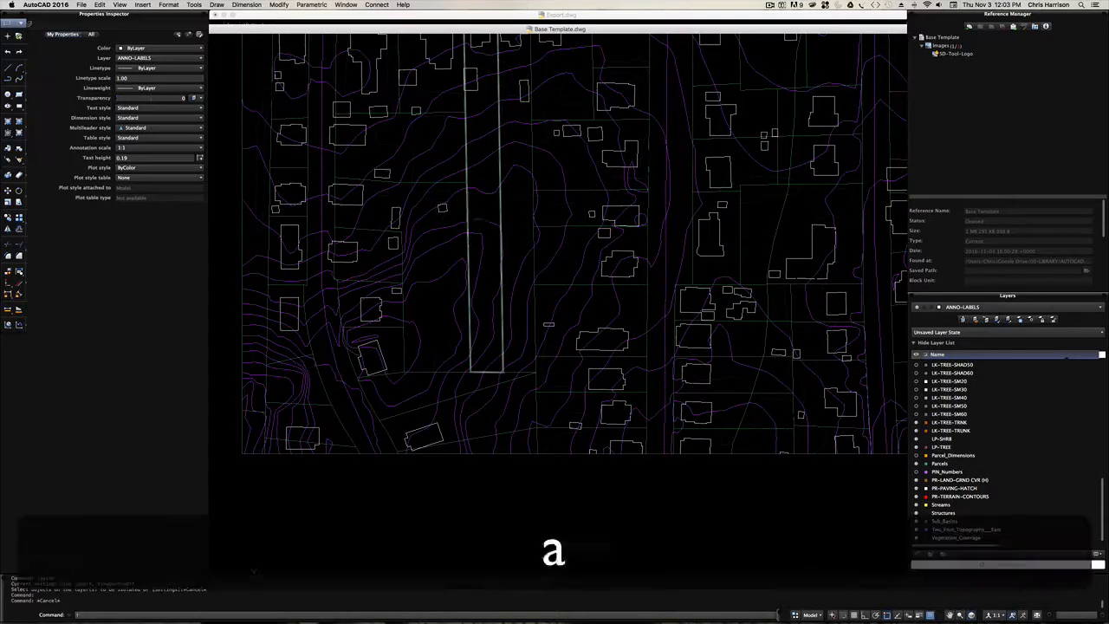
type("yisp")
key("Escape")
key("Escape")
- Isolate the layers of the site map's topography contours and the template's dashed existing-contour sample line near the origin
type("la")
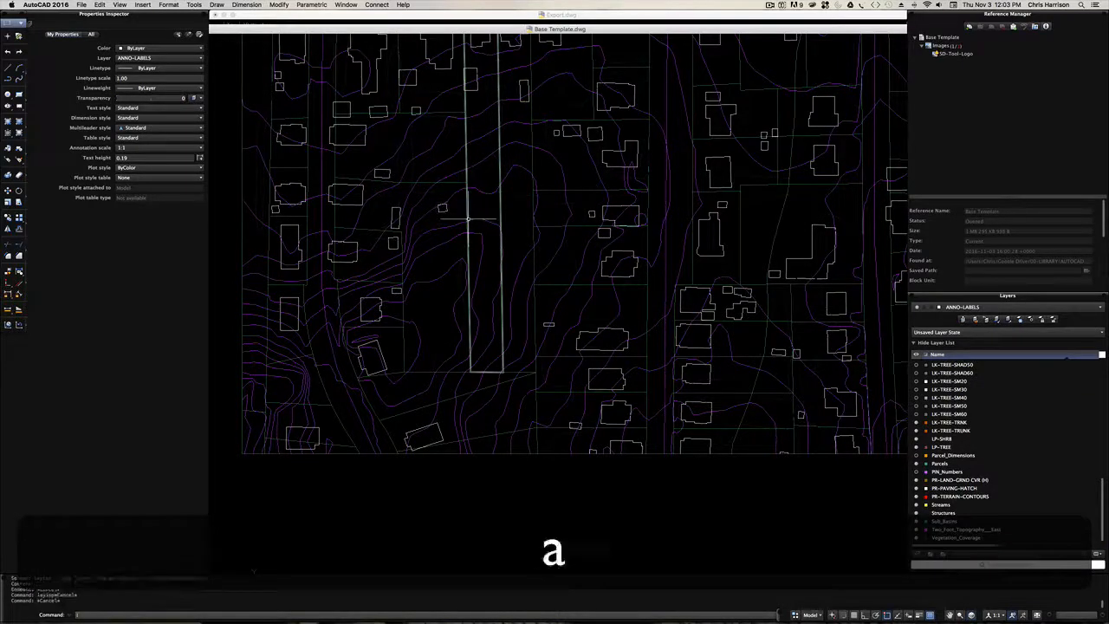
type("yiso")
key("Return")
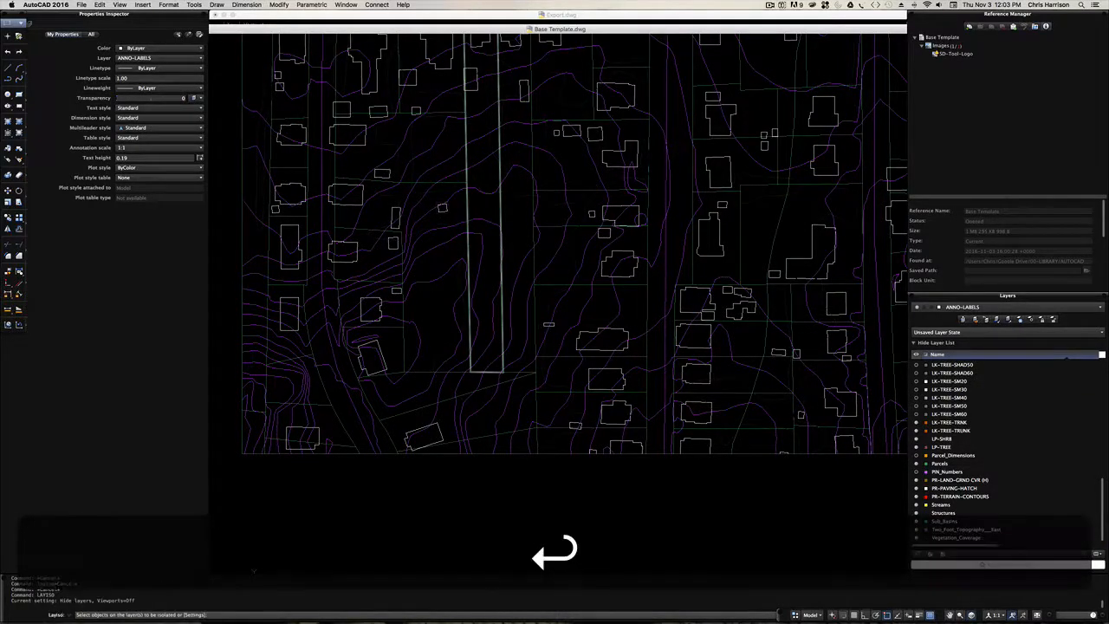
left_click(478, 222)
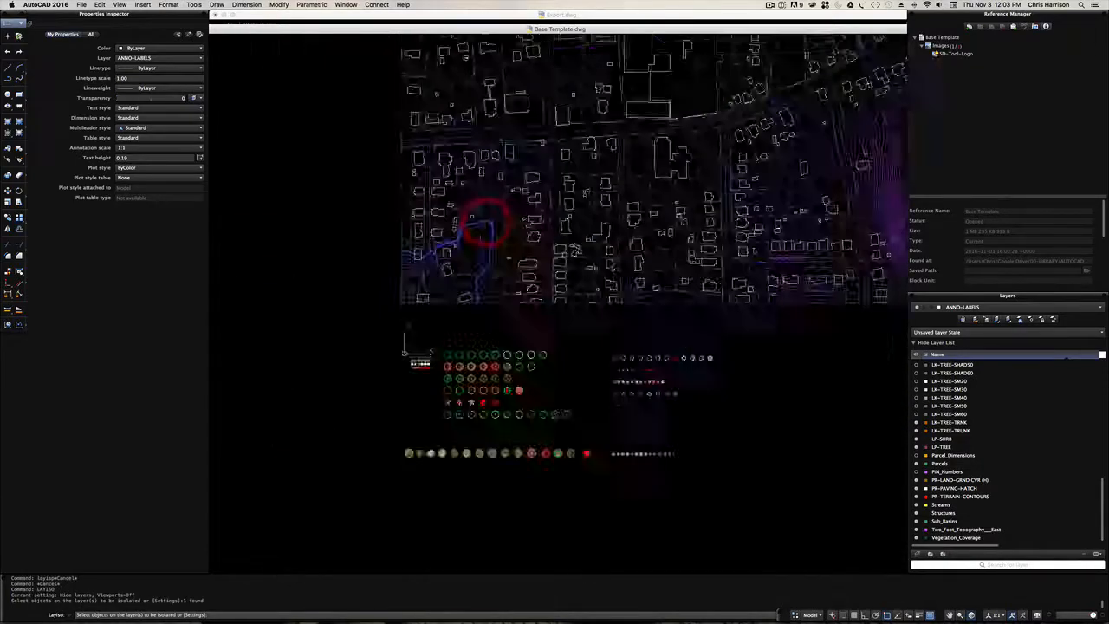
scroll(468, 252, "down", 10)
scroll(484, 265, "up", 10)
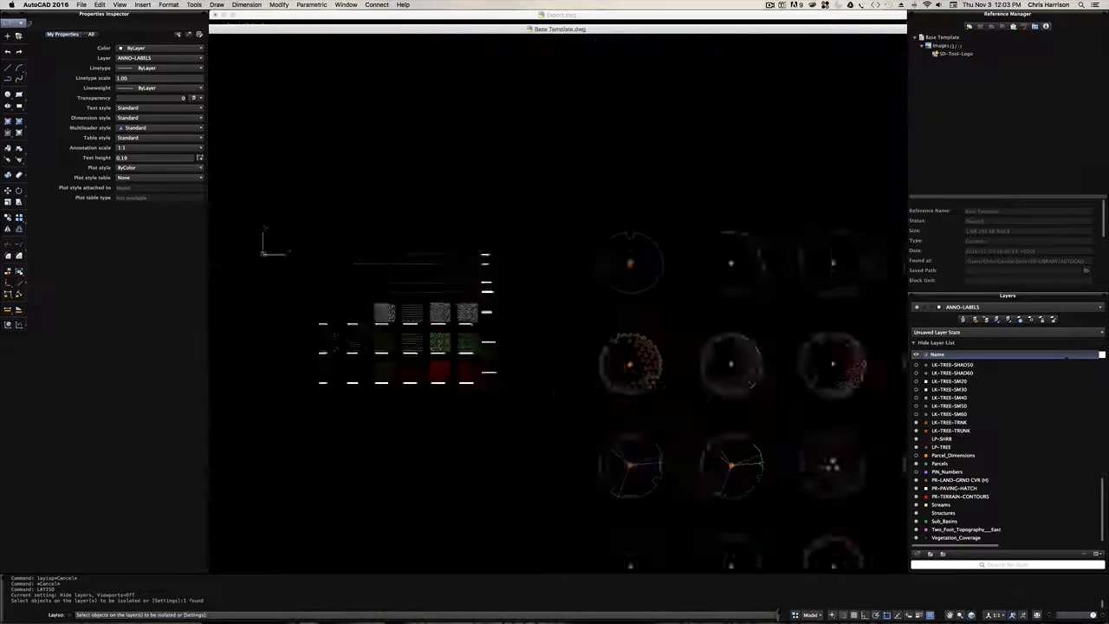
scroll(472, 282, "up", 2)
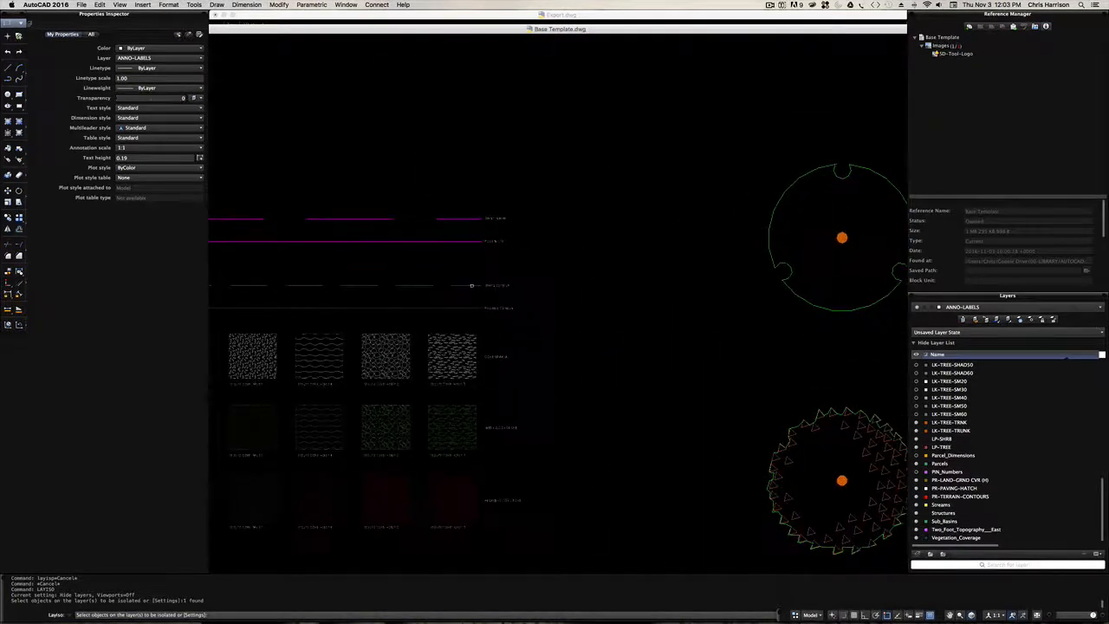
left_click(469, 286)
scroll(469, 286, "down", 8)
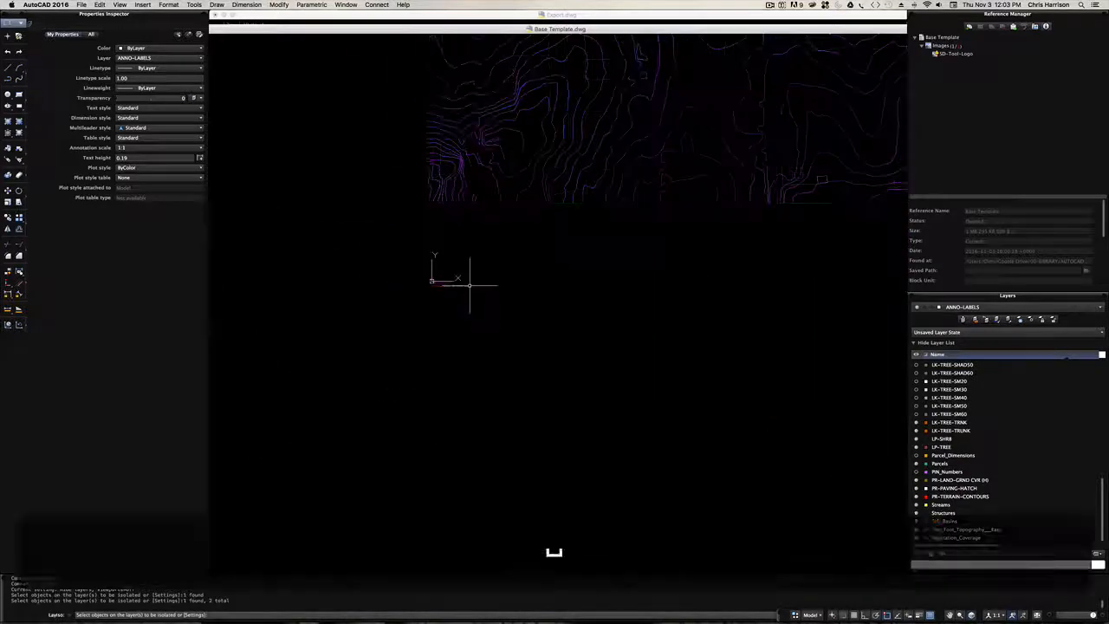
key("Return")
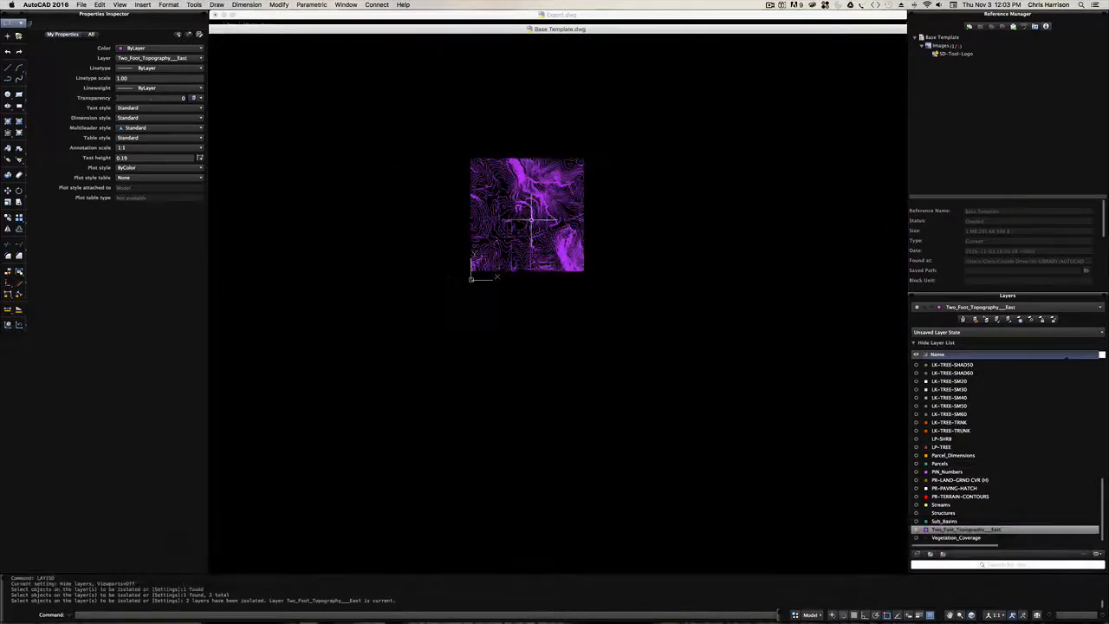
- Match the properties of the template's existing-contour sample line onto all of the site map's topography contours
scroll(529, 221, "up", 5)
scroll(529, 221, "down", 6)
scroll(520, 224, "up", 2)
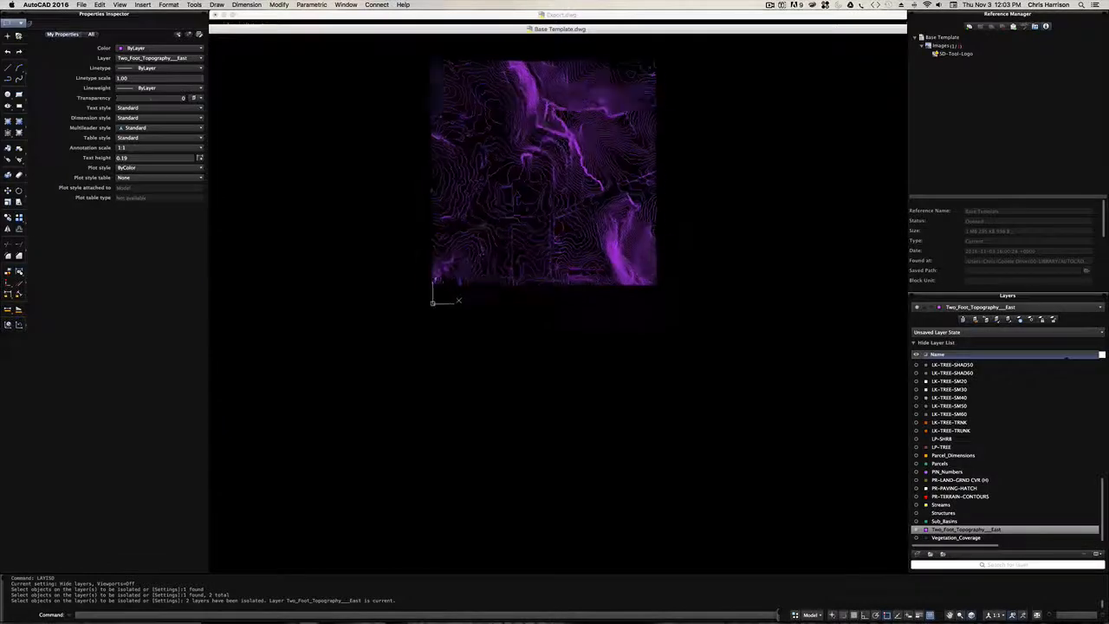
type("ma")
key("space")
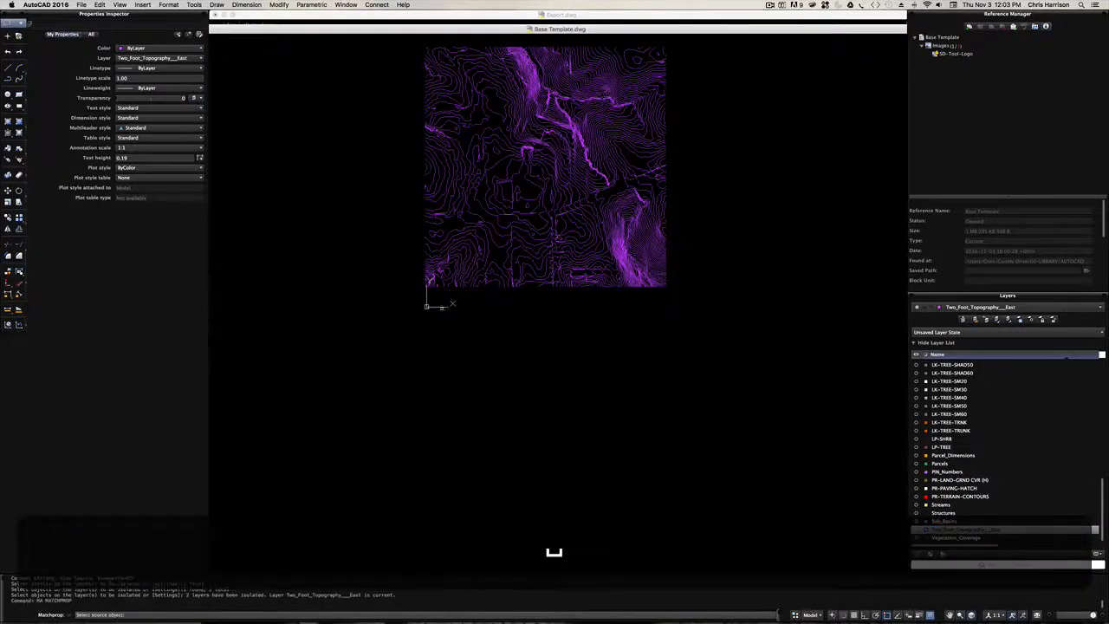
scroll(443, 308, "up", 4)
left_click(417, 305)
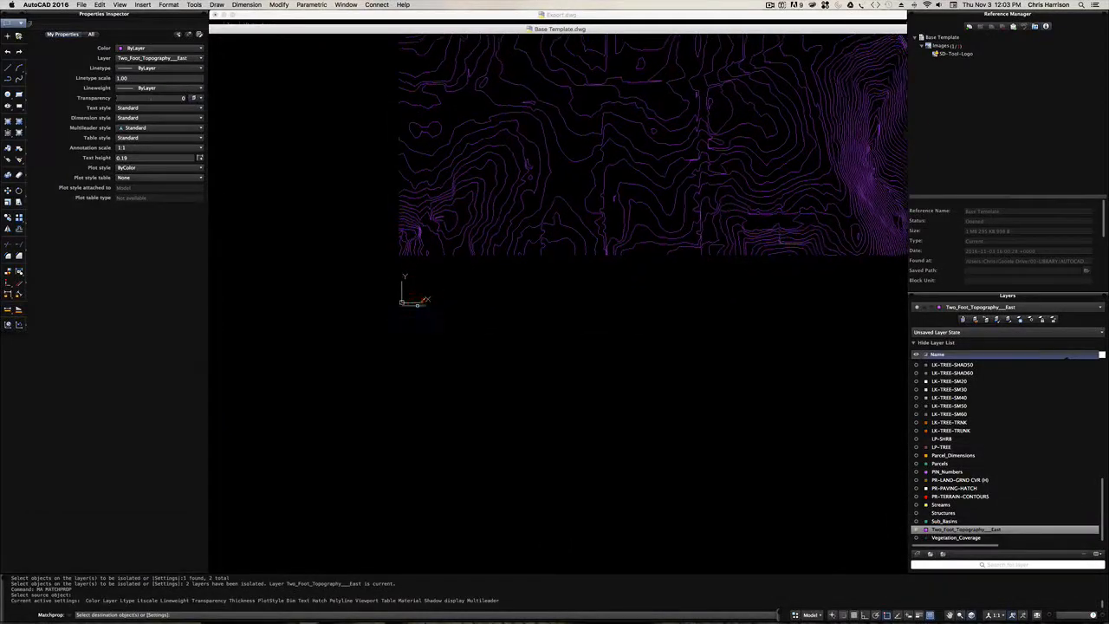
scroll(706, 293, "down", 5)
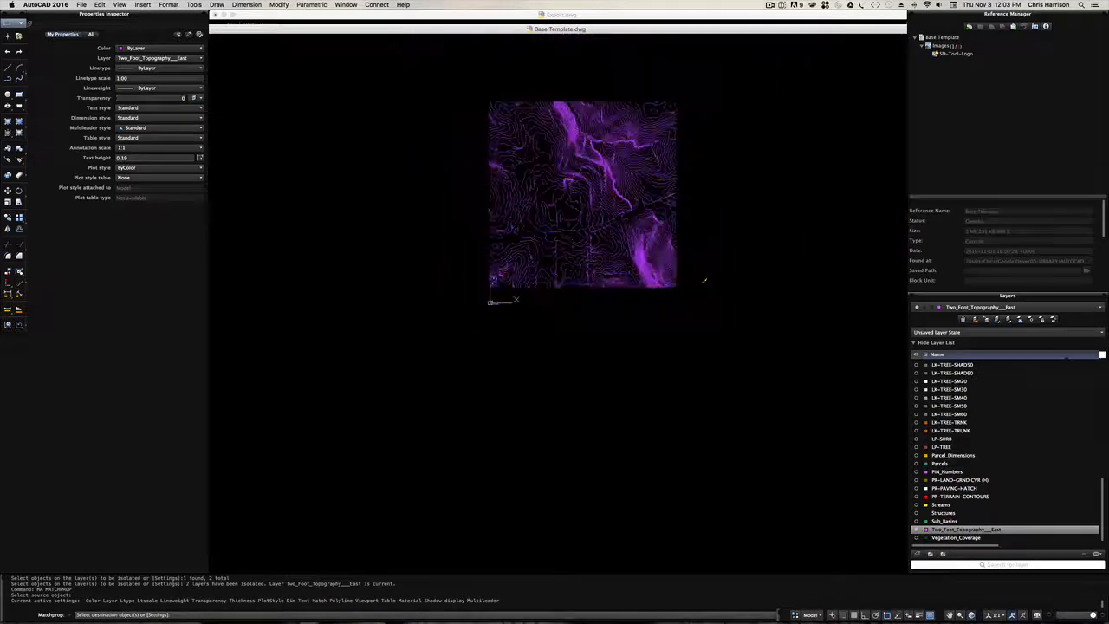
left_click(707, 293)
left_click(457, 91)
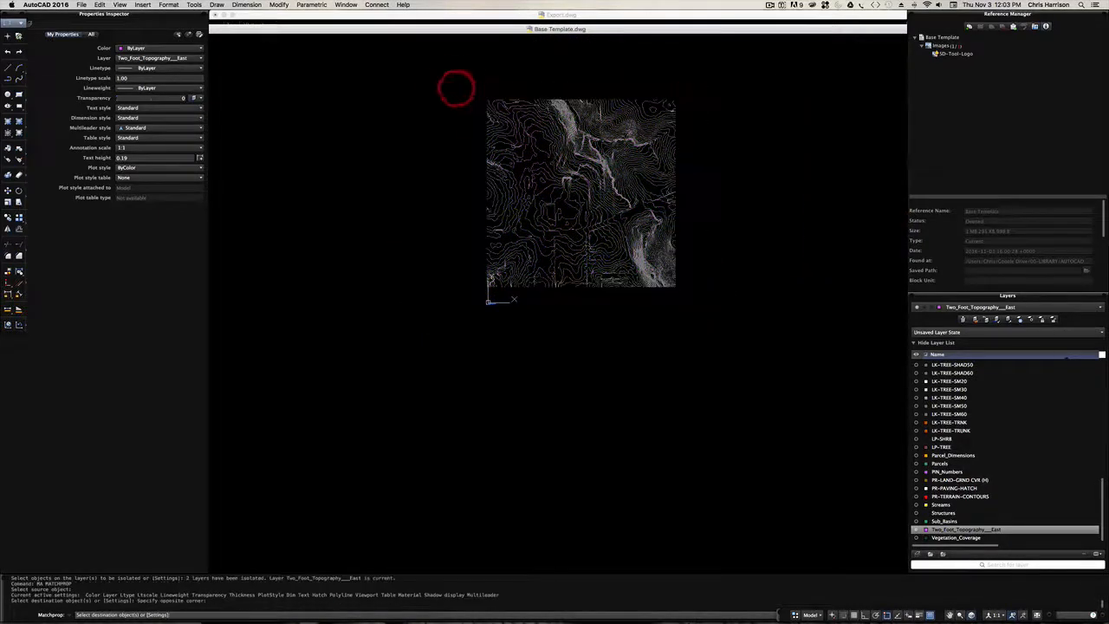
key("Escape")
- Select a contour around the middle of the map to check its layer, linetype and linetype scale
scroll(582, 201, "up", 5)
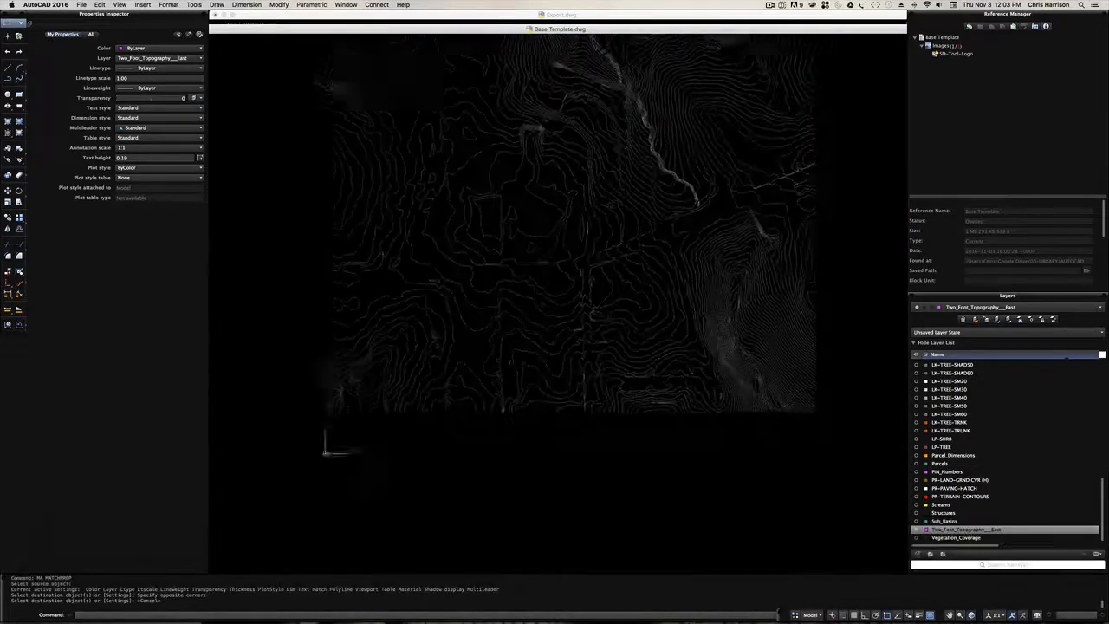
scroll(586, 169, "up", 3)
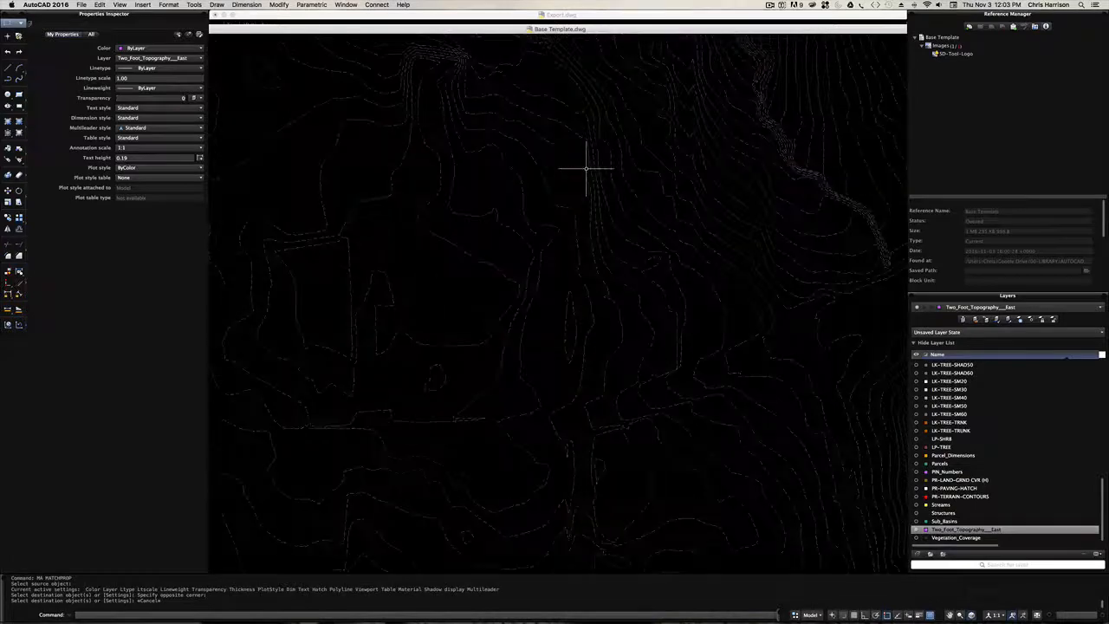
scroll(555, 183, "down", 3)
left_click(534, 189)
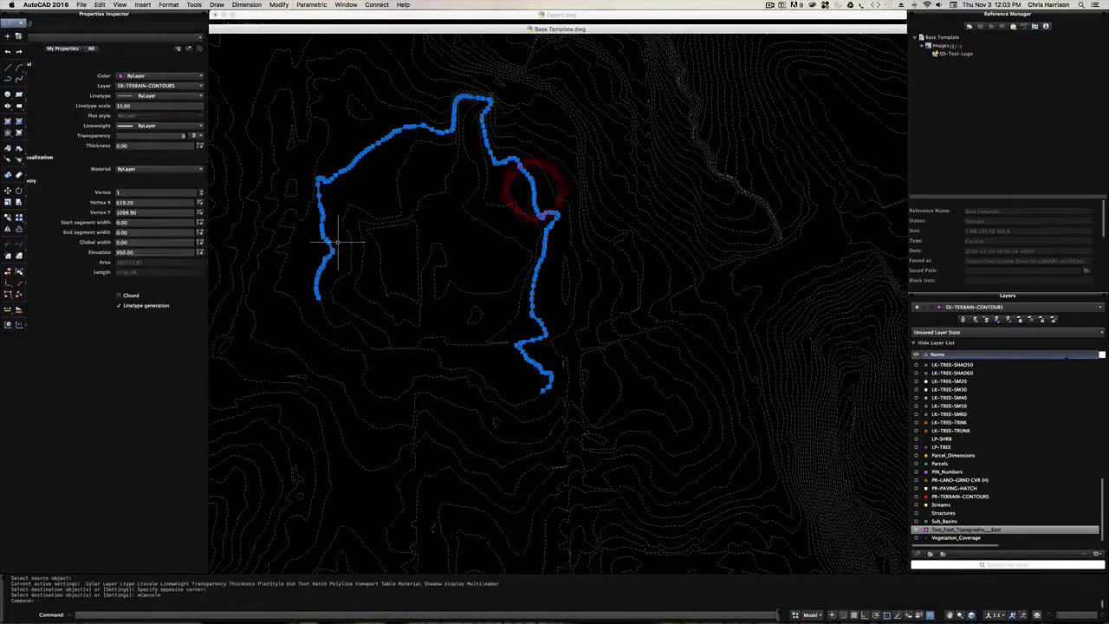
scroll(500, 298, "down", 3)
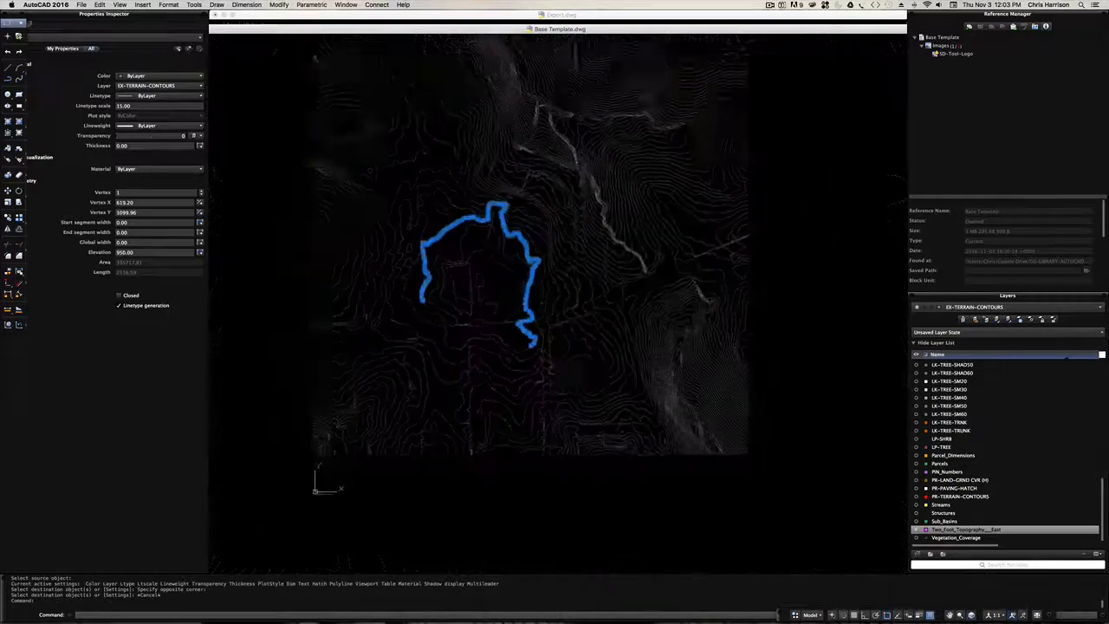
key("super+z")
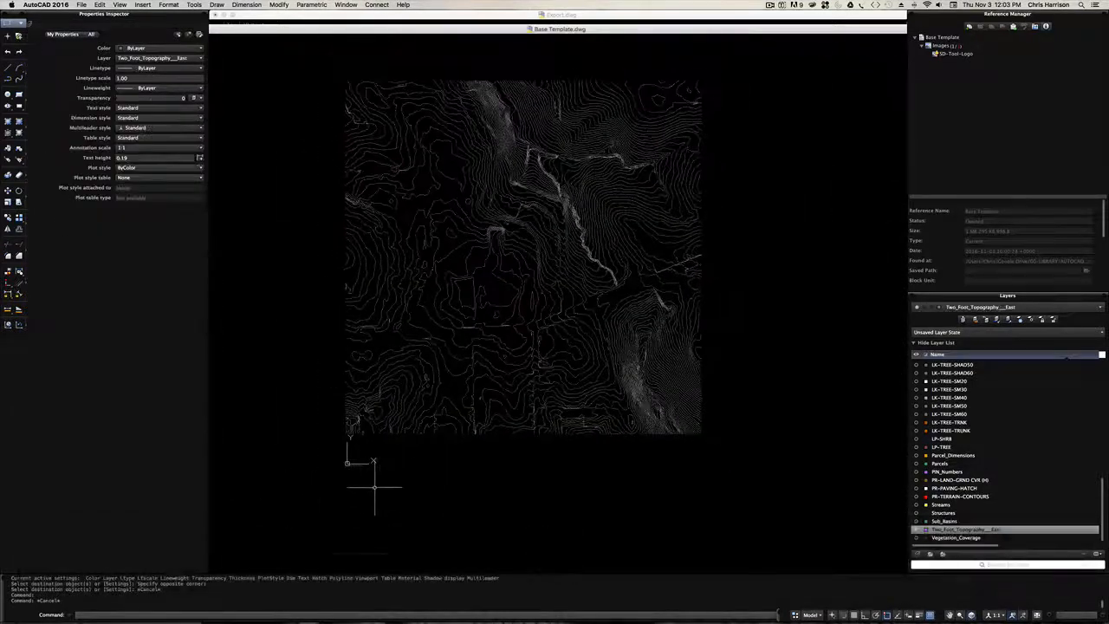
scroll(440, 447, "down", 2)
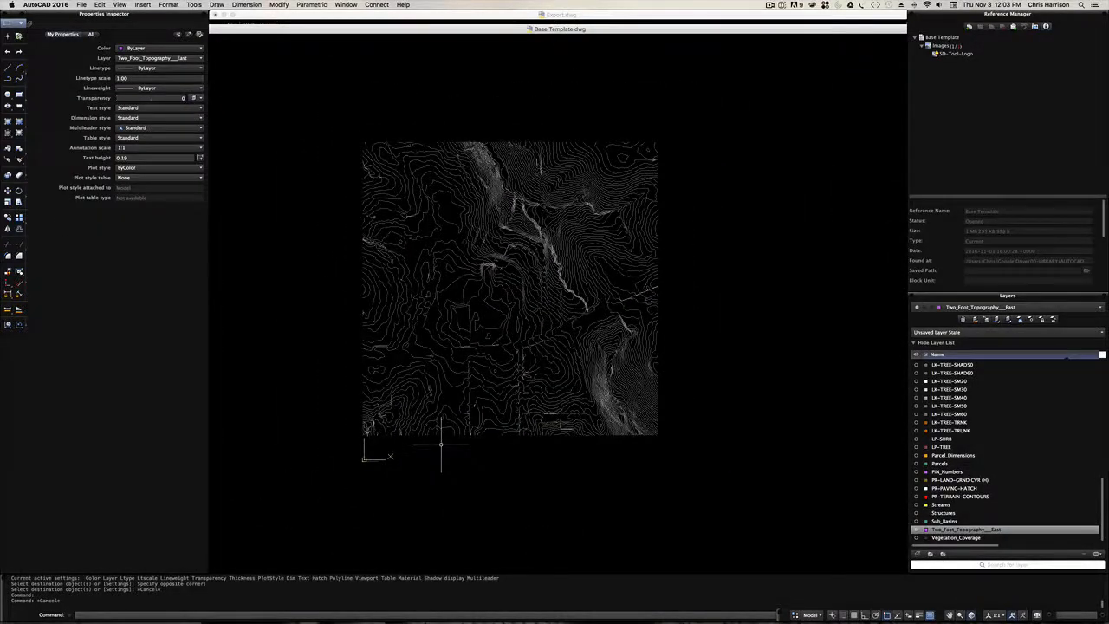
type("layn")
key("Return")
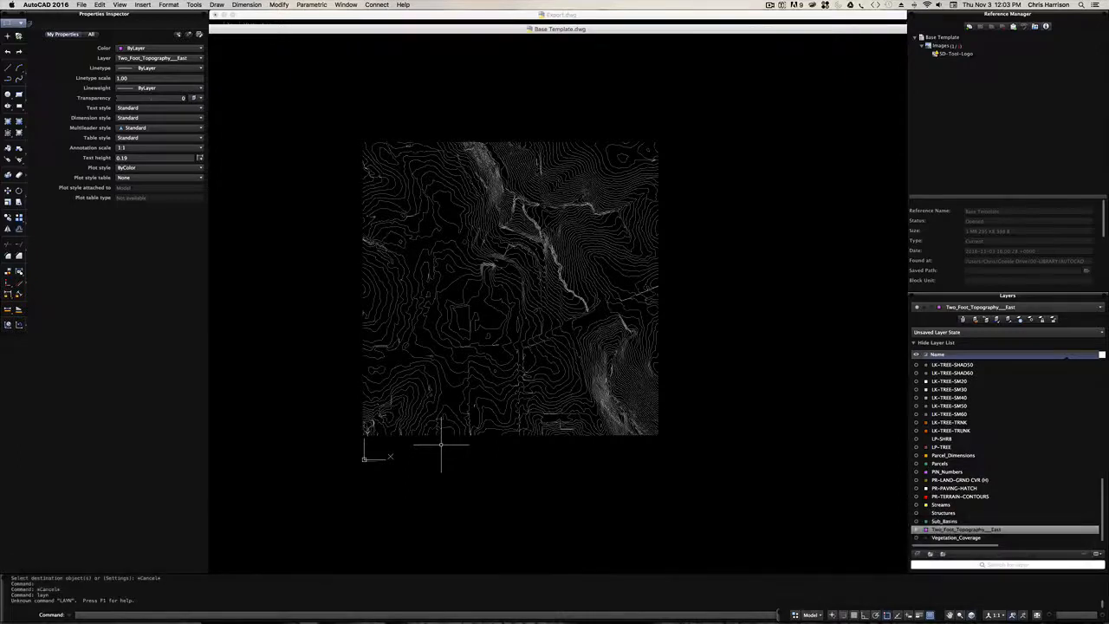
key("Escape")
type("laym")
key("Return")
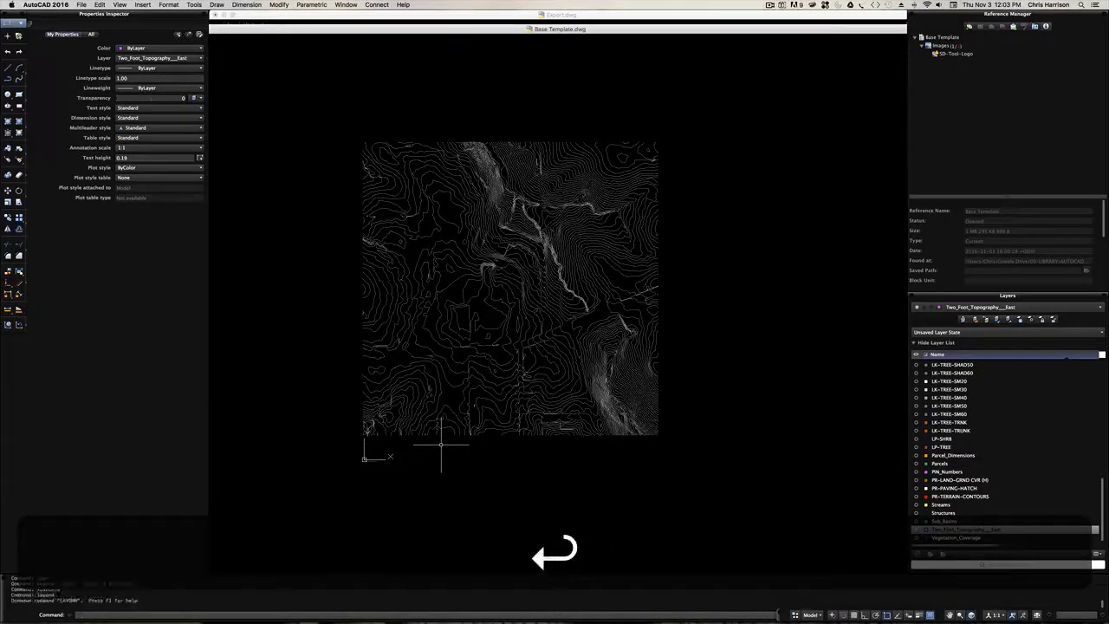
- Turn all of the drawing's layers back on
type("layon")
key("Return")
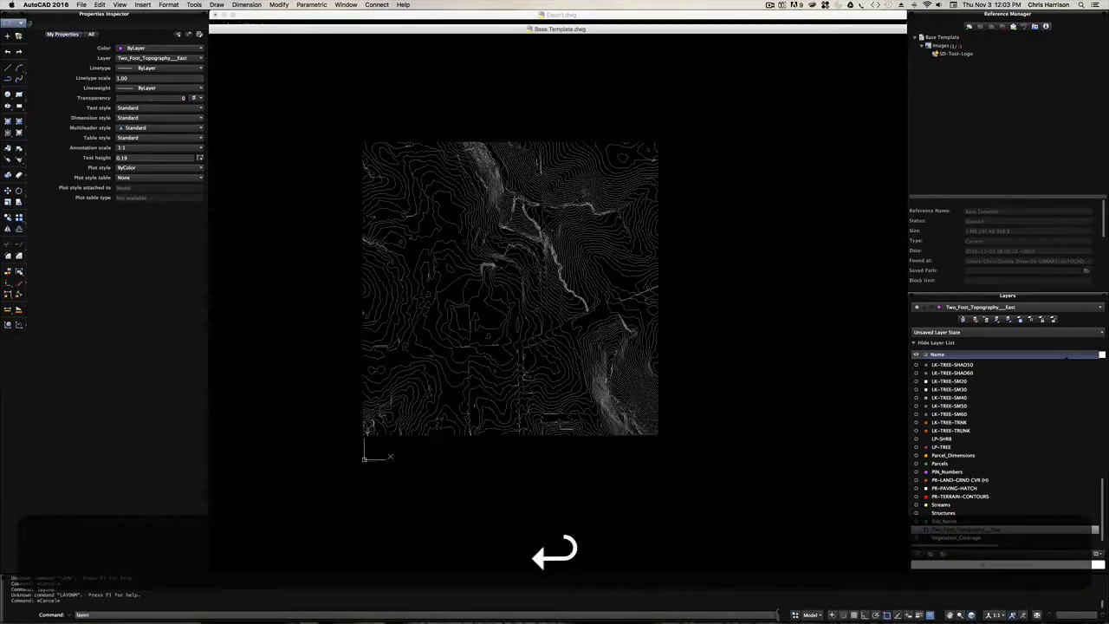
scroll(485, 347, "up", 6)
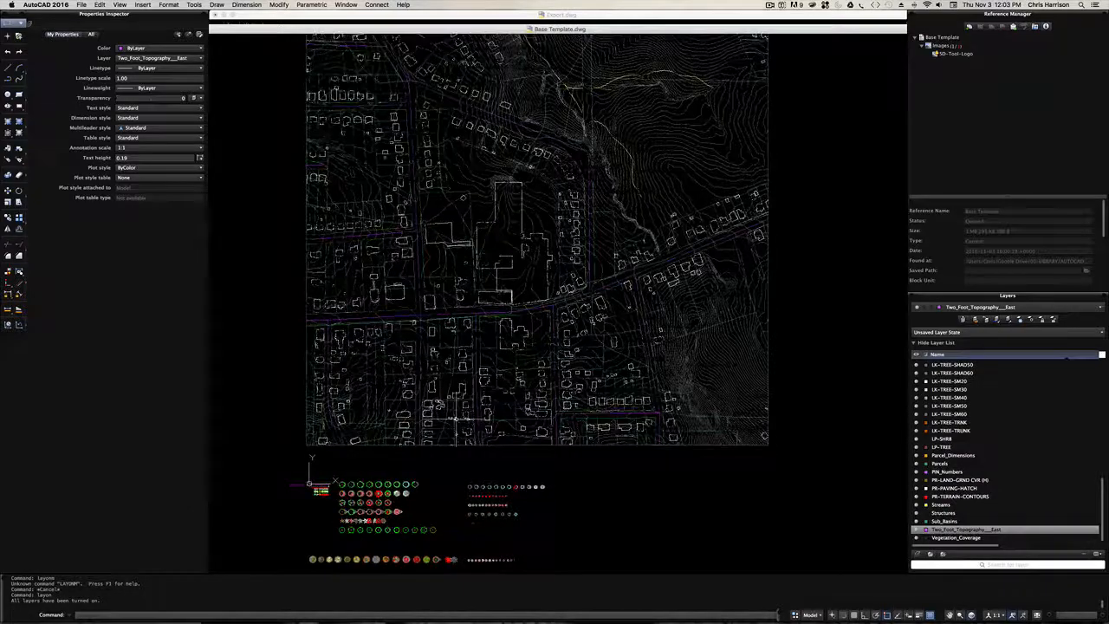
- Select the narrow closed outline between the large buildings north of the main street to identify its layer
scroll(500, 274, "up", 2)
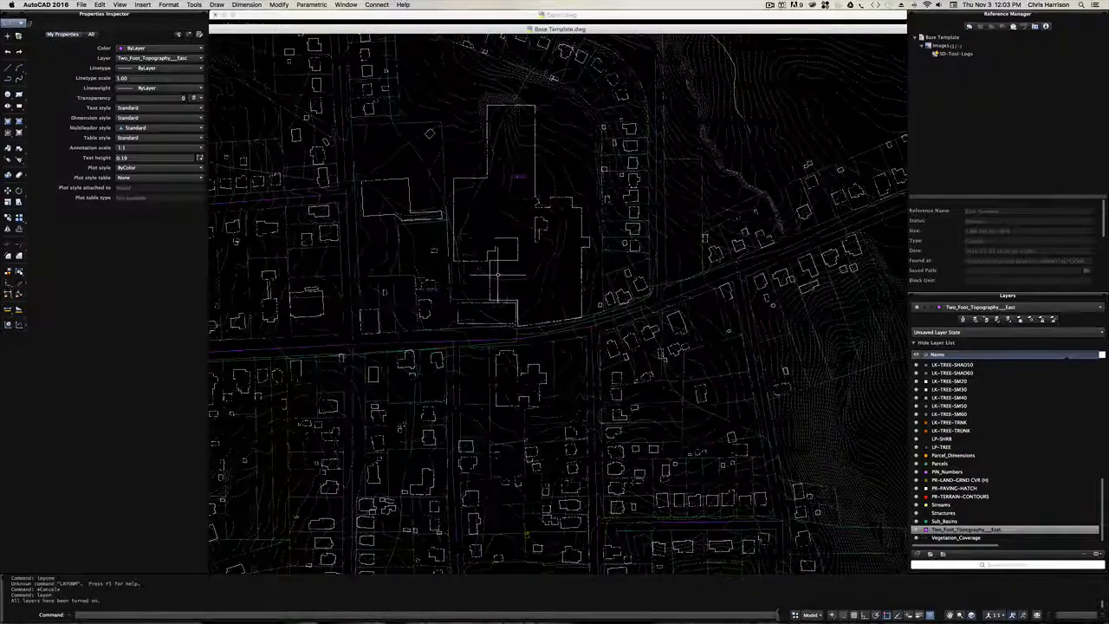
scroll(499, 274, "up", 3)
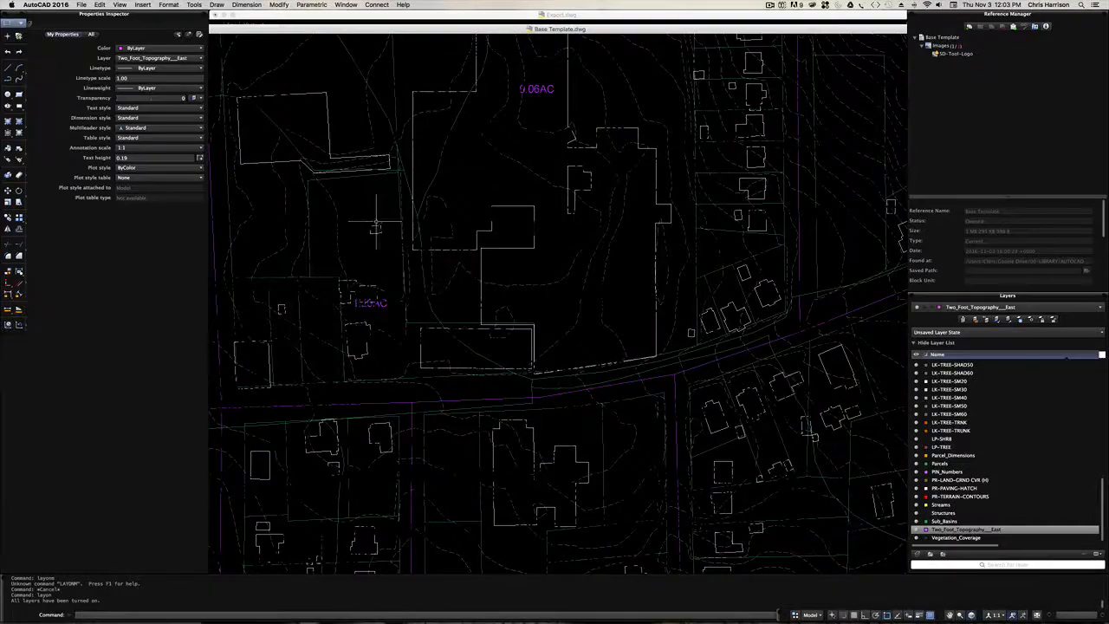
left_click(388, 192)
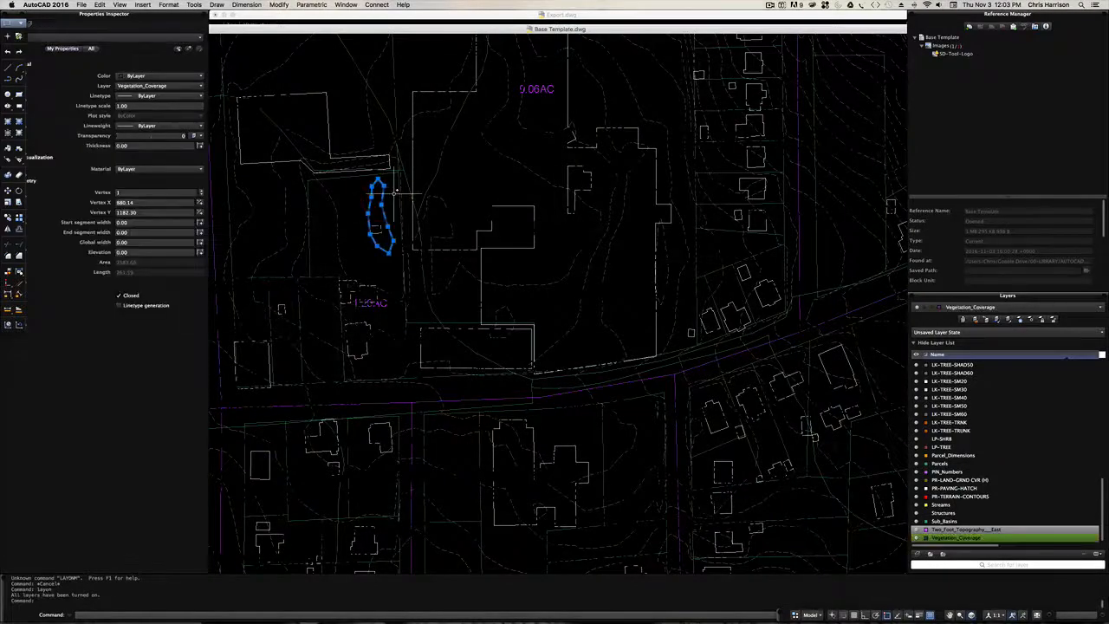
key("super+z")
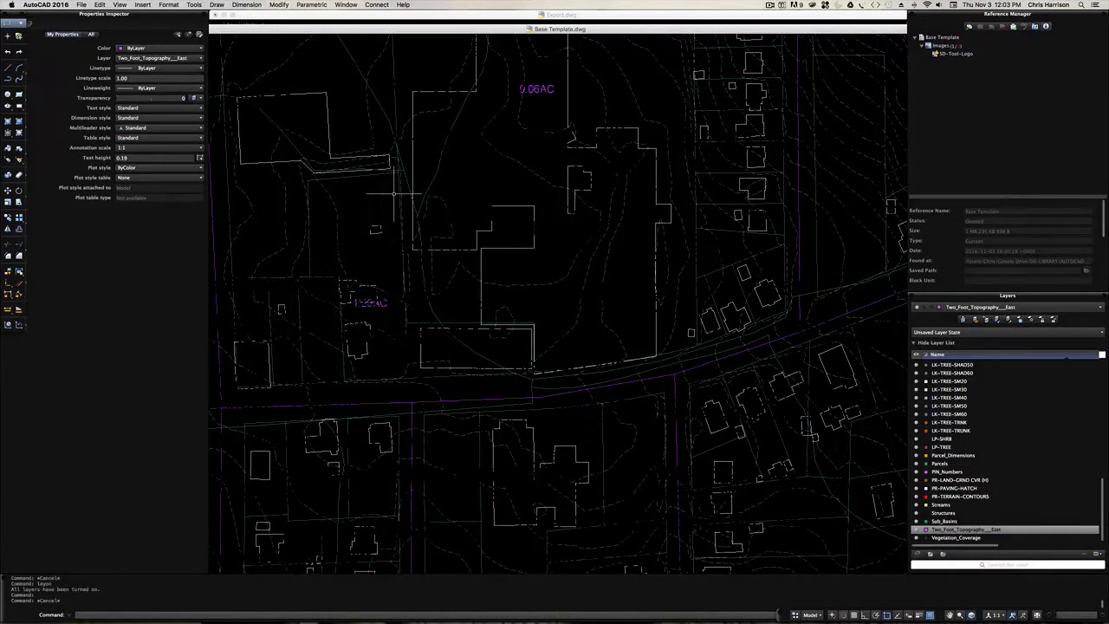
- Set the Vegetation_Coverage layer's colour to Green
scroll(395, 193, "down", 5)
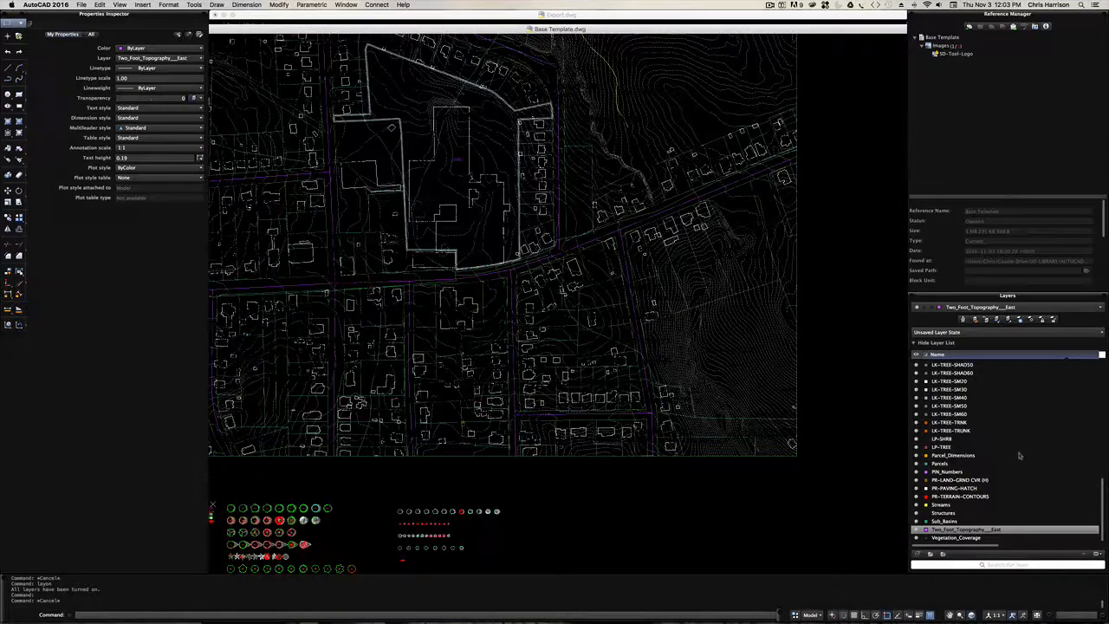
scroll(1010, 470, "down", 1)
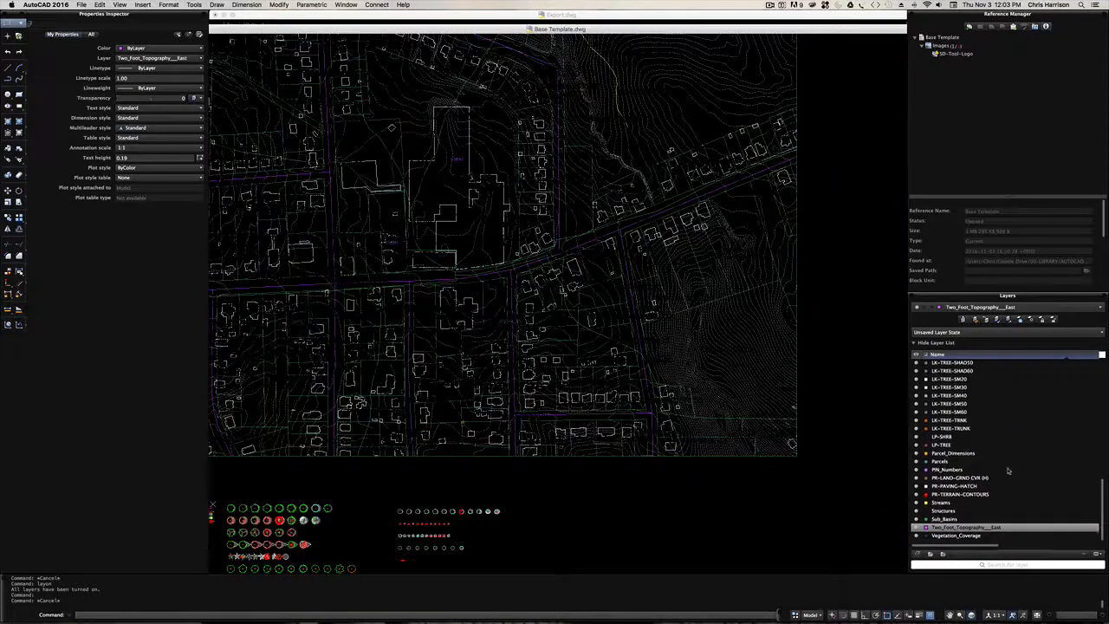
left_click(925, 537)
left_click(938, 482)
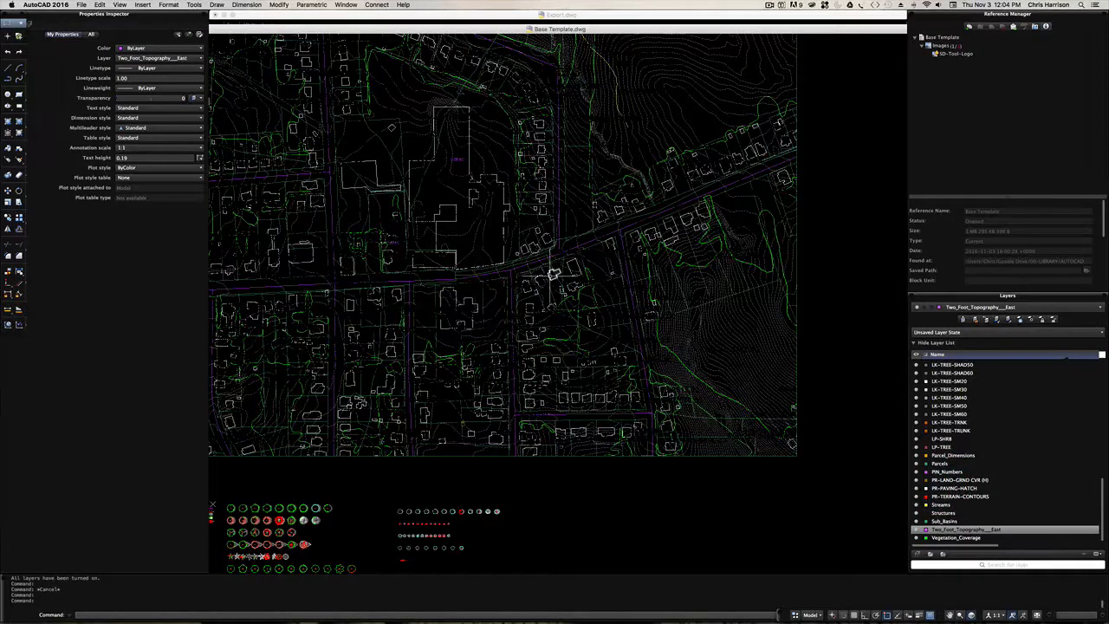
- Select a parcel outline just south of the curved main street to identify its layer
scroll(553, 274, "up", 3)
left_click(566, 264)
mouse_move(569, 267)
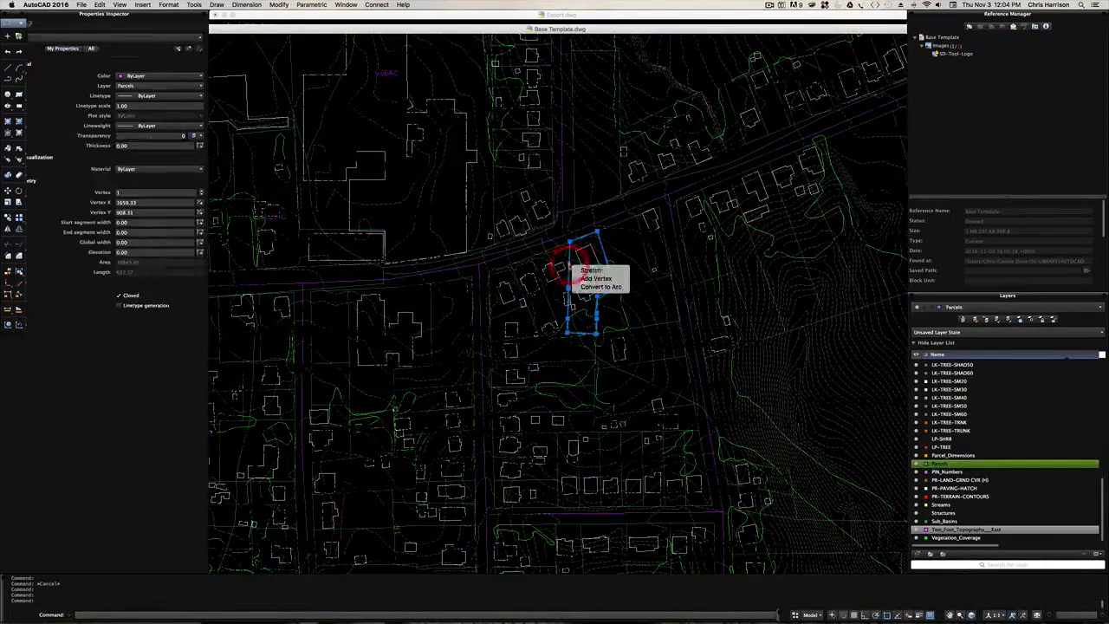
key("Escape")
key("Escape")
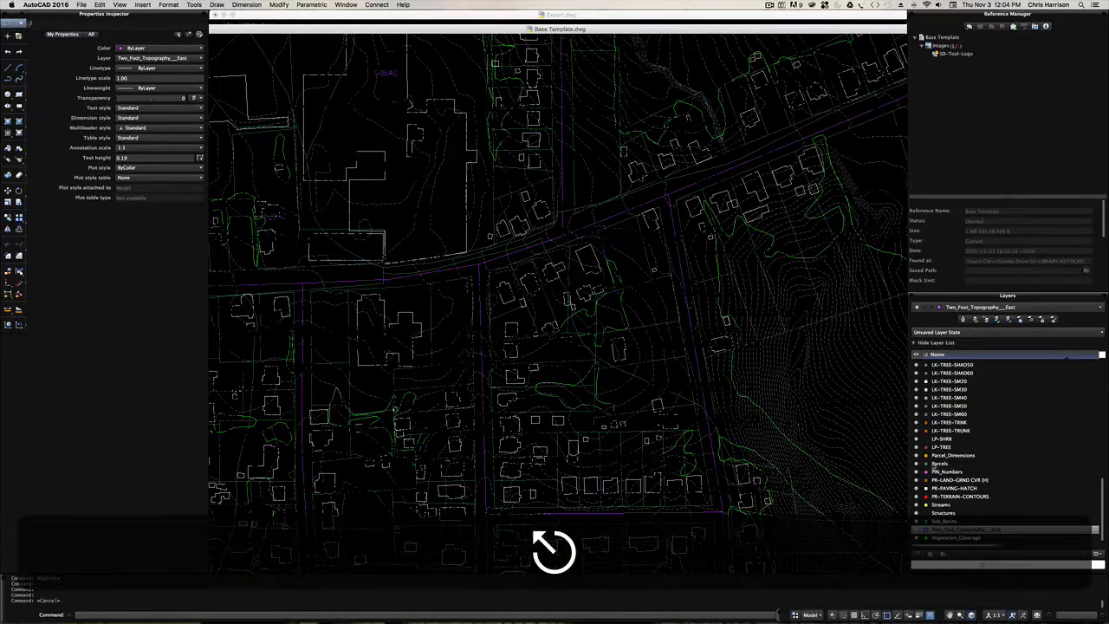
- Set the Parcels layer's colour to Red
left_click(925, 464)
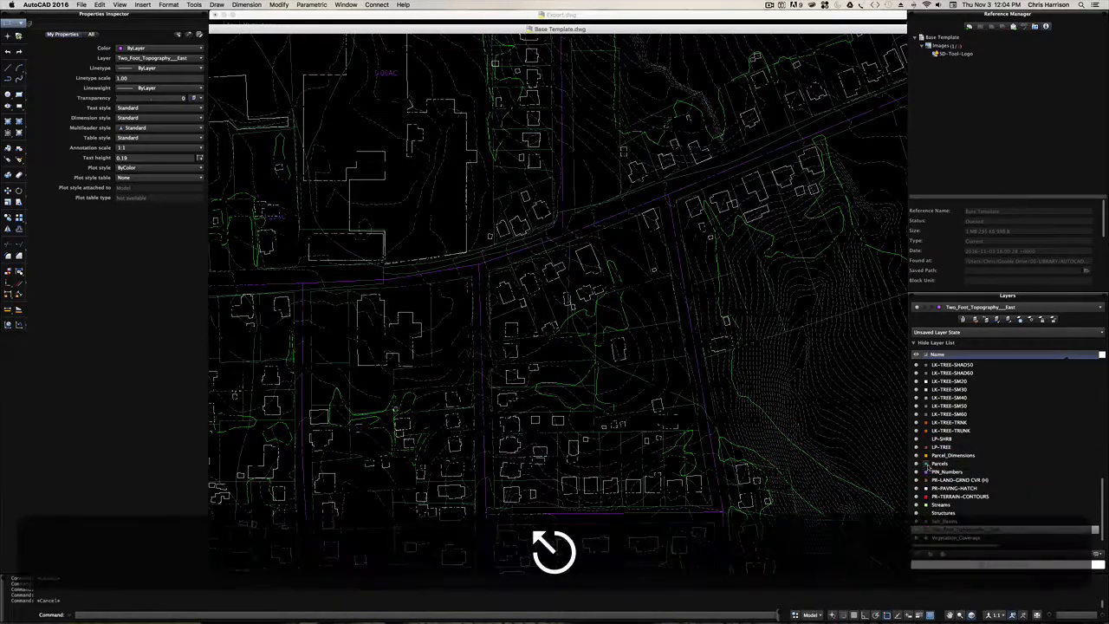
left_click(927, 465)
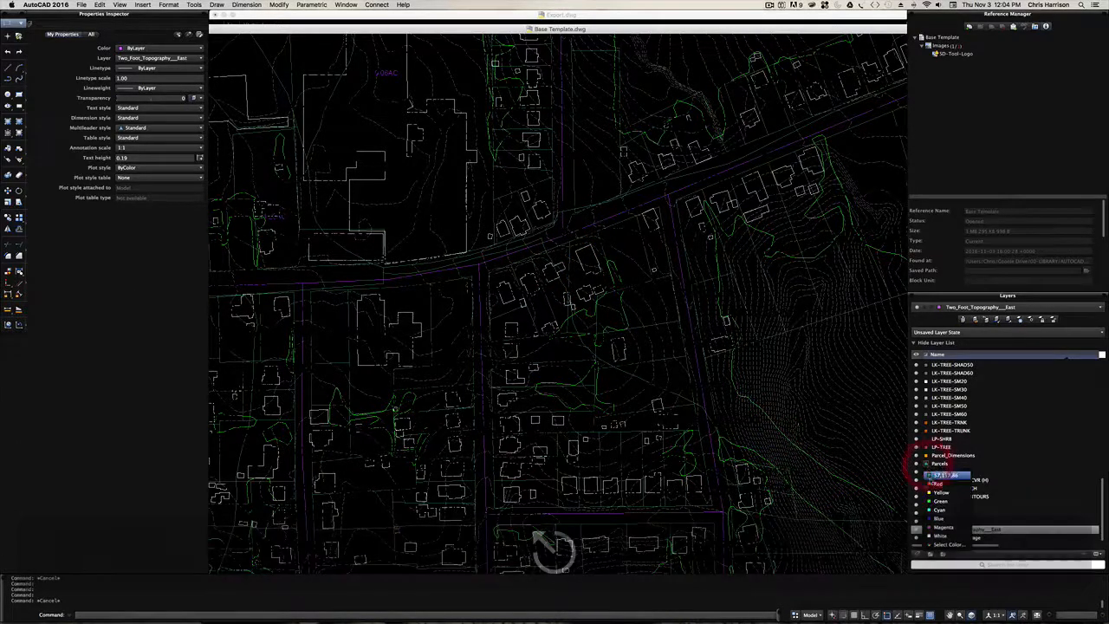
left_click(941, 479)
scroll(568, 254, "down", 4)
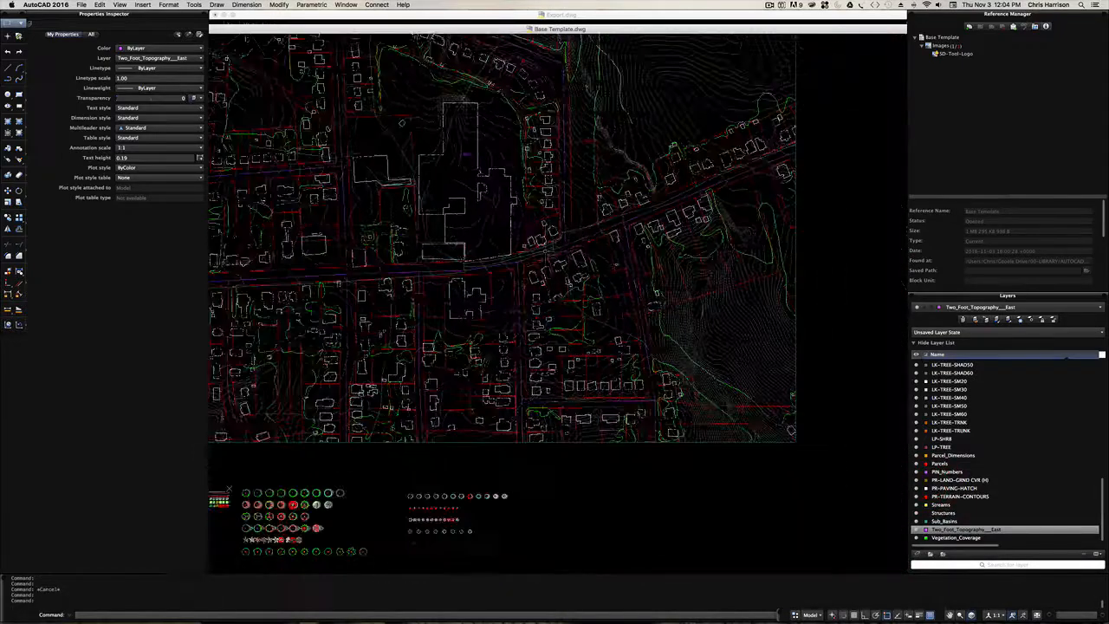
- Window-select the hidden black text inside the parcel west of the large building to identify its layers
scroll(404, 220, "up", 6)
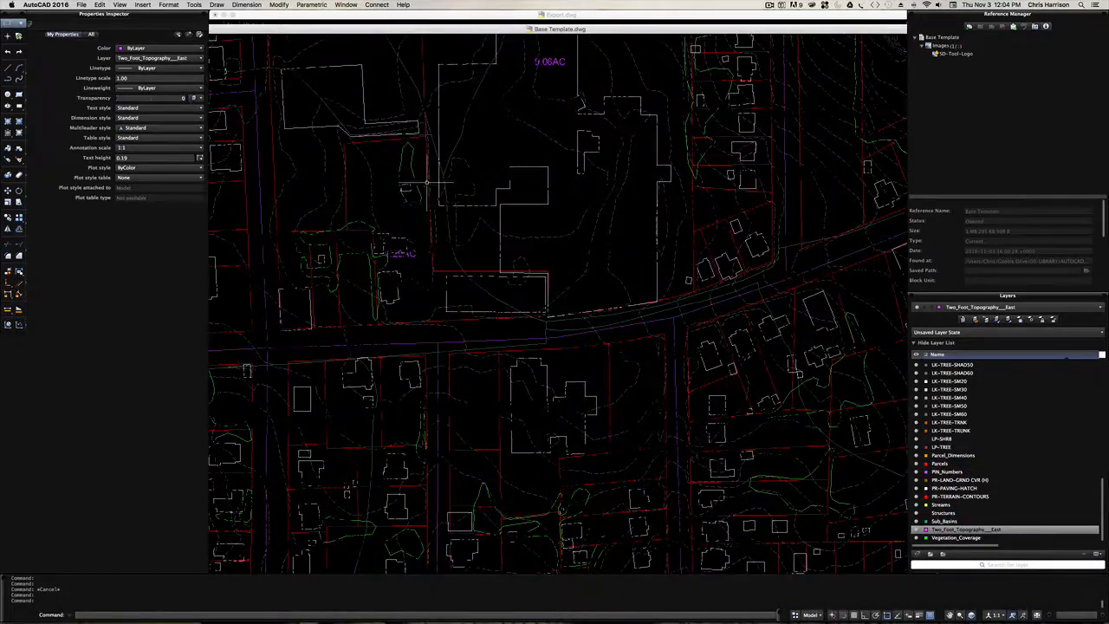
scroll(372, 198, "up", 5)
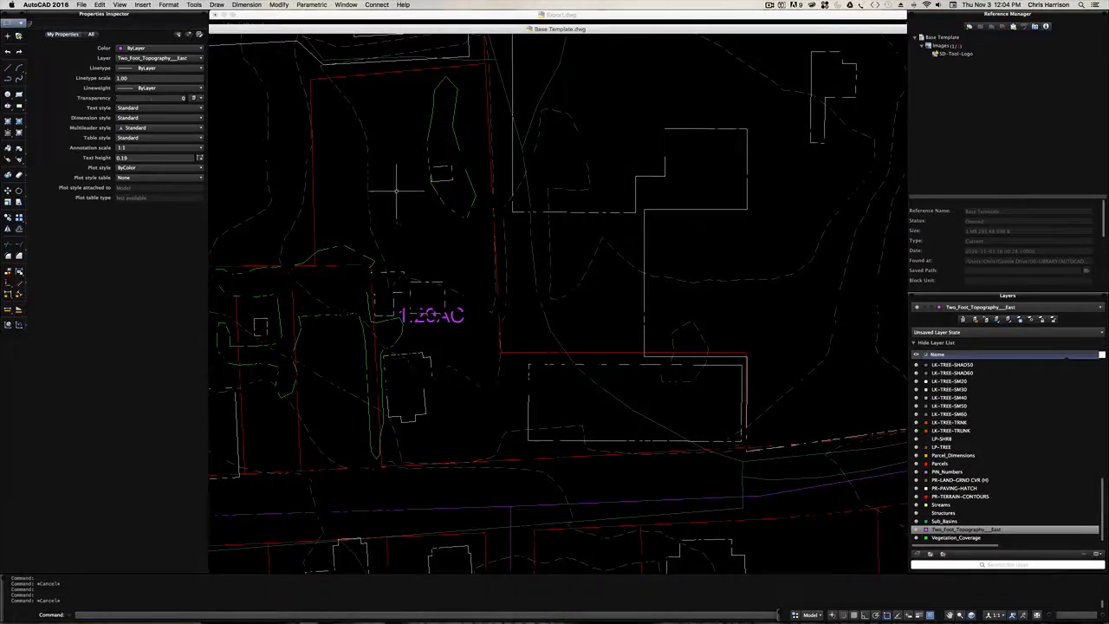
left_click(390, 176)
left_click(389, 161)
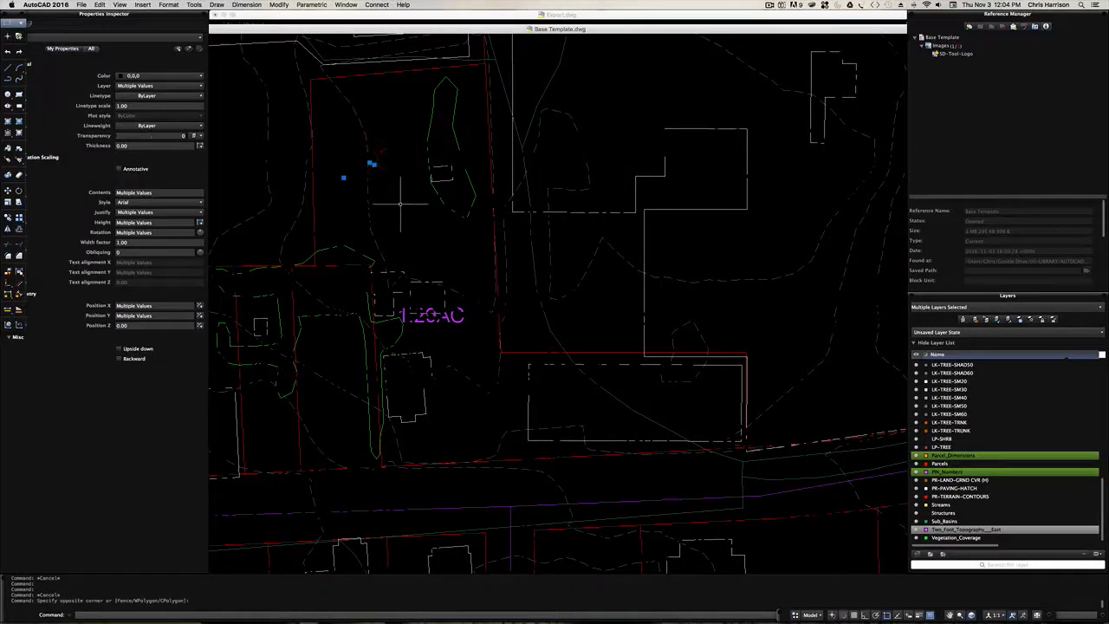
key("Escape")
left_click(414, 244)
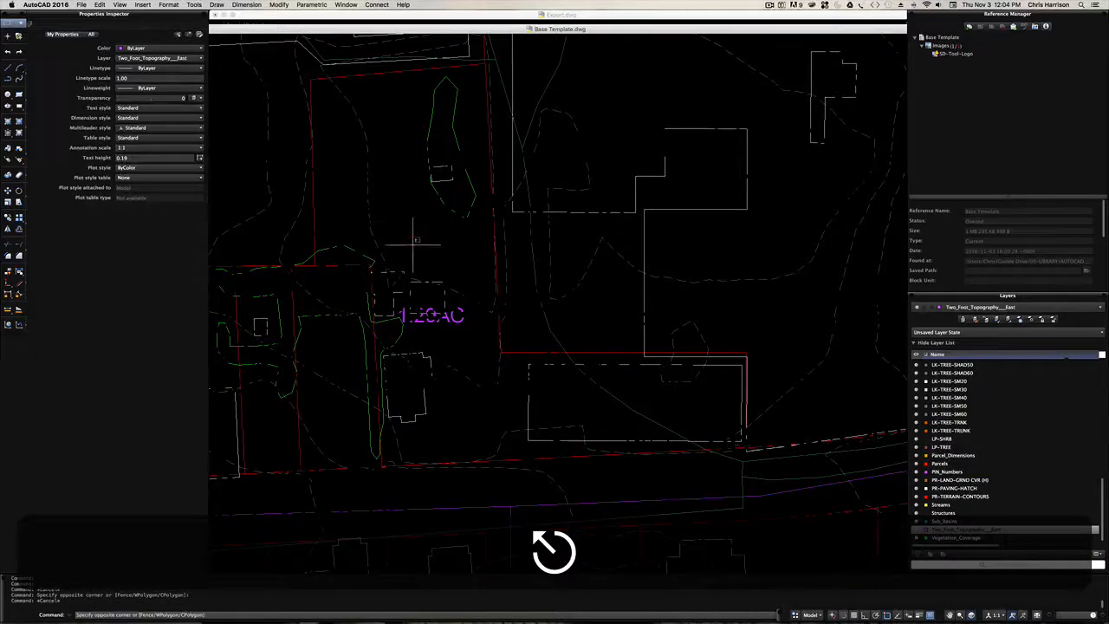
left_click(392, 178)
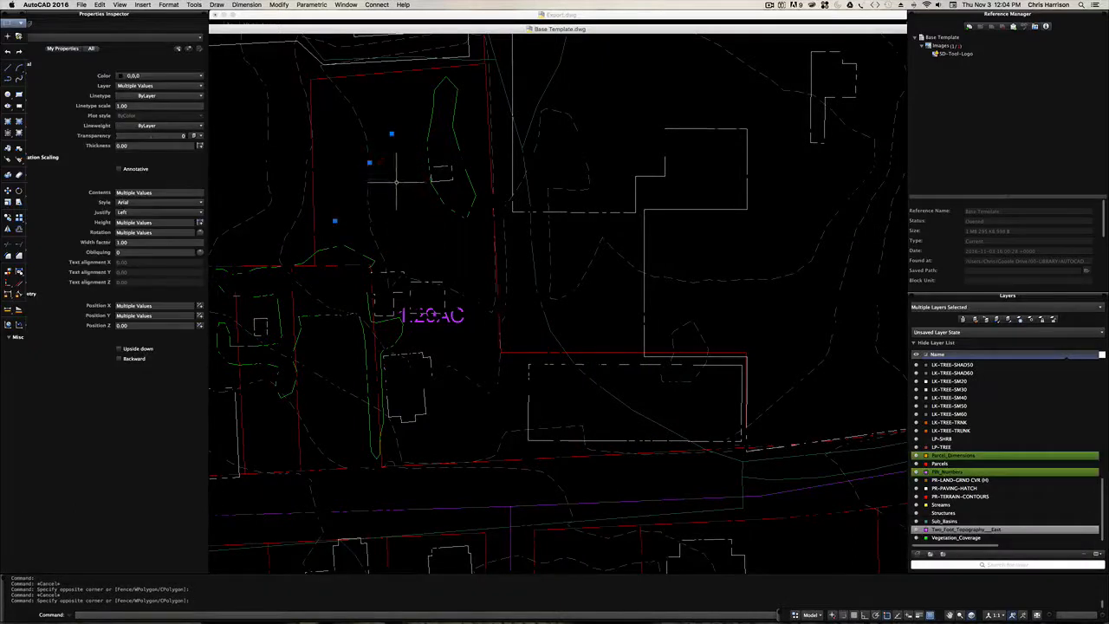
key("Escape")
- Select the acreage label in the parcel north of the main street and turn off the Acreage_Annotation layer
left_click(459, 323)
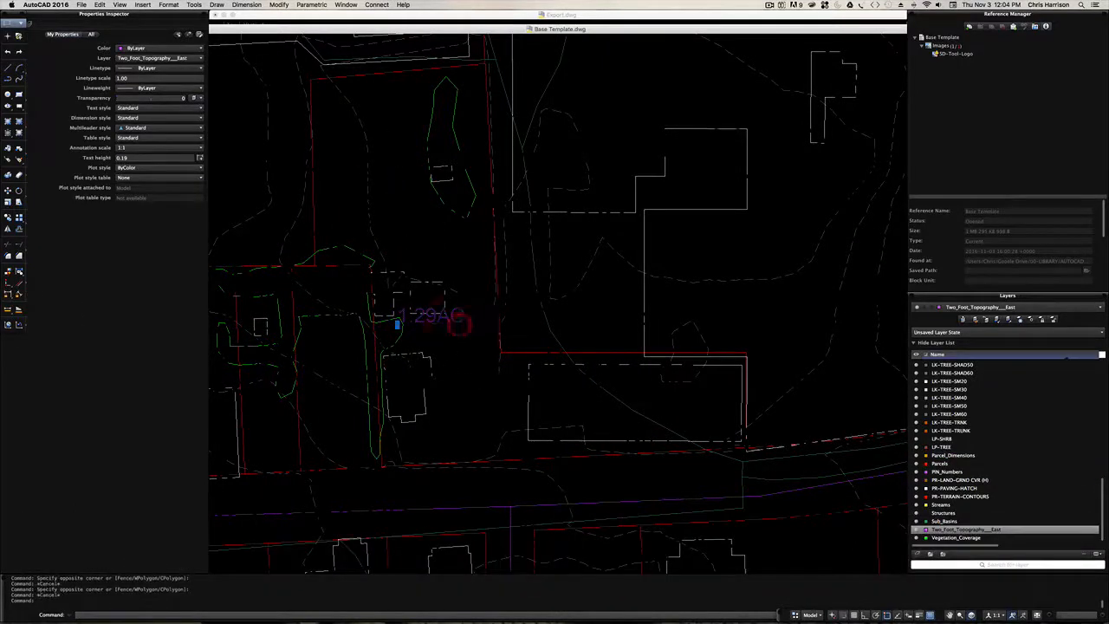
scroll(980, 455, "up", 10)
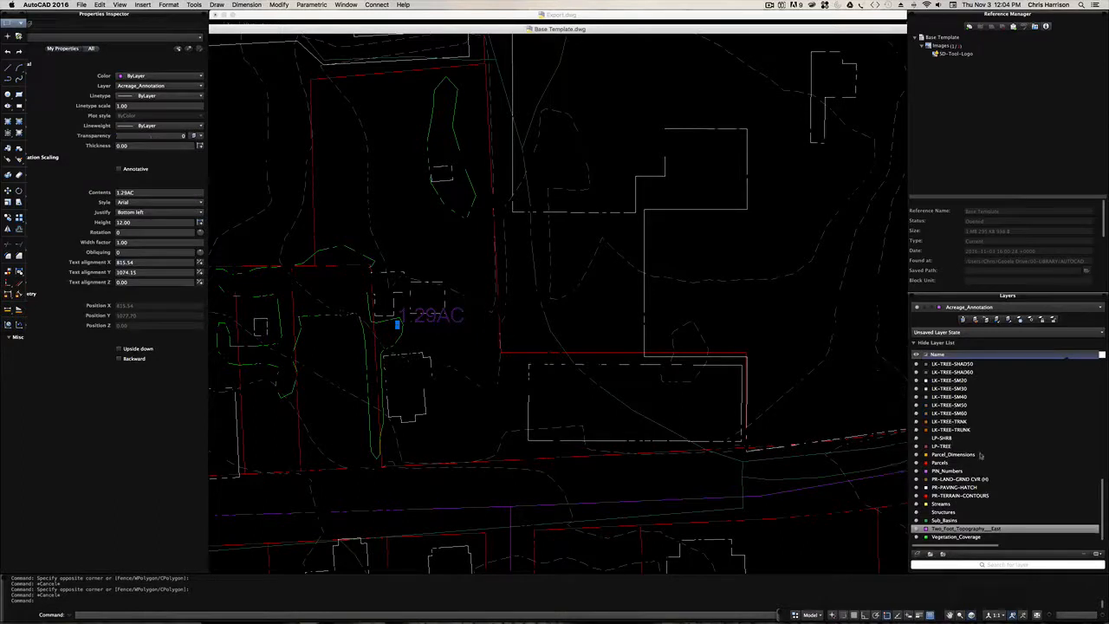
scroll(980, 455, "up", 5)
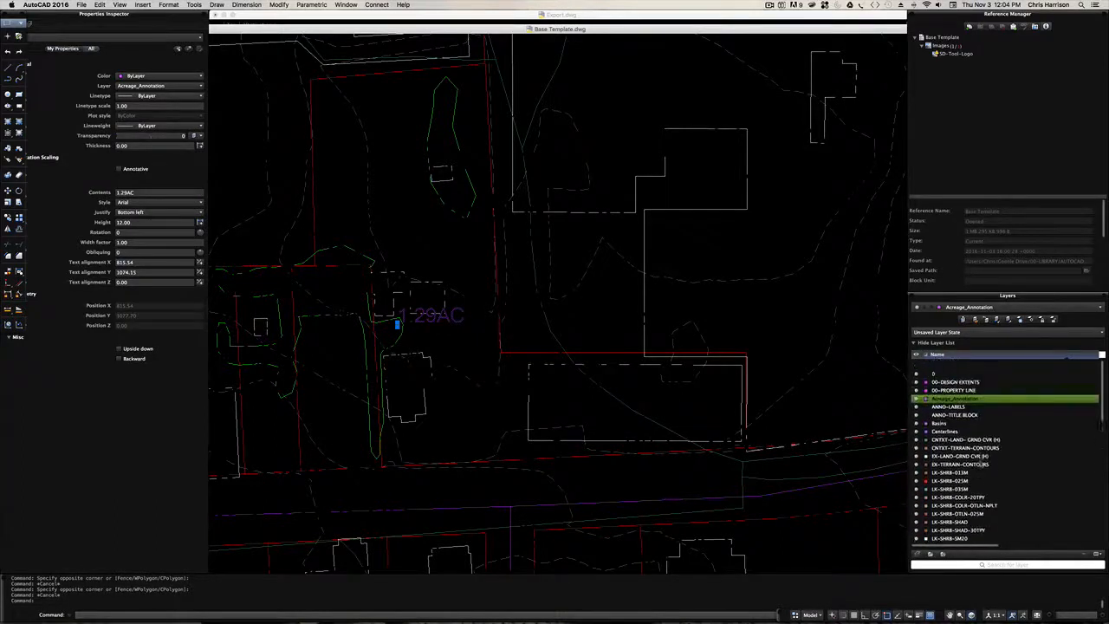
left_click(917, 389)
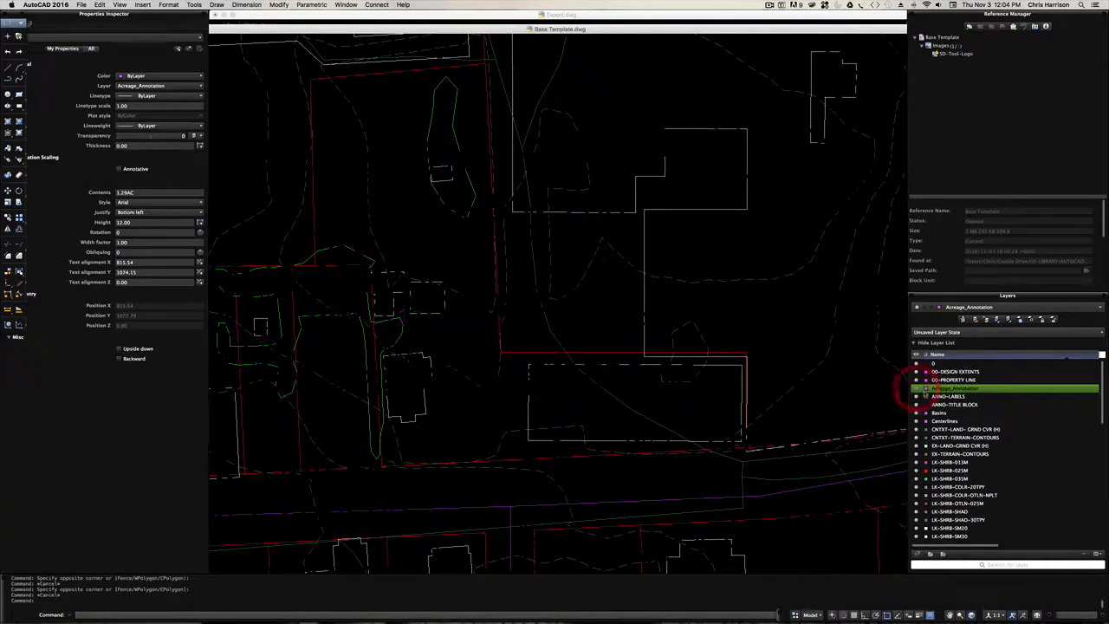
- Select the street centreline west of the large buildings and set the Centerlines layer's colour to Cyan
scroll(1025, 450, "down", 5)
scroll(1024, 451, "down", 10)
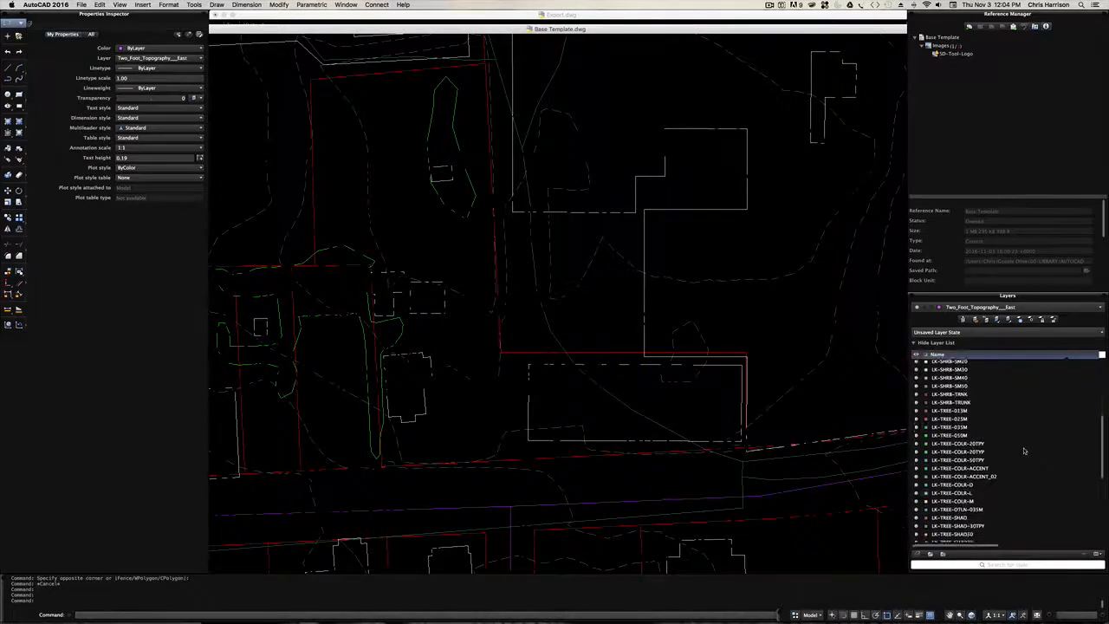
scroll(1025, 450, "up", 5)
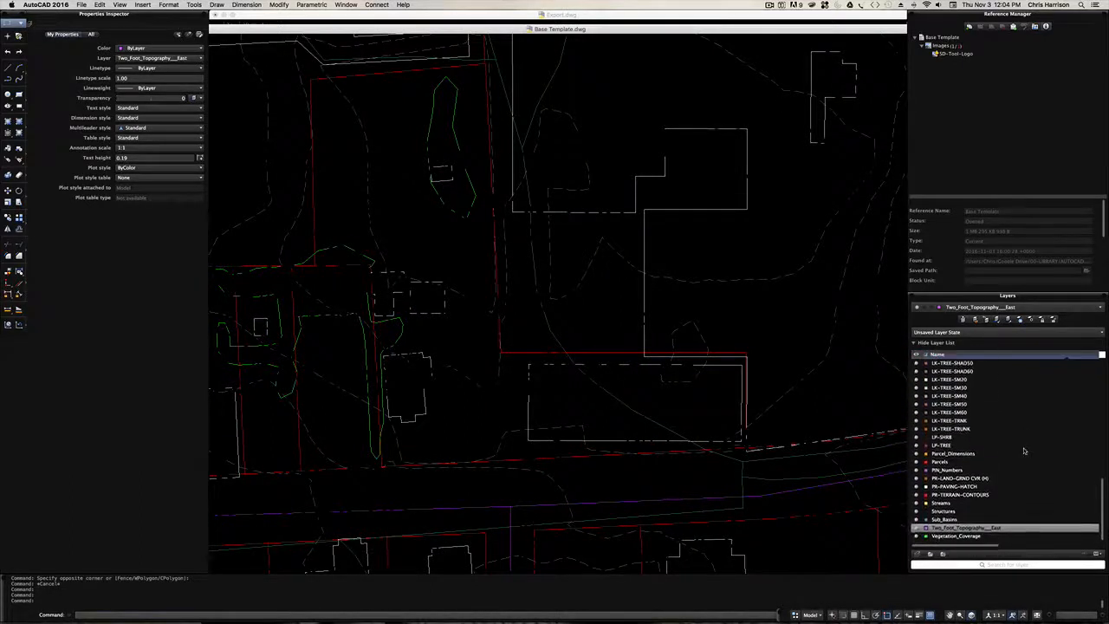
key("super+z")
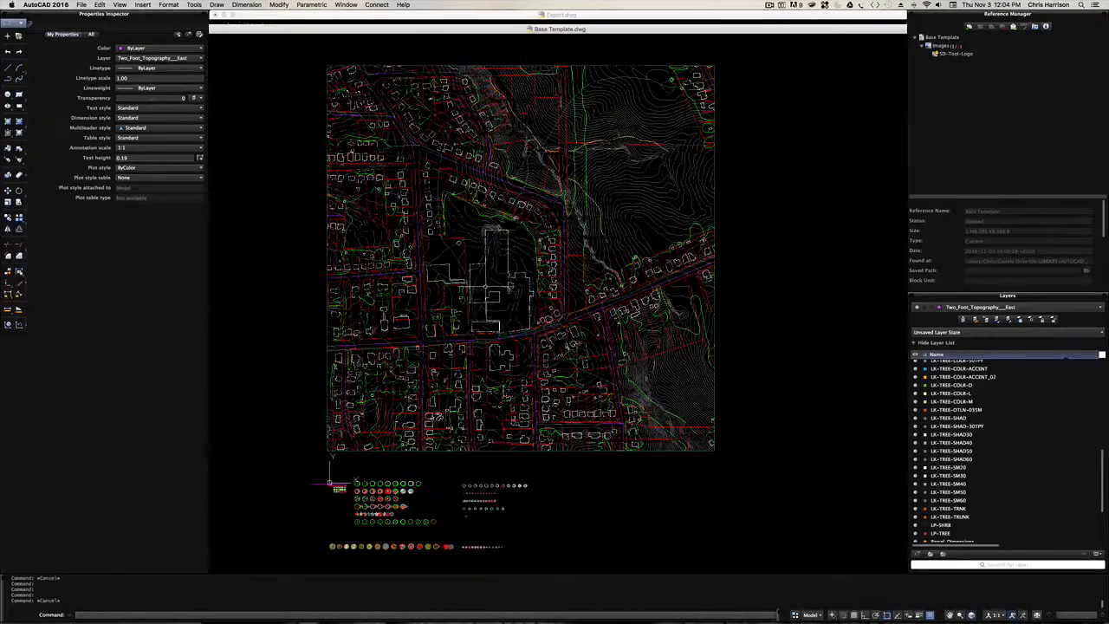
scroll(433, 347, "up", 6)
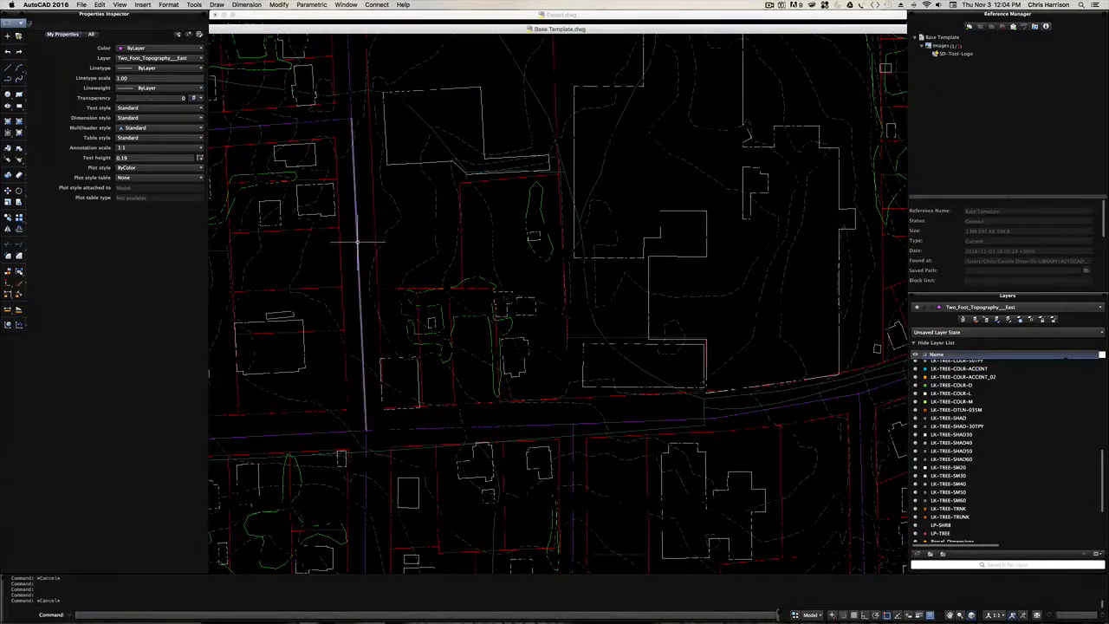
left_click(356, 244)
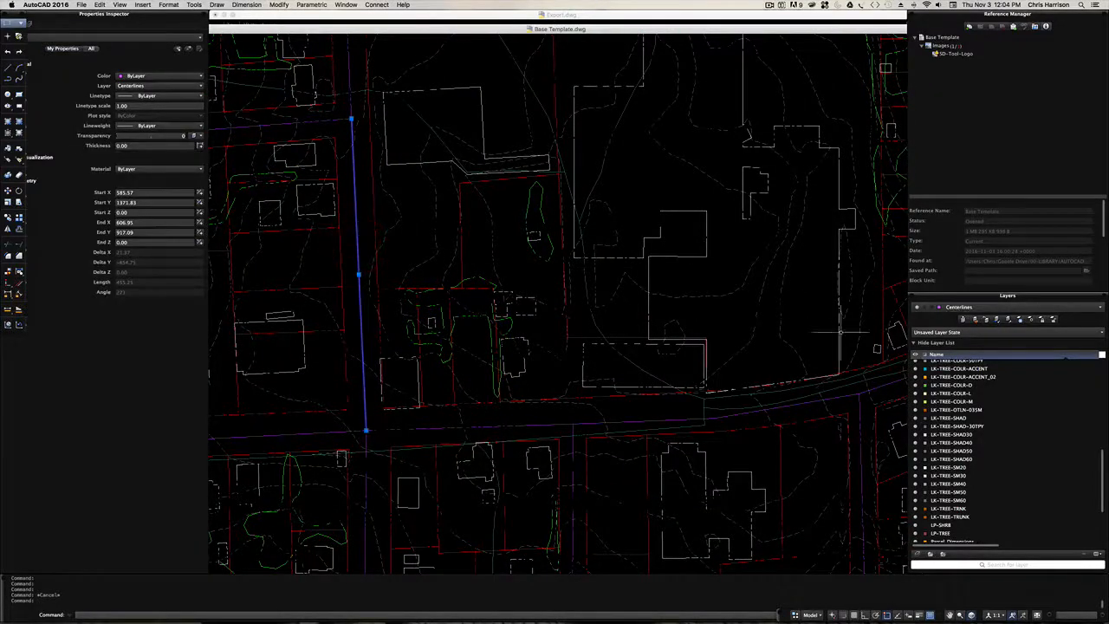
scroll(992, 414, "up", 10)
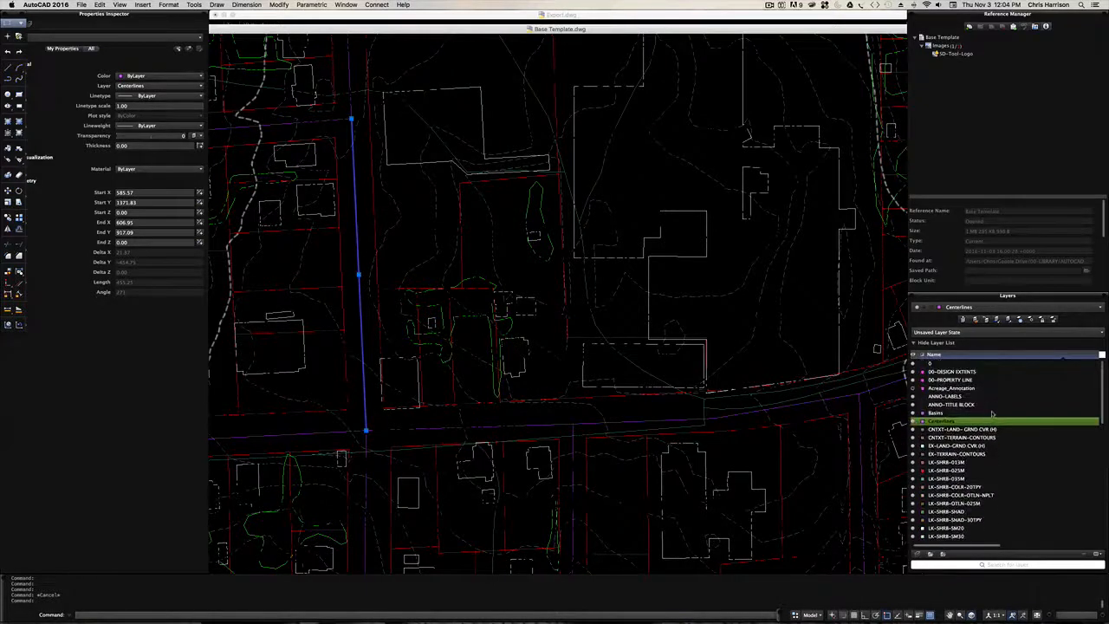
left_click(923, 422)
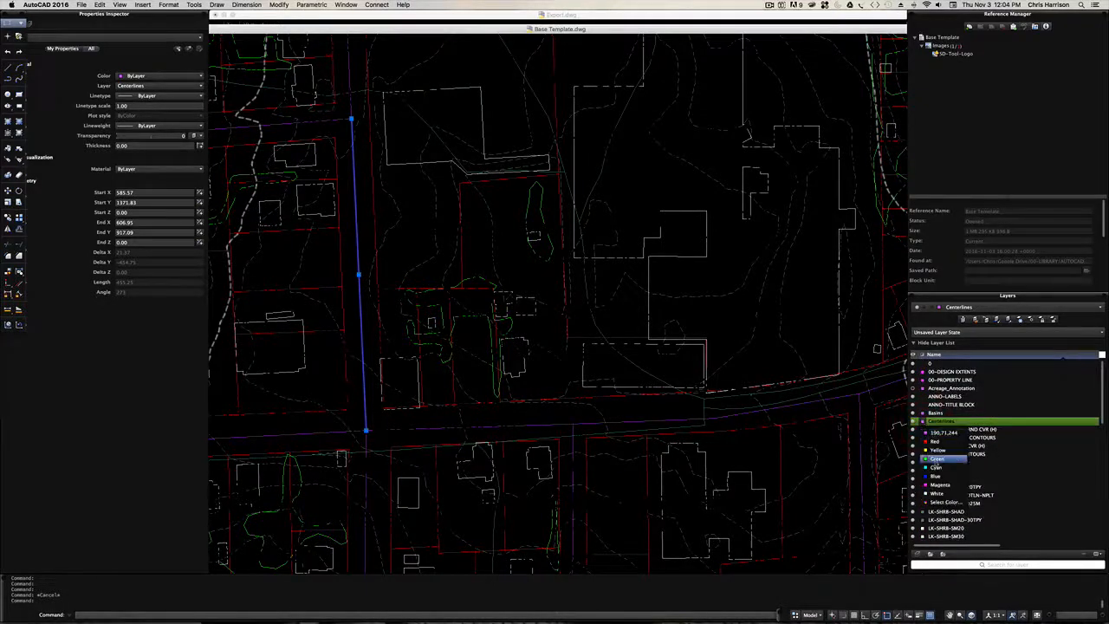
left_click(935, 467)
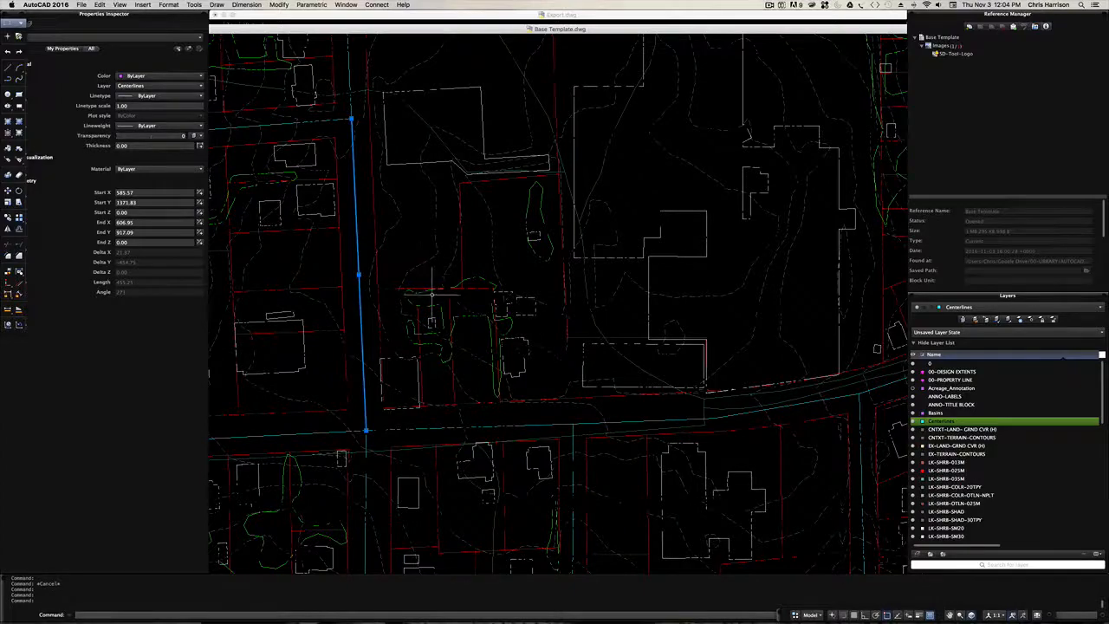
key("Escape")
- Regenerate the whole drawing with REGENALL so the dashed building outlines are redrawn
scroll(444, 286, "down", 5)
scroll(465, 309, "up", 5)
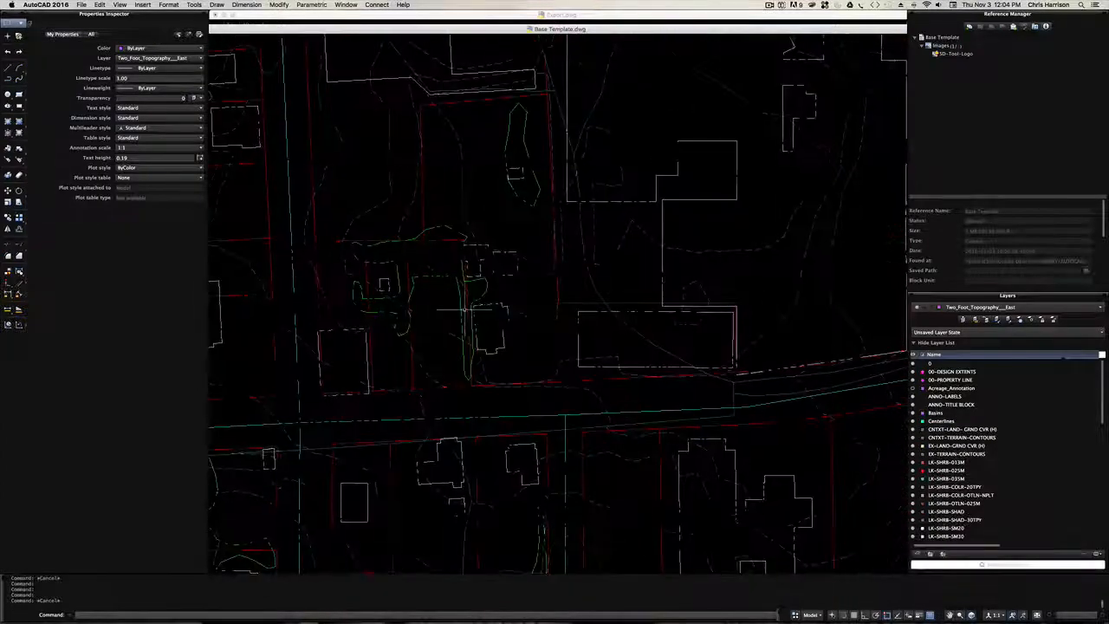
scroll(465, 310, "up", 5)
type("rea")
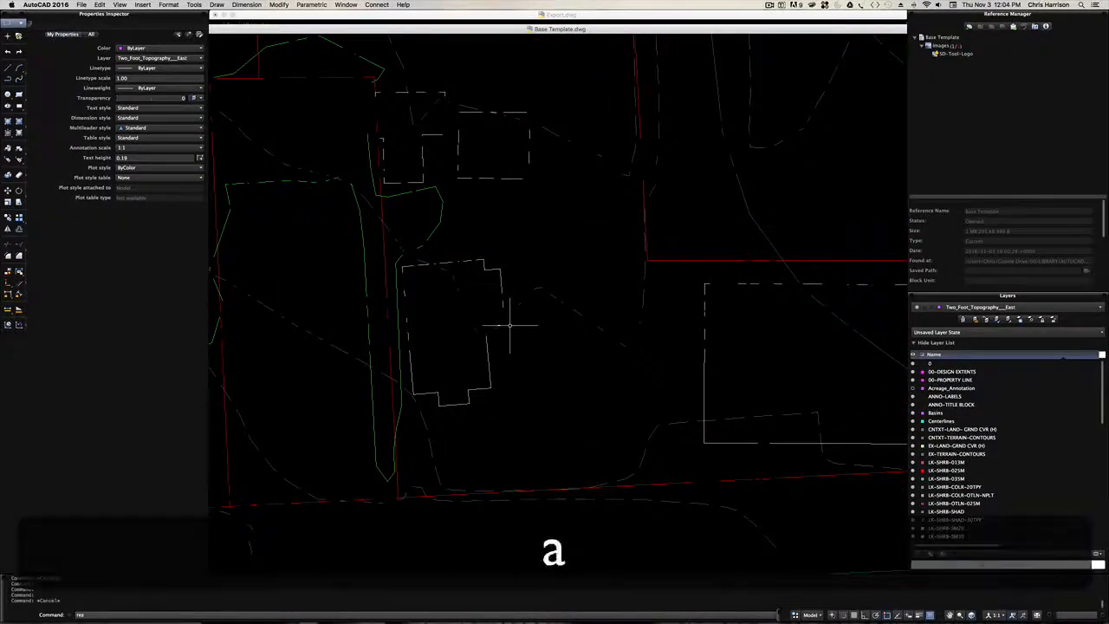
key("Return")
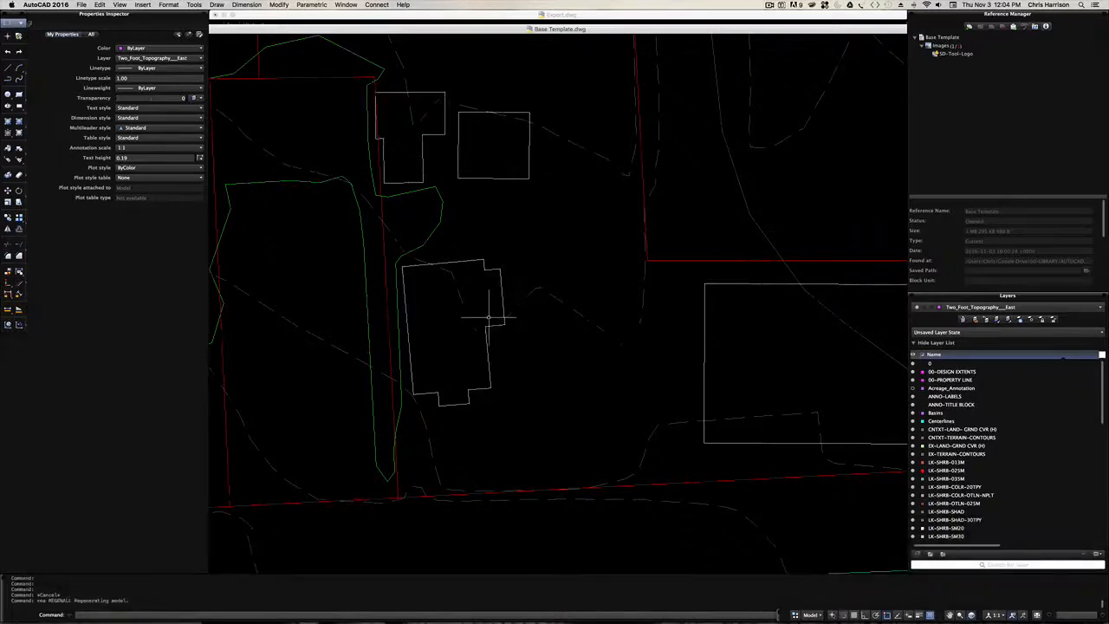
- Window-select the hidden black text around the house north of the main street to identify its layer
left_click(520, 319)
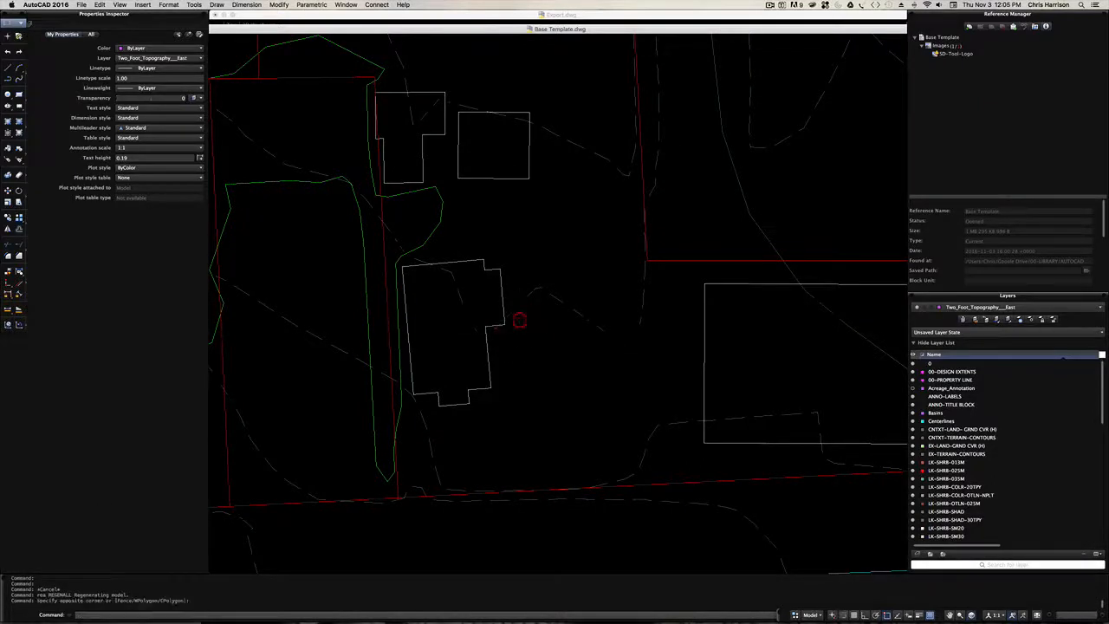
left_click(492, 308)
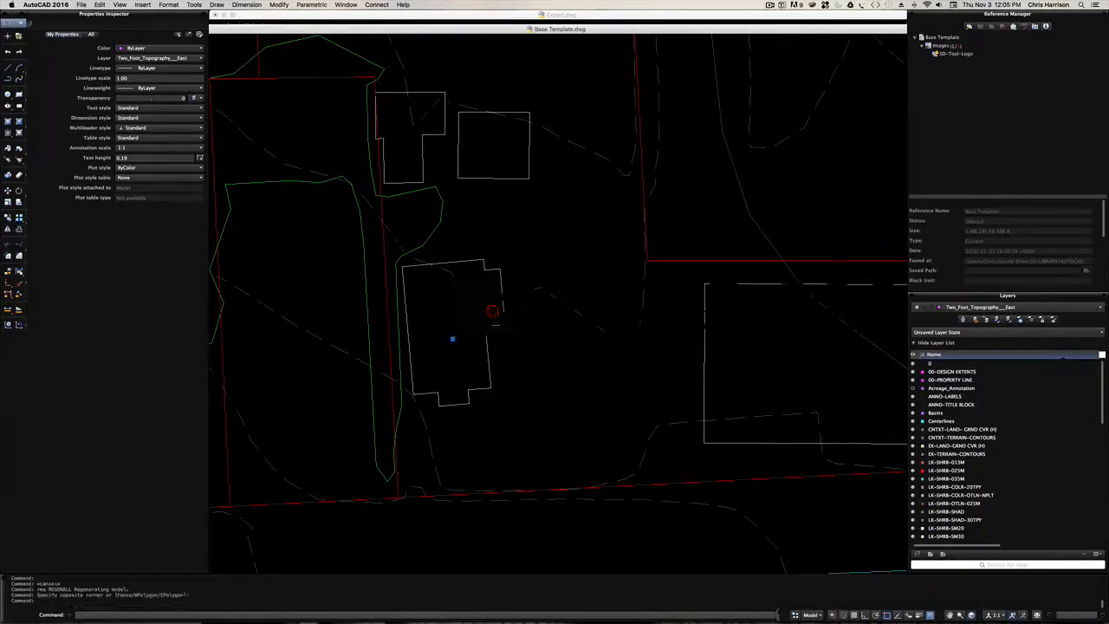
key("Escape")
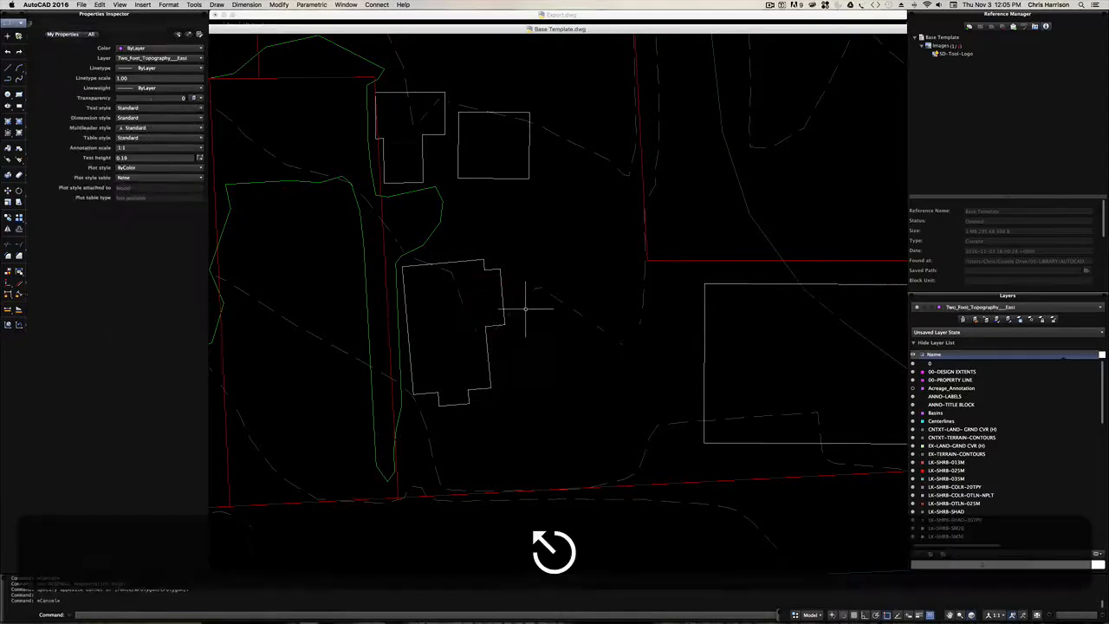
left_click(567, 336)
key("Escape")
left_click(690, 384)
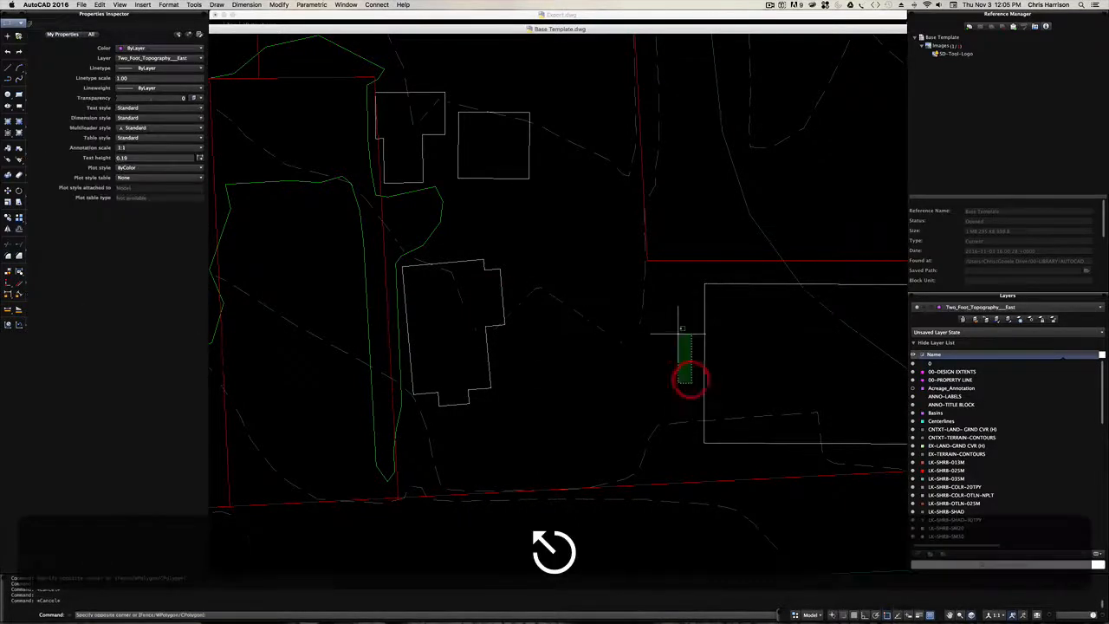
left_click(668, 303)
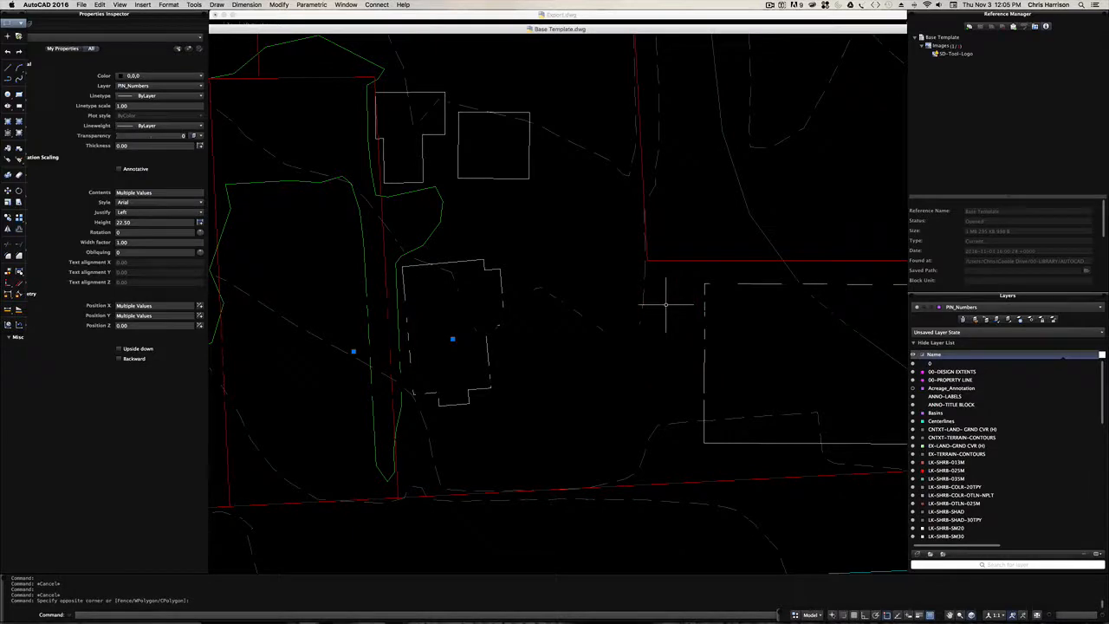
- Turn off the PIN_Numbers layer and clear the text selection
scroll(992, 409, "down", 10)
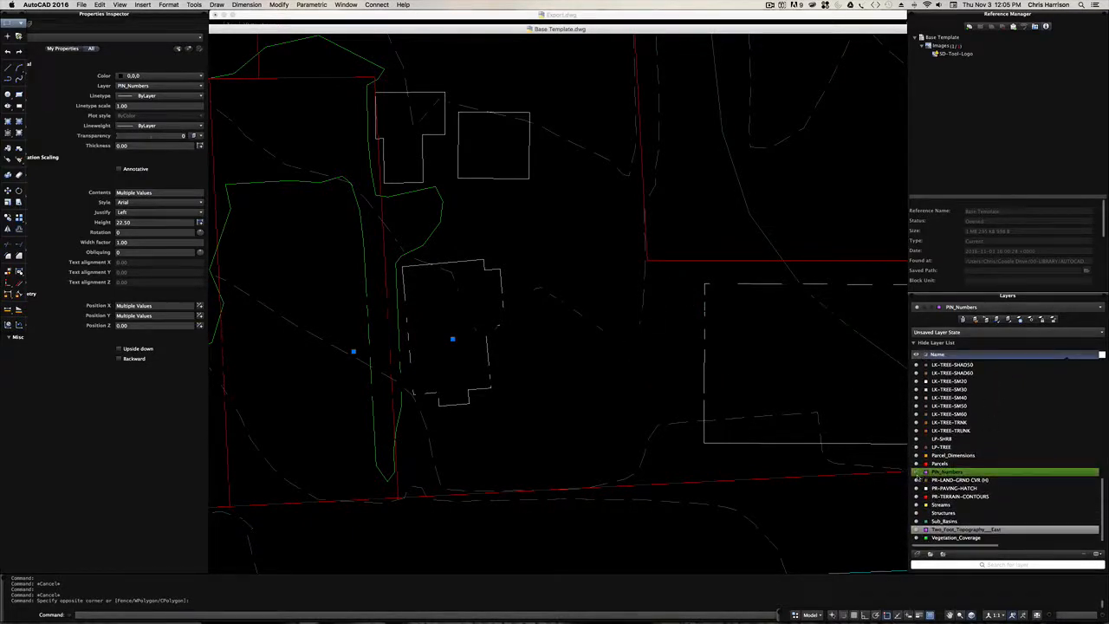
left_click(926, 473)
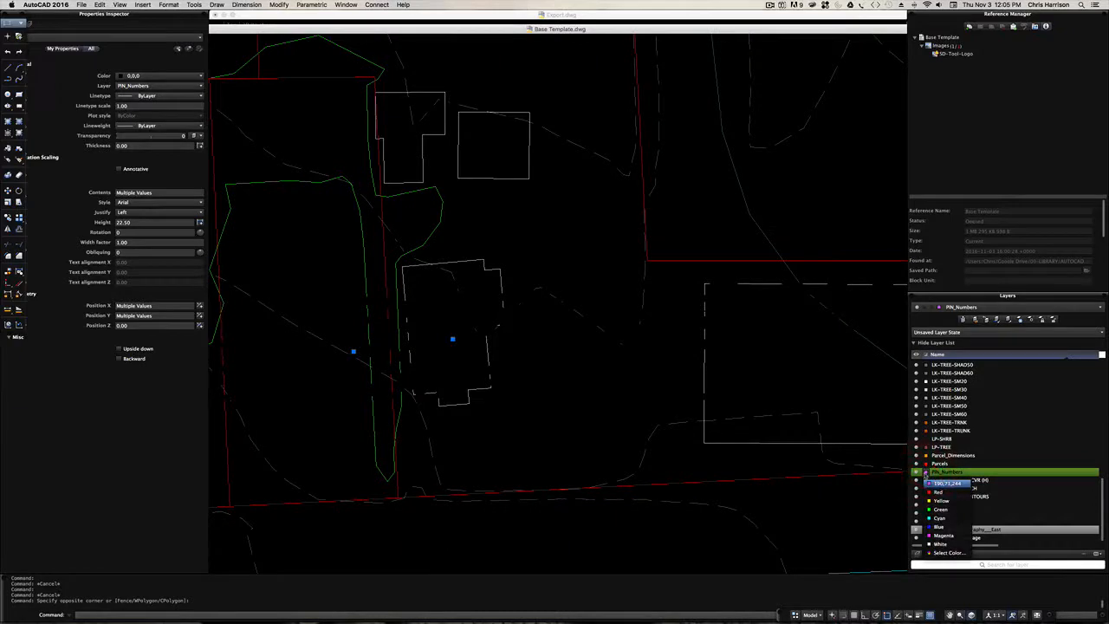
key("Escape")
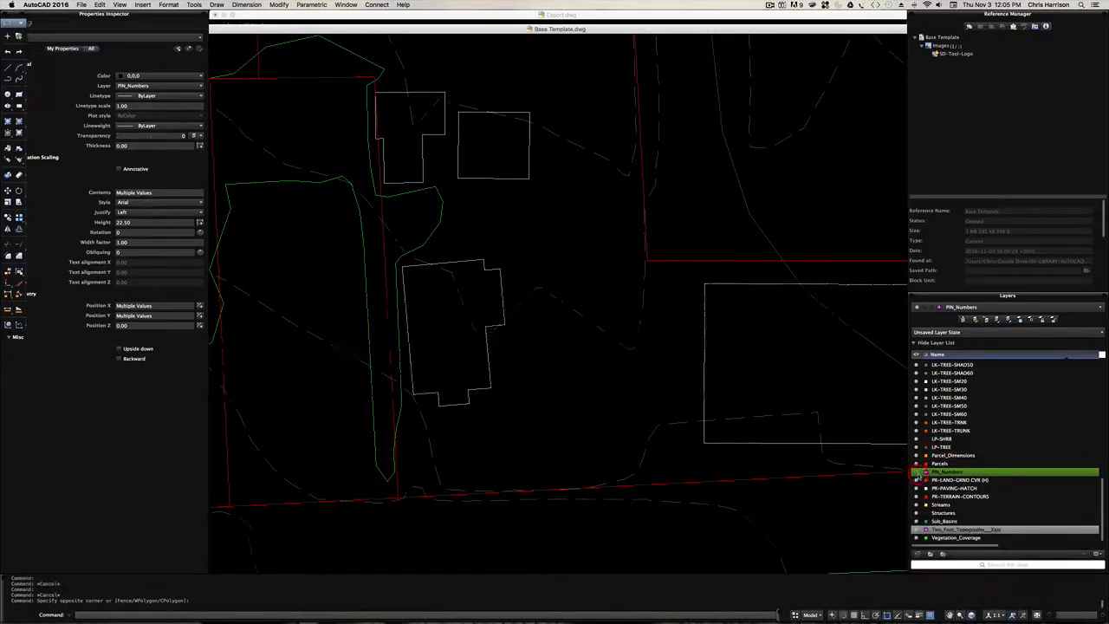
key("Escape")
- Run REGENALL again to refresh the full site map
scroll(587, 415, "down", 6)
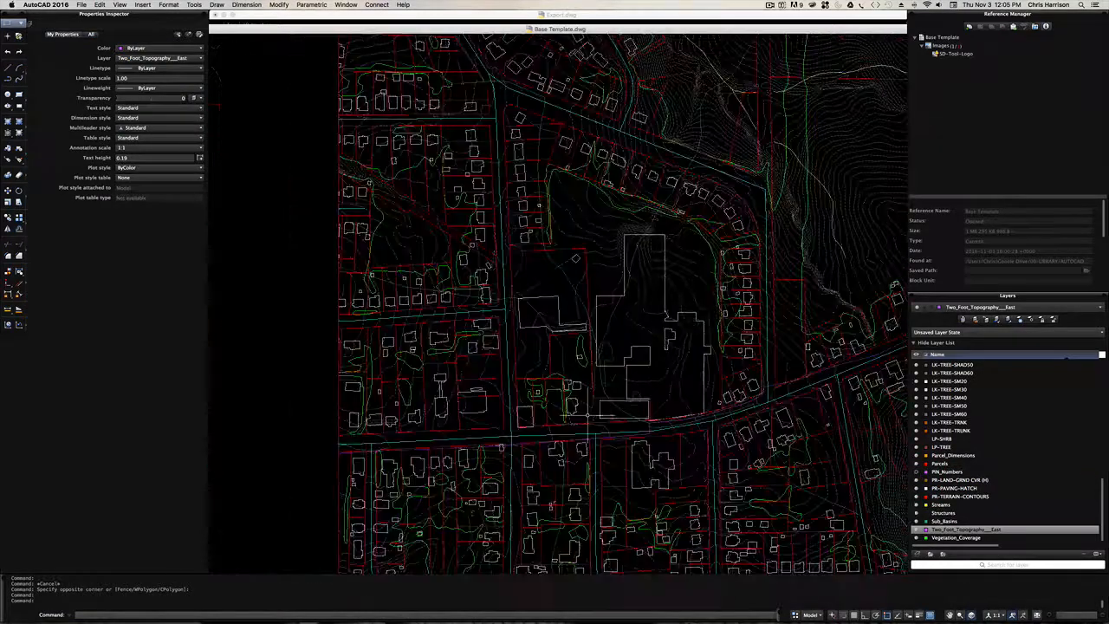
scroll(579, 347, "down", 4)
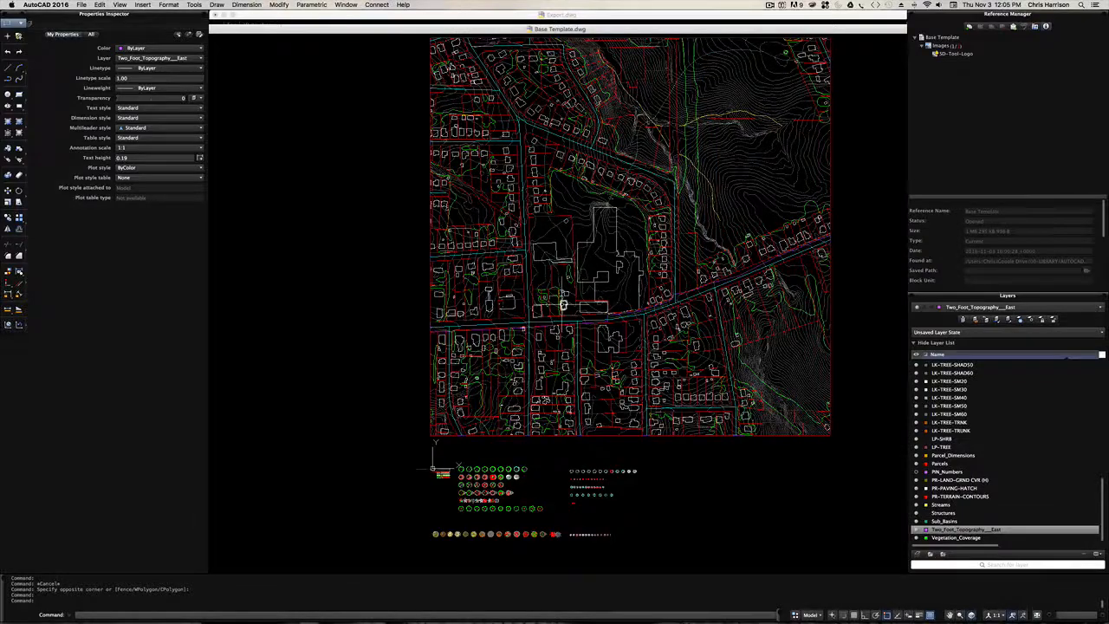
type("rea")
key("space")
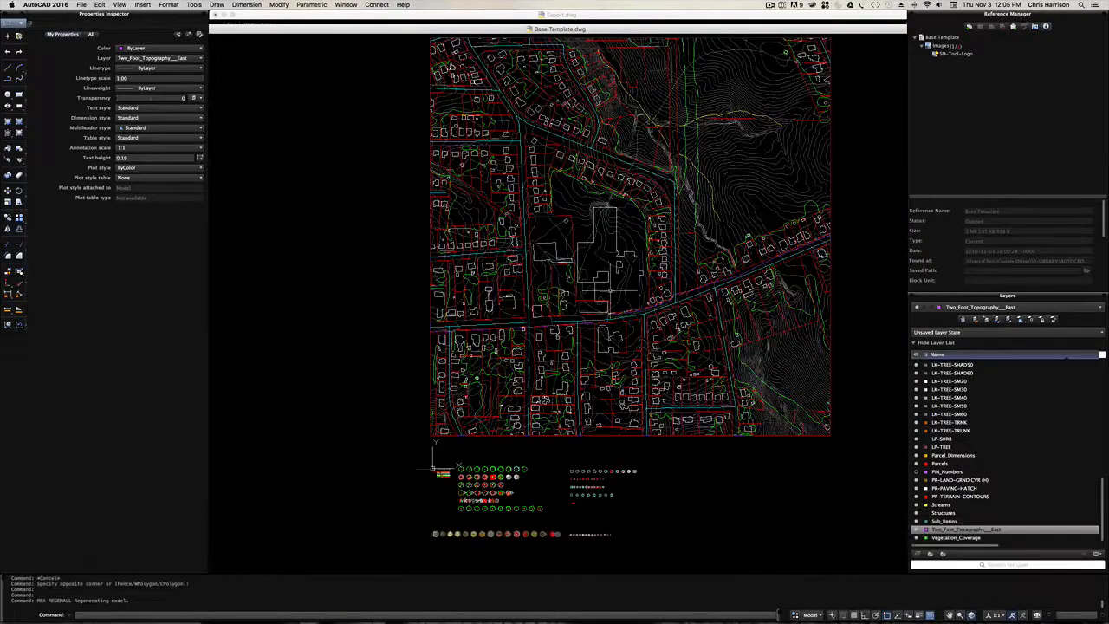
- Examine the template's tree symbols below the site map
scroll(605, 294, "up", 3)
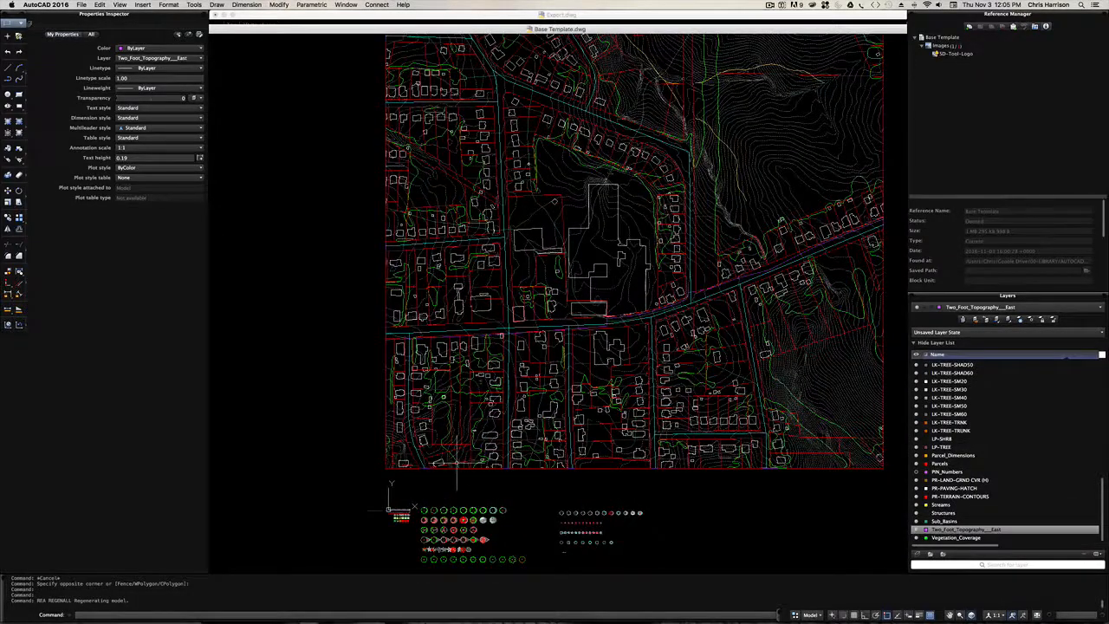
scroll(442, 501, "up", 2)
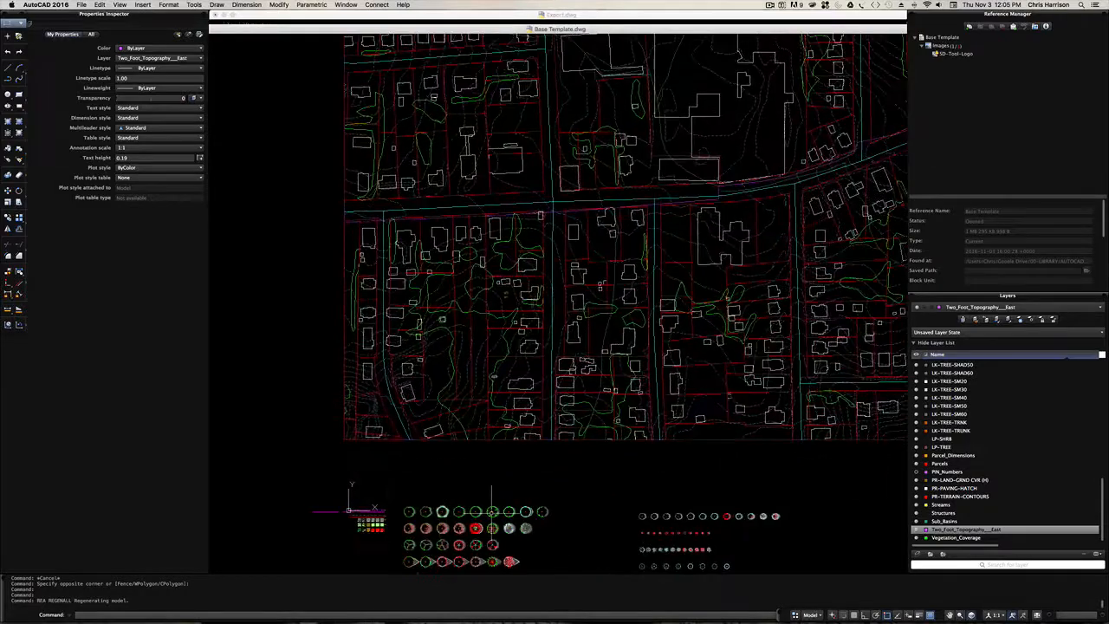
scroll(447, 516, "up", 5)
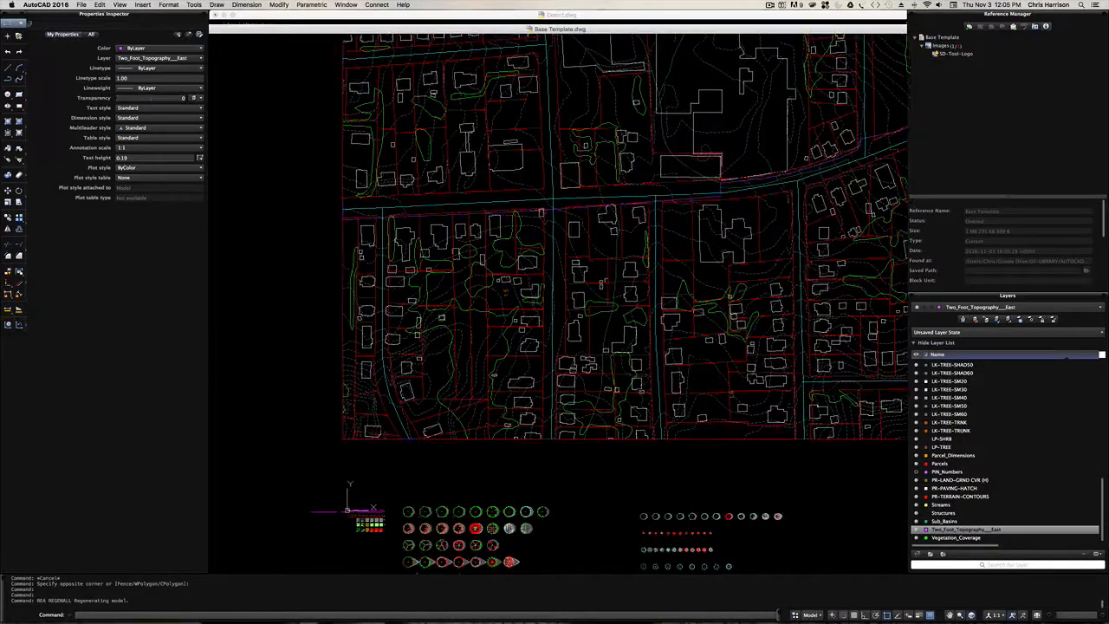
scroll(448, 517, "down", 1)
middle_click_drag(465, 380, 475, 290)
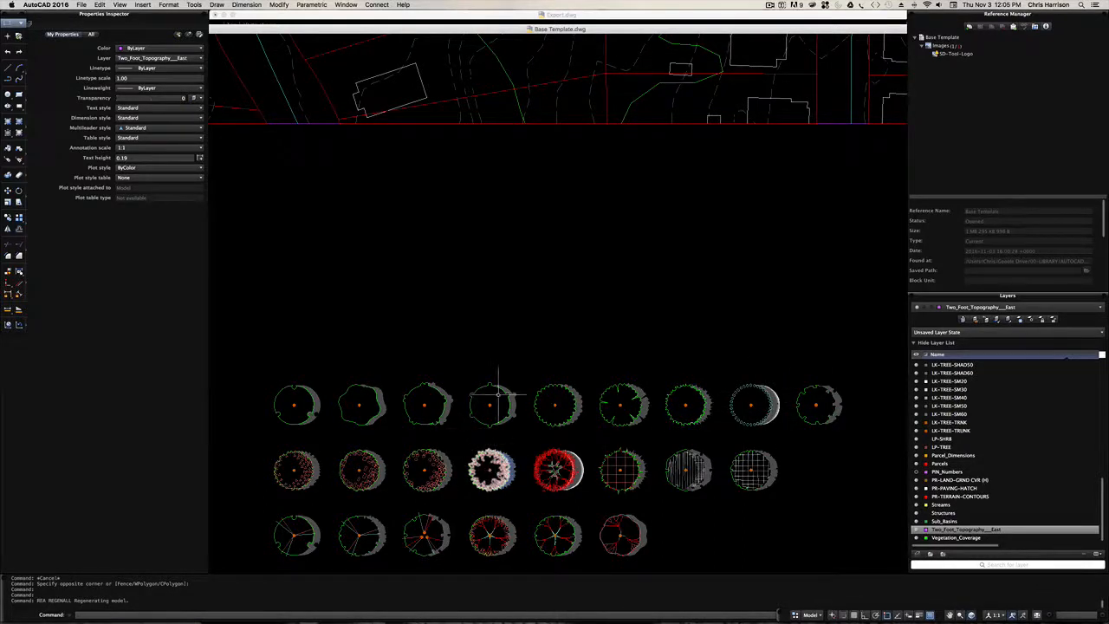
- Examine the full site map with the template symbols below it and the large building complex north of the main street
scroll(494, 399, "down", 8)
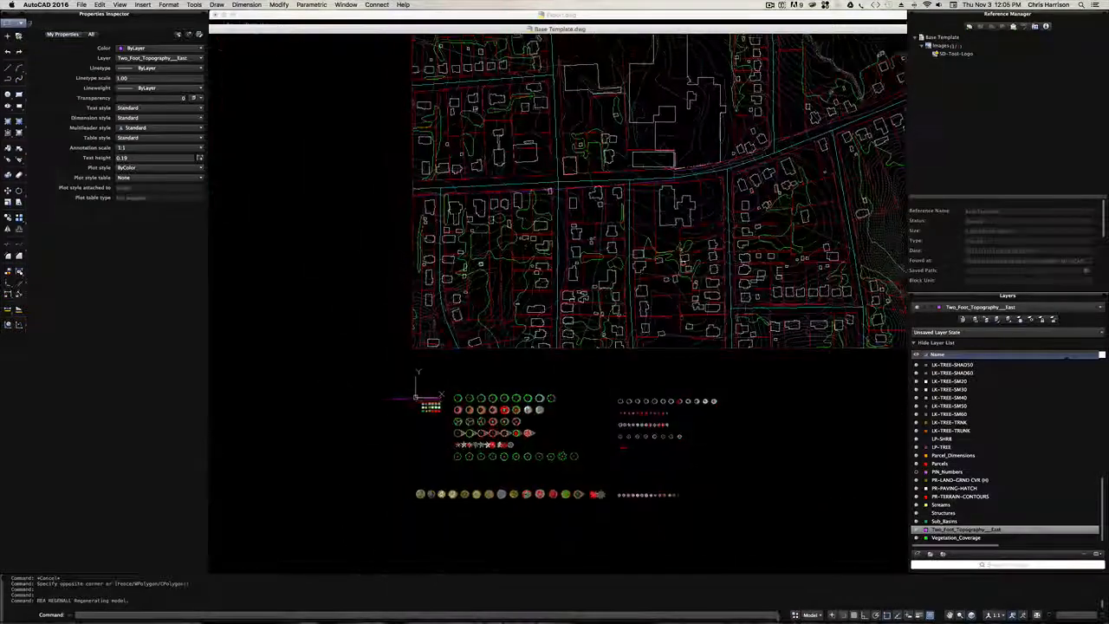
scroll(665, 353, "down", 8)
middle_click_drag(678, 339, 580, 353)
scroll(579, 353, "up", 7)
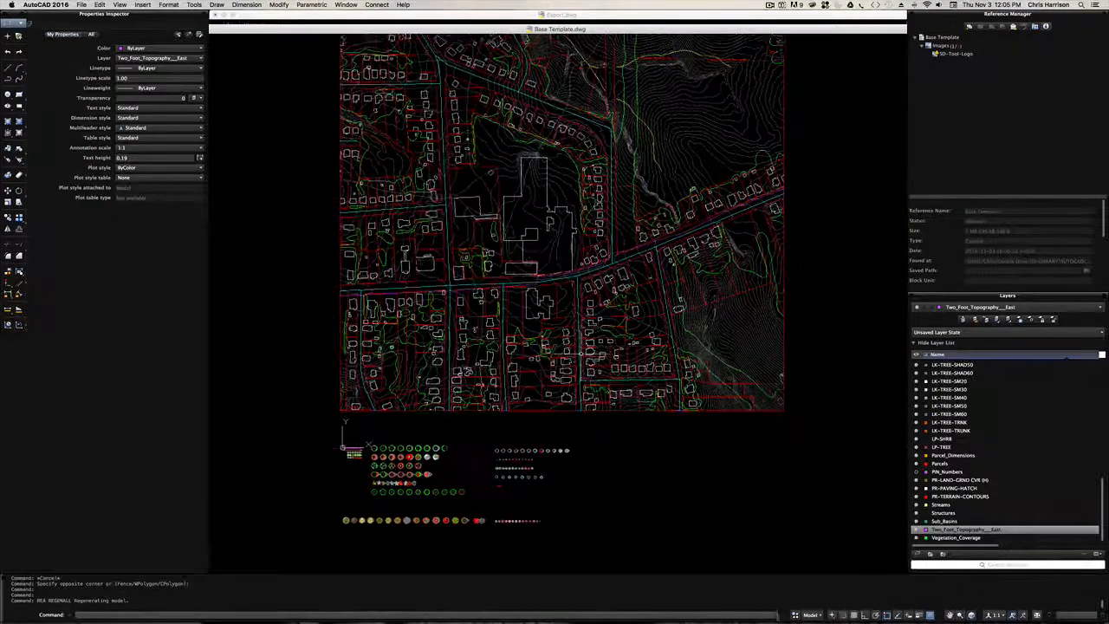
scroll(581, 354, "up", 1)
key("space")
left_click_drag(533, 218, 527, 232)
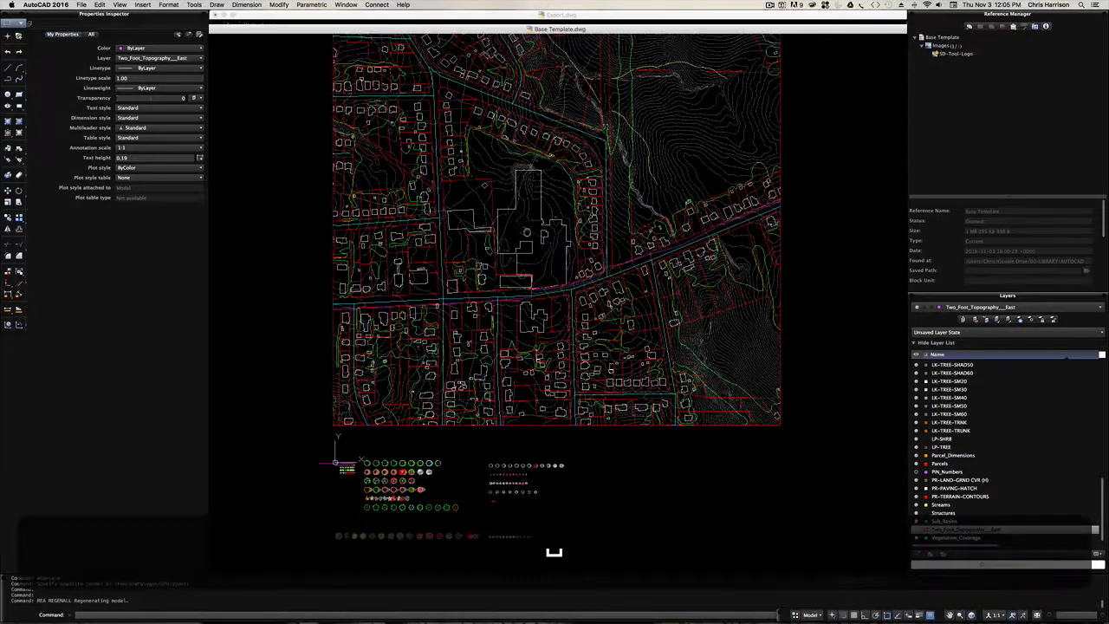
scroll(512, 232, "up", 4)
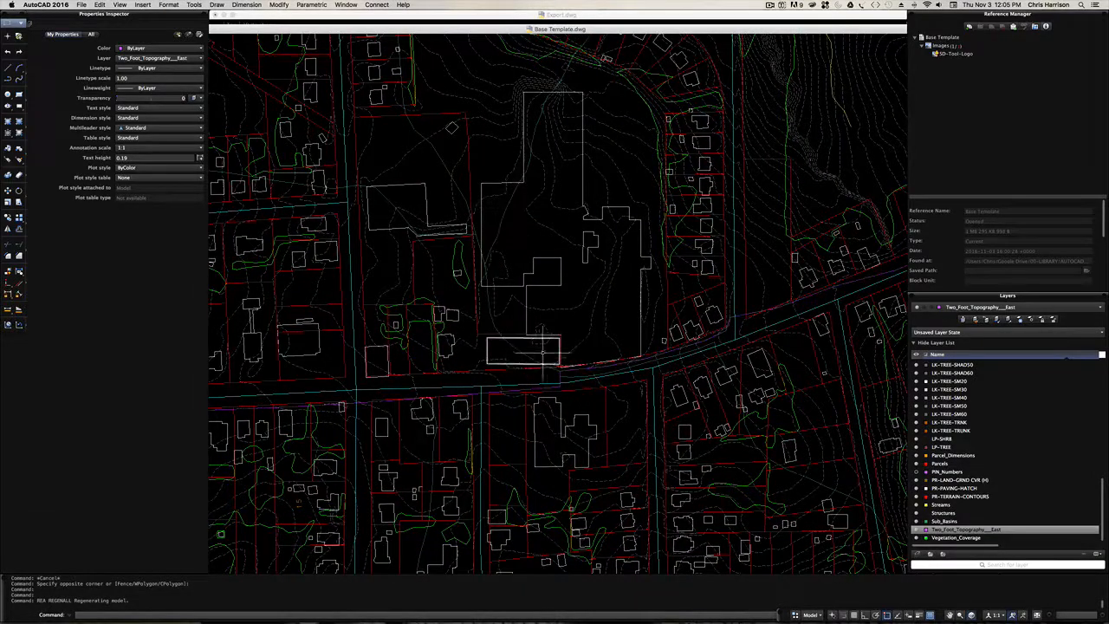
scroll(563, 331, "down", 2)
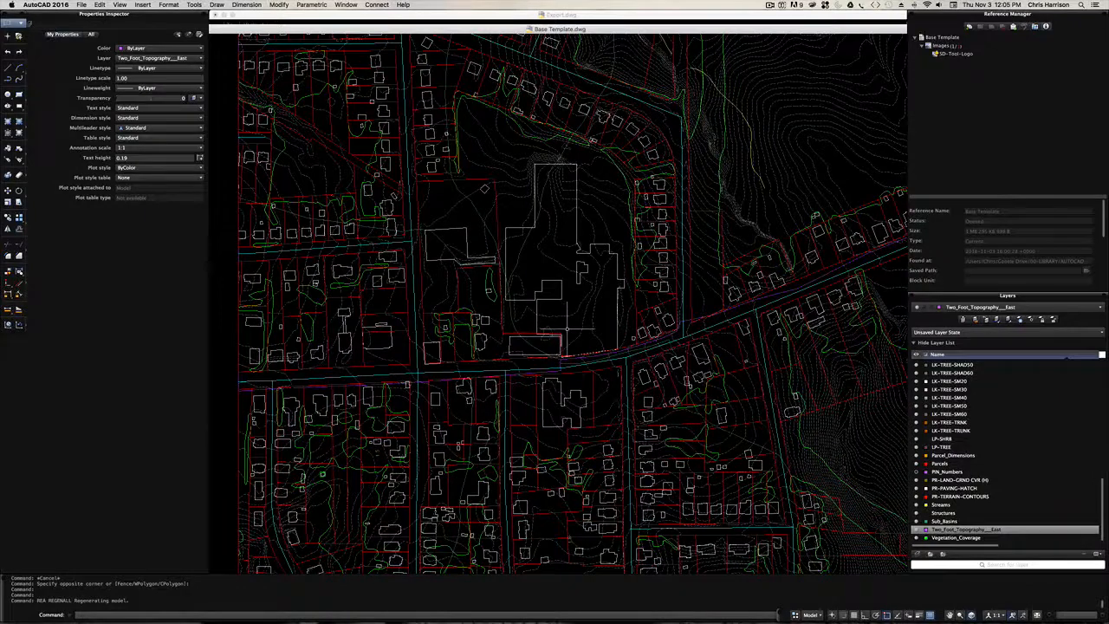
- Save the drawing as New Existing in the AutoCAD folder of the 0000-Waughtown St. project on the Desktop
left_click(80, 4)
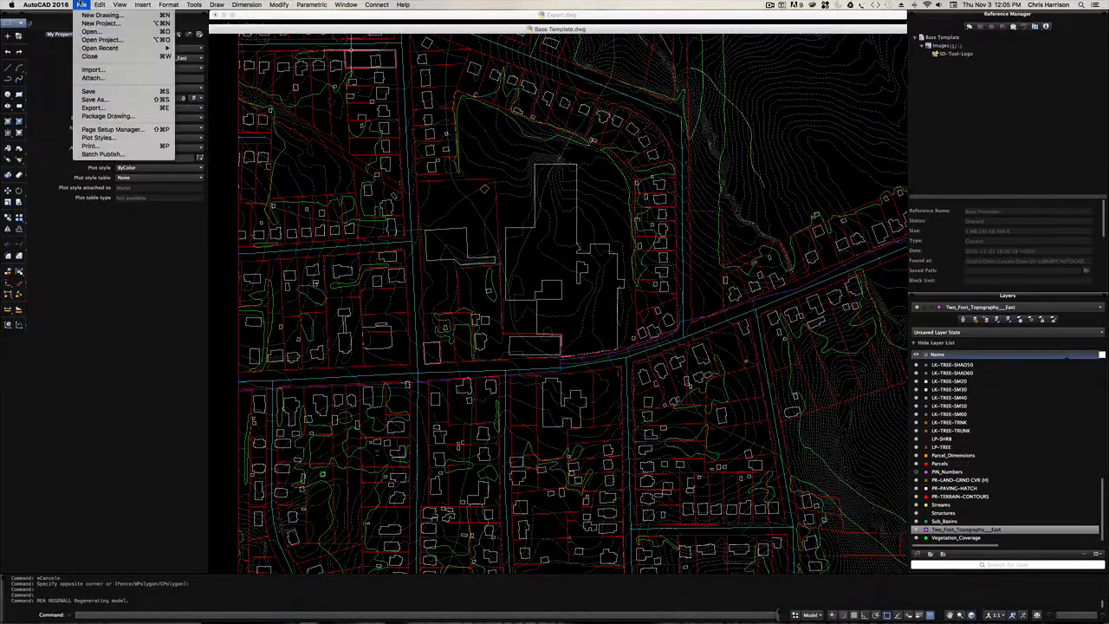
left_click(93, 98)
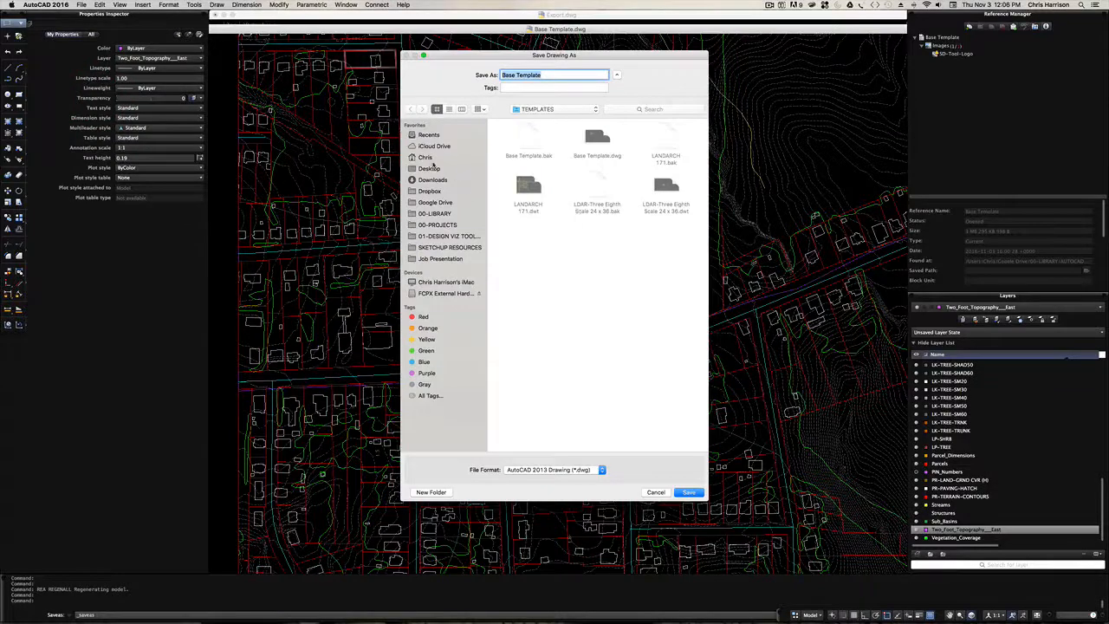
left_click(430, 169)
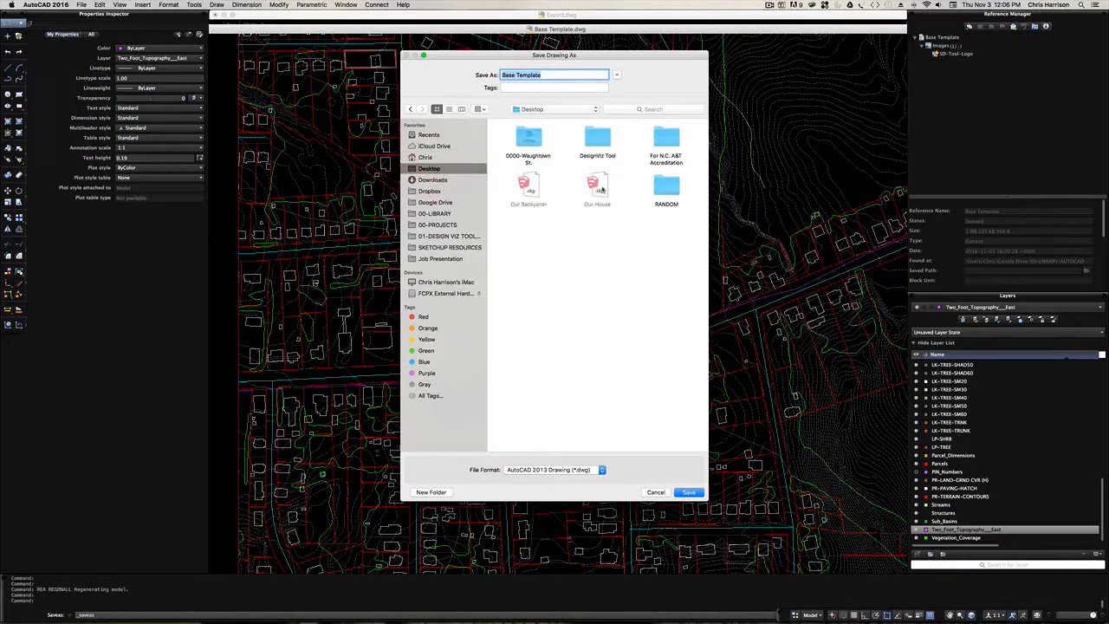
double_click(529, 137)
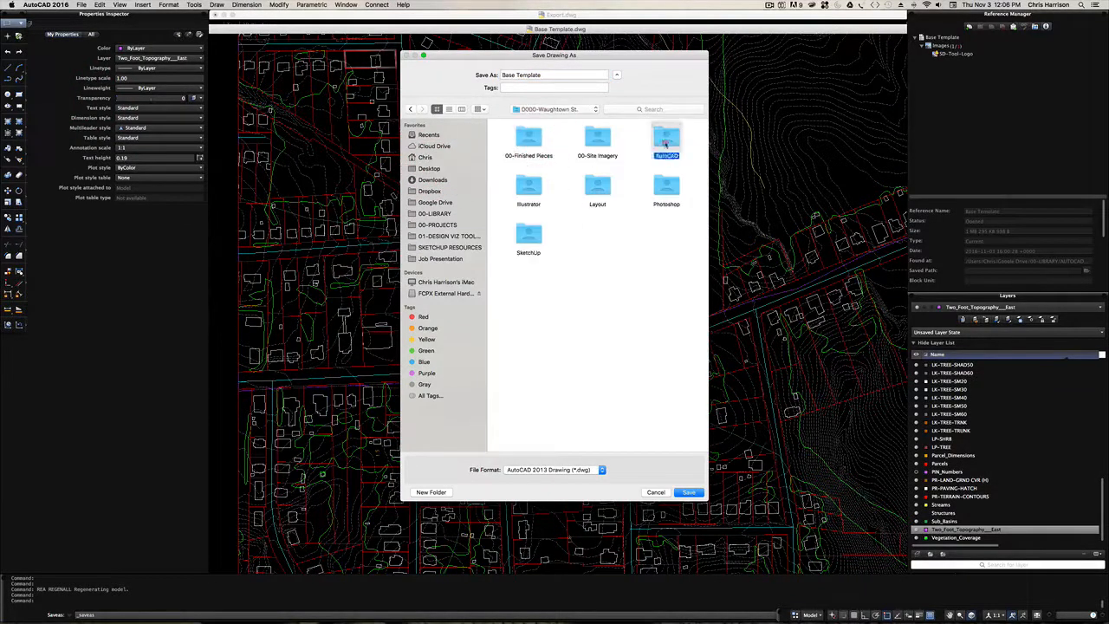
double_click(664, 137)
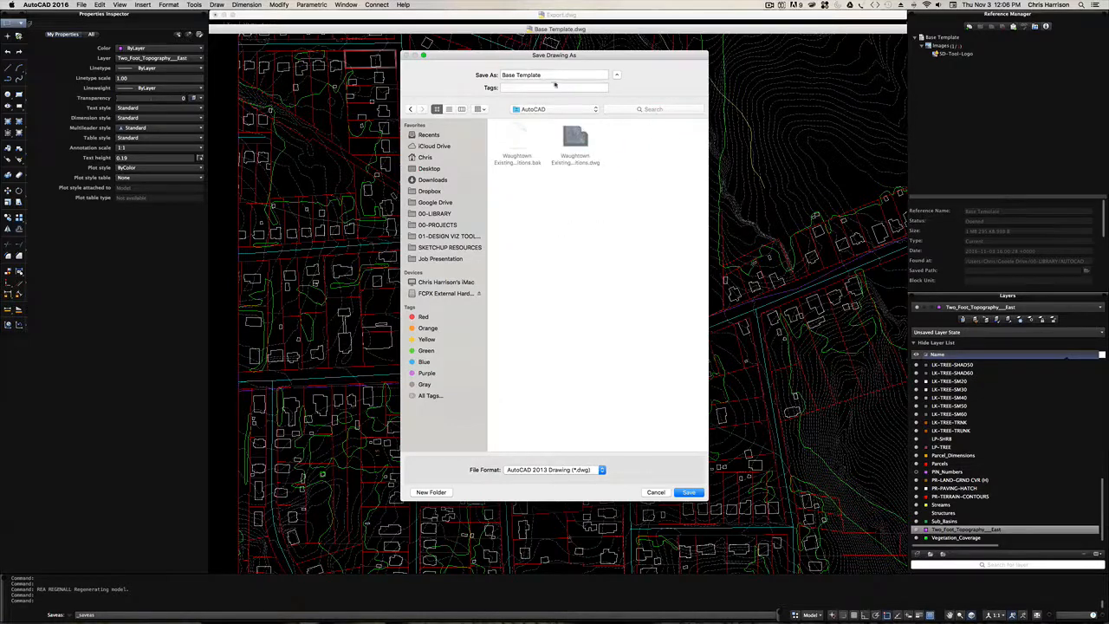
left_click_drag(549, 80, 512, 74)
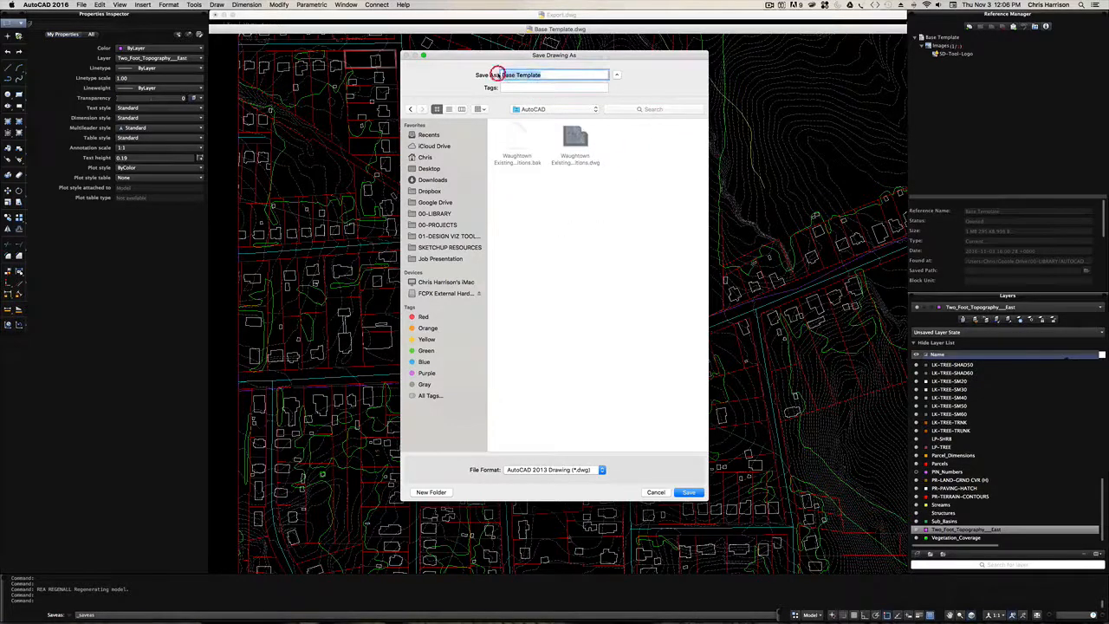
type("Ne")
type("Exis")
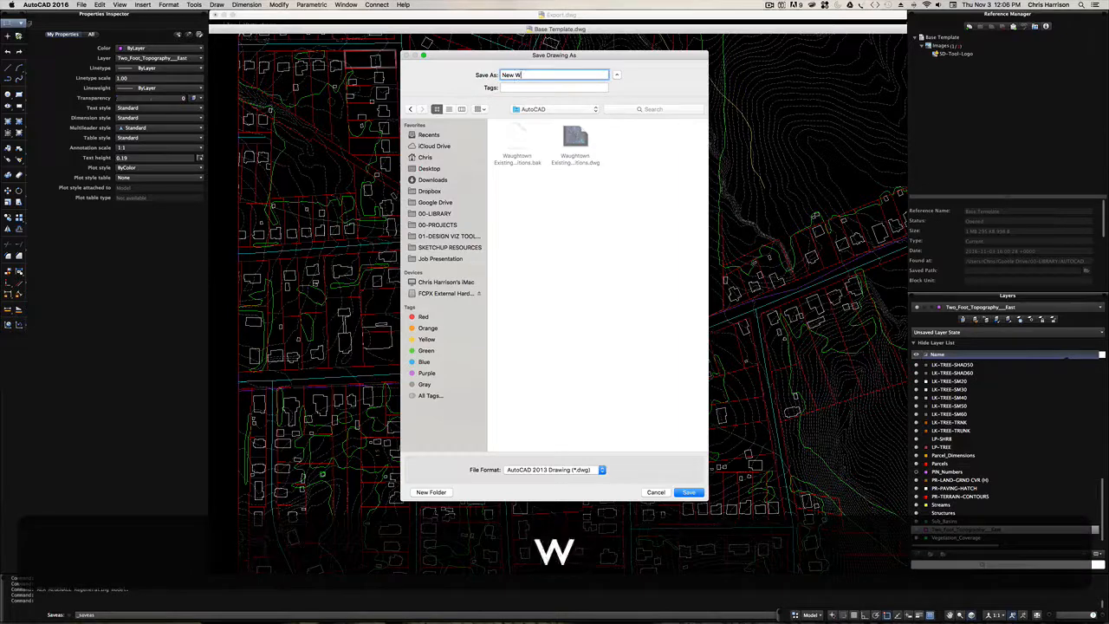
type("ting")
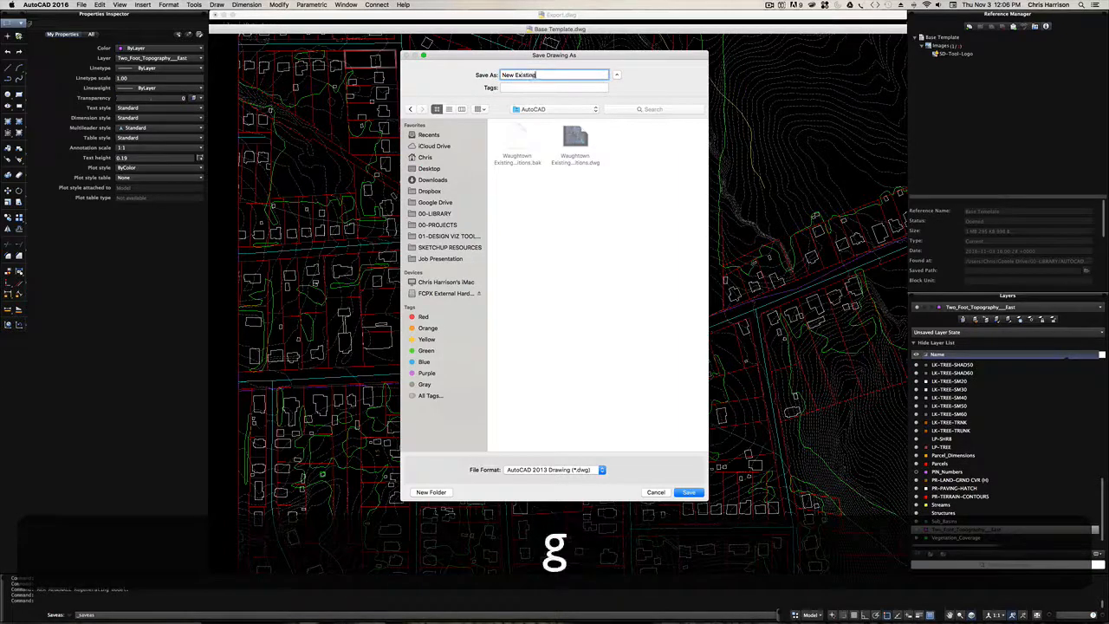
key("Return")
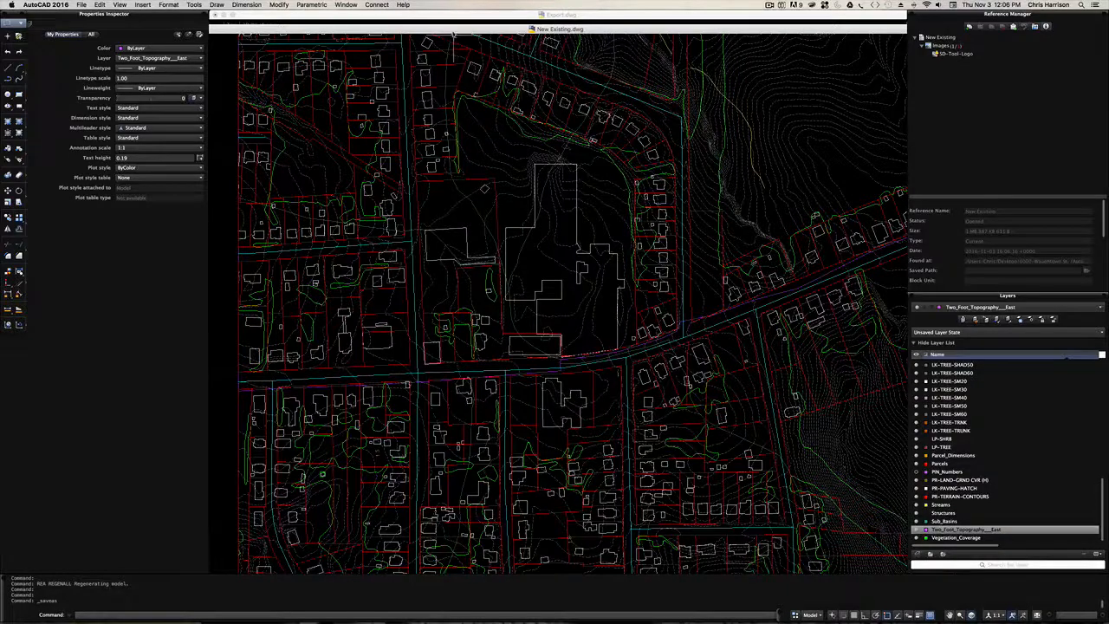
- Close the Export.dwg drawing and fit the New Existing.dwg window to the full drawing area
left_click(462, 16)
left_click(216, 15)
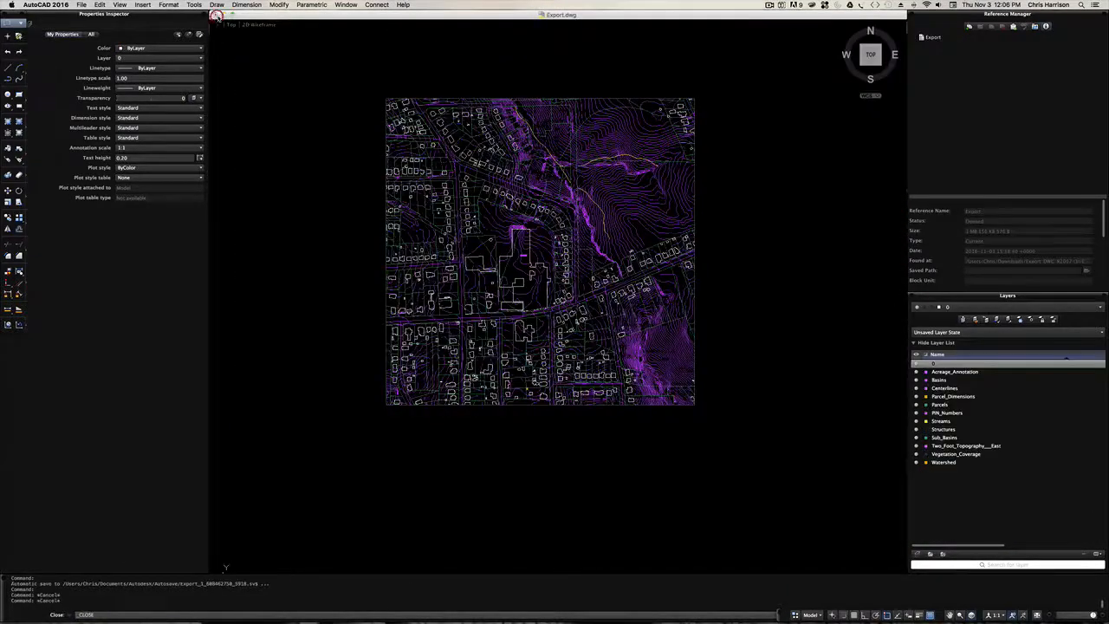
left_click(527, 199)
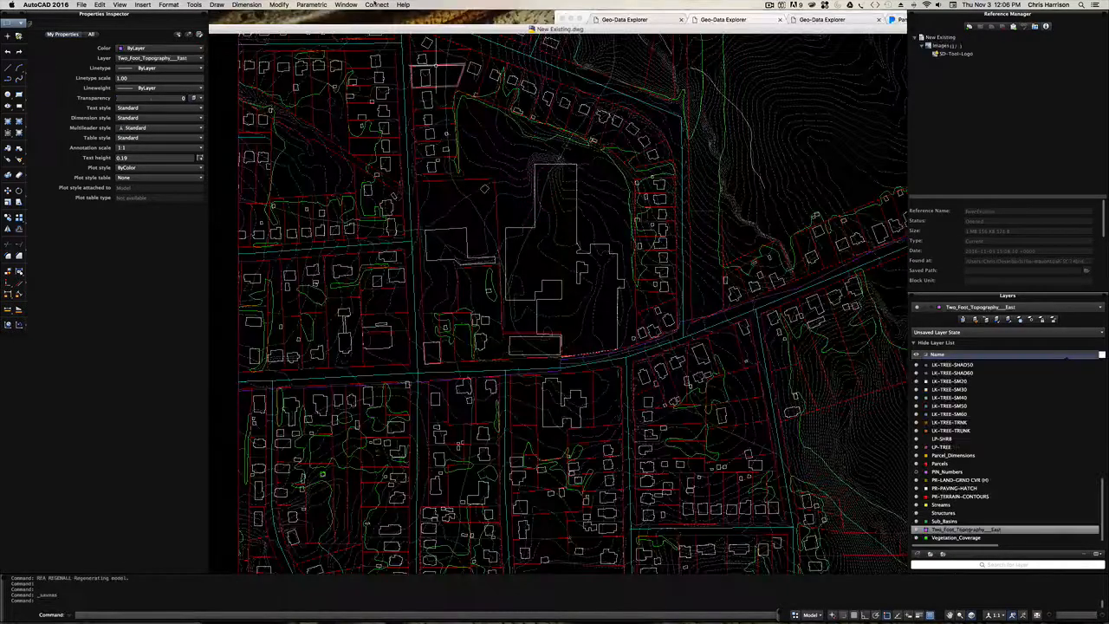
left_click_drag(323, 31, 533, 39)
left_click(237, 40)
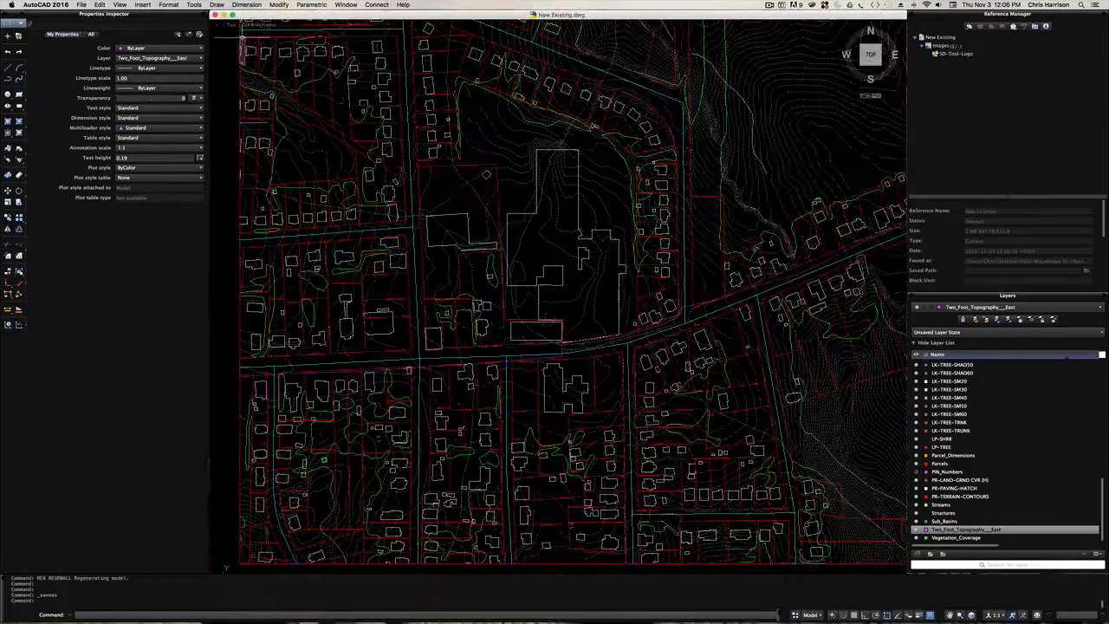
- Switch from model space to the Layout Plan (24x36) layout with its whole sheet in view
scroll(416, 373, "down", 5)
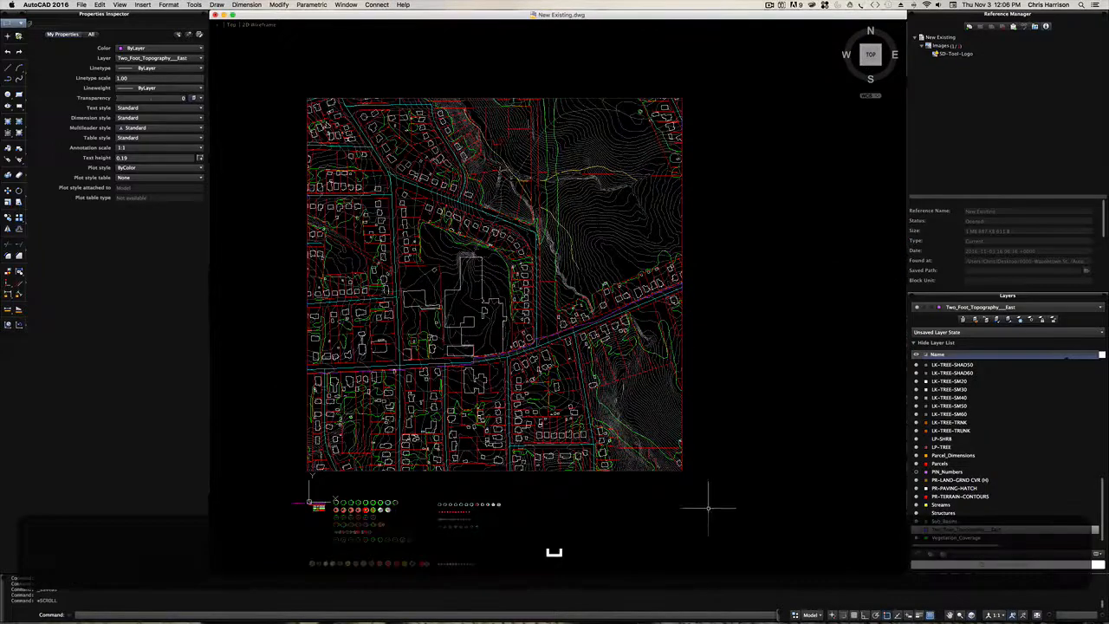
scroll(717, 399, "down", 2)
mouse_move(720, 381)
middle_mouse_down()
mouse_move(706, 309)
mouse_move(711, 319)
middle_mouse_up()
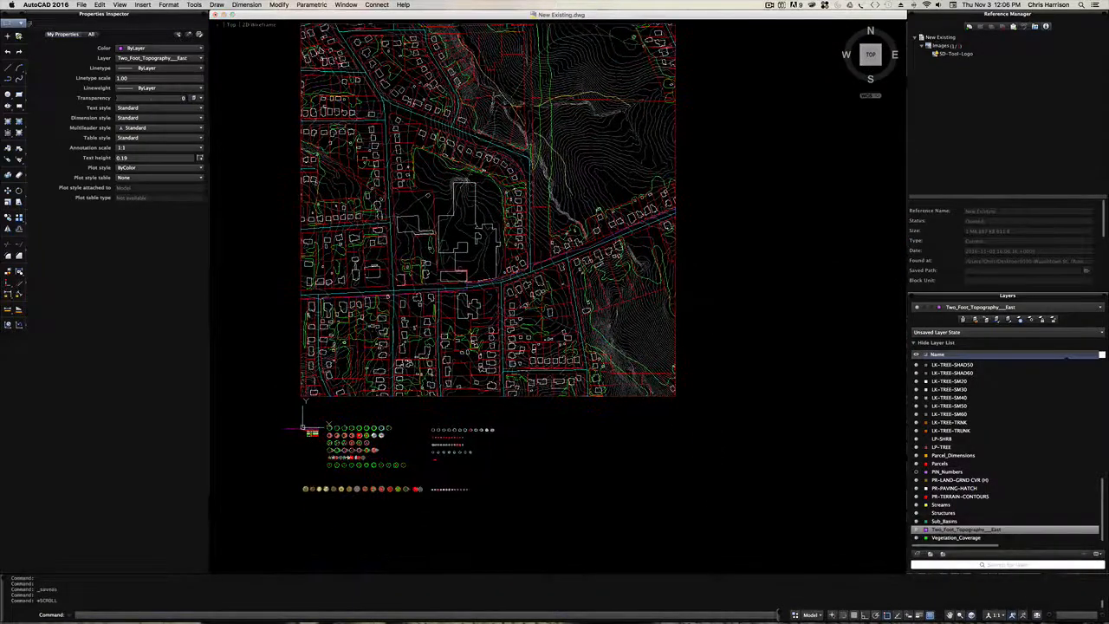
left_click(811, 615)
left_click(839, 577)
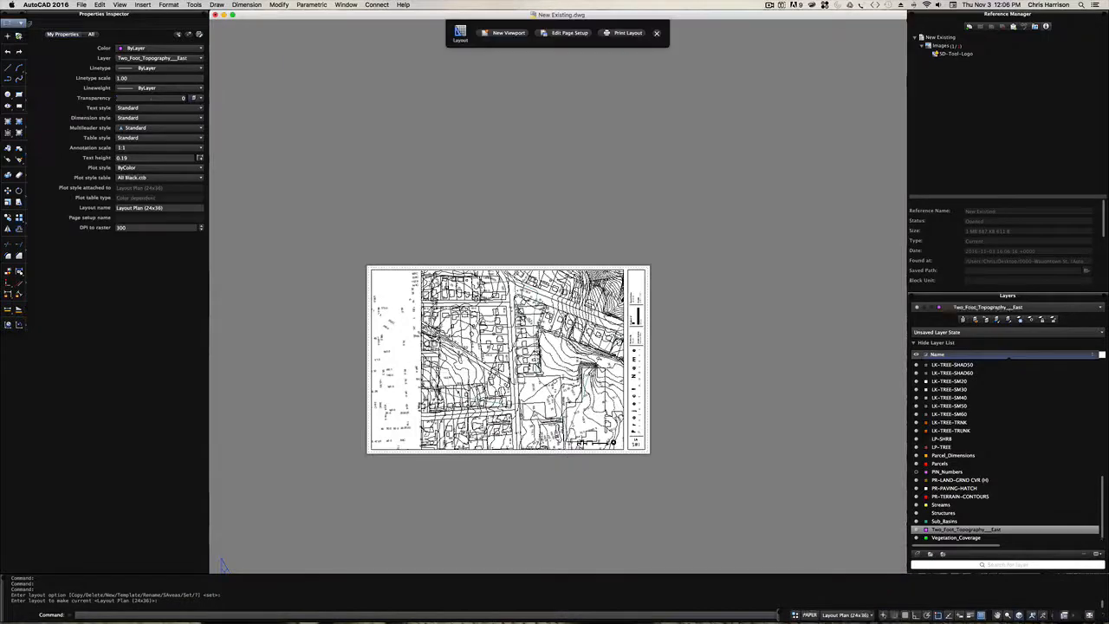
scroll(475, 403, "up", 5)
key("space")
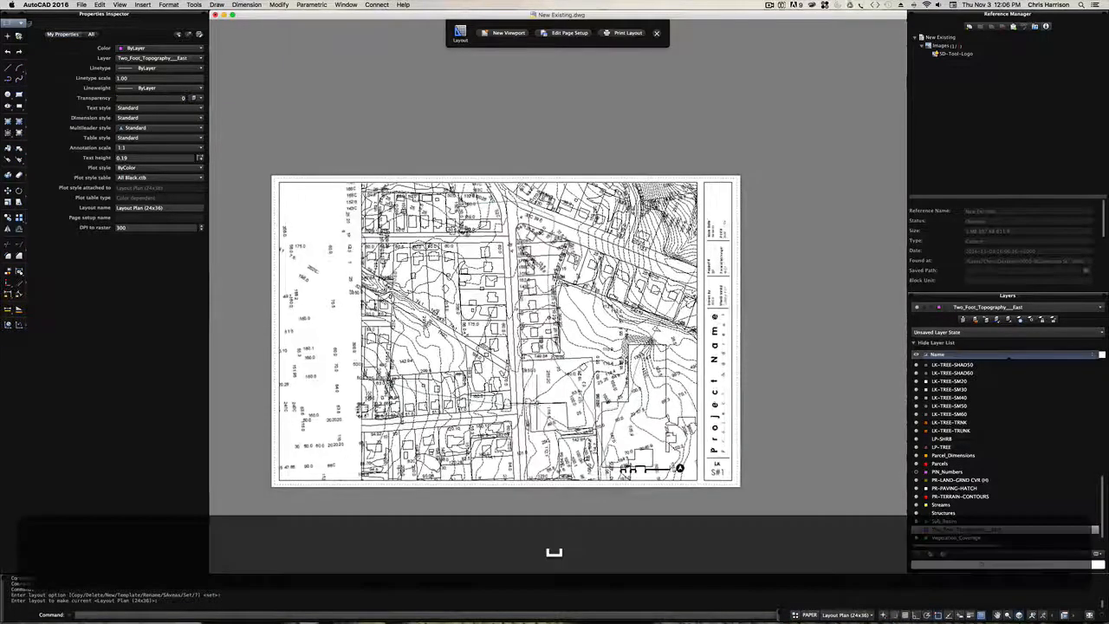
left_click_drag(482, 390, 504, 355)
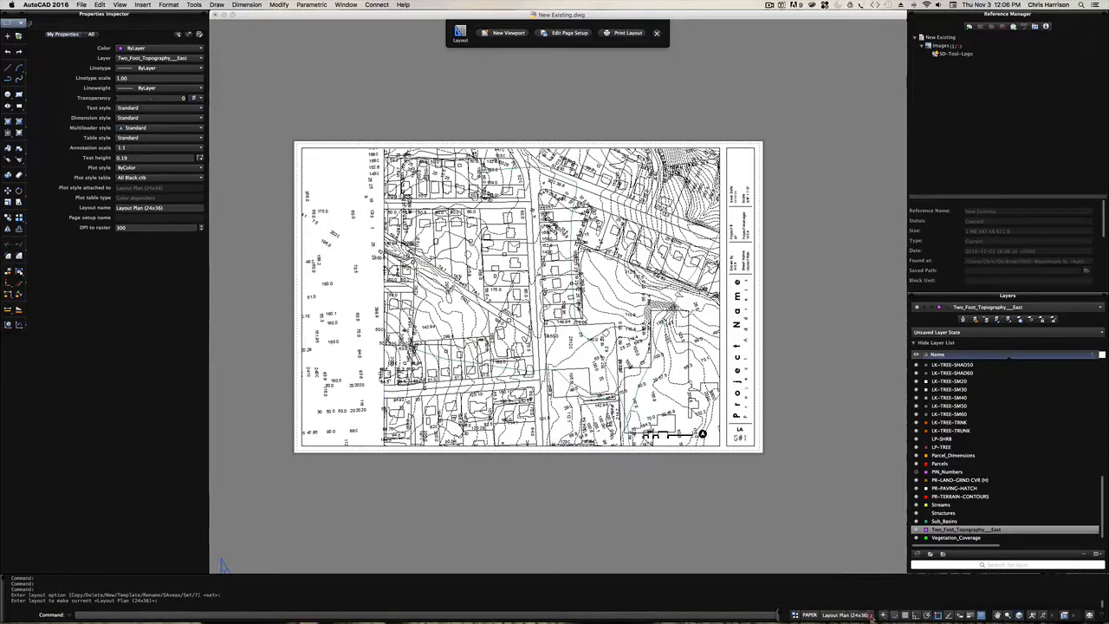
left_click(868, 615)
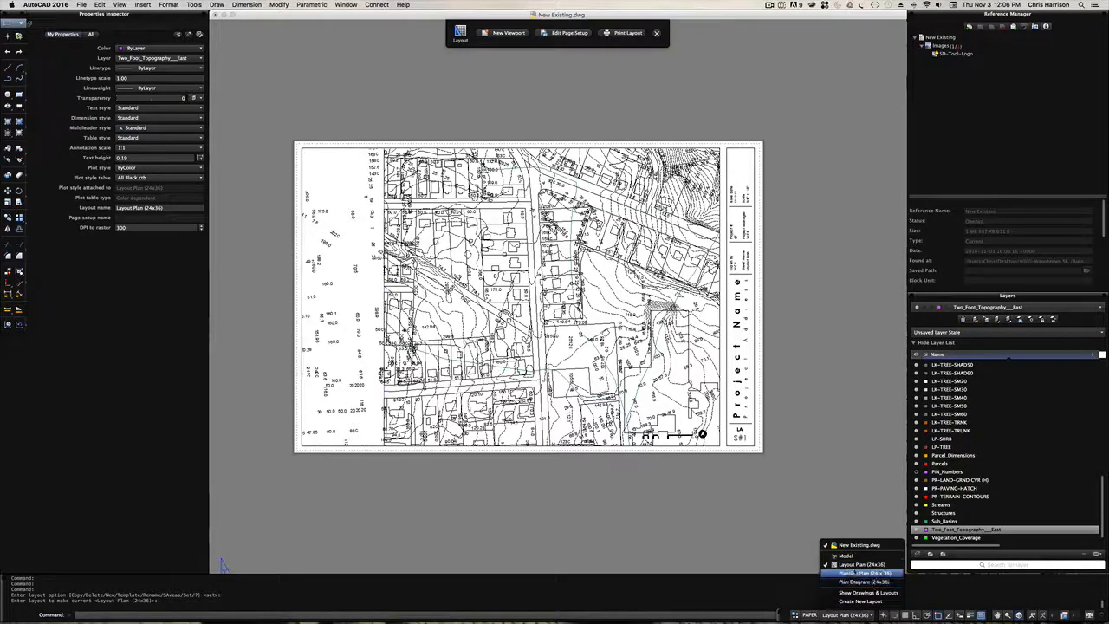
left_click(867, 582)
left_click(365, 380)
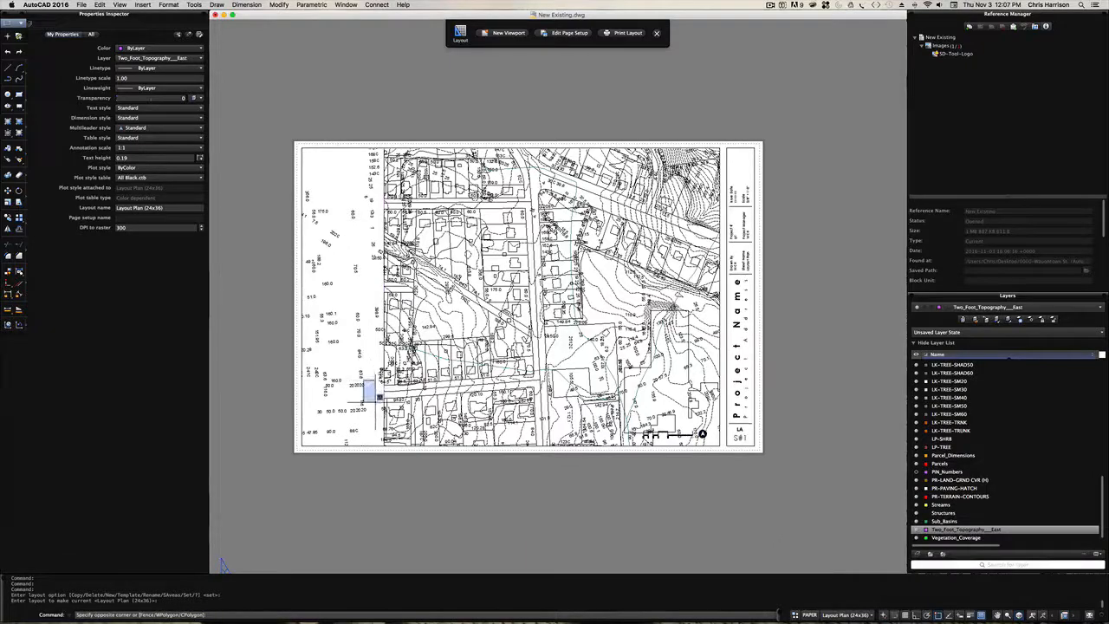
key("Escape")
- Select the viewport border beside the title block and check its Display Locked setting
scroll(750, 371, "up", 3)
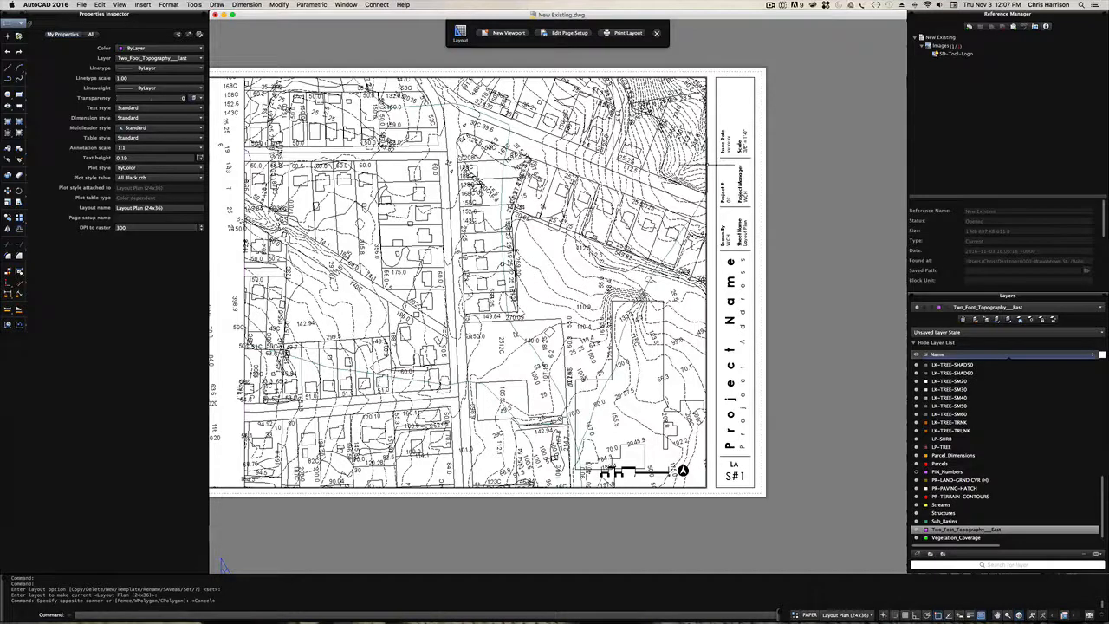
left_click(708, 166)
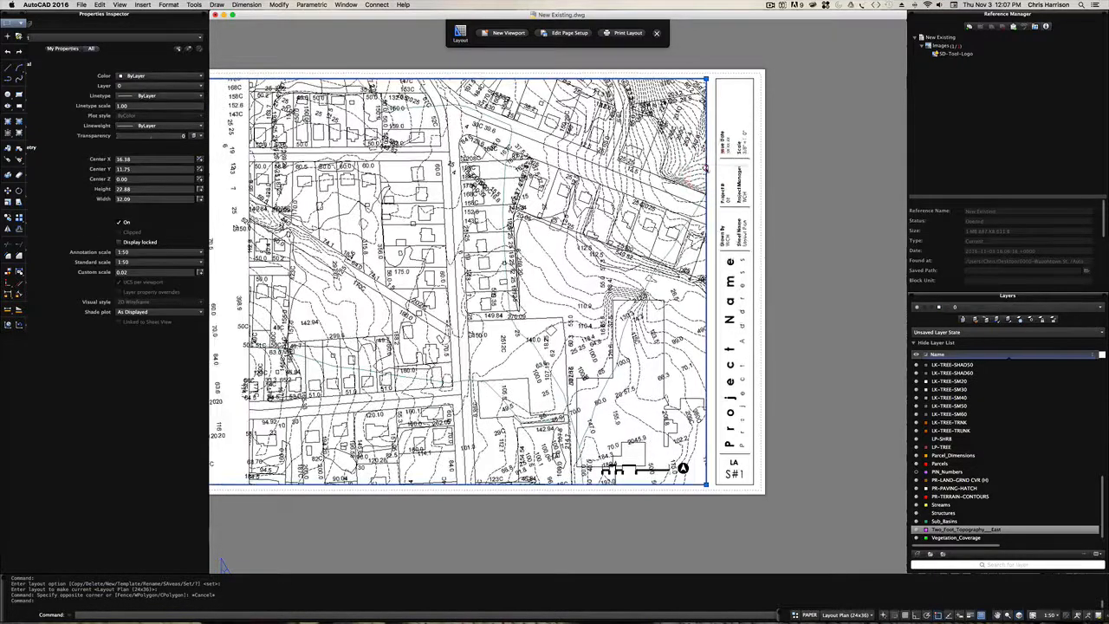
right_click(709, 169)
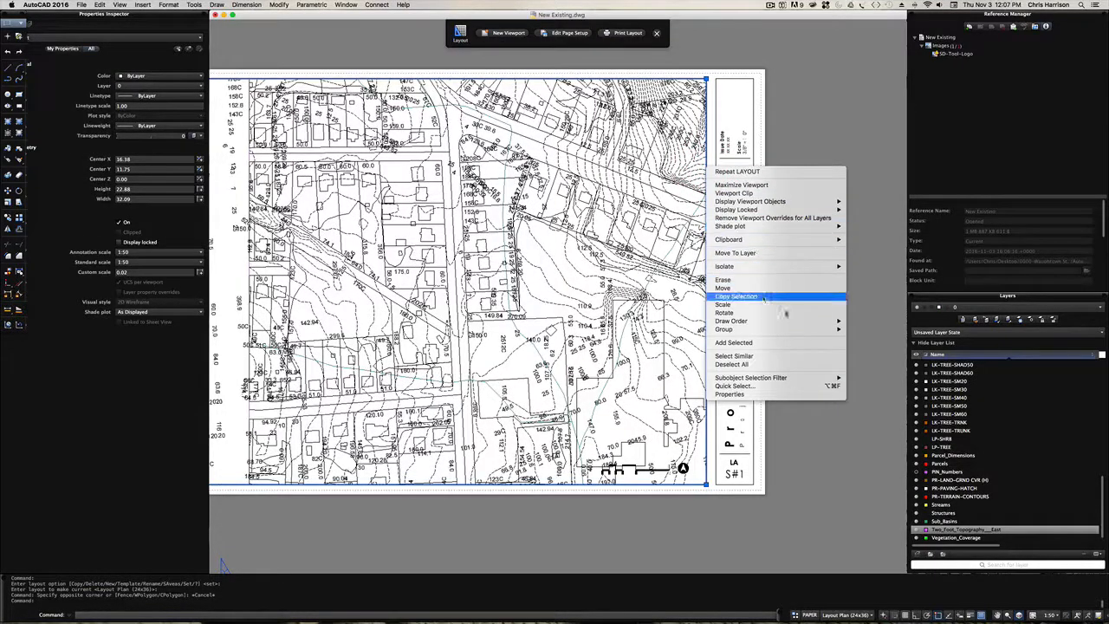
mouse_move(811, 212)
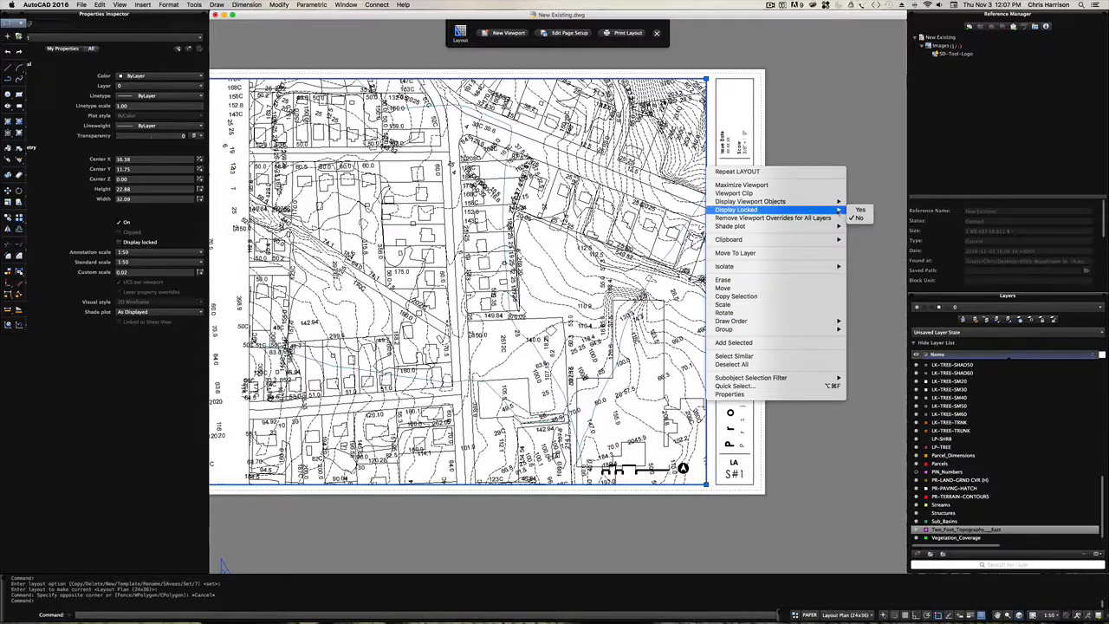
key("Escape")
key("Escape")
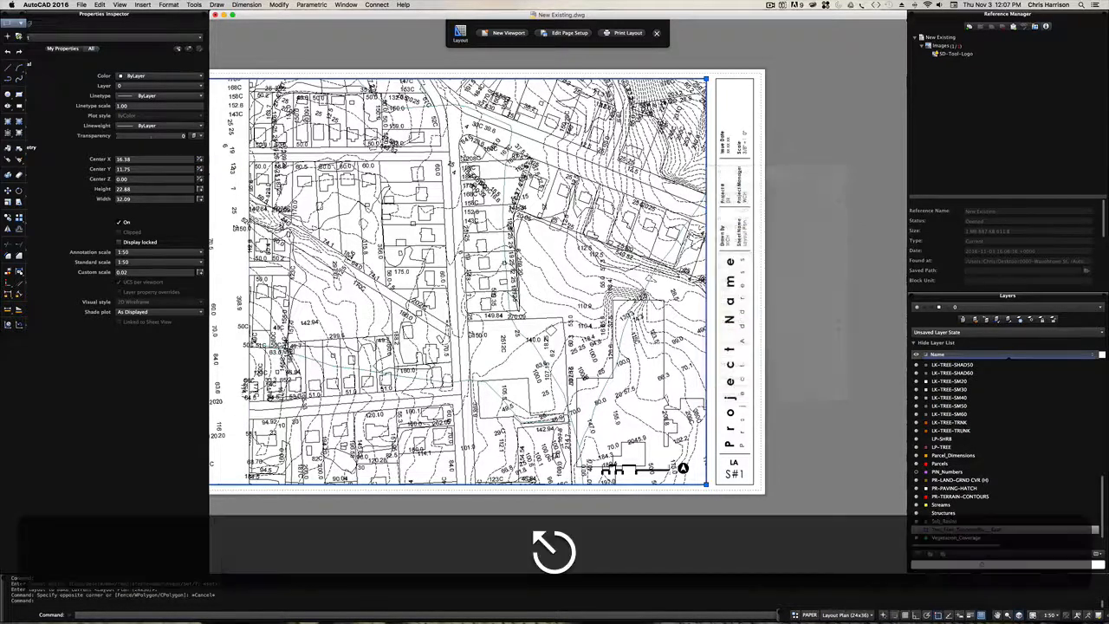
- Activate the layout viewport, reframe the site map inside it at a smaller scale, and return to paper space
double_click(553, 273)
scroll(555, 273, "down", 5)
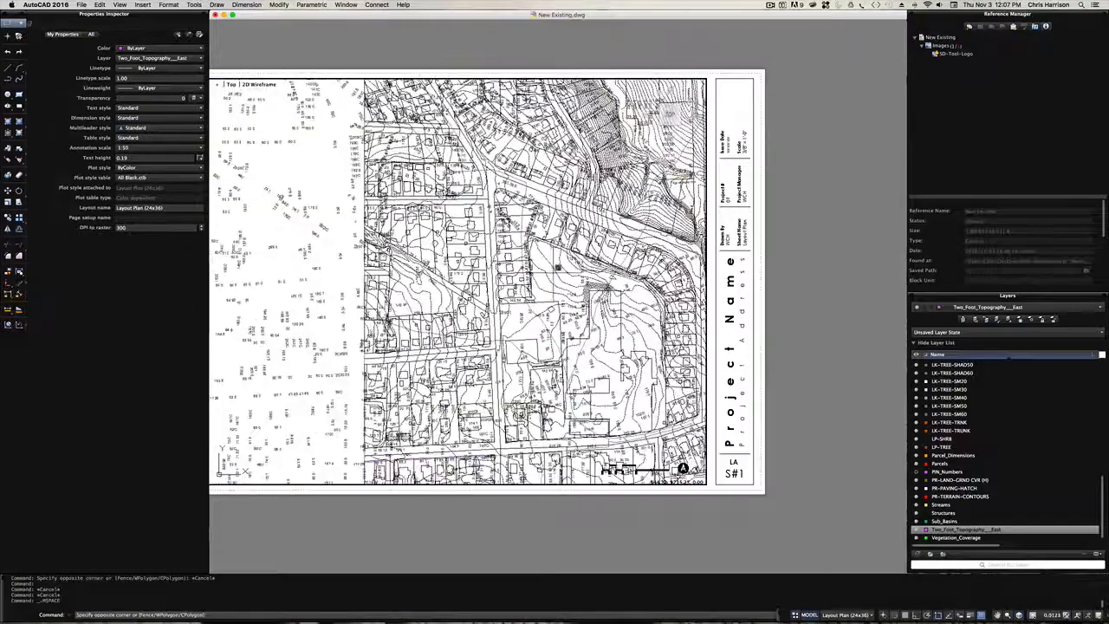
key("space")
left_click_drag(537, 329, 518, 293)
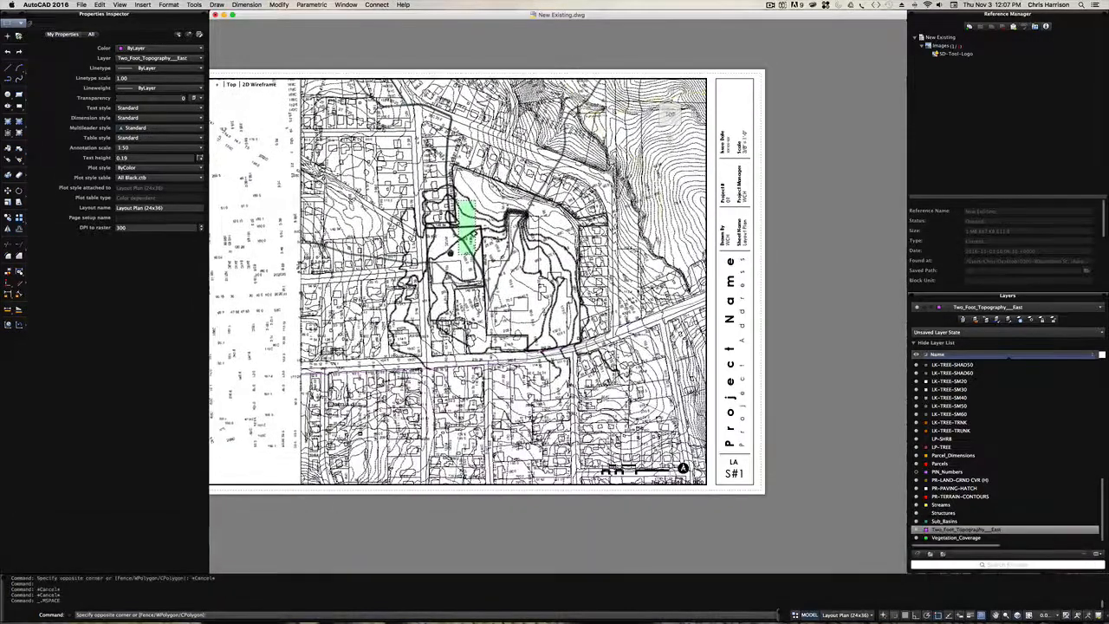
key("Escape")
left_click_drag(464, 346, 380, 344)
scroll(380, 343, "up", 2)
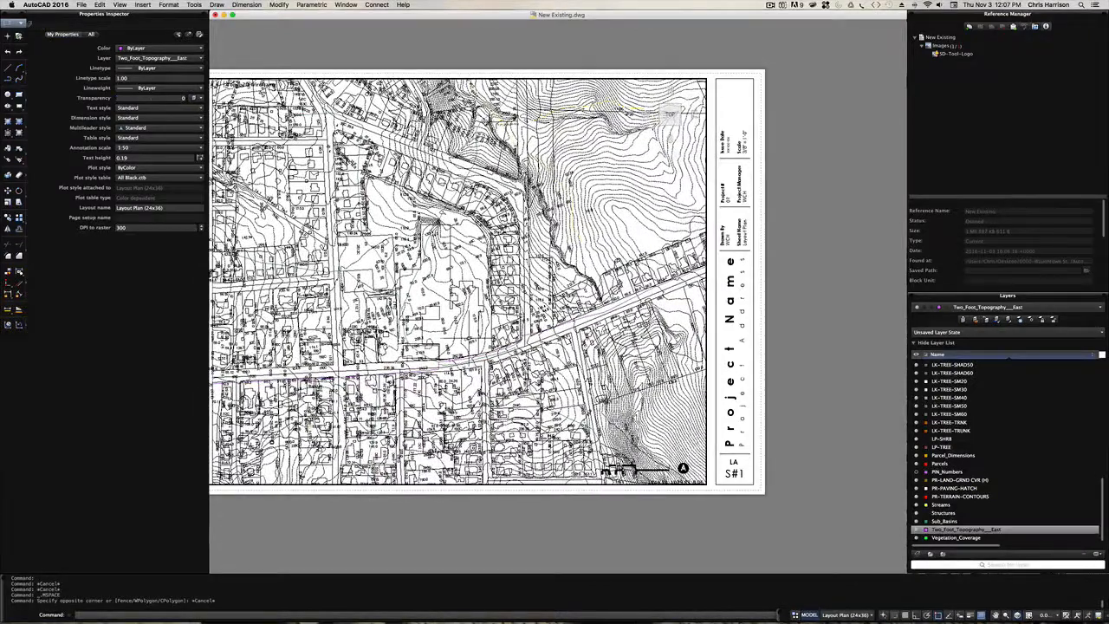
type("ps")
key("space")
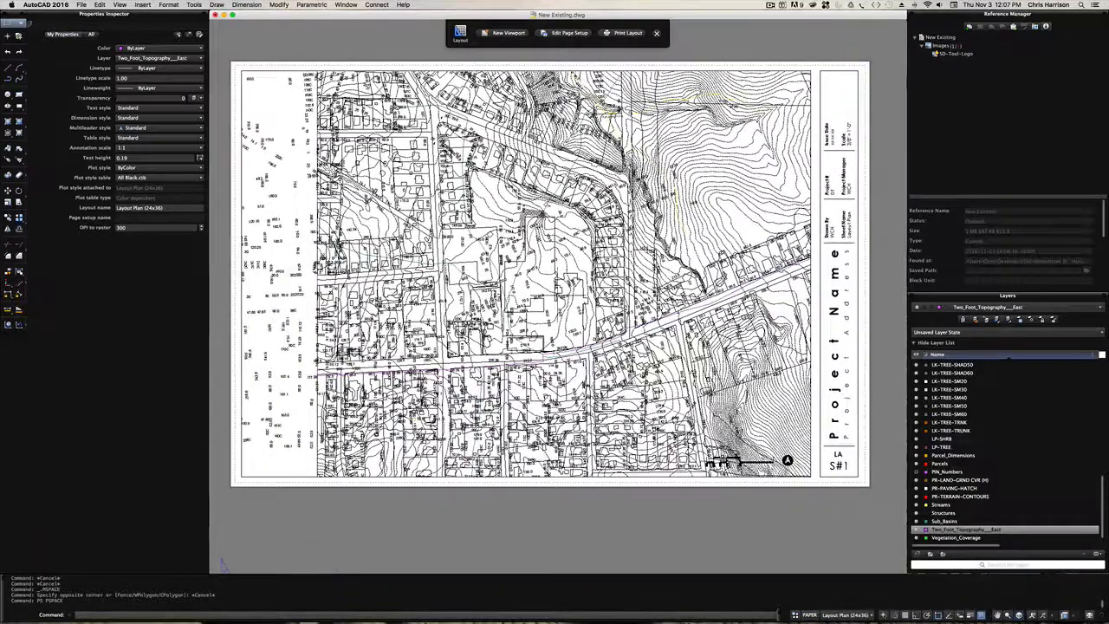
- Activate the layout viewport, set its scale to 1:50, and reposition the site map inside the frame
double_click(533, 291)
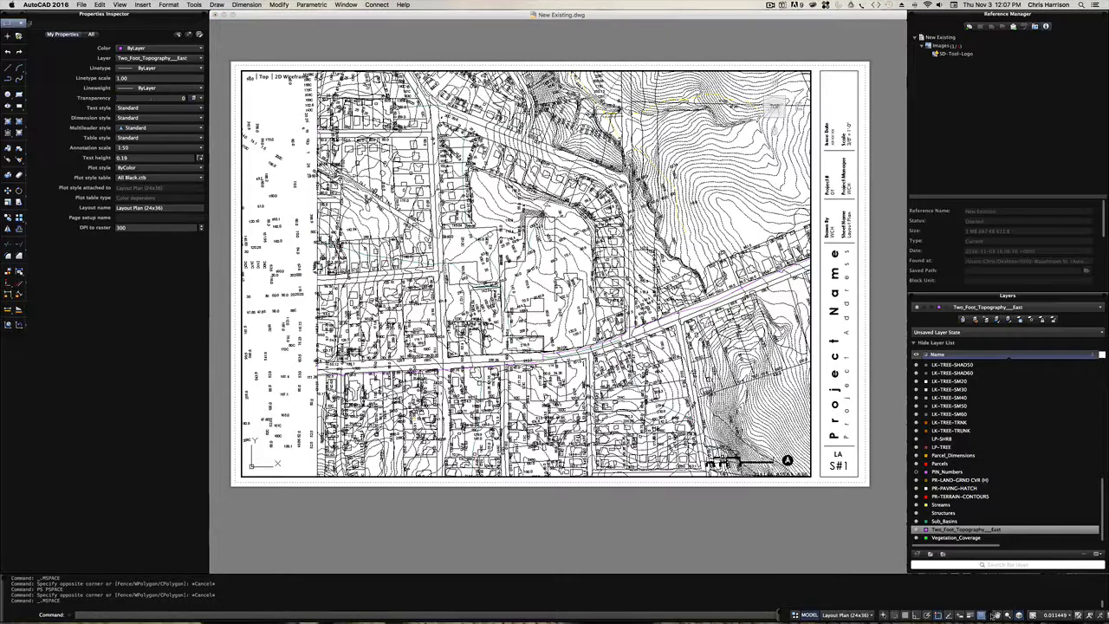
left_click(1046, 615)
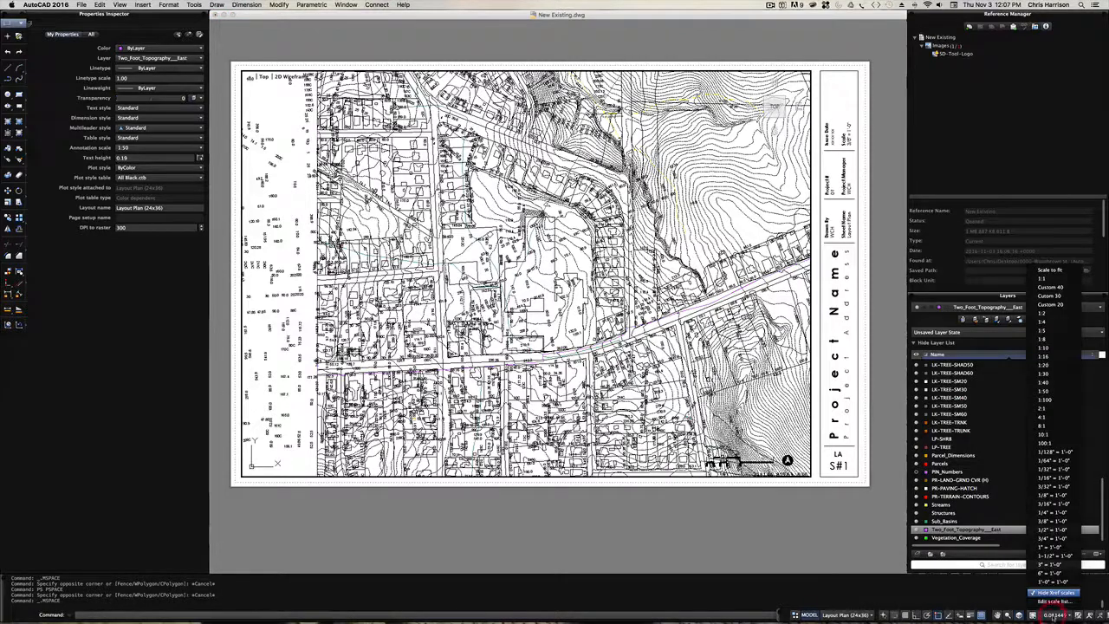
left_click(1054, 391)
key("space")
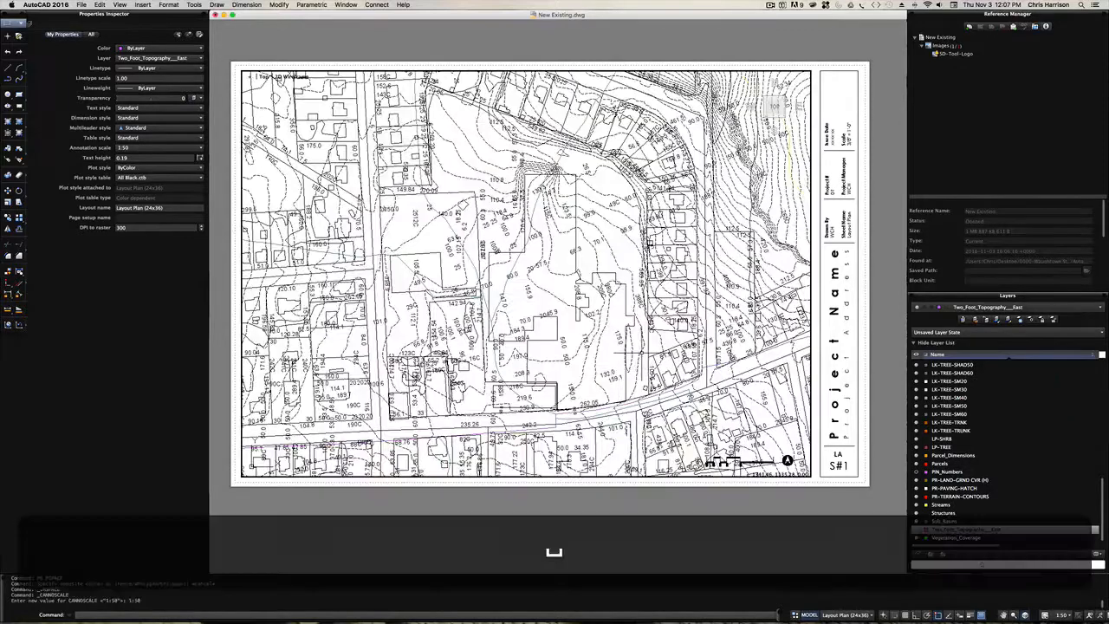
mouse_move(628, 354)
left_mouse_down()
mouse_move(597, 356)
mouse_move(612, 358)
left_mouse_up()
key("space")
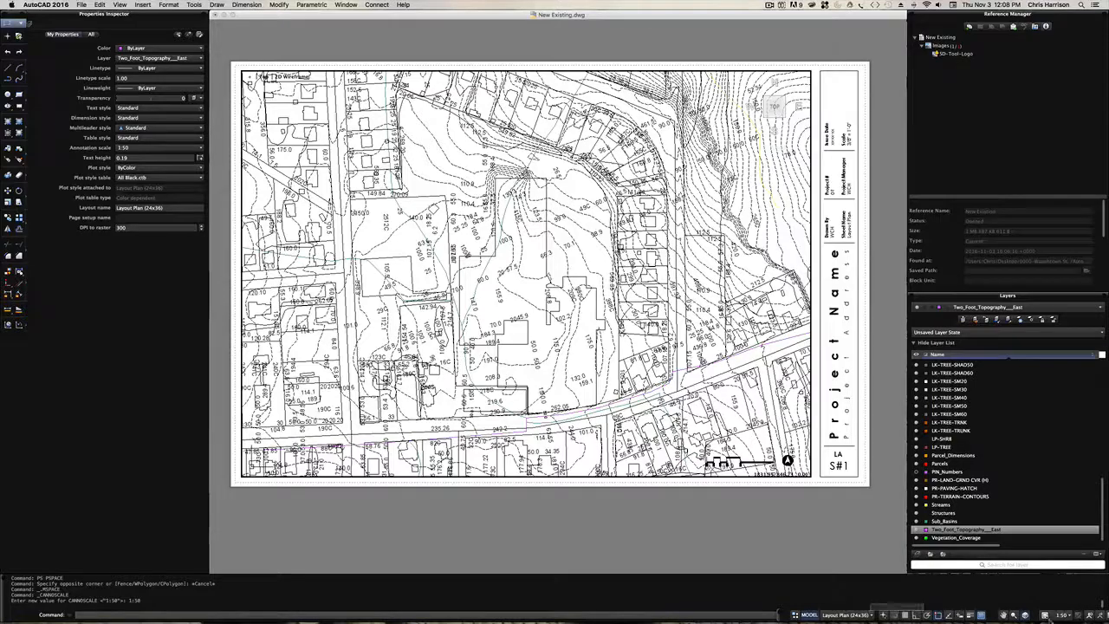
- Try the viewport scale at 1:40, return it to 1:50, and recentre the site in the frame
left_click(1064, 616)
left_click(1066, 384)
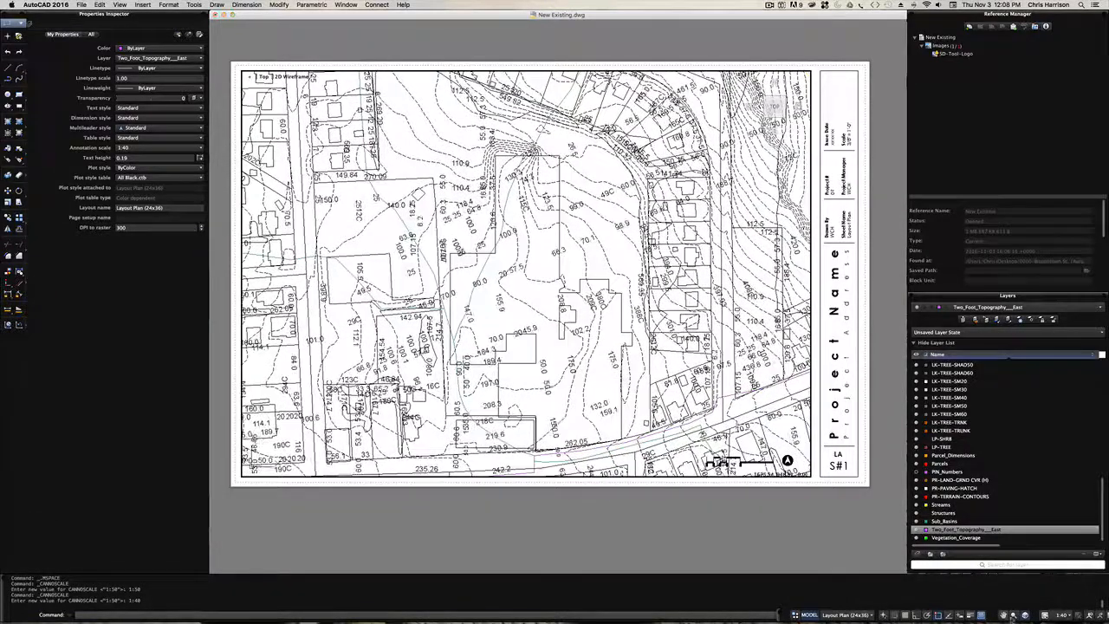
left_click(1062, 614)
left_click(1060, 389)
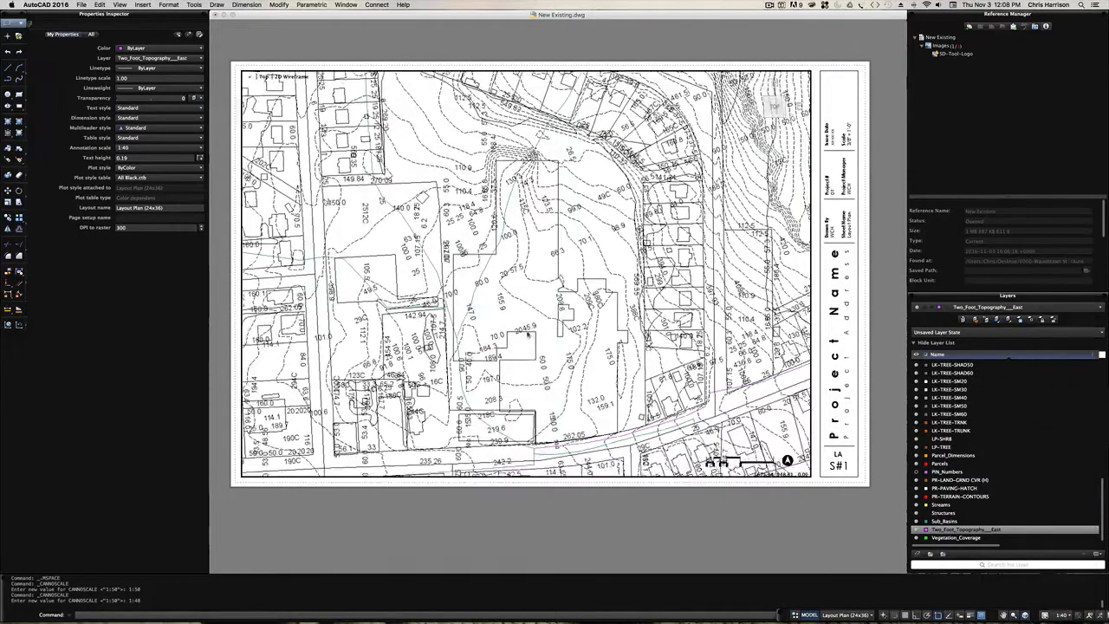
scroll(528, 335, "down", 3)
key("space")
mouse_move(512, 331)
left_mouse_down()
mouse_move(507, 322)
mouse_move(499, 331)
left_mouse_up()
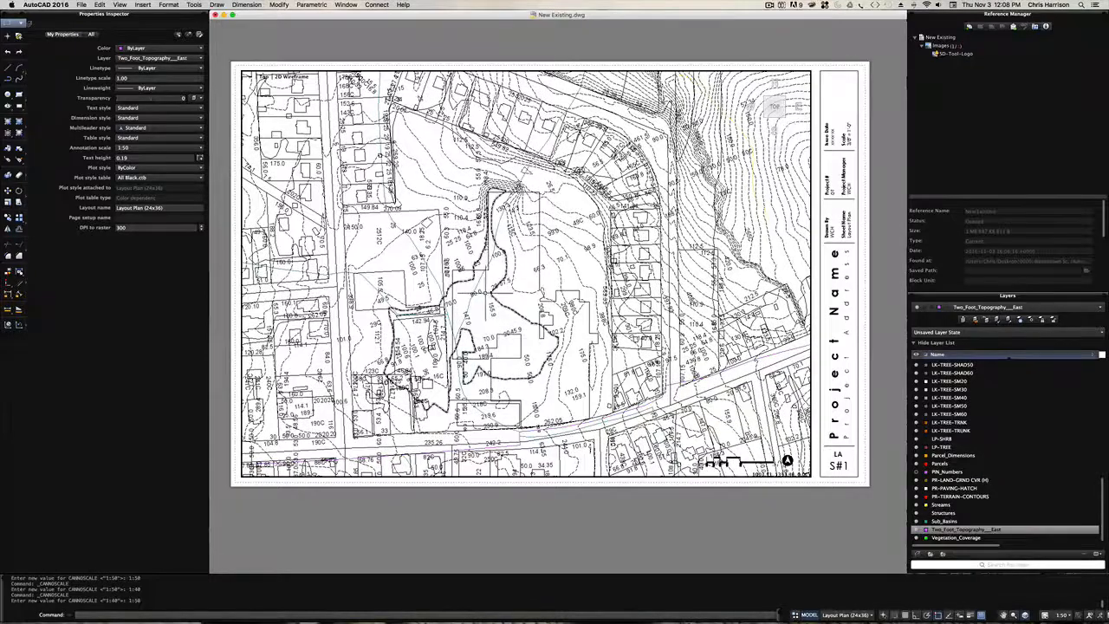
- Turn off the Parcel_Dimensions layer of the parcel dimension text and check which layer the boundary line along the street is on
left_click(477, 294)
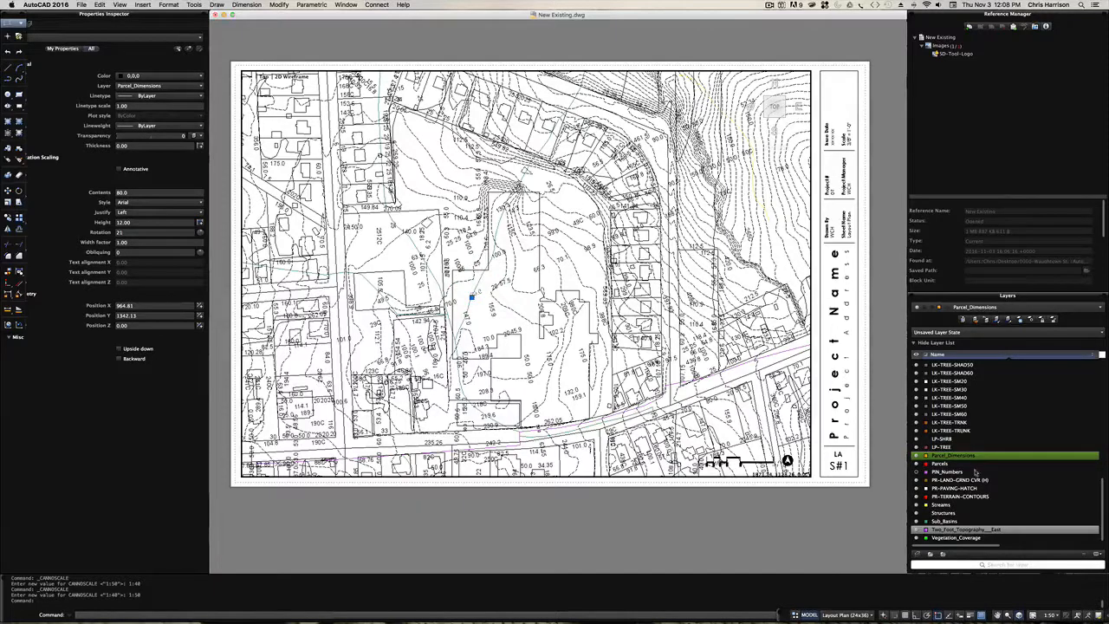
scroll(971, 464, "up", 3)
scroll(972, 463, "down", 3)
scroll(998, 480, "up", 2)
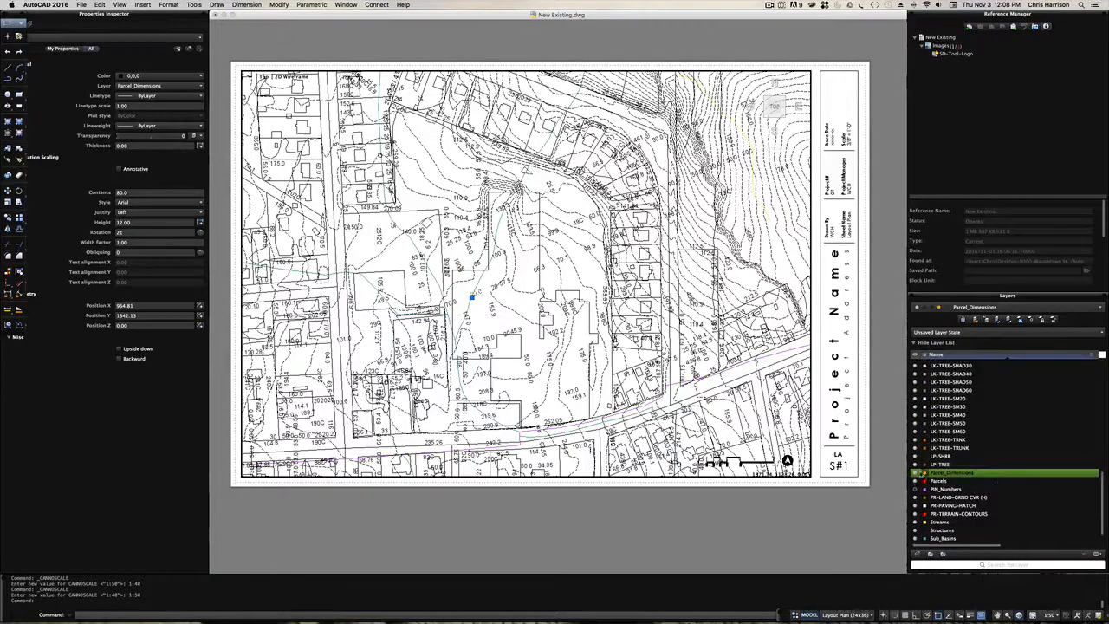
left_click(917, 473)
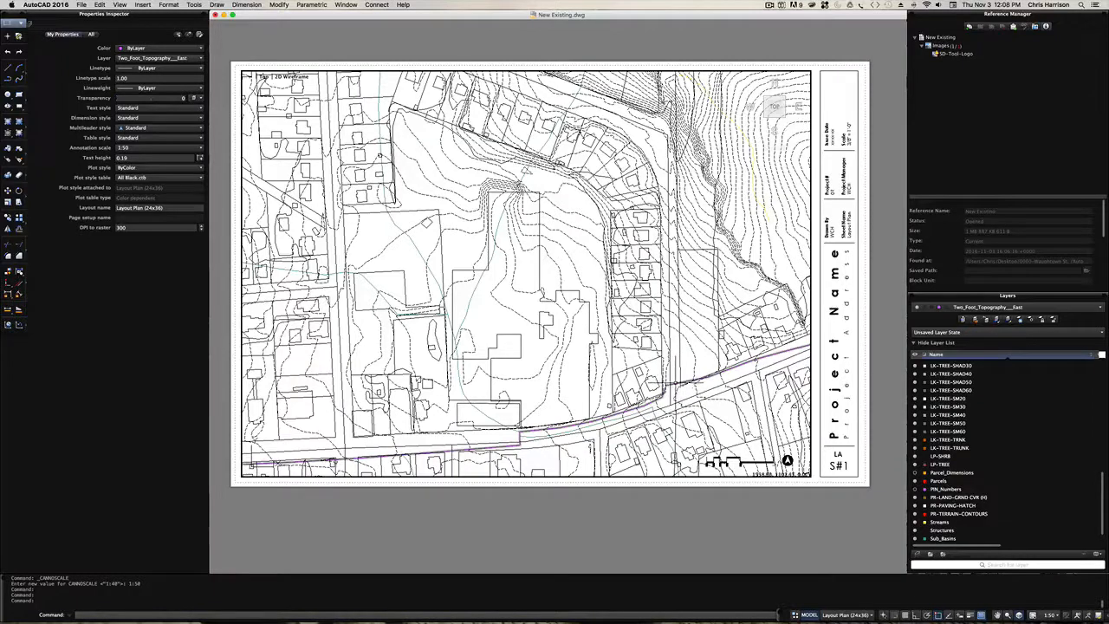
left_click(670, 389)
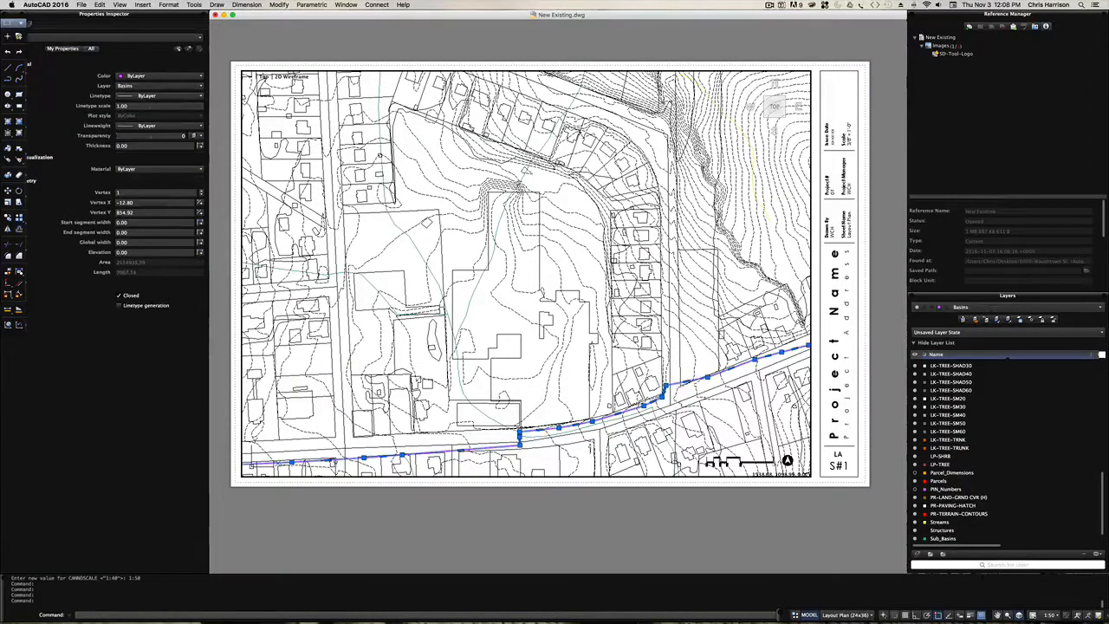
key("Escape")
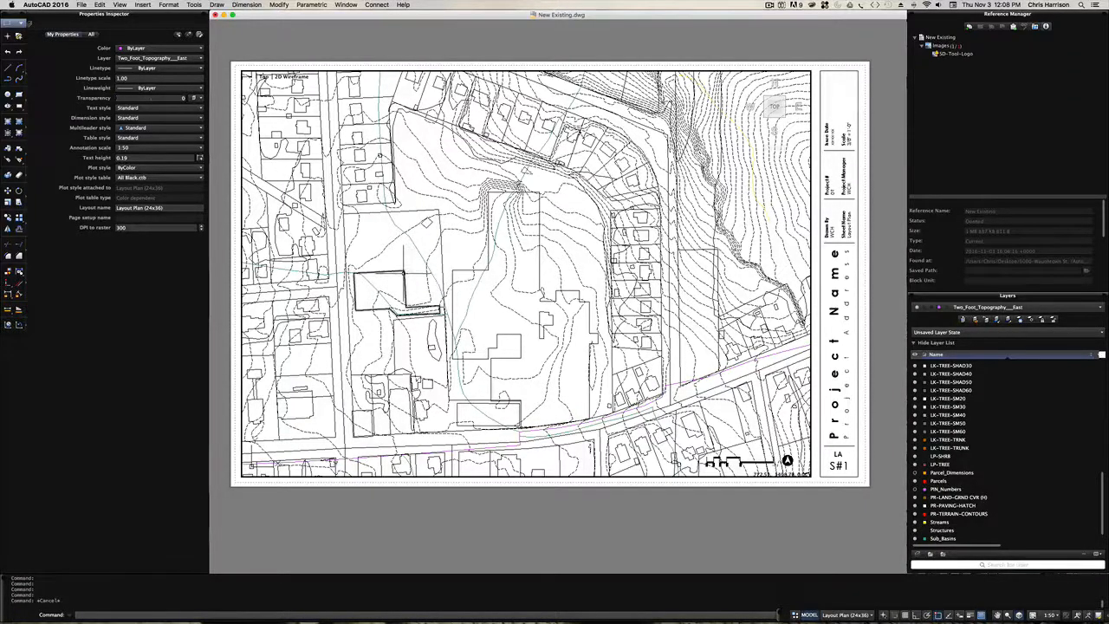
- Turn on lineweight display and set the lineweight of the selected building outline's Structures layer to 1.00 mm
left_click(402, 272)
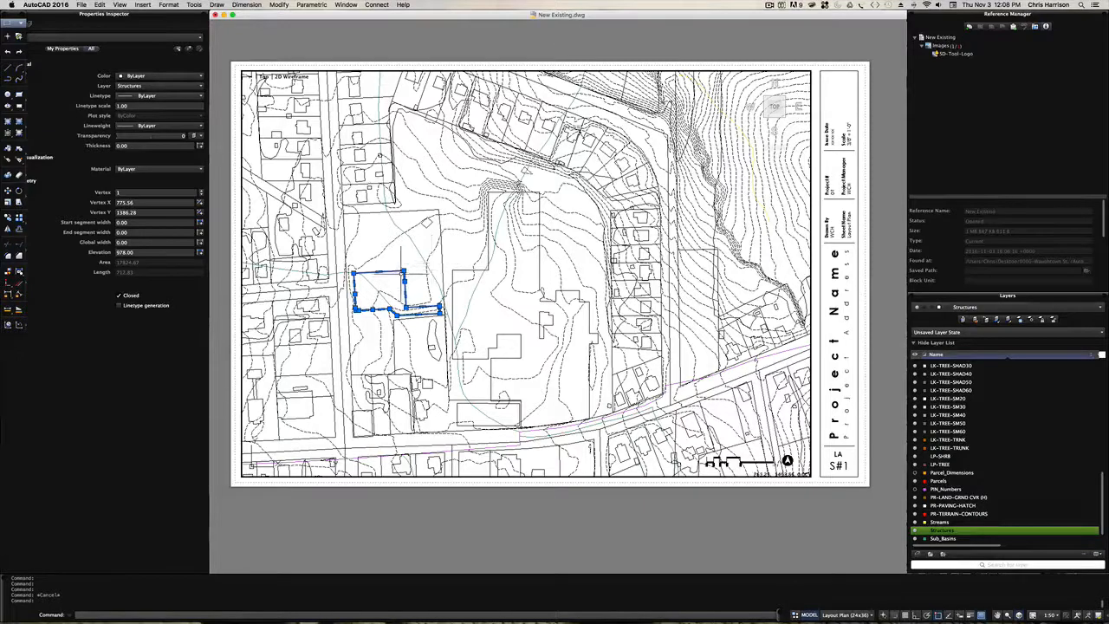
left_click(972, 615)
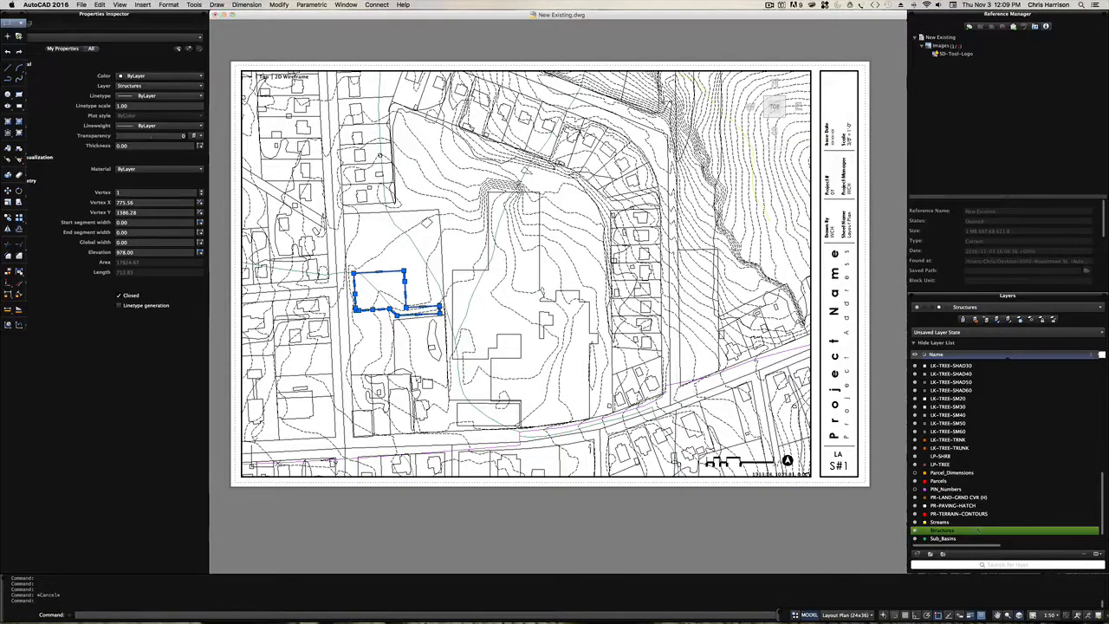
scroll(998, 537, "right", 5)
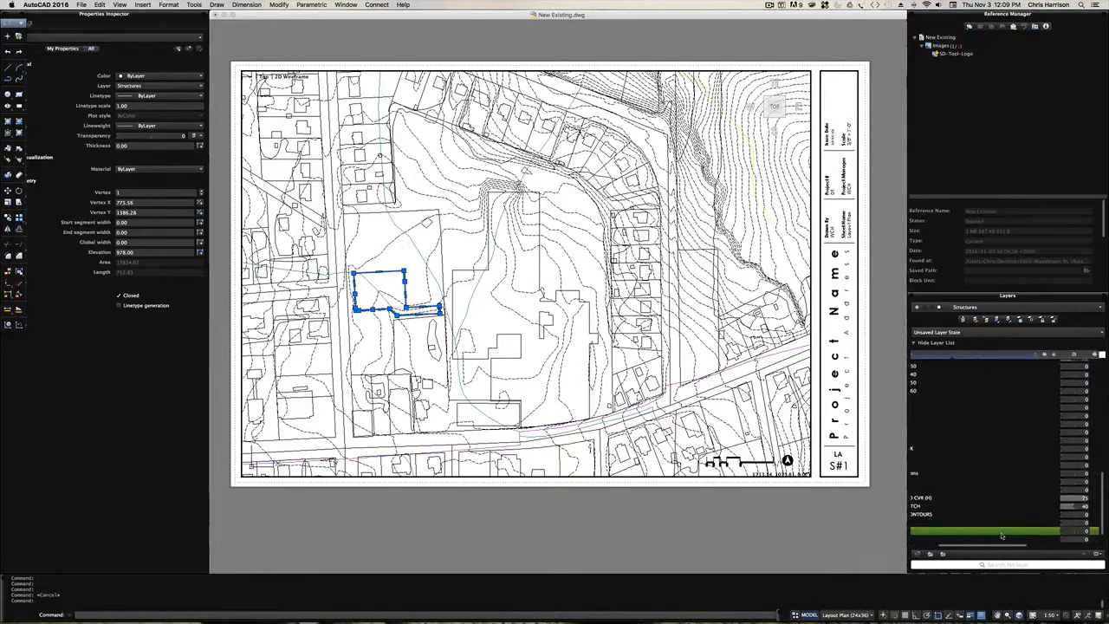
scroll(1002, 537, "right", 3)
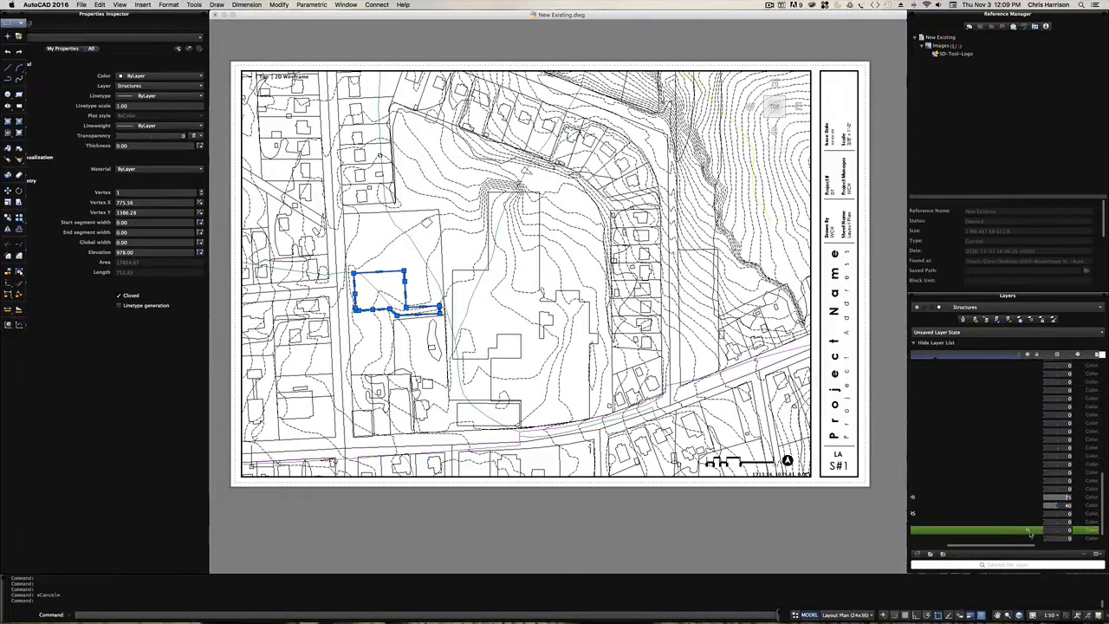
scroll(1031, 534, "right", 4)
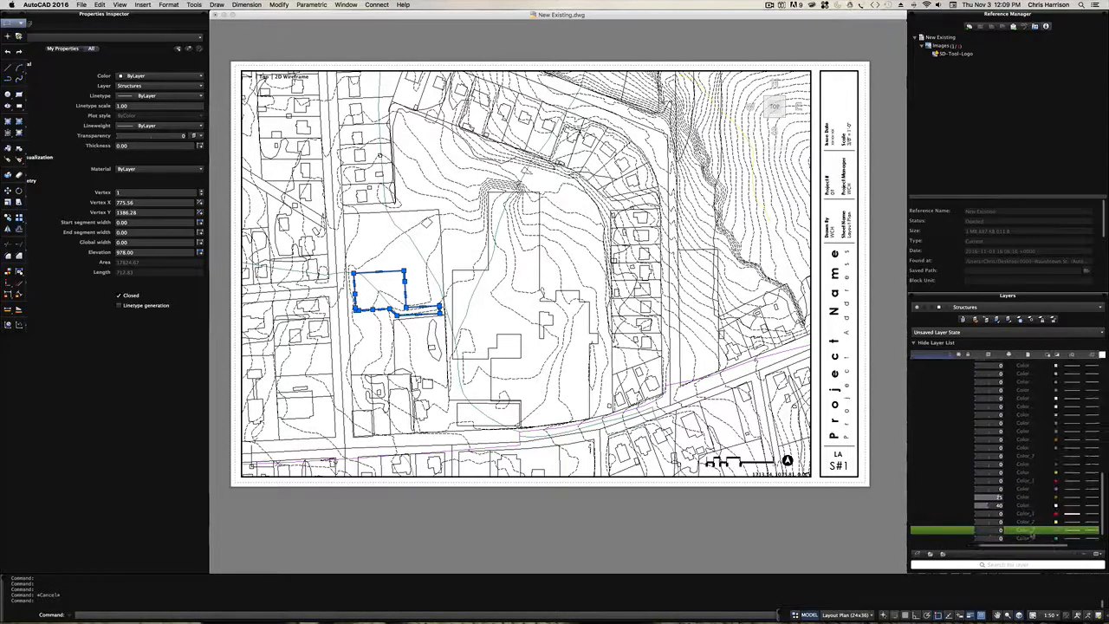
scroll(1031, 536, "right", 2)
left_click(1068, 531)
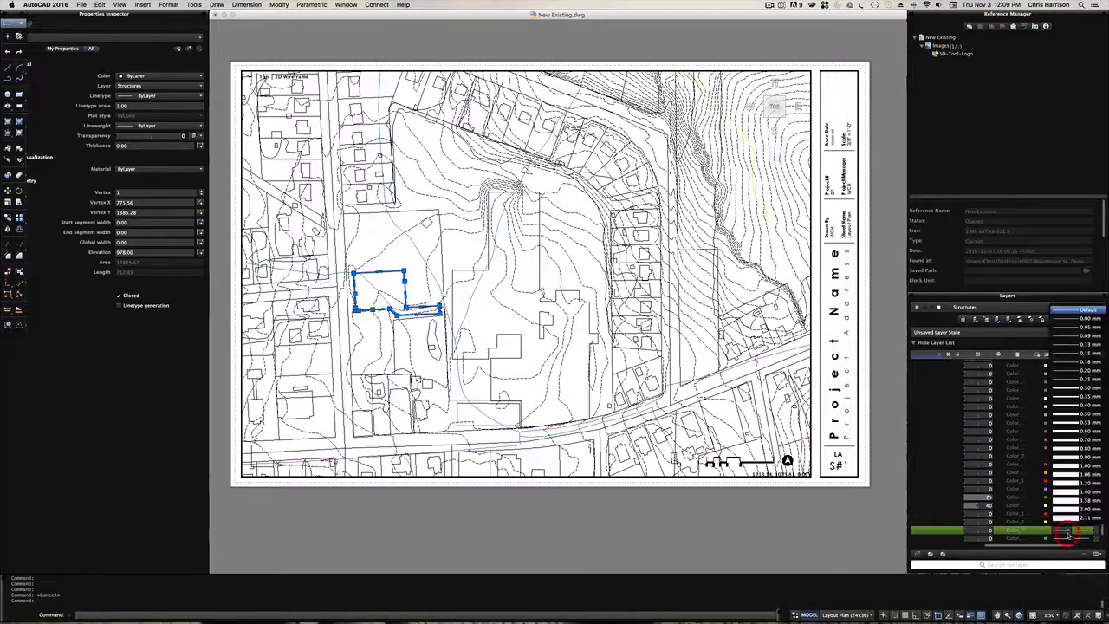
left_click(1079, 466)
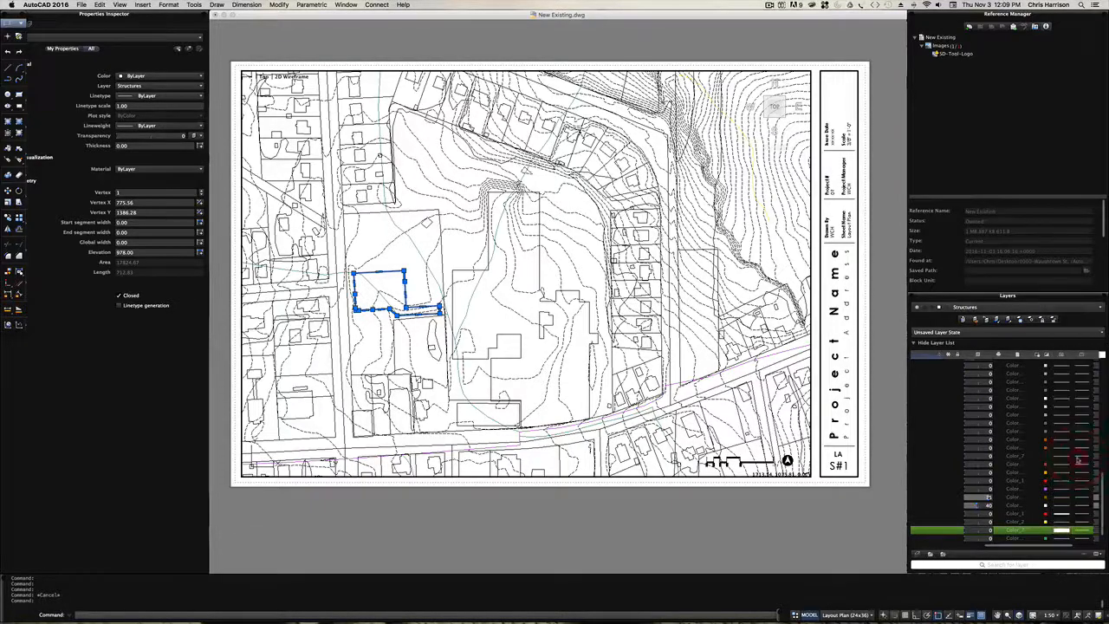
key("Escape")
- Return to paper space and examine the building outlines and contour lines on the sheet up close
type("ps")
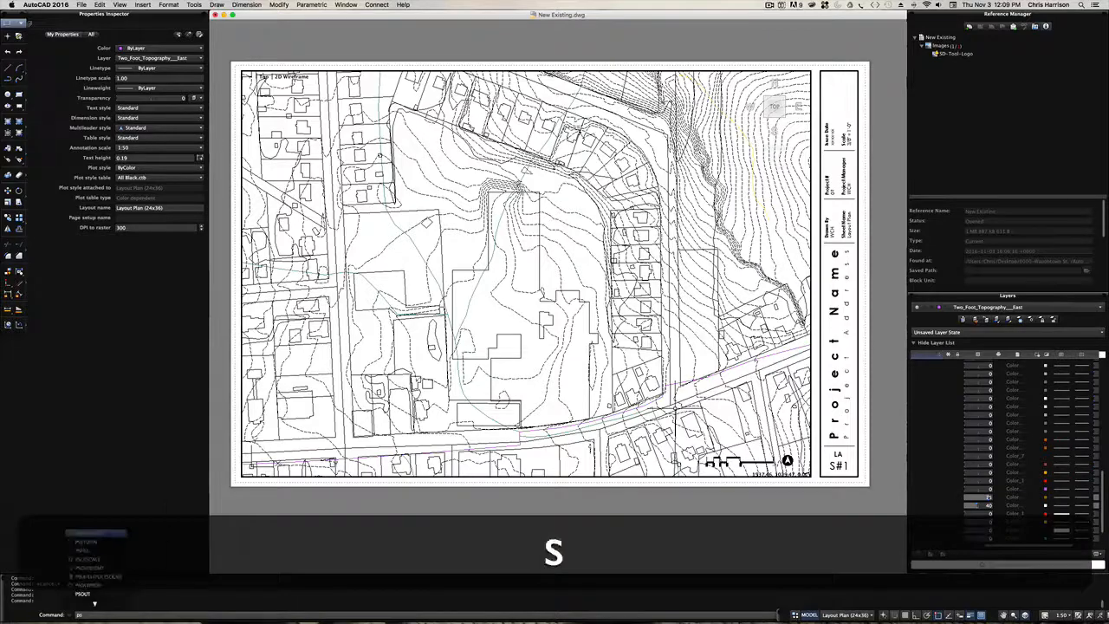
key("space")
scroll(495, 387, "up", 3)
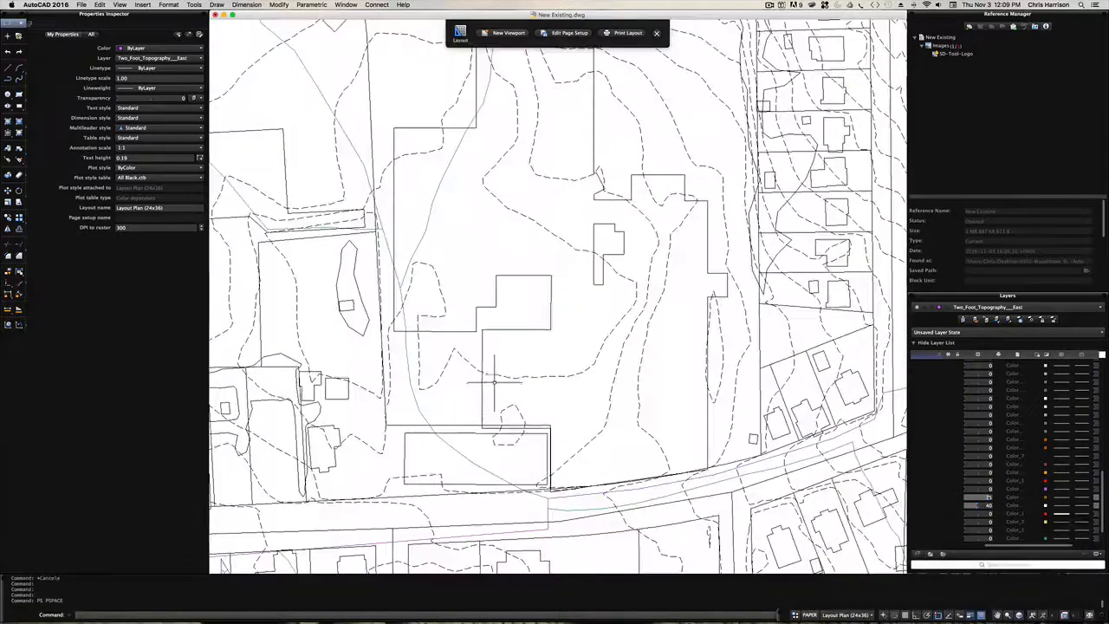
middle_click_drag(797, 353, 632, 303)
key("space")
left_click_drag(481, 283, 752, 333)
scroll(686, 336, "down", 3)
scroll(686, 334, "down", 3)
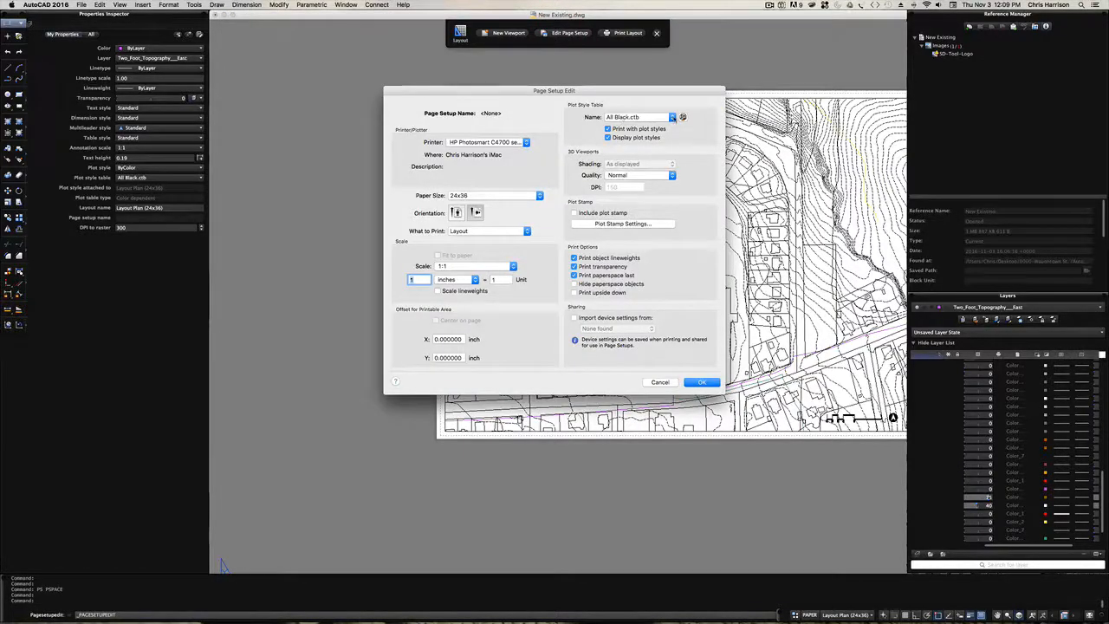
- Review the available plot style tables in the layout's page setup and close it without changes
left_click(672, 117)
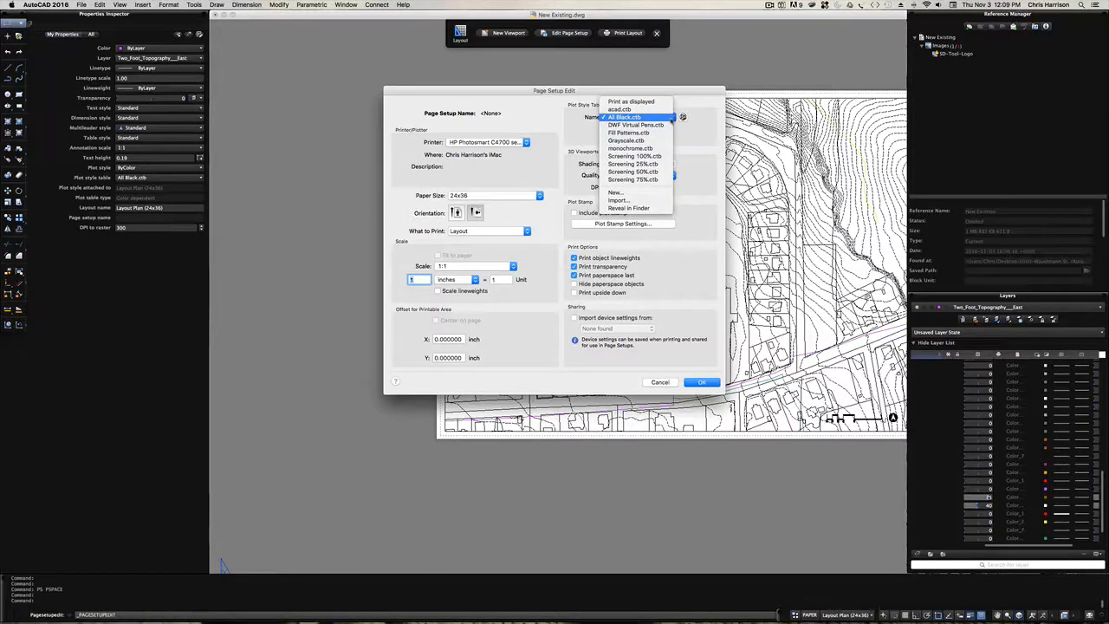
key("Escape")
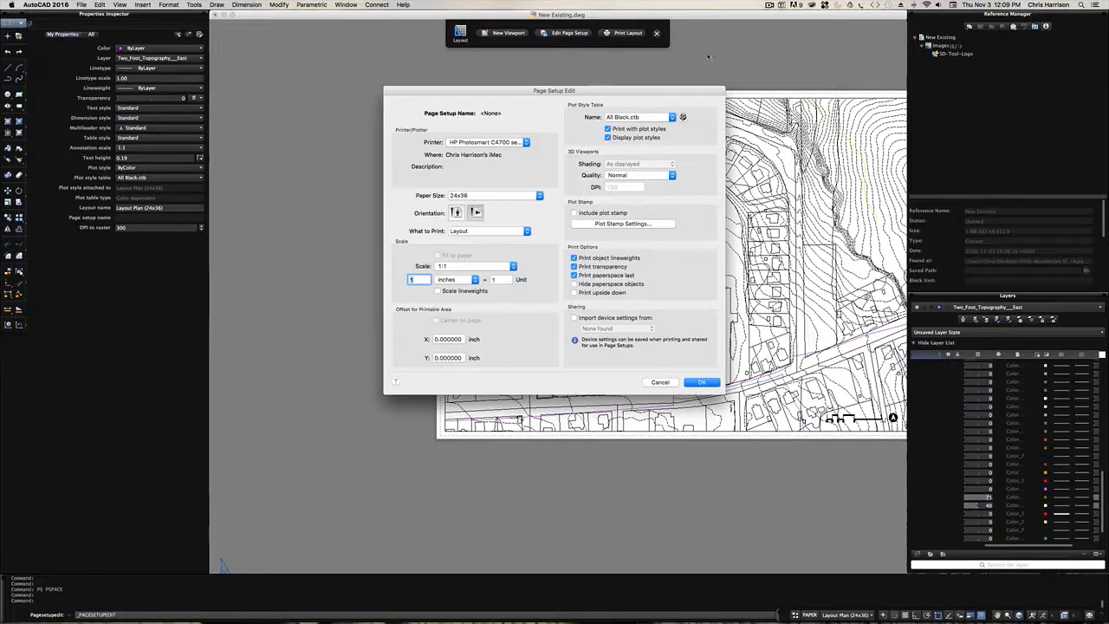
left_click(661, 382)
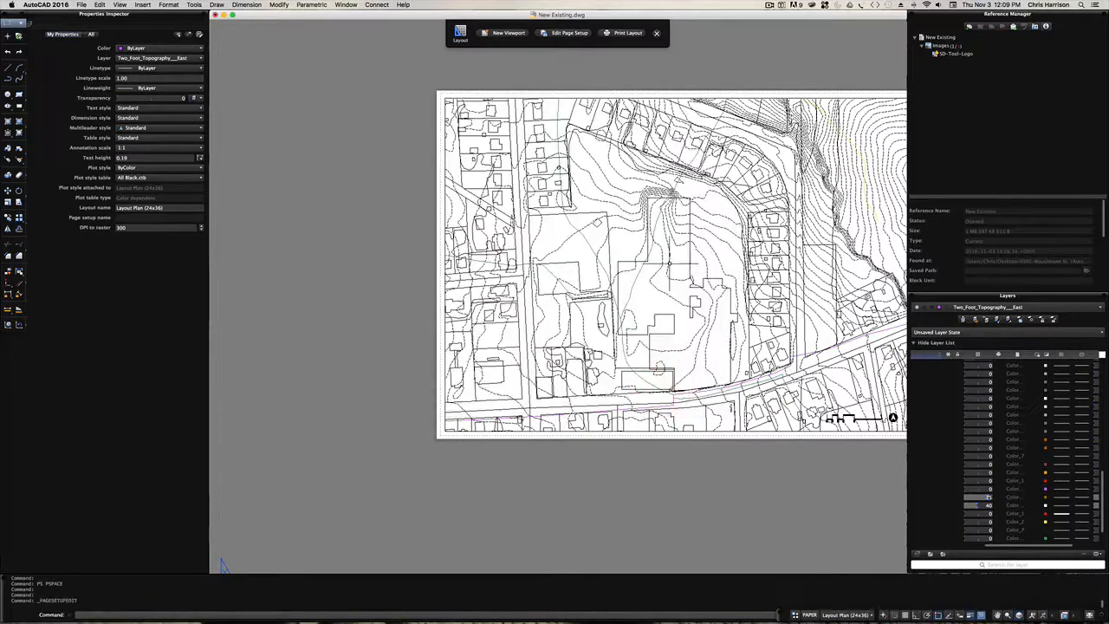
key("space")
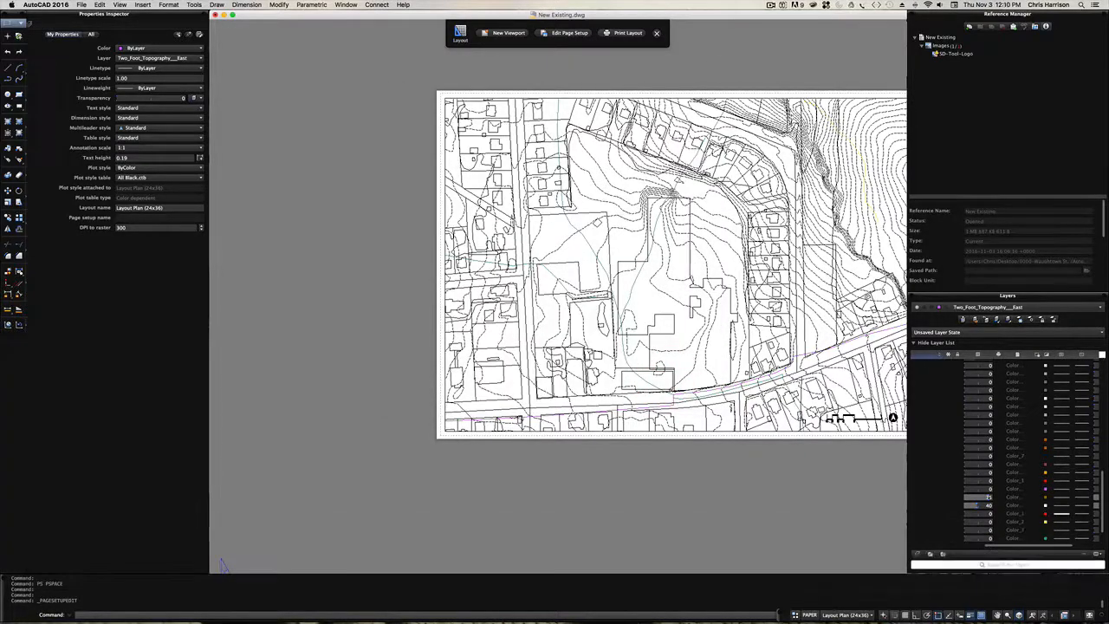
key("Escape")
key("space")
left_click_drag(655, 300, 445, 302)
scroll(545, 378, "up", 5)
scroll(546, 380, "down", 5)
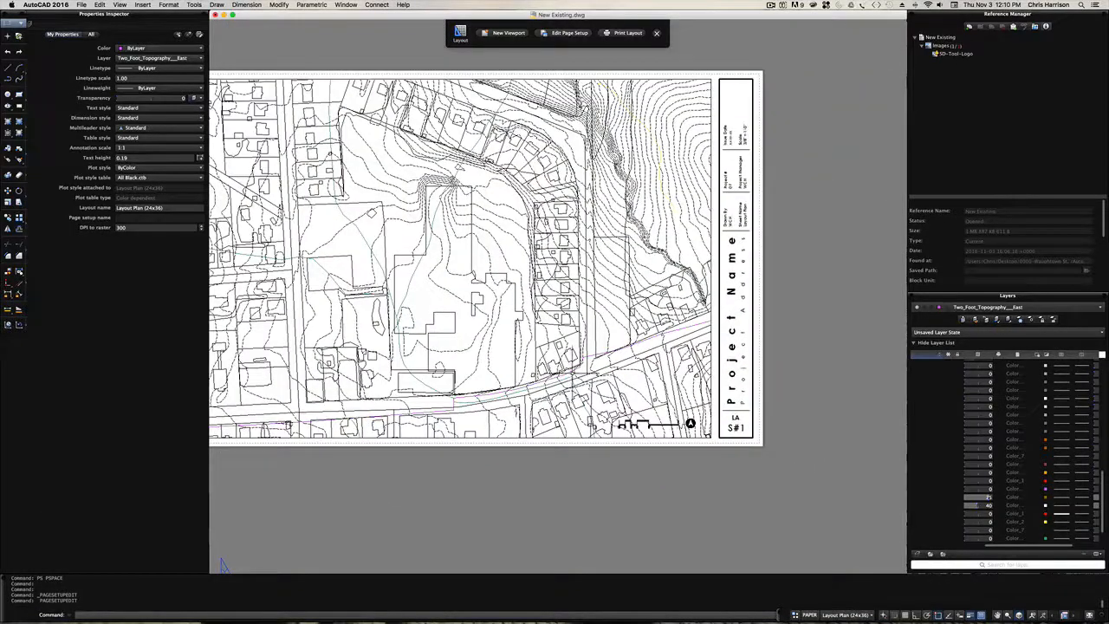
key("space")
left_click_drag(535, 362, 608, 374)
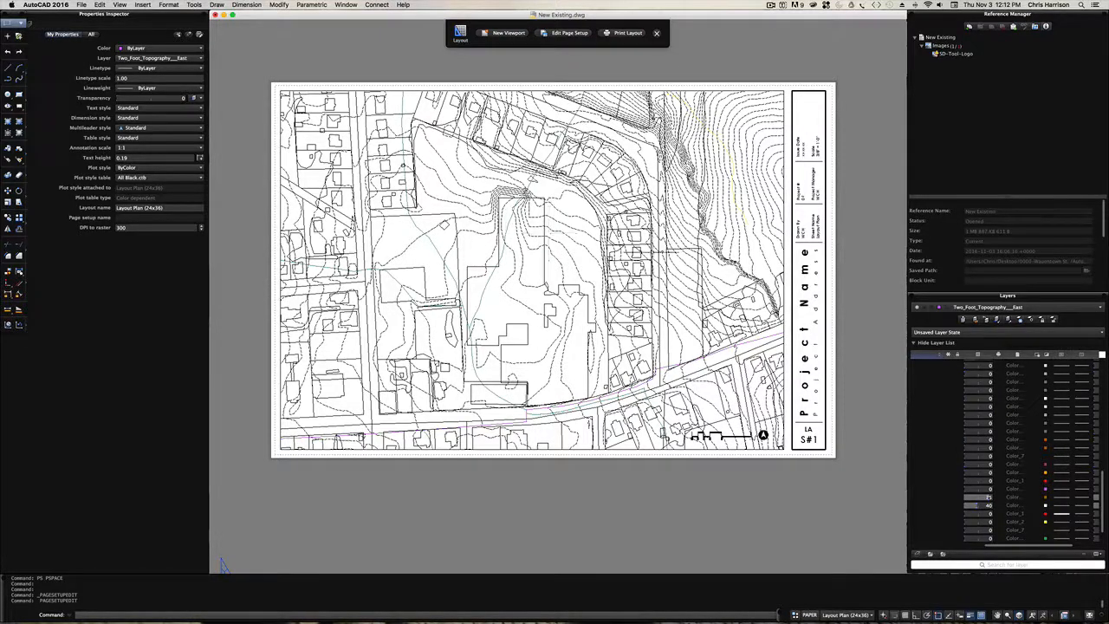
left_click(771, 5)
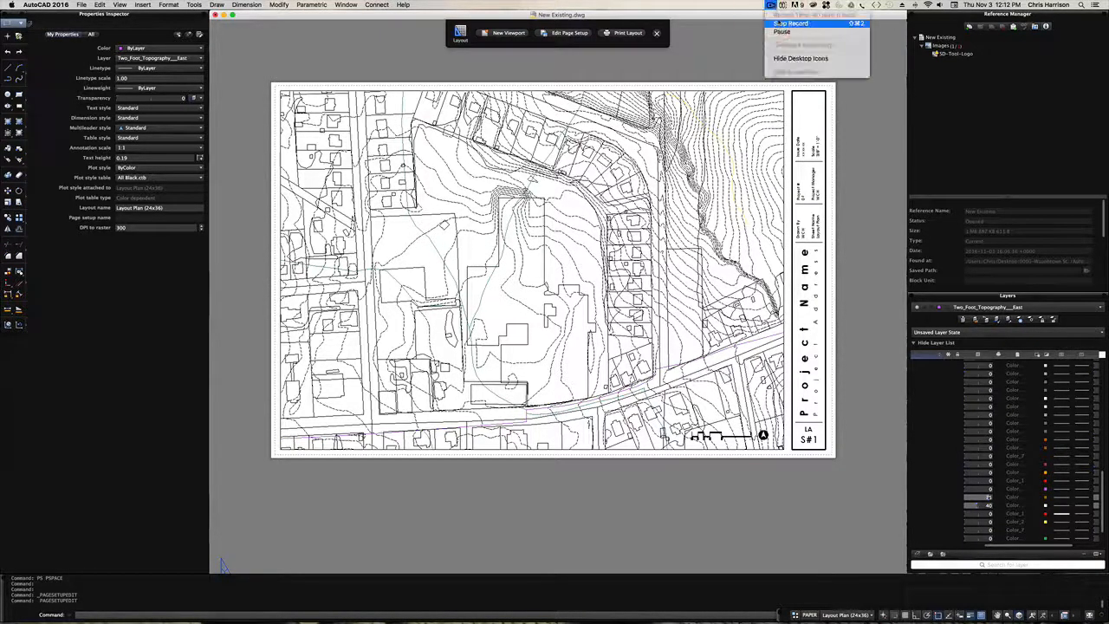